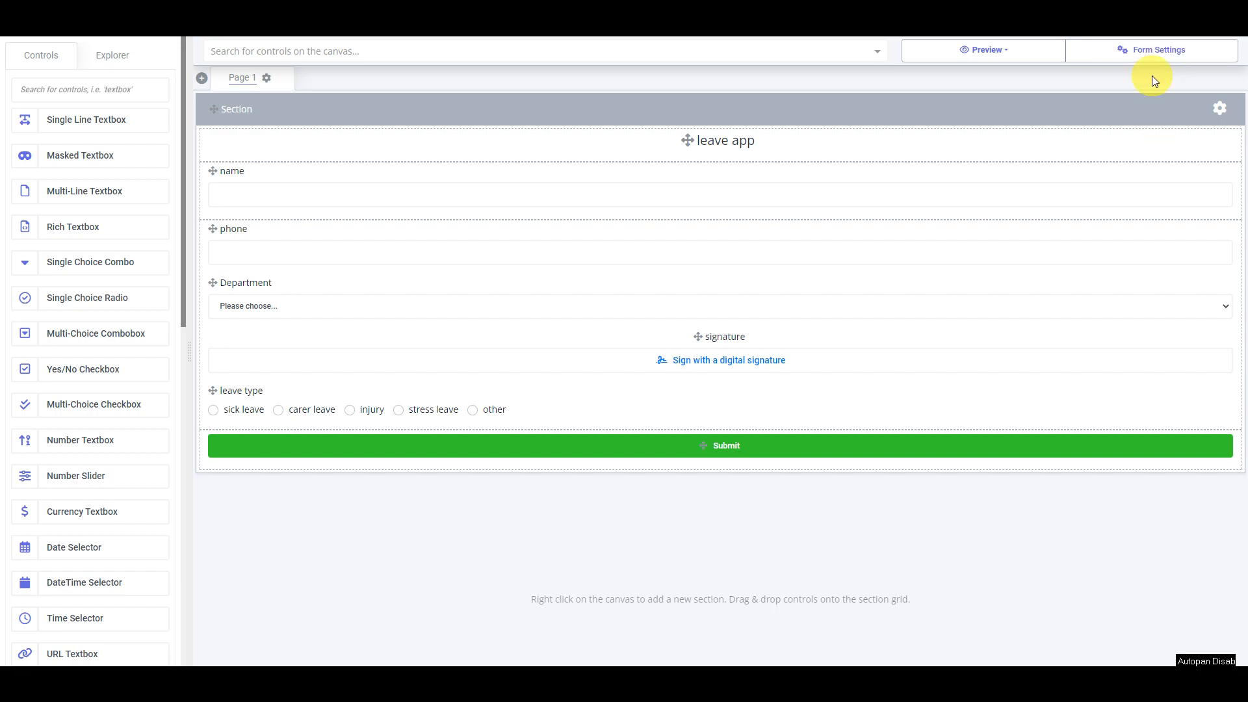
Create a form variable named form_status as Single line of text with initial value draft
left_click(1157, 52)
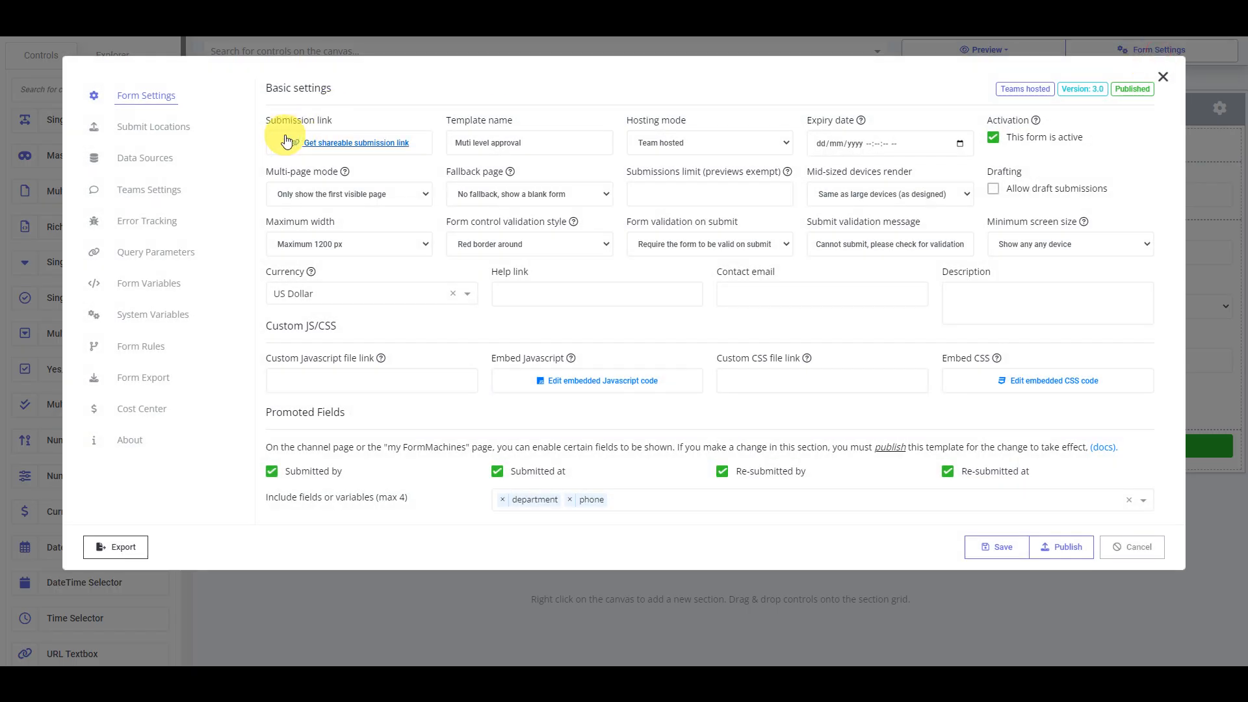
left_click(165, 284)
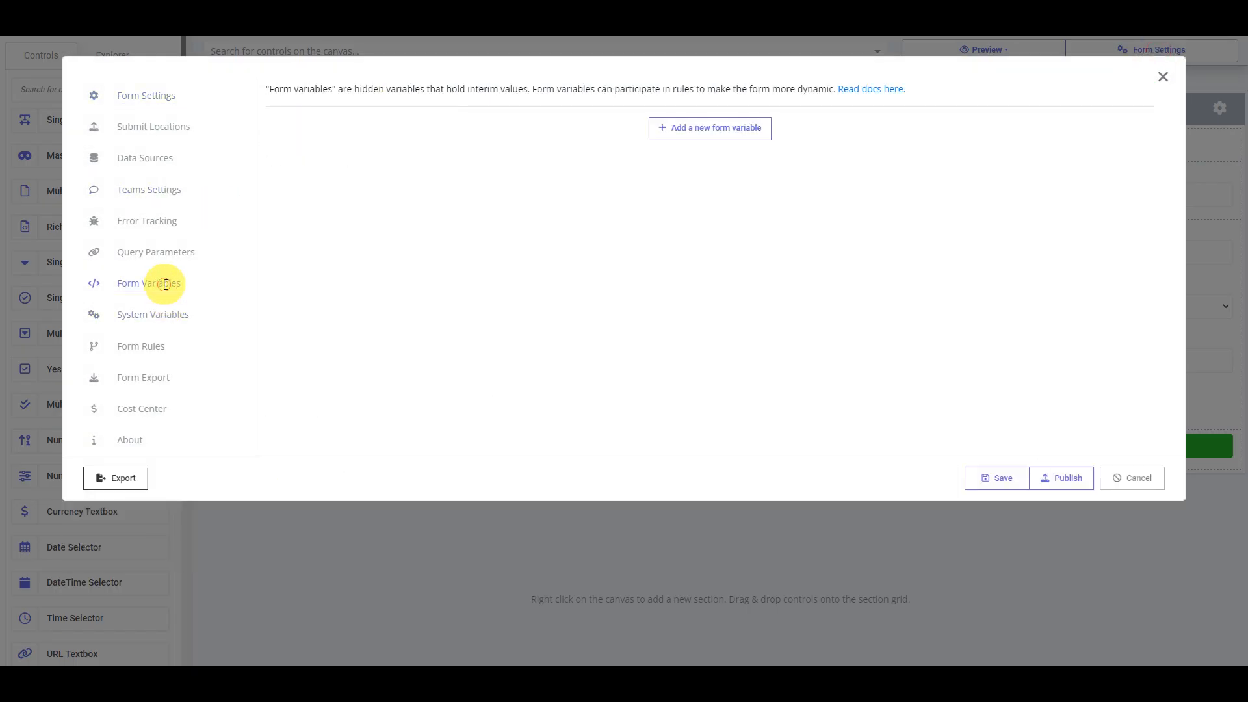
left_click(699, 131)
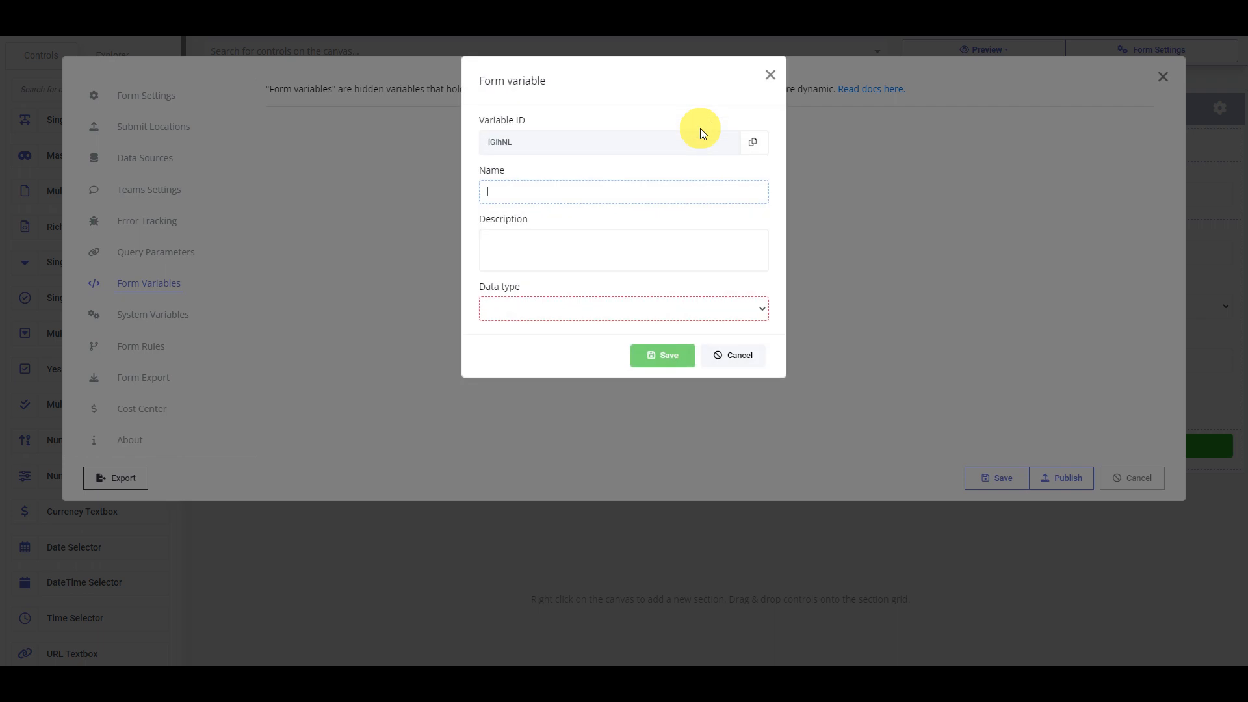
type("form_status")
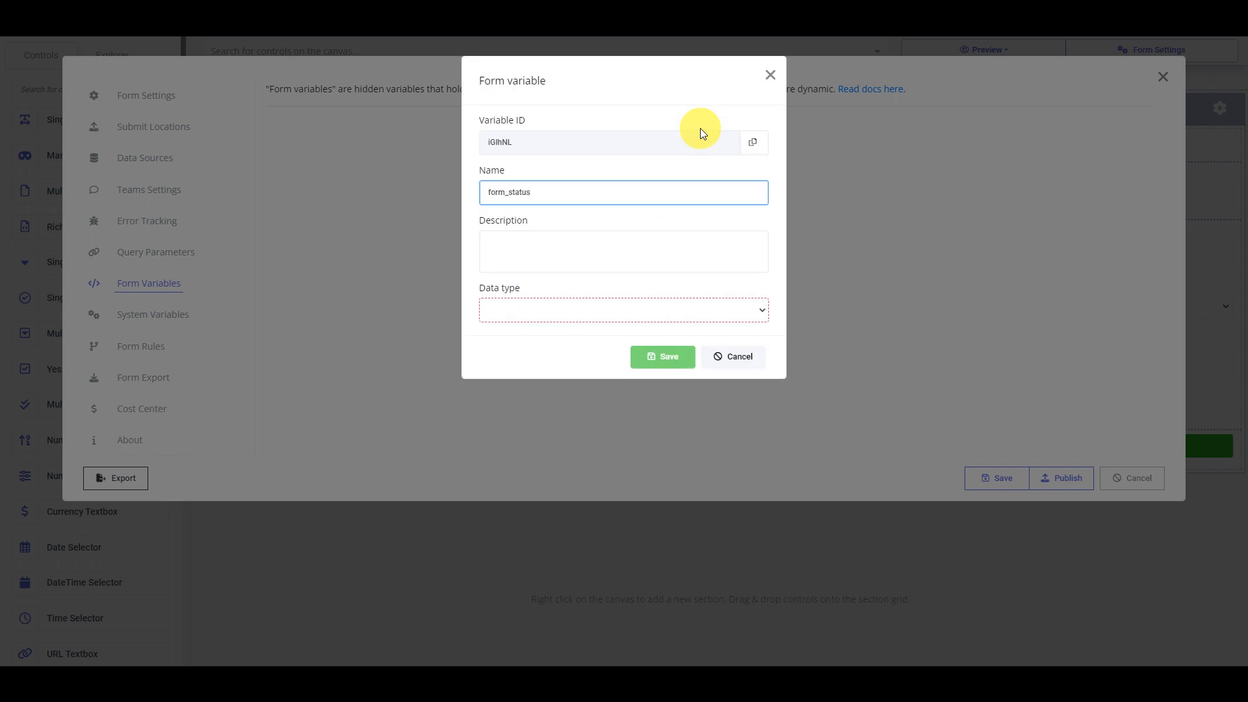
left_click(559, 305)
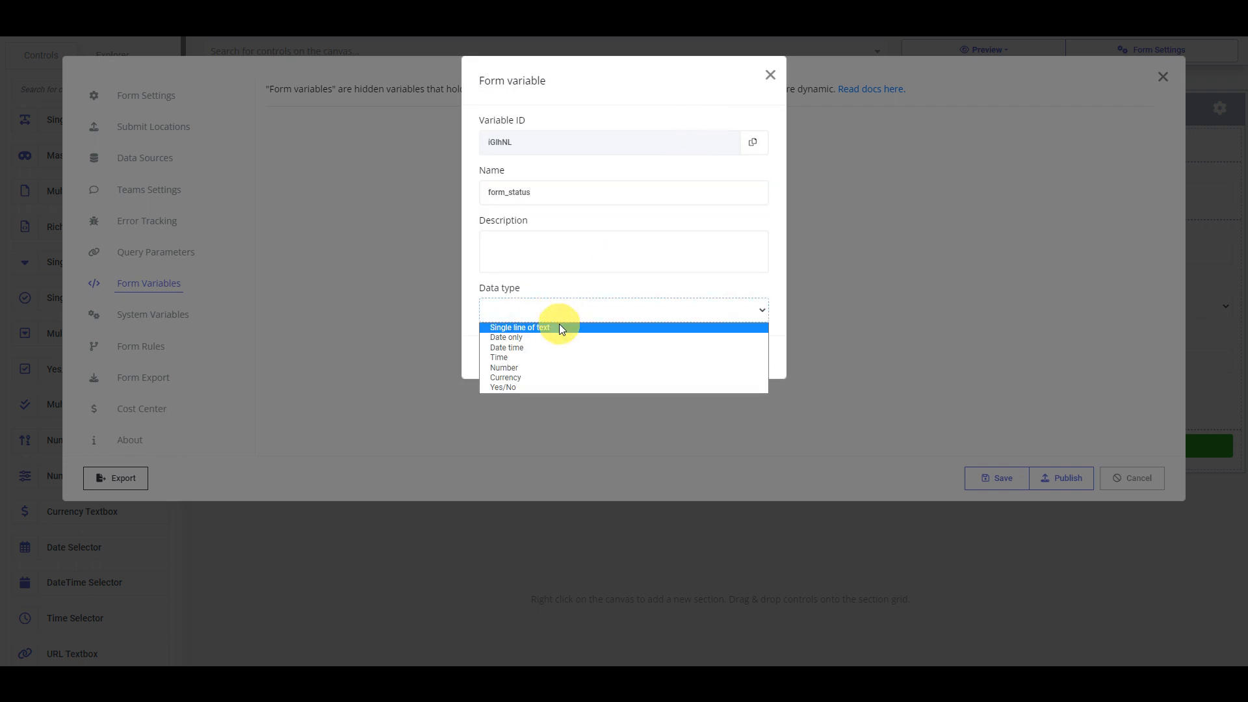
left_click(559, 327)
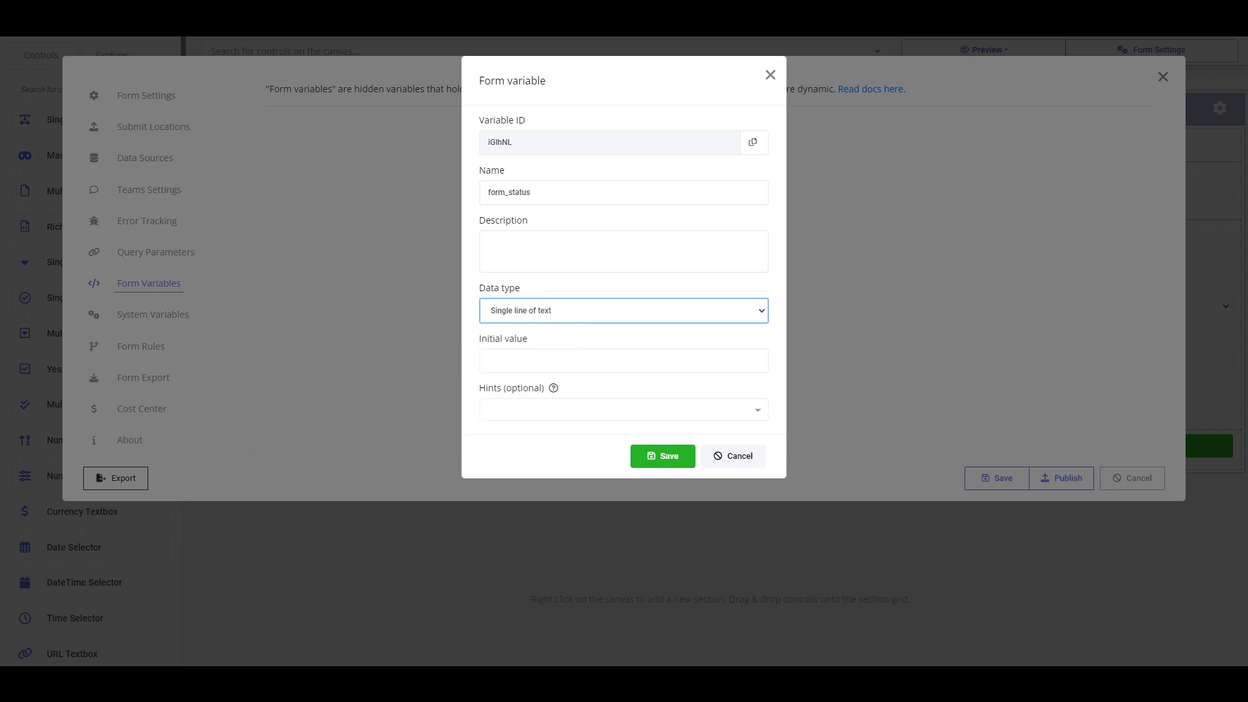
left_click(521, 356)
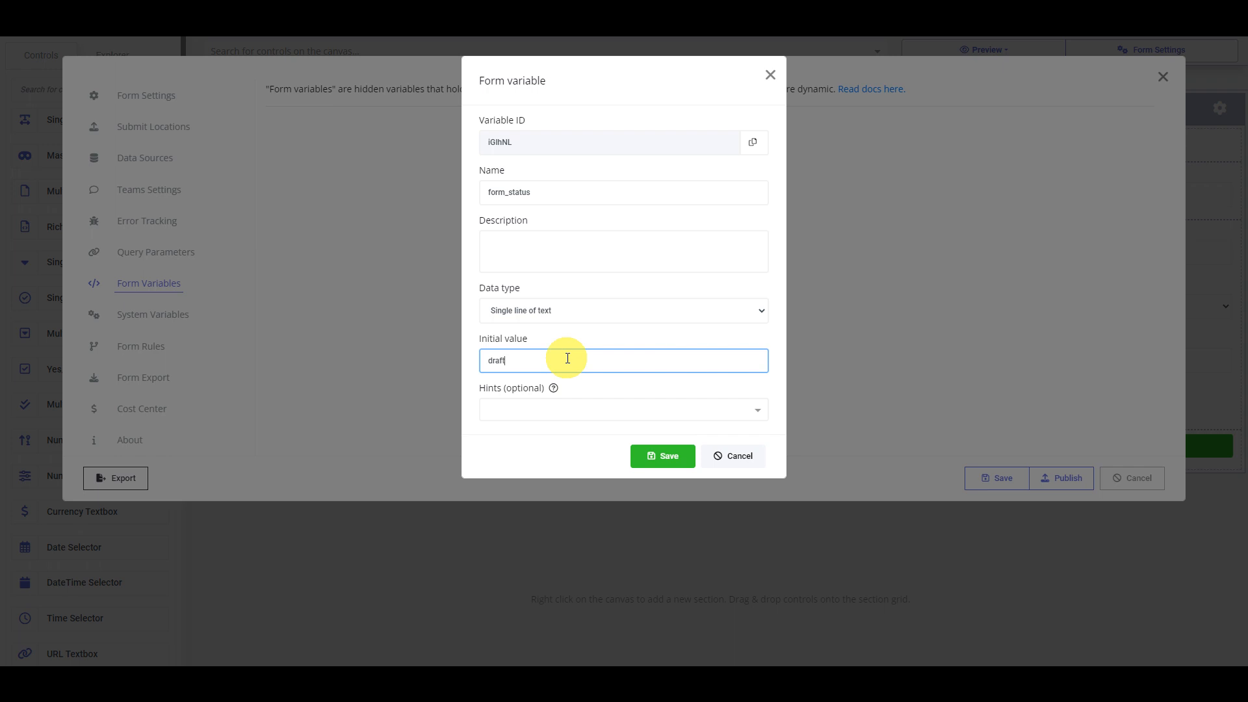
Add hints draft, await_manager_approval, await_hr_approval, approved and rejected, then save variable and template
left_click(568, 411)
type("draft")
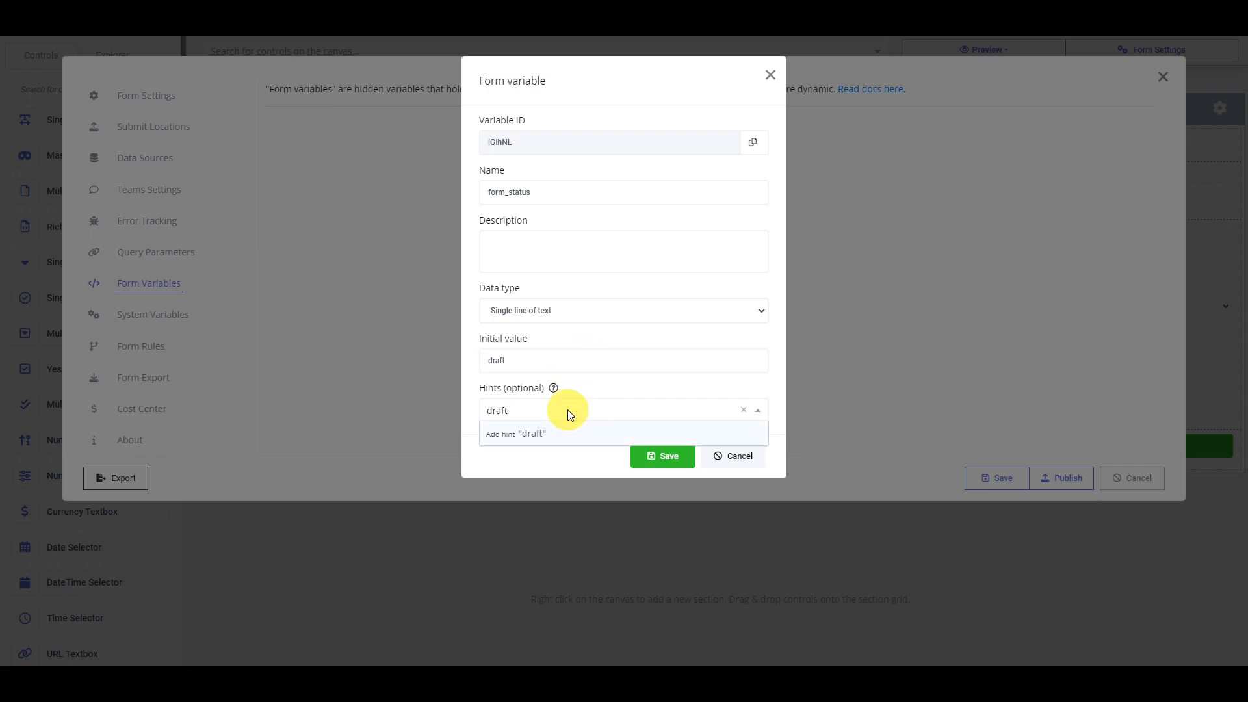
key("Return")
type("await_manager_approval")
key("Return")
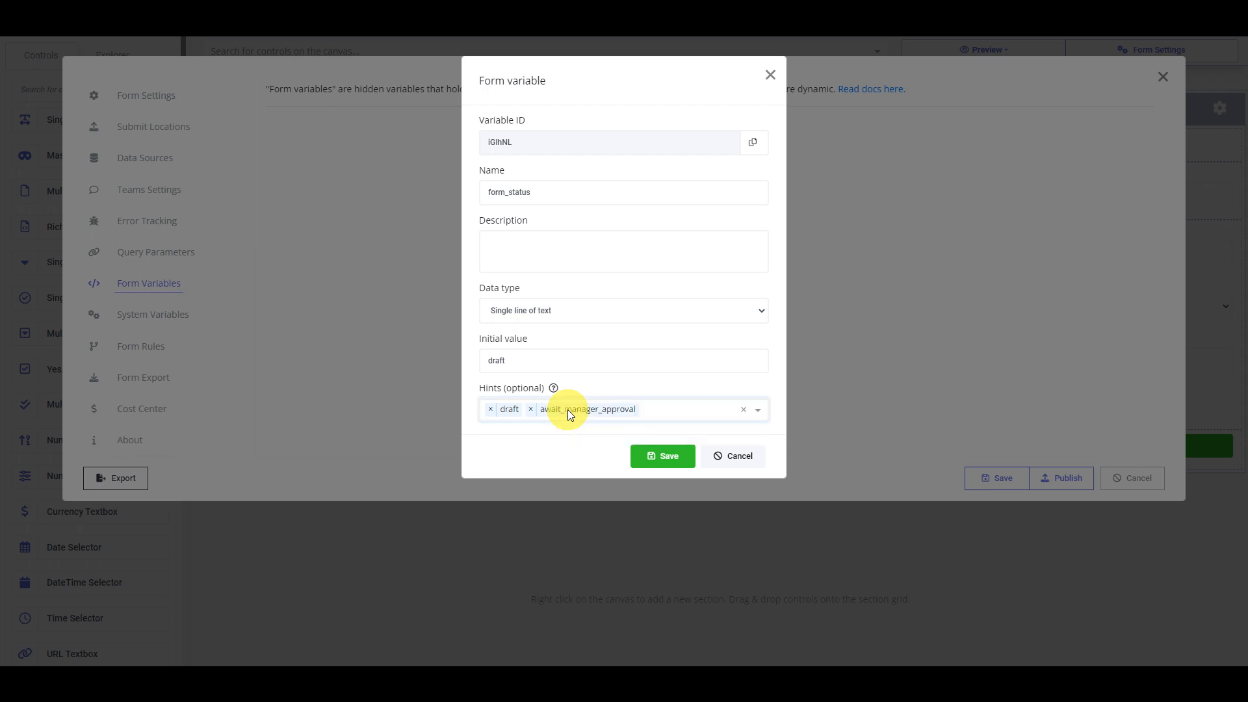
type("await")
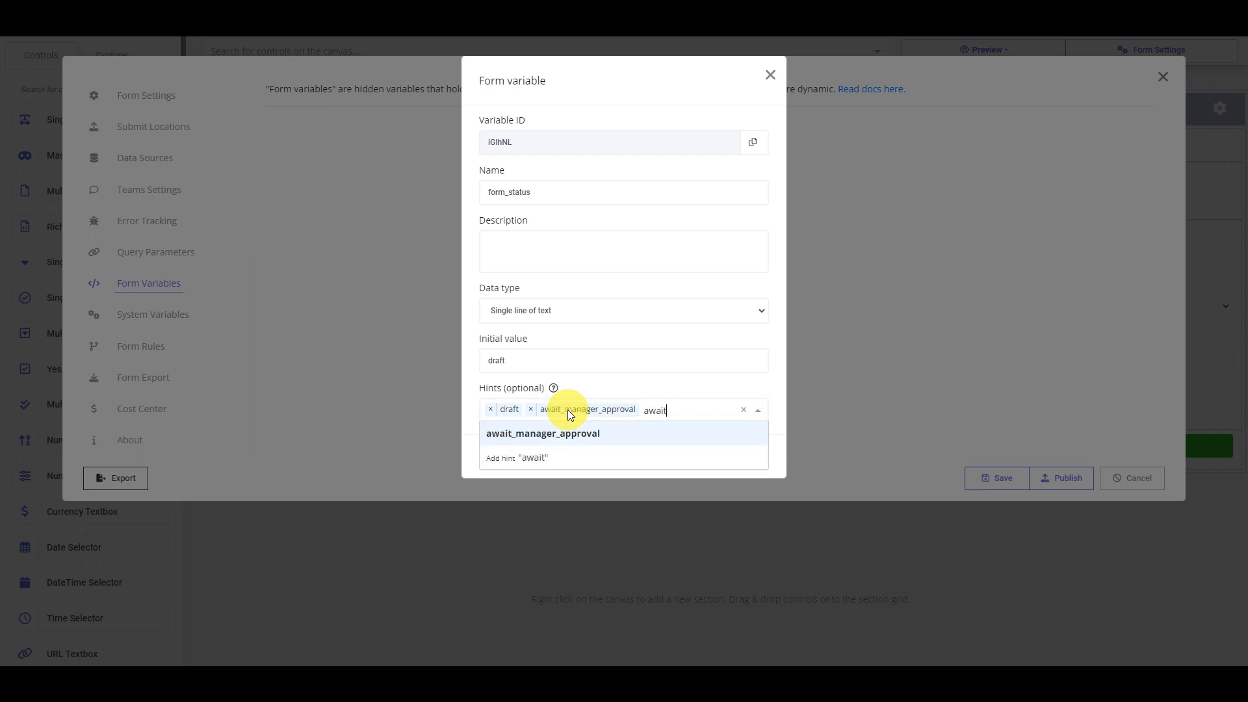
type("_hr_approval")
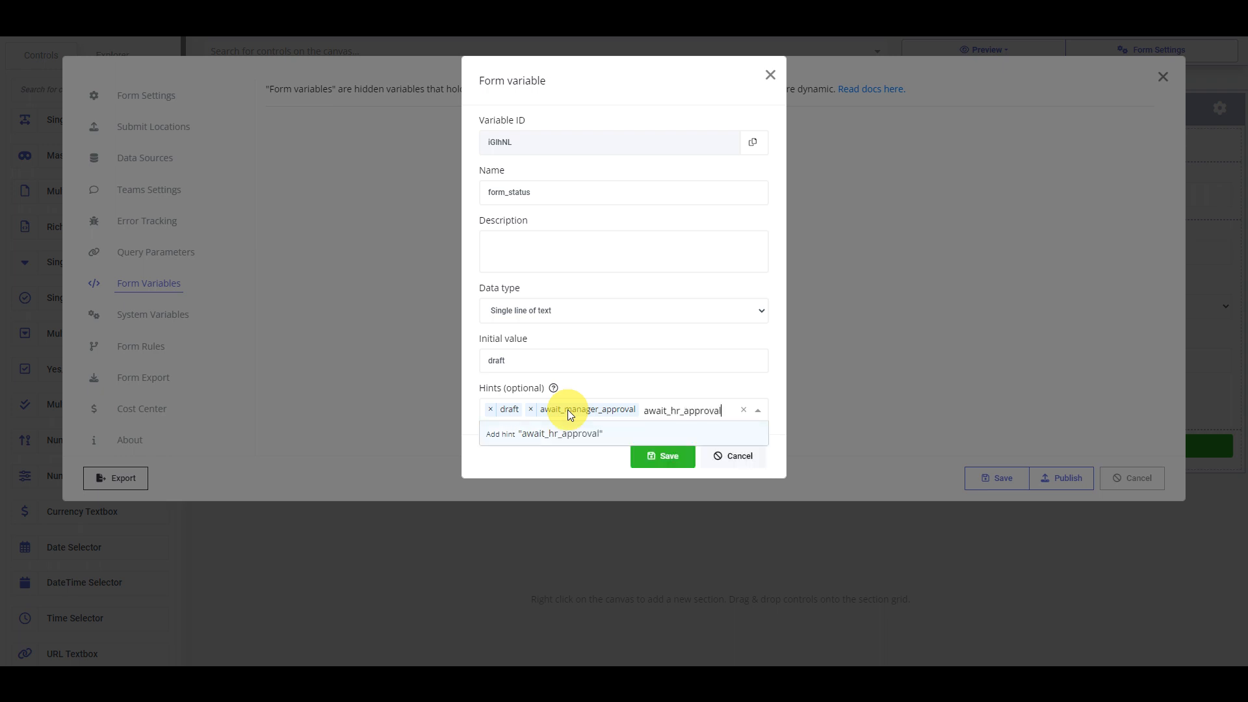
key("Return")
type("approved")
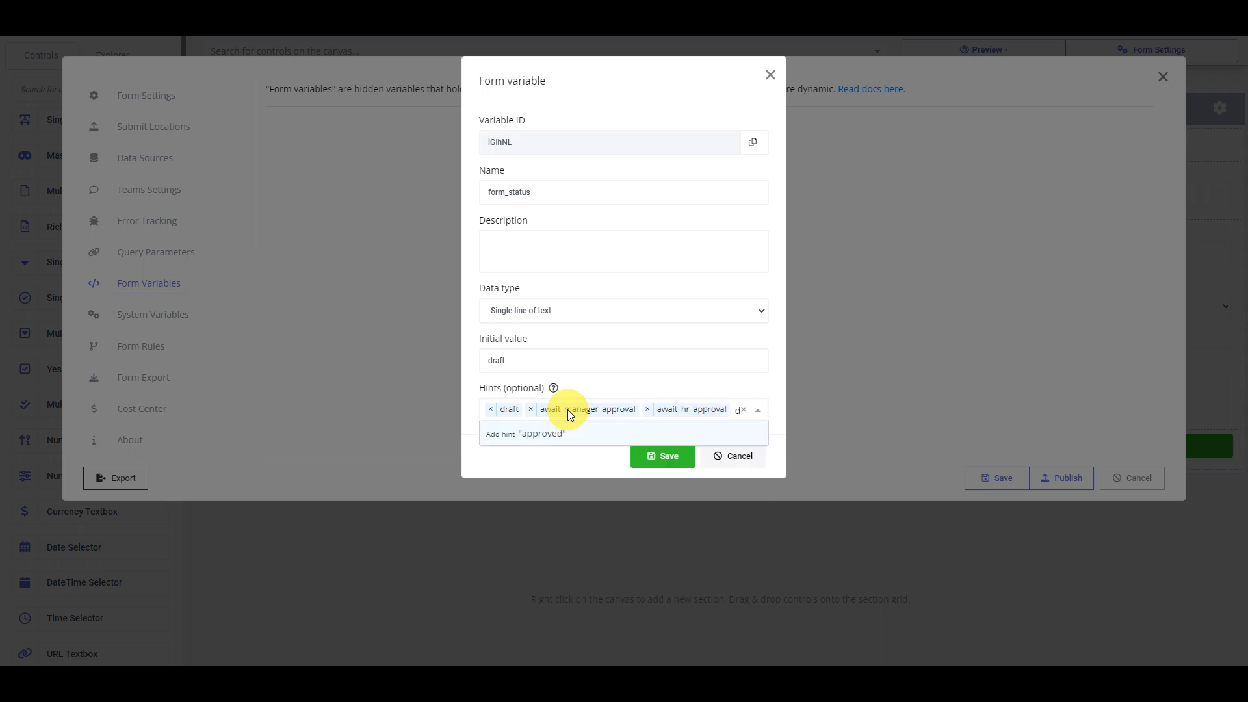
key("Return")
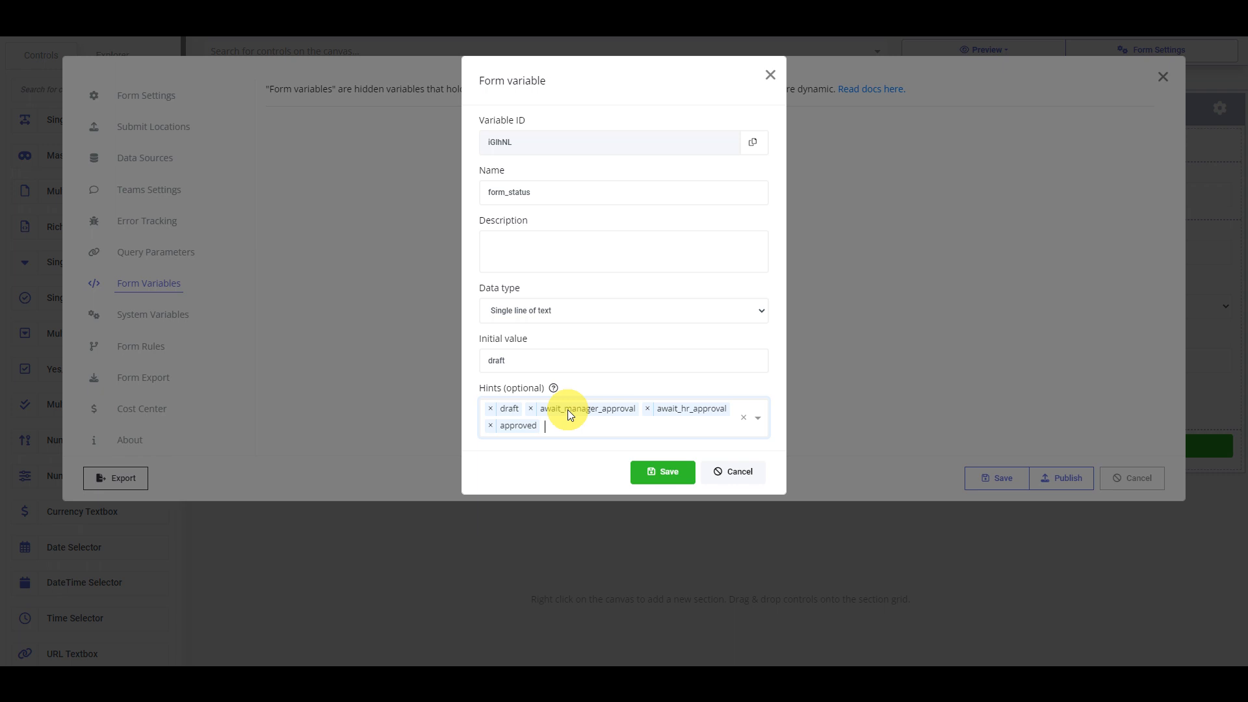
type("rejected")
key("Return")
left_click(663, 473)
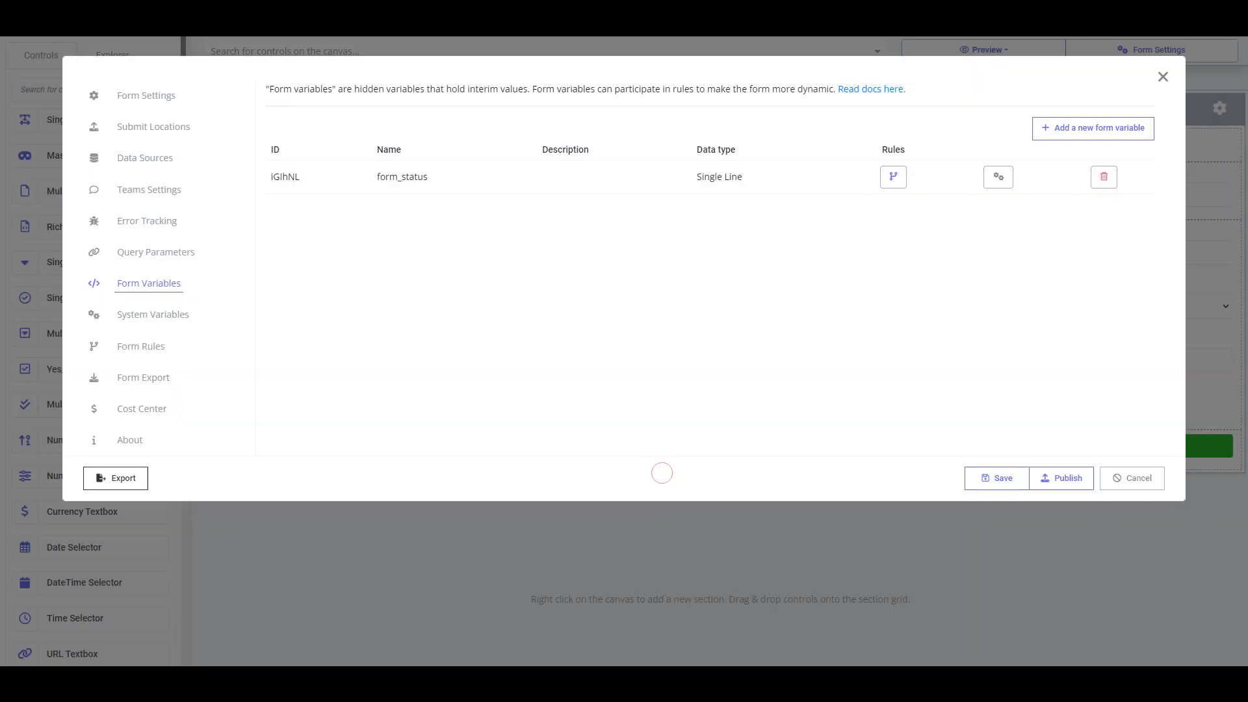
left_click(989, 481)
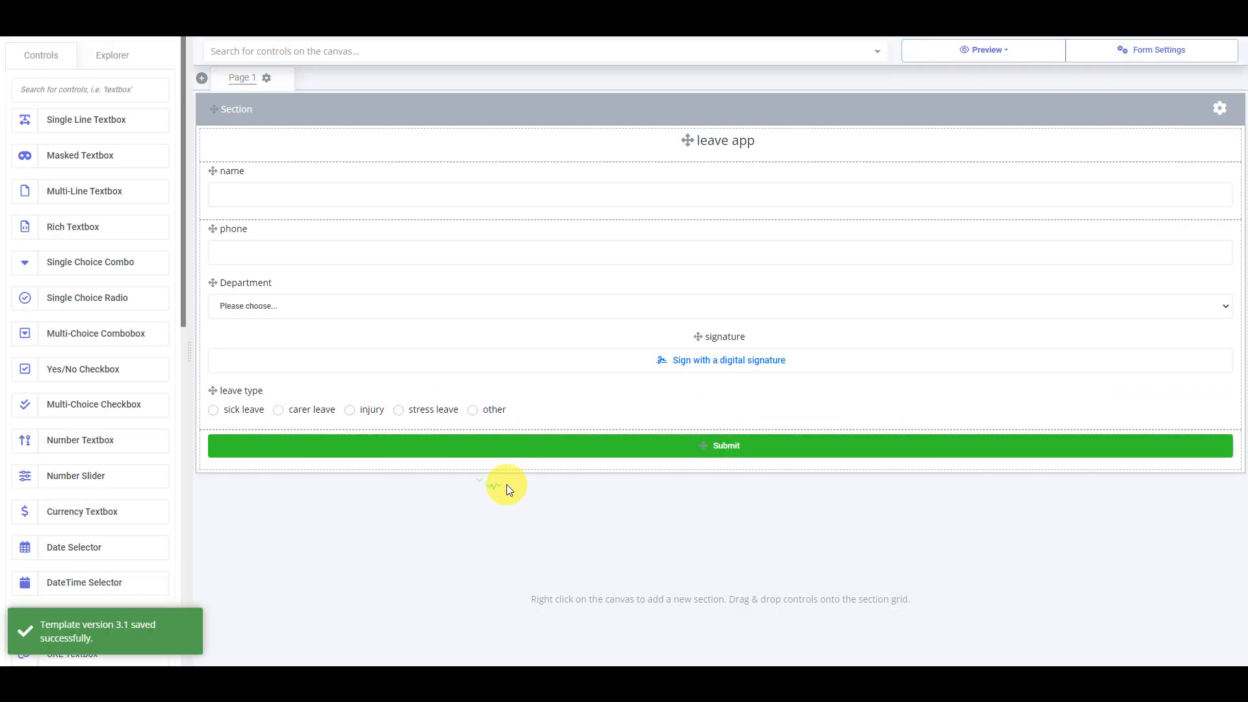
Add a section titled Manager approval with the Info style
left_click(522, 505)
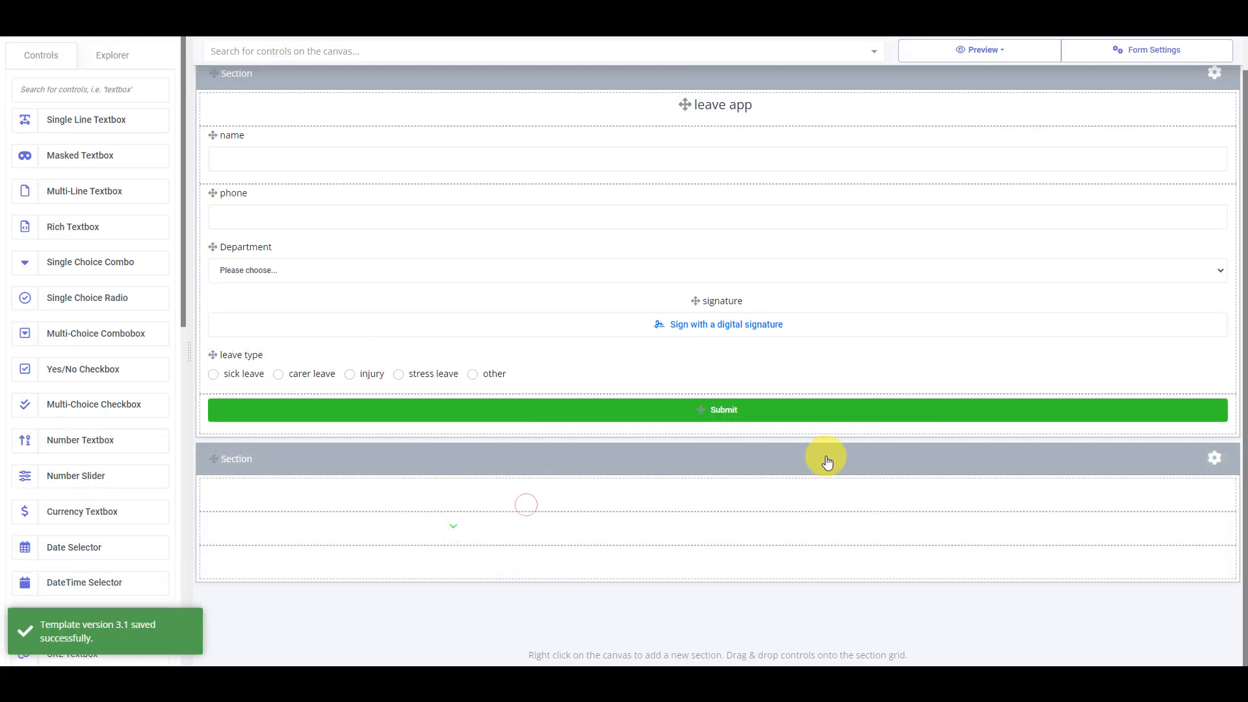
left_click(1214, 462)
double_click(468, 254)
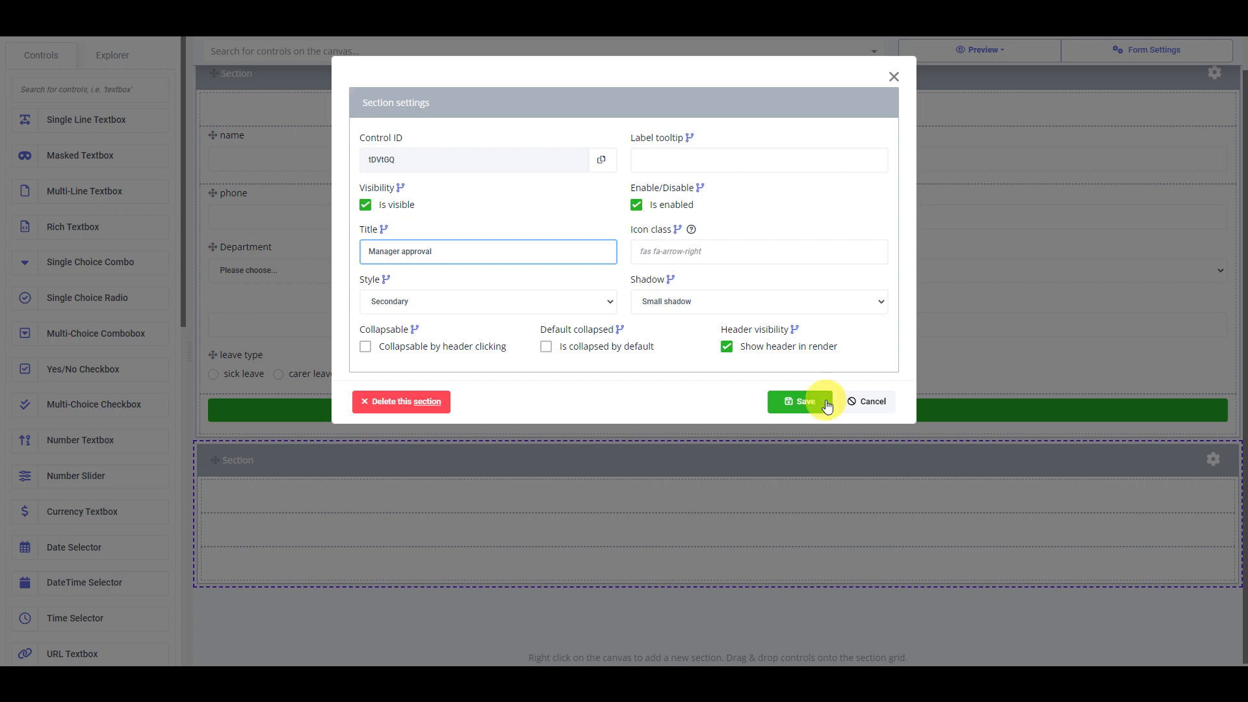
left_click(419, 300)
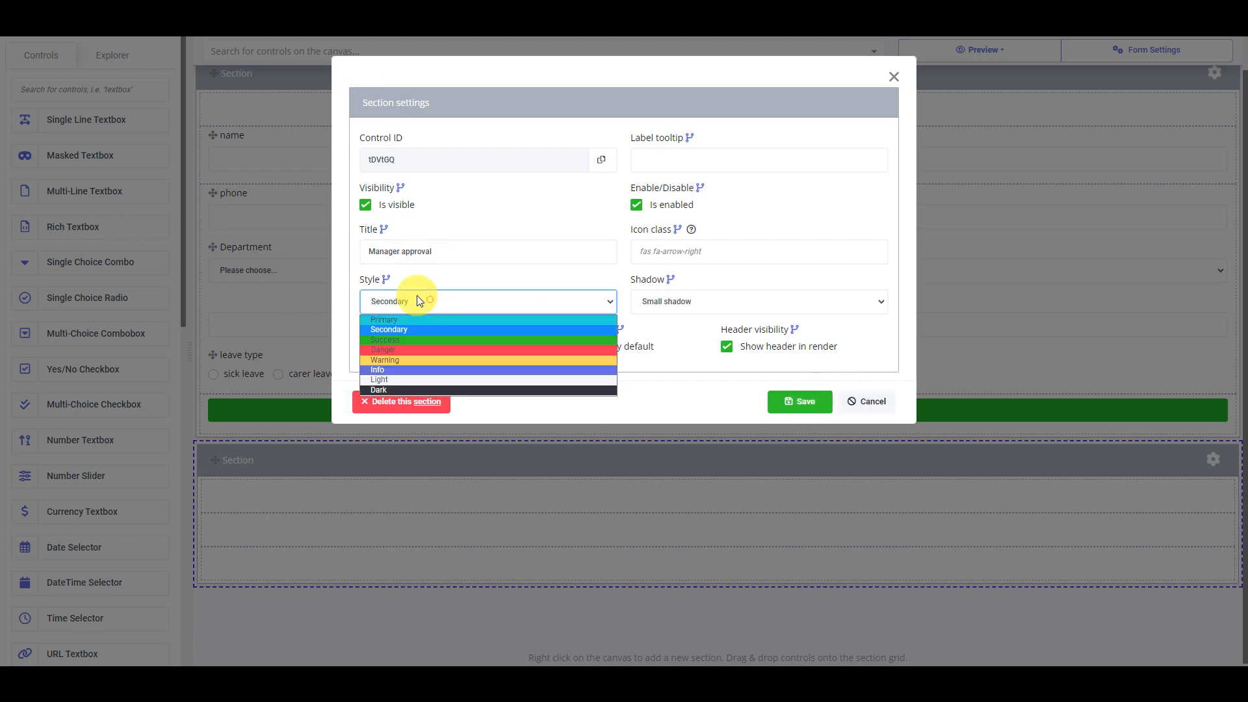
left_click(417, 369)
left_click(799, 401)
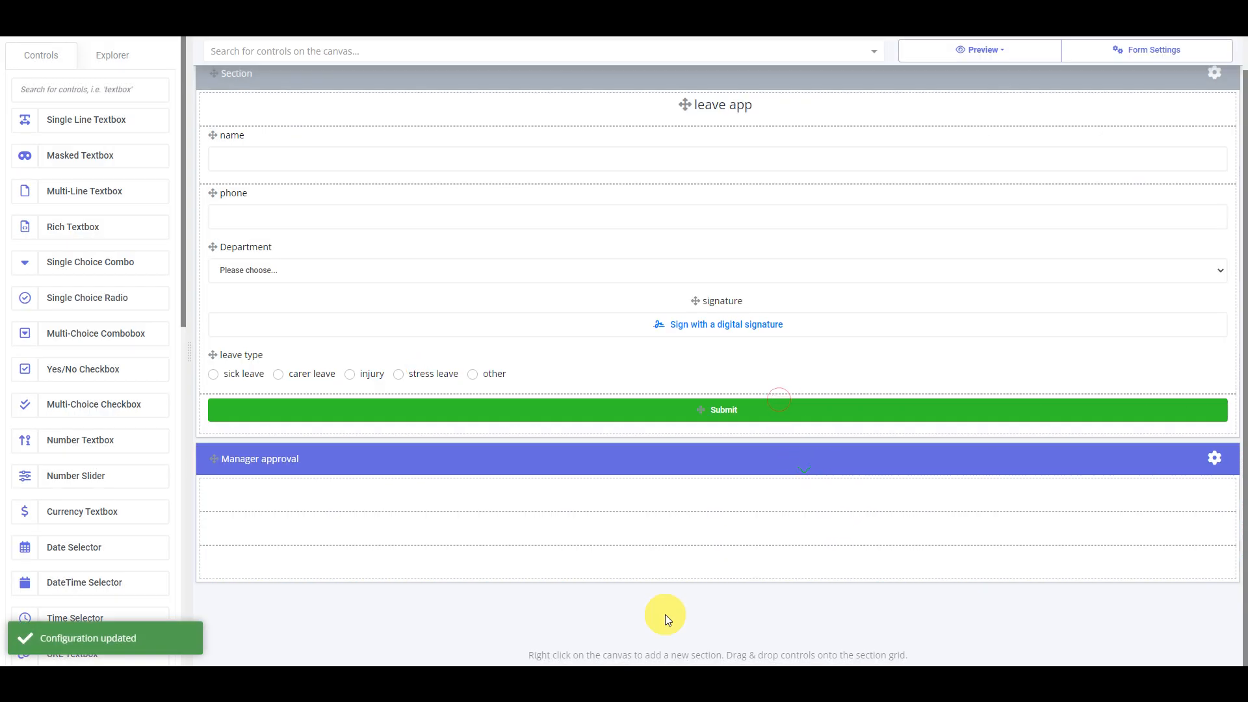
Add a second section titled HR approval with the Success style
right_click(665, 615)
left_click(728, 507)
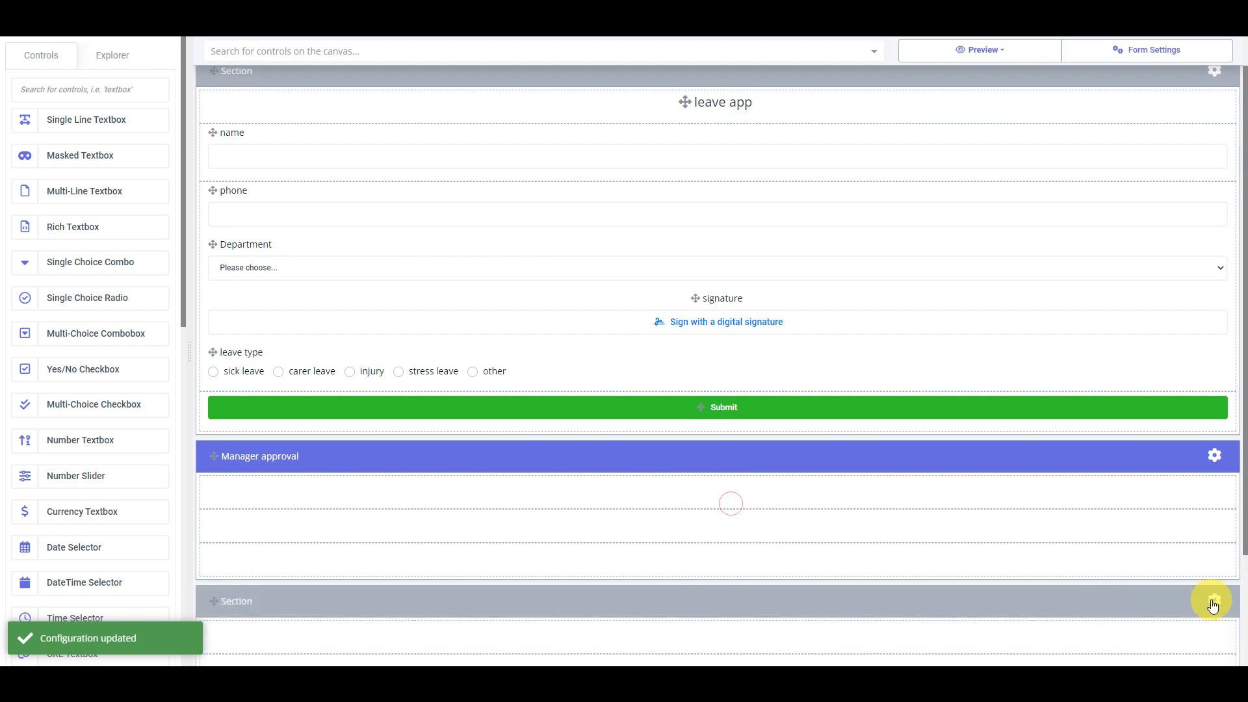
left_click(1214, 599)
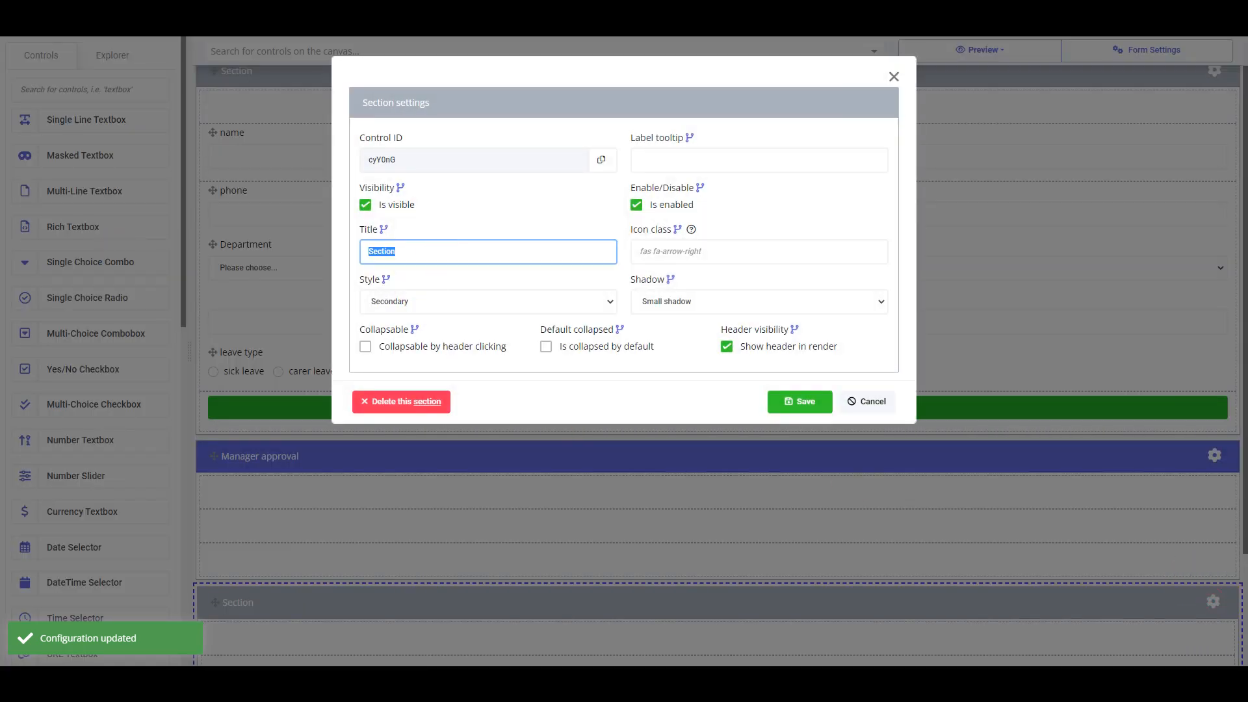
type("HR approval")
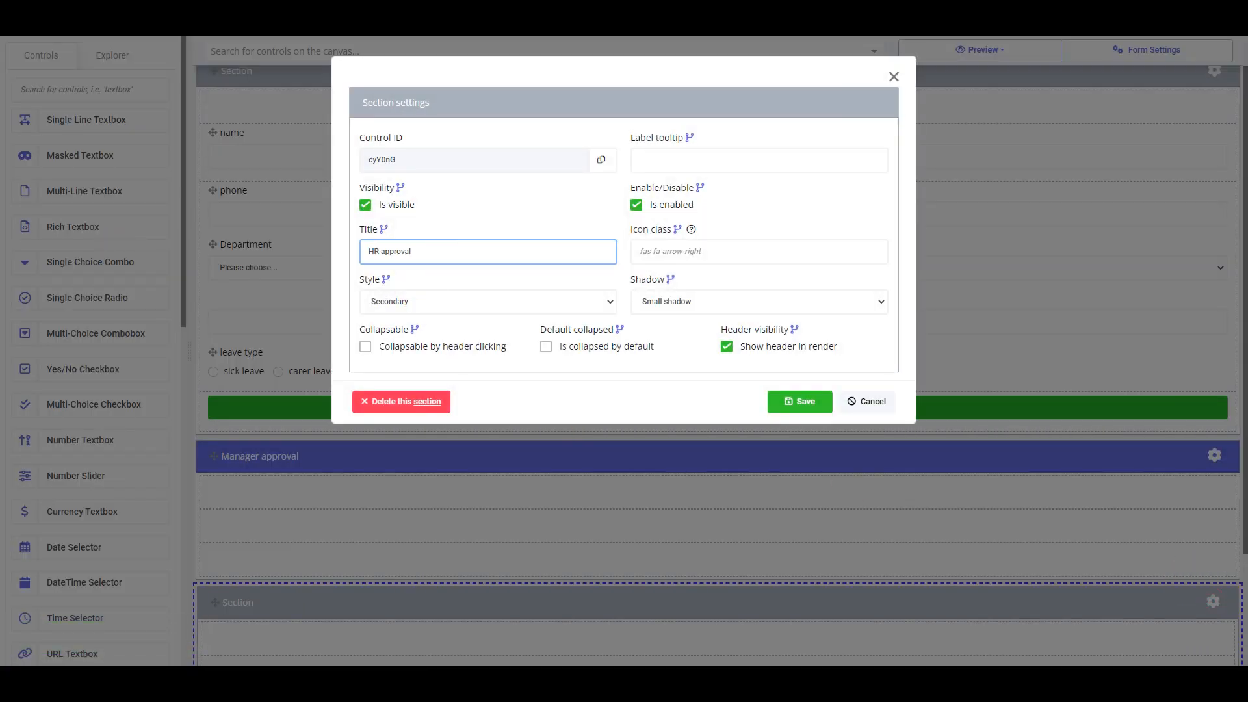
left_click(410, 301)
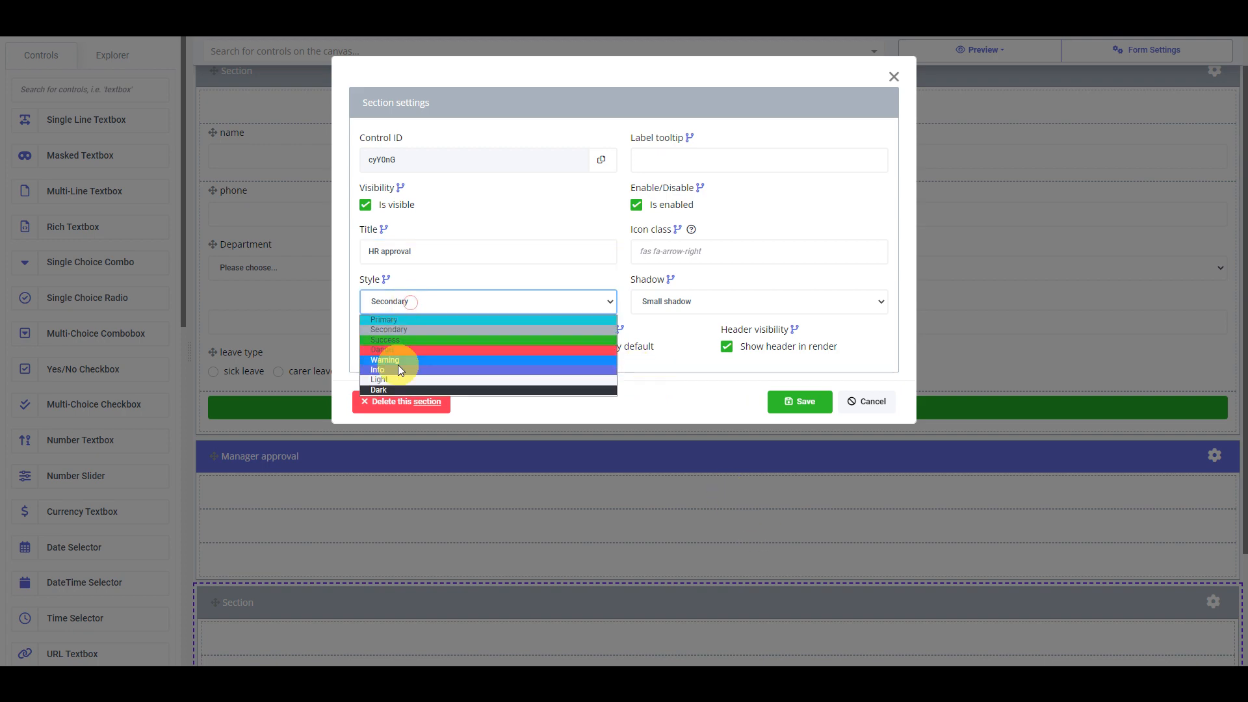
left_click(397, 340)
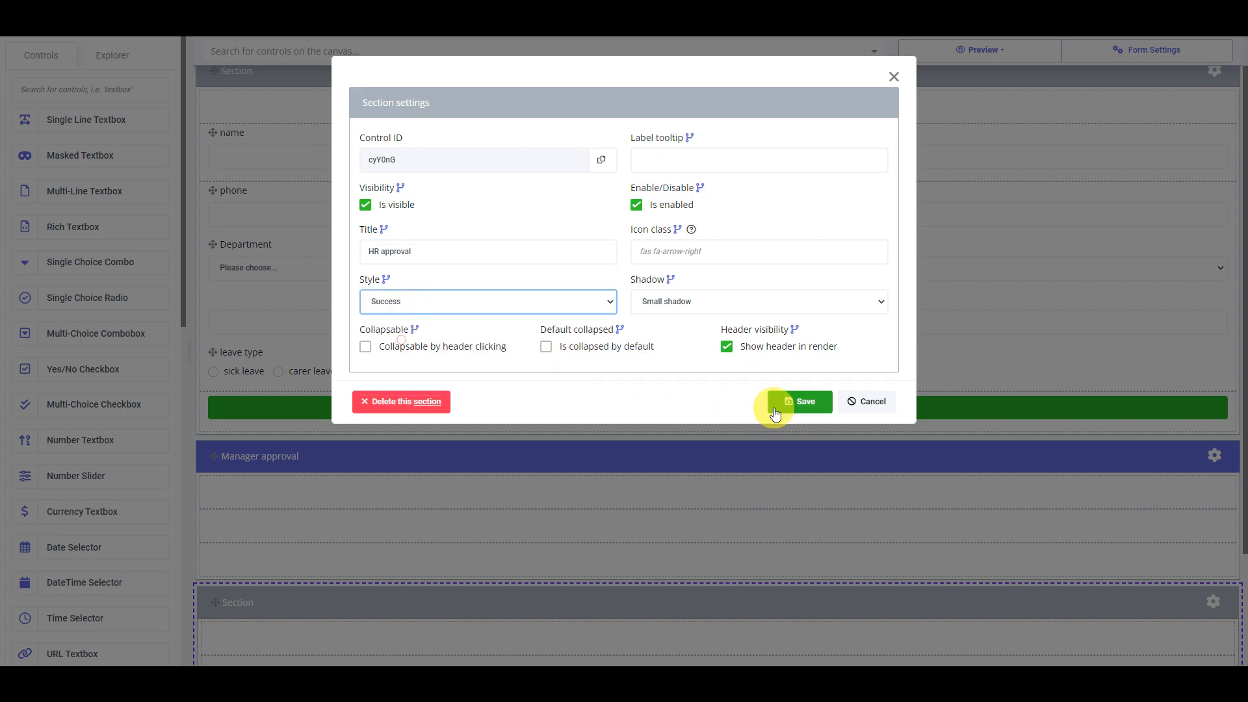
left_click(798, 401)
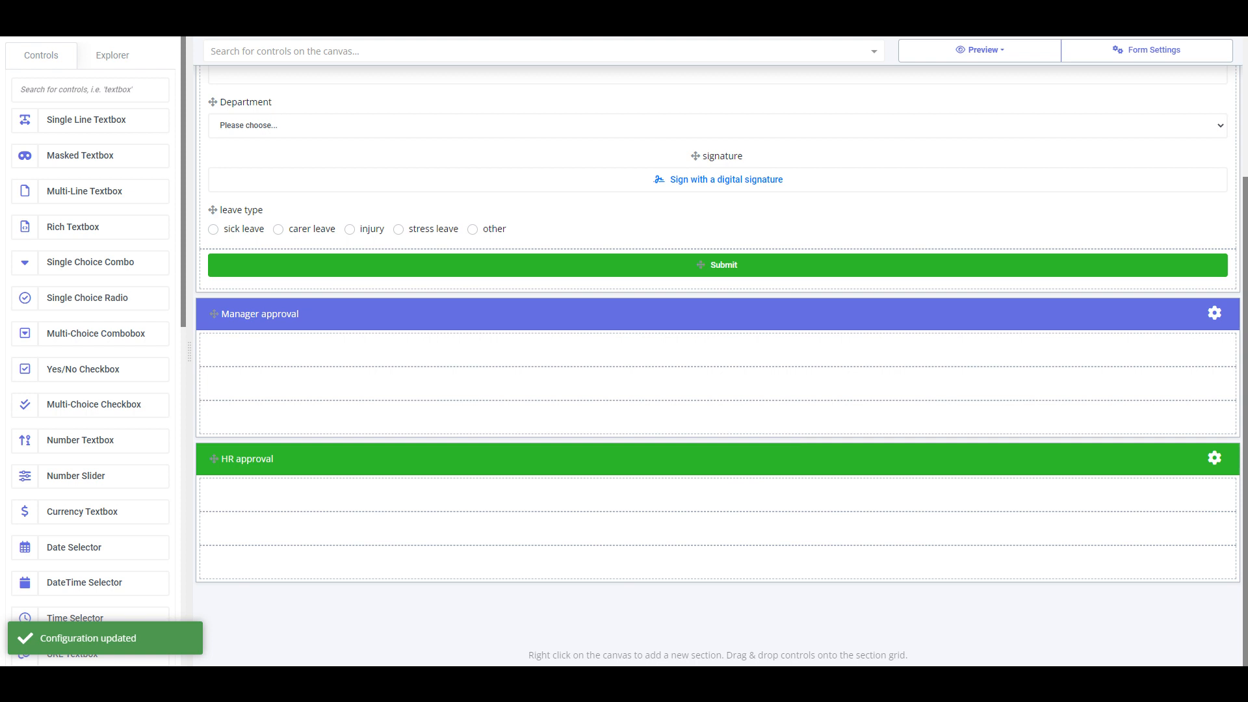
Add a third section titled Final
right_click(515, 610)
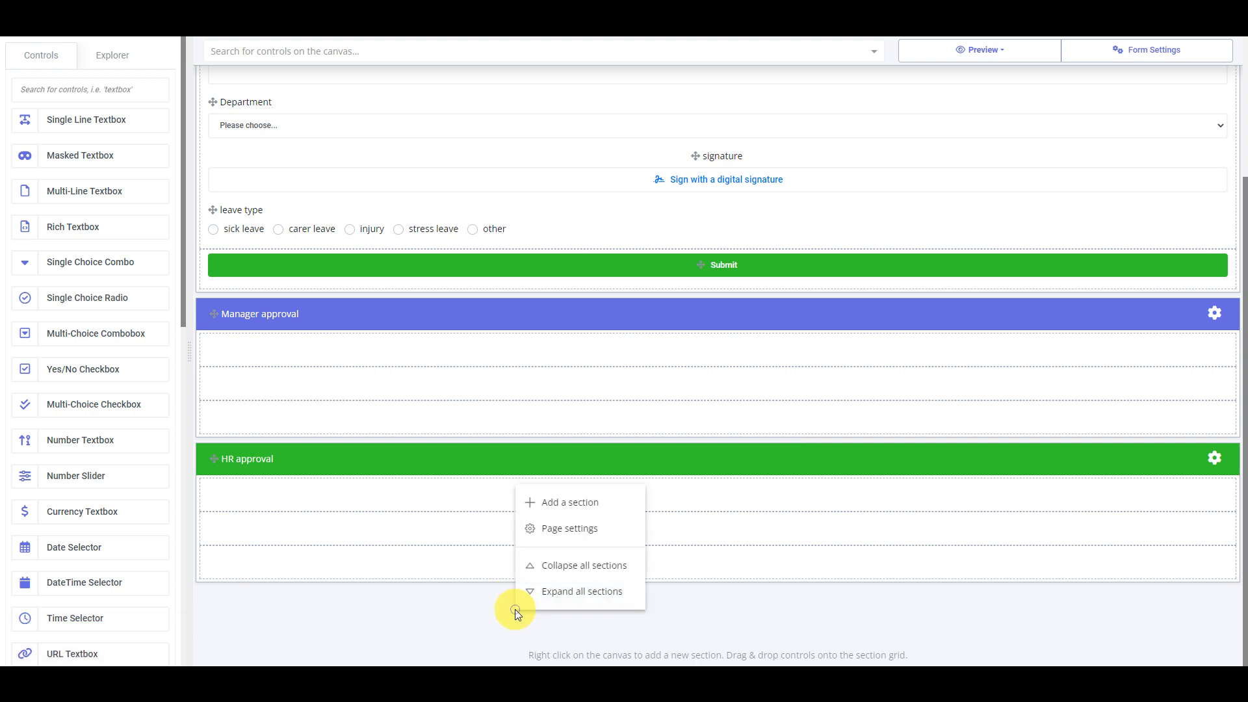
left_click(613, 505)
scroll(836, 544, "down", 3)
left_click(1212, 459)
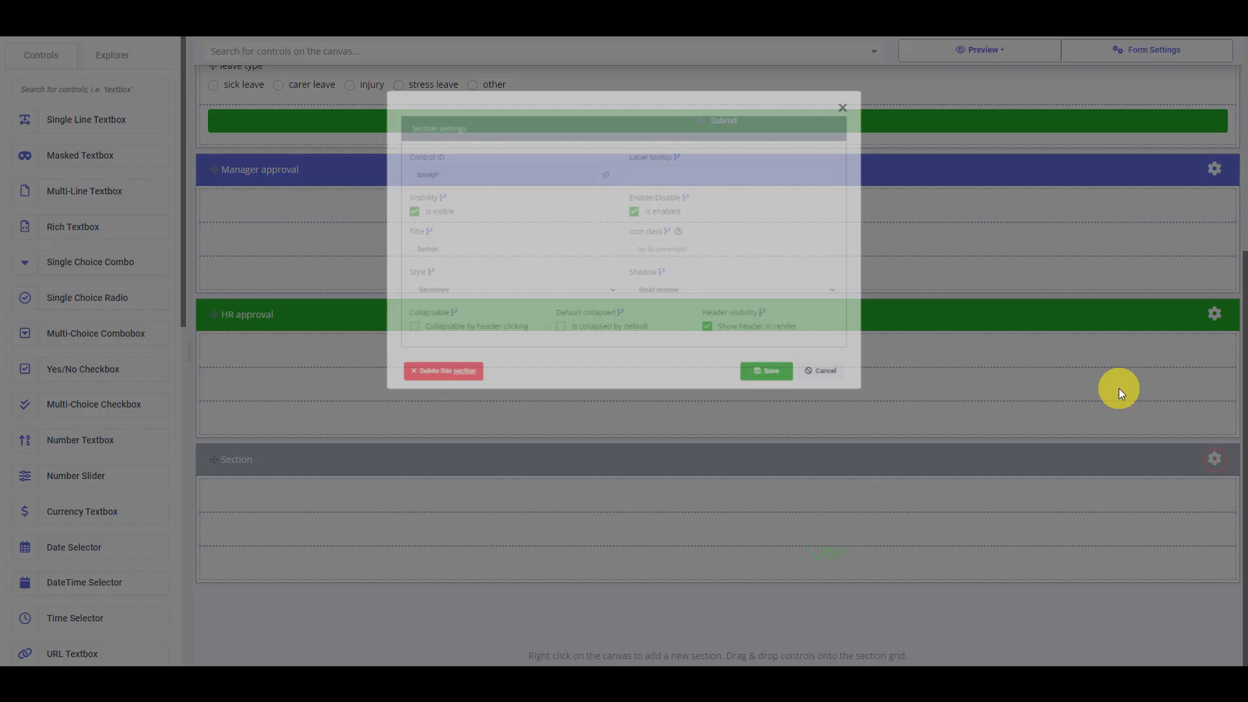
double_click(426, 252)
type("Fina")
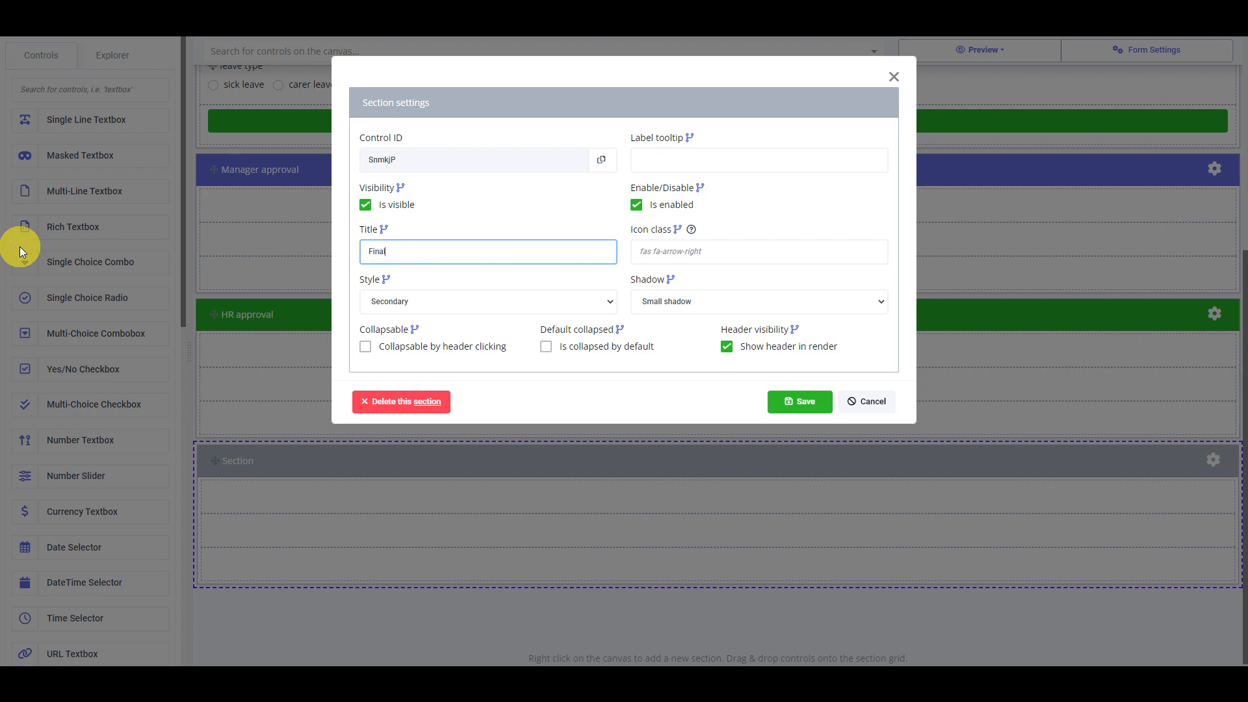
type("l")
left_click(798, 401)
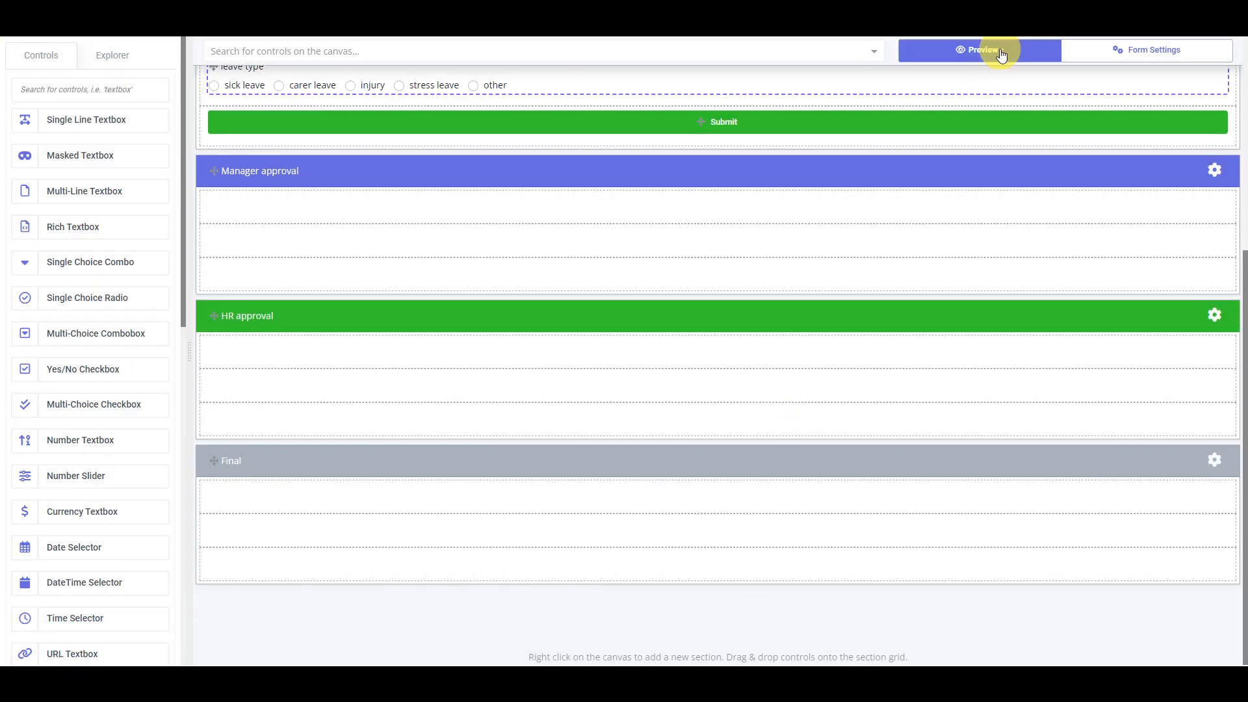
Preview the leave form in a browser window to check the new sections, then open Manager approval settings
left_click(997, 50)
left_click(987, 153)
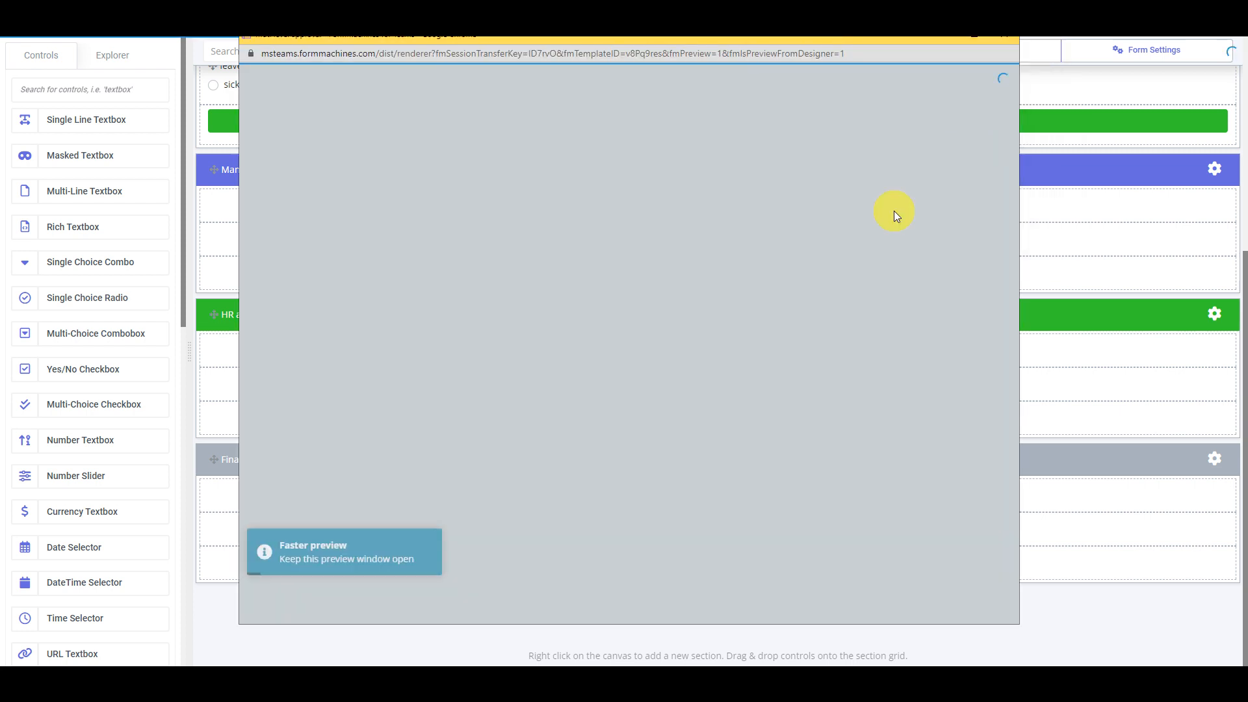
scroll(790, 355, "down", 2)
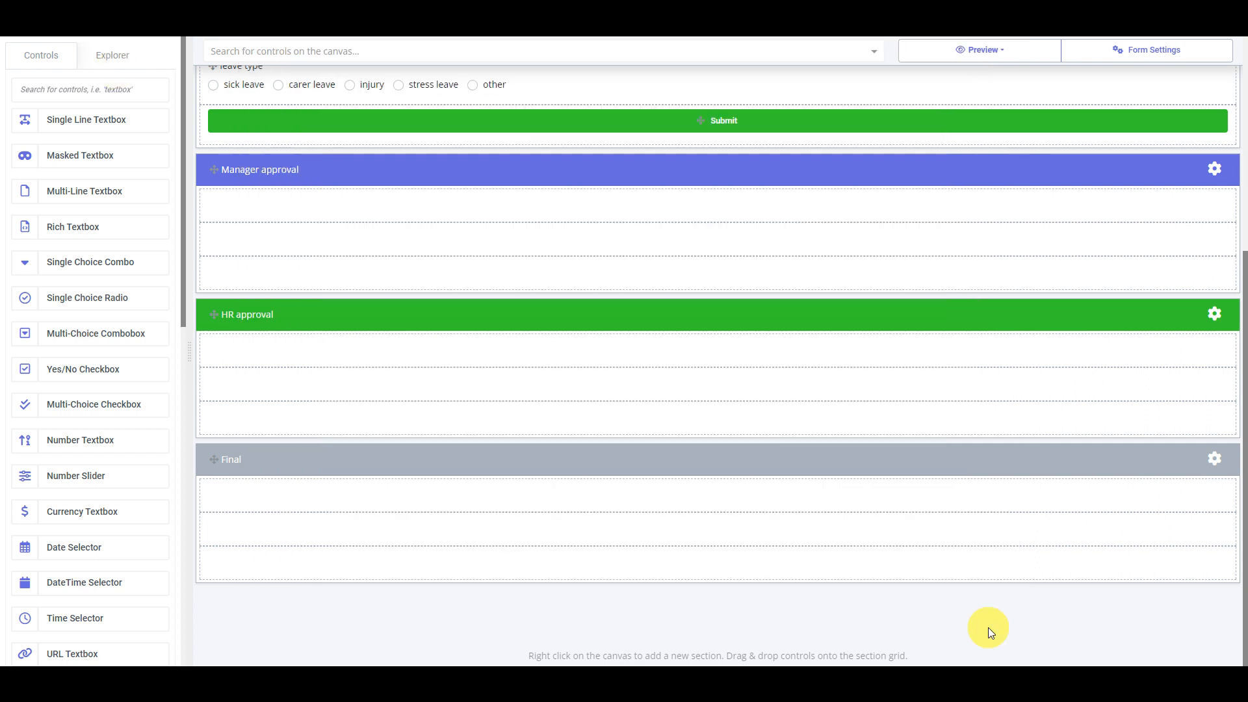
left_click(1215, 170)
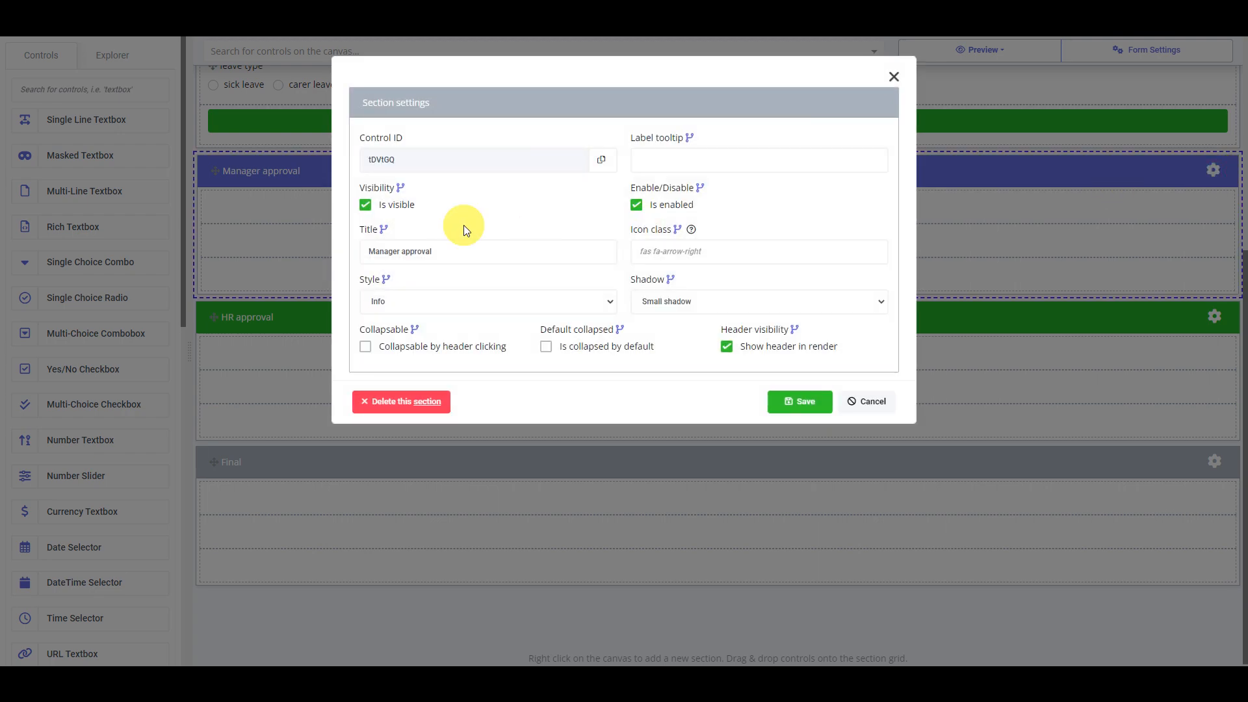
Hide Manager approval by default and start a Visible rule: form_status equals await_manager_approval
left_click(406, 207)
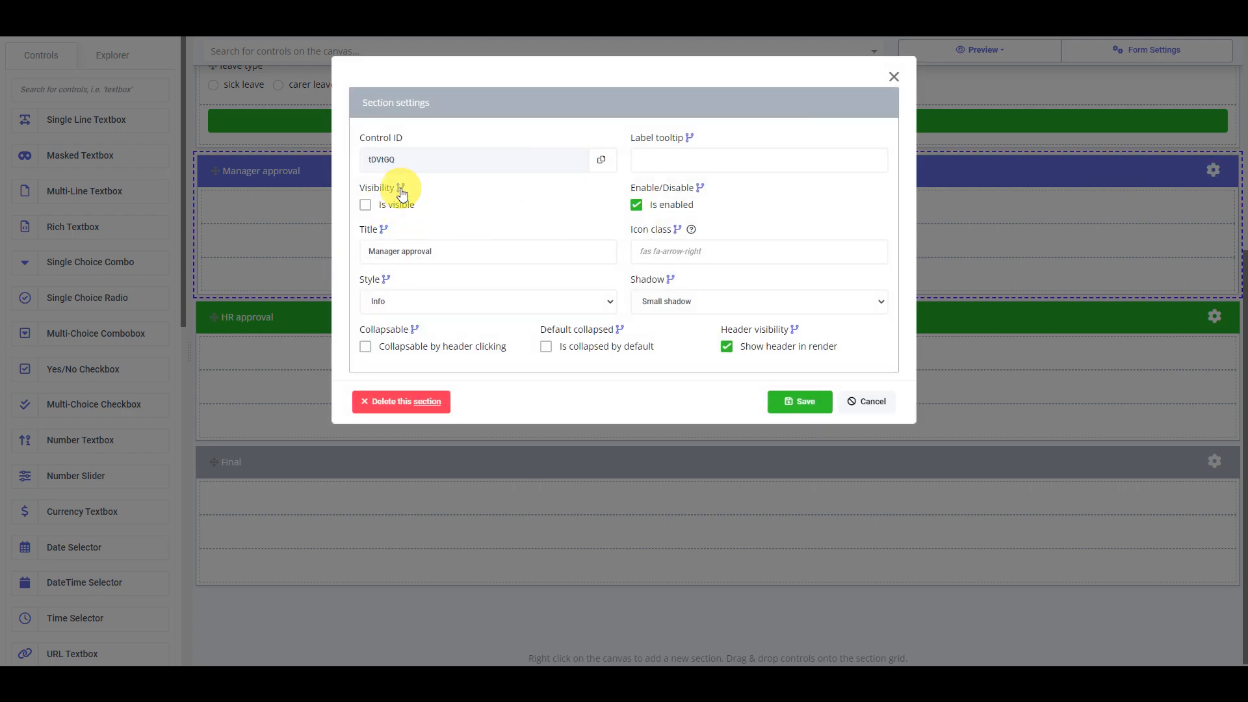
left_click(401, 188)
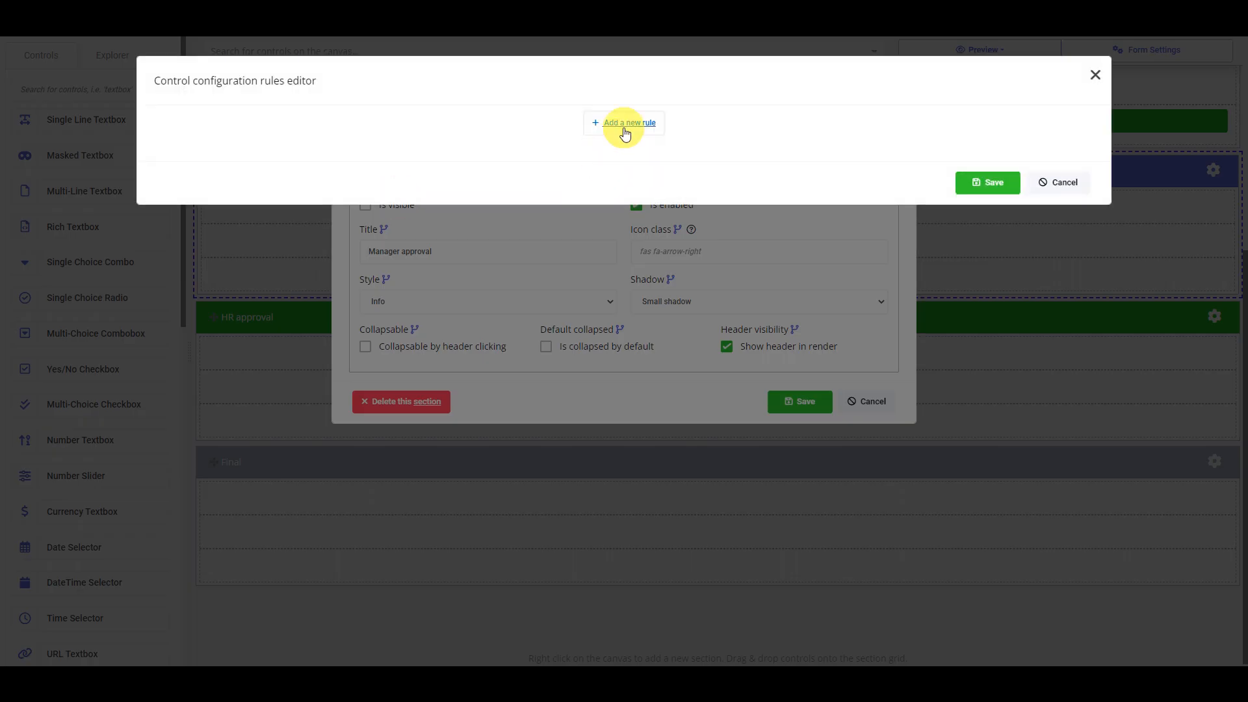
left_click(626, 130)
left_click(681, 338)
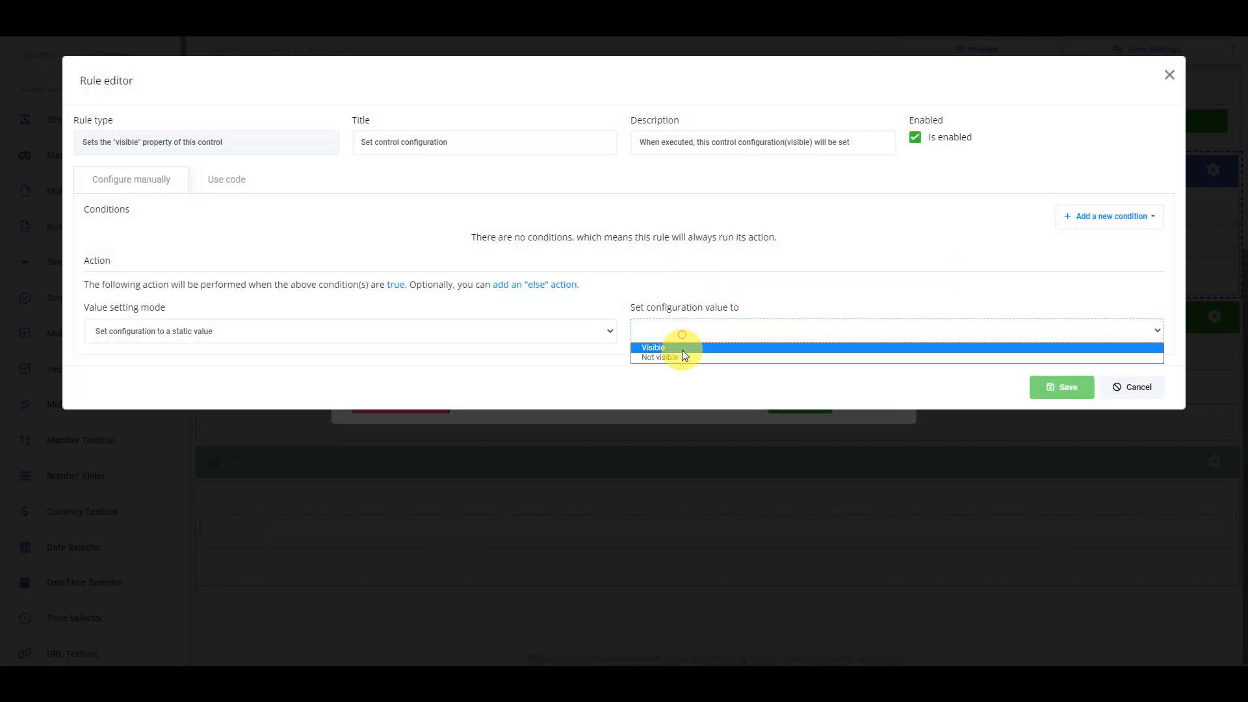
left_click(681, 348)
left_click(1108, 224)
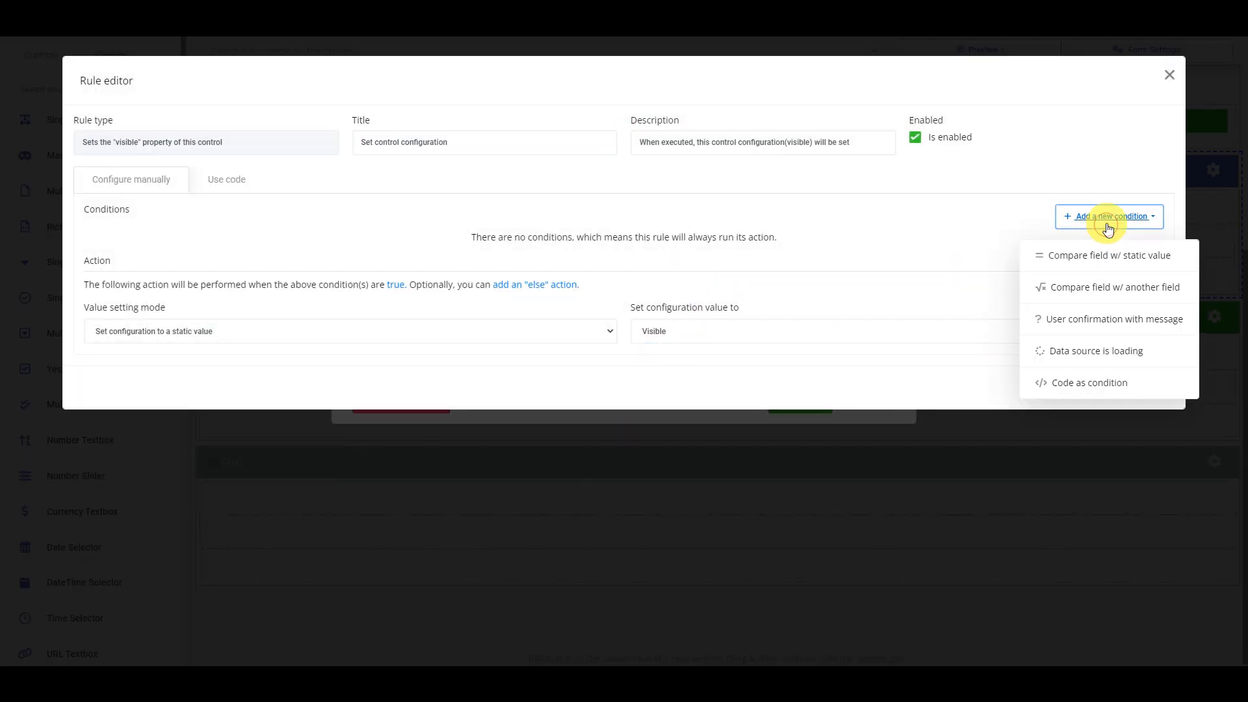
left_click(1104, 268)
left_click(312, 257)
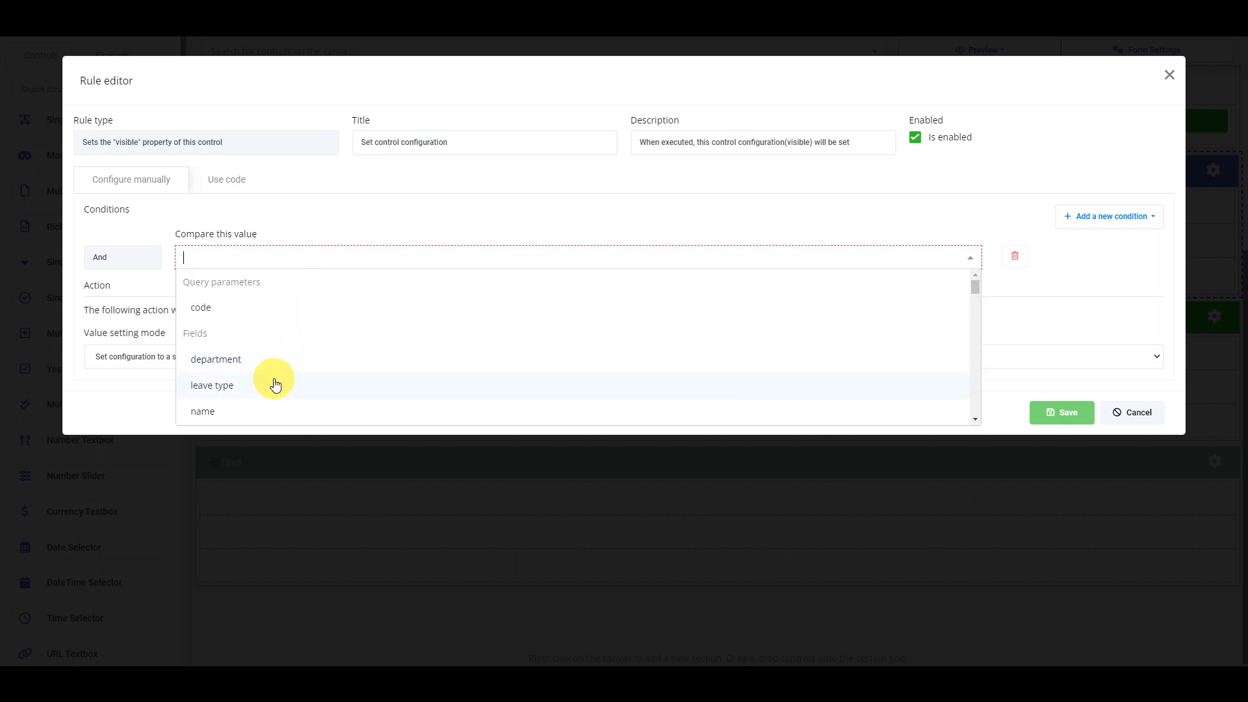
type("form")
left_click(318, 299)
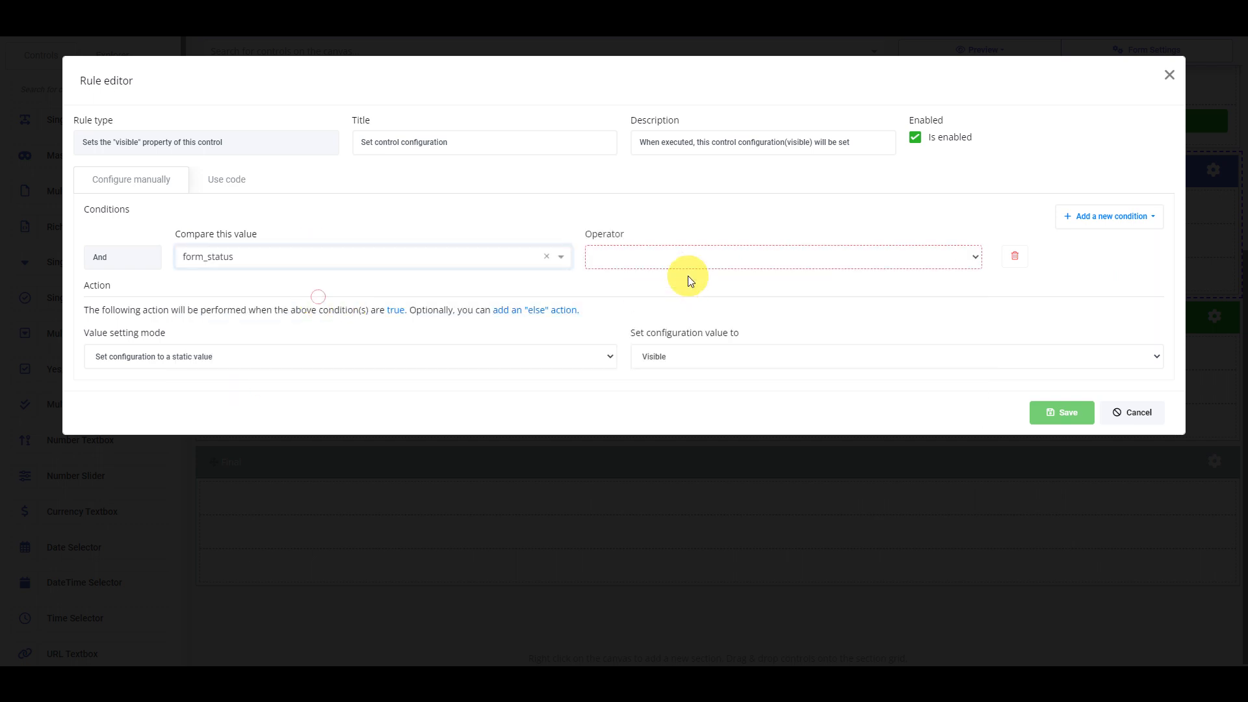
left_click(679, 263)
left_click(678, 271)
left_click(806, 263)
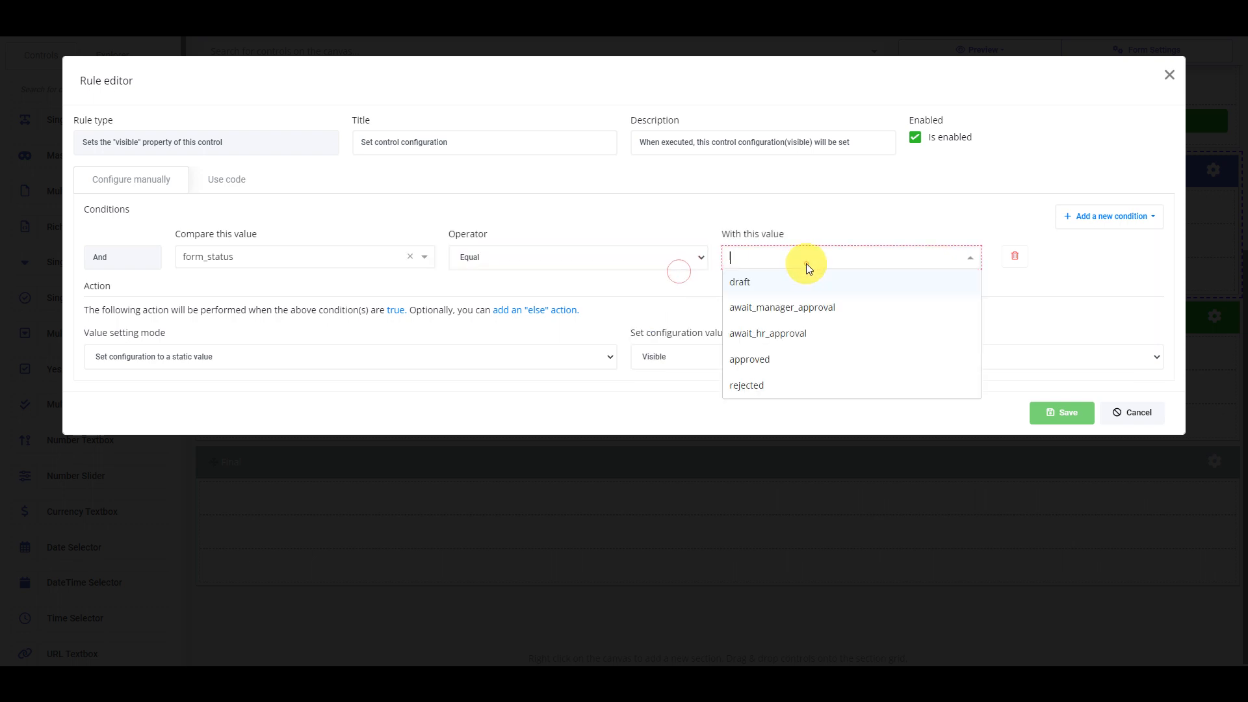
left_click(805, 311)
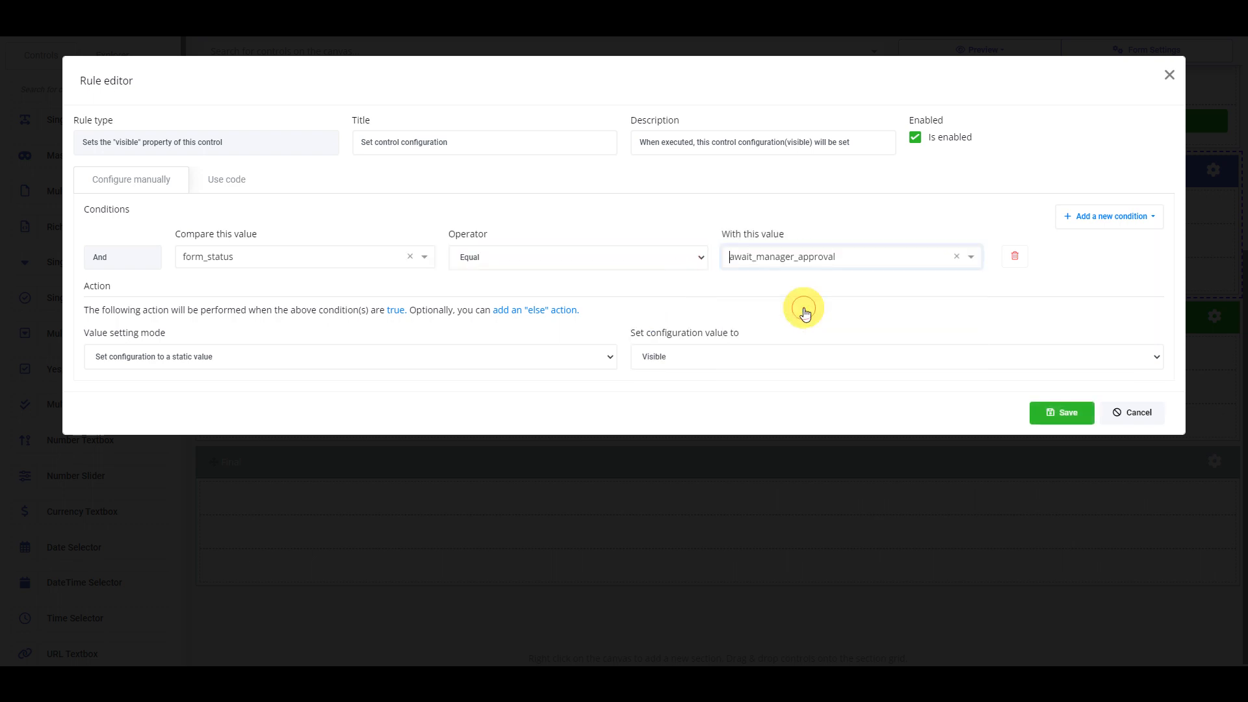
Add an Or condition: form_status equals await_hr_approval
left_click(1098, 218)
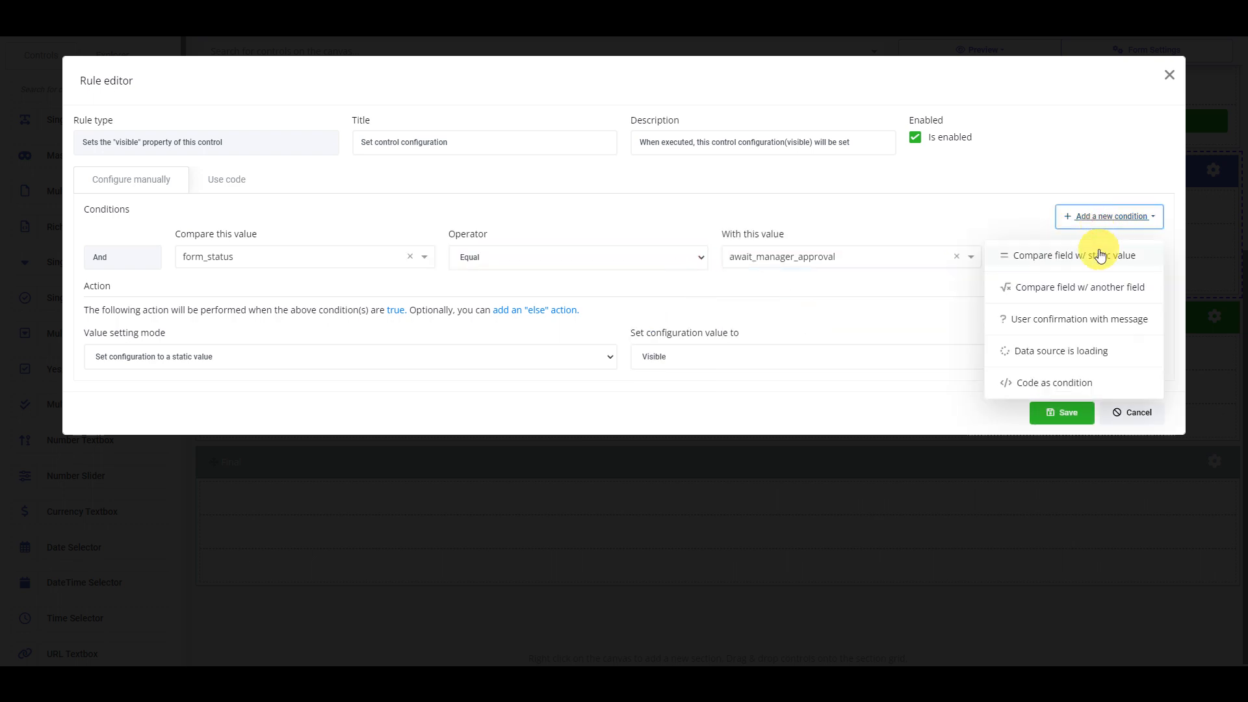
left_click(1101, 256)
left_click(120, 342)
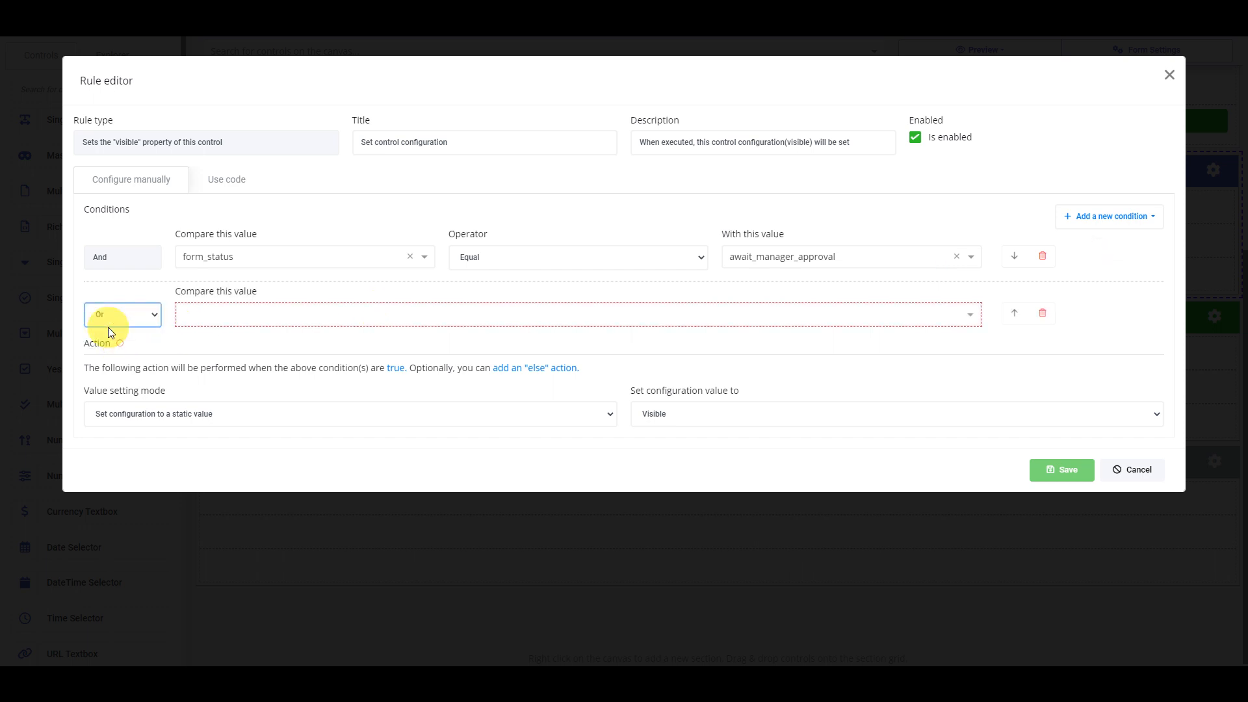
left_click(232, 316)
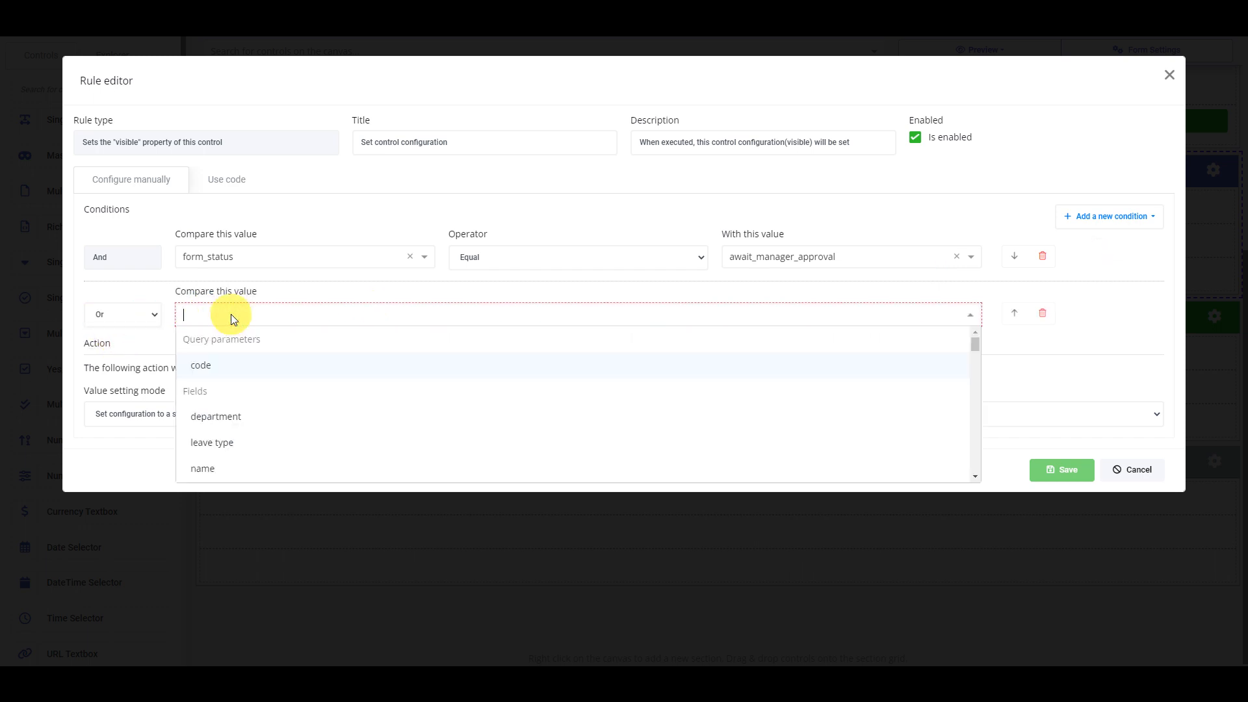
type("form")
left_click(353, 365)
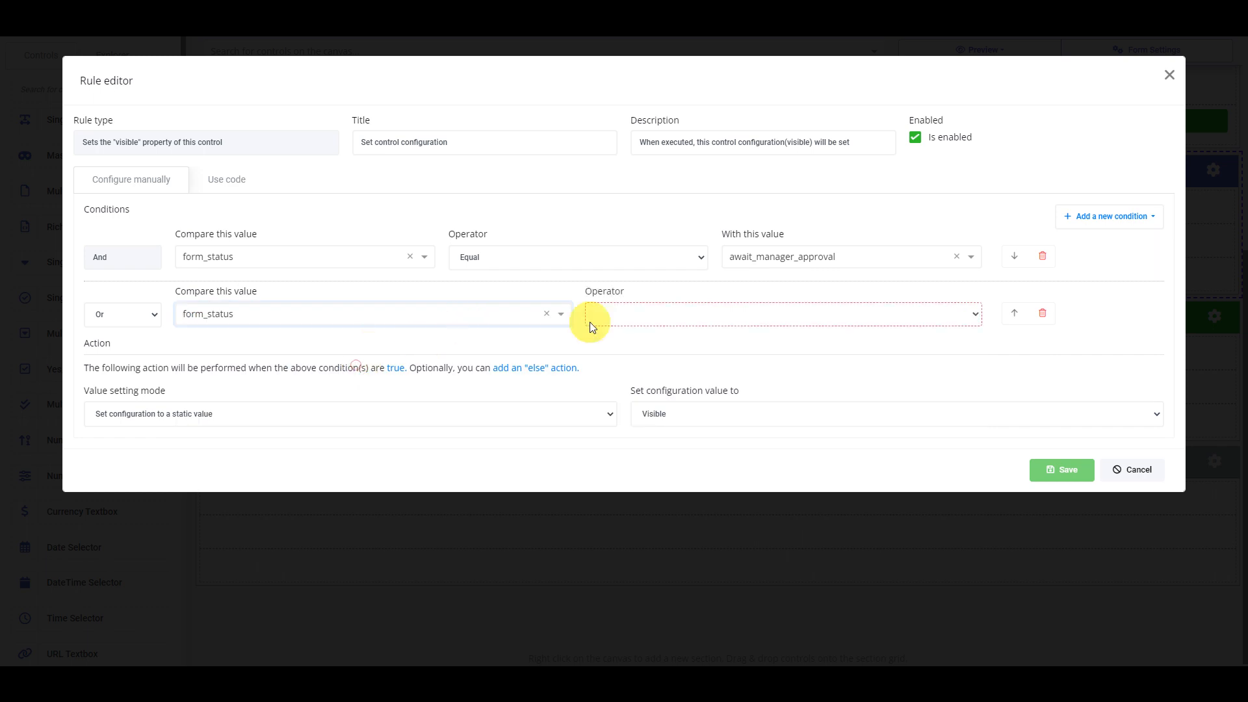
left_click(590, 321)
left_click(627, 328)
left_click(775, 316)
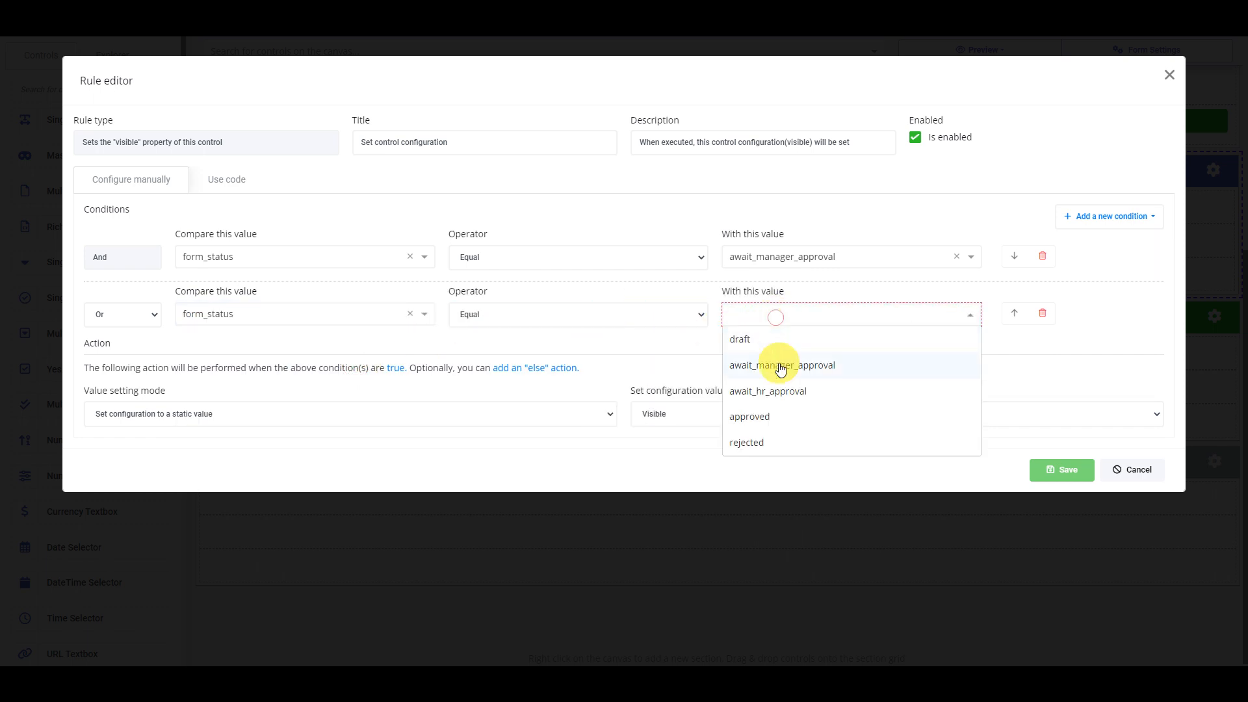
left_click(802, 394)
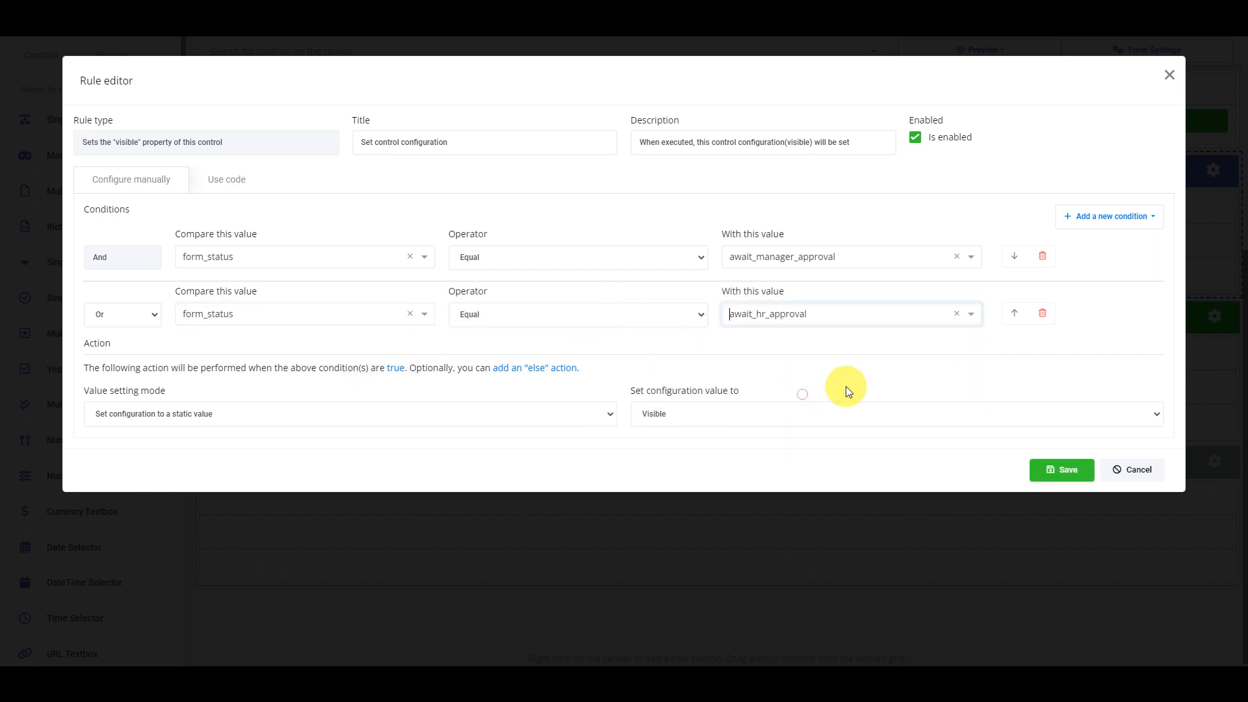
Add a third Or condition: form_status equals approved
left_click(1110, 221)
left_click(1113, 255)
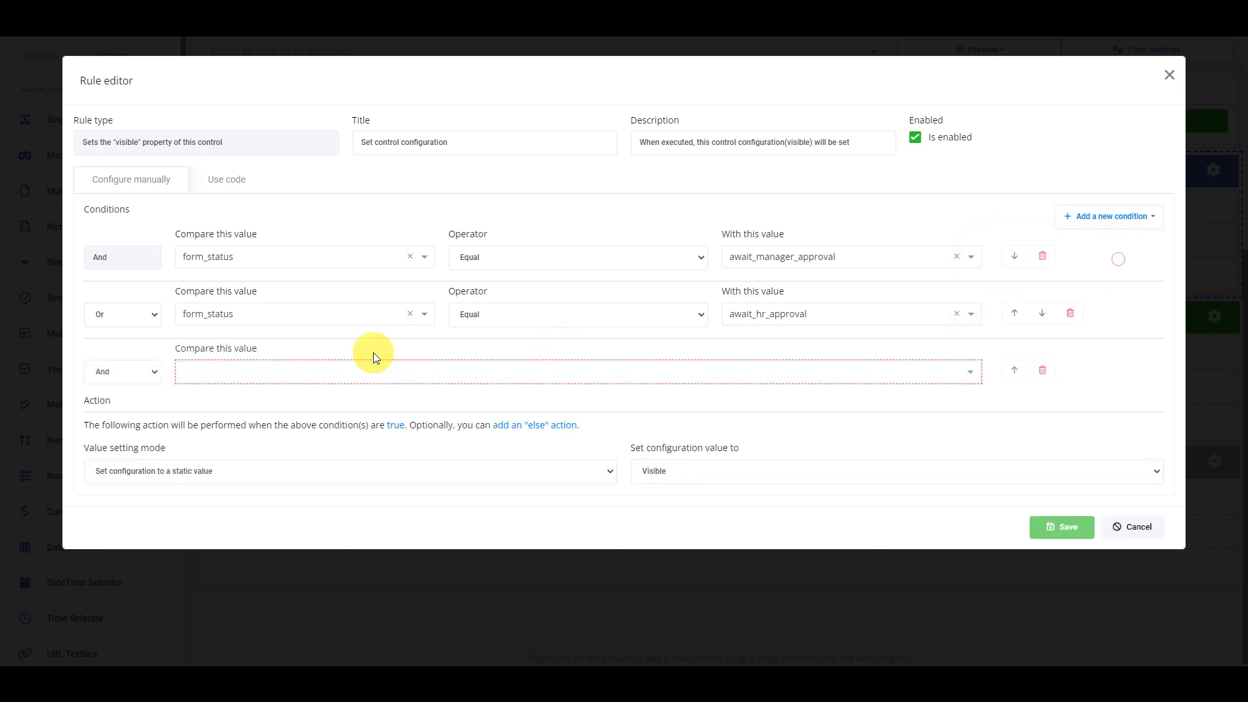
left_click(304, 374)
left_click(133, 371)
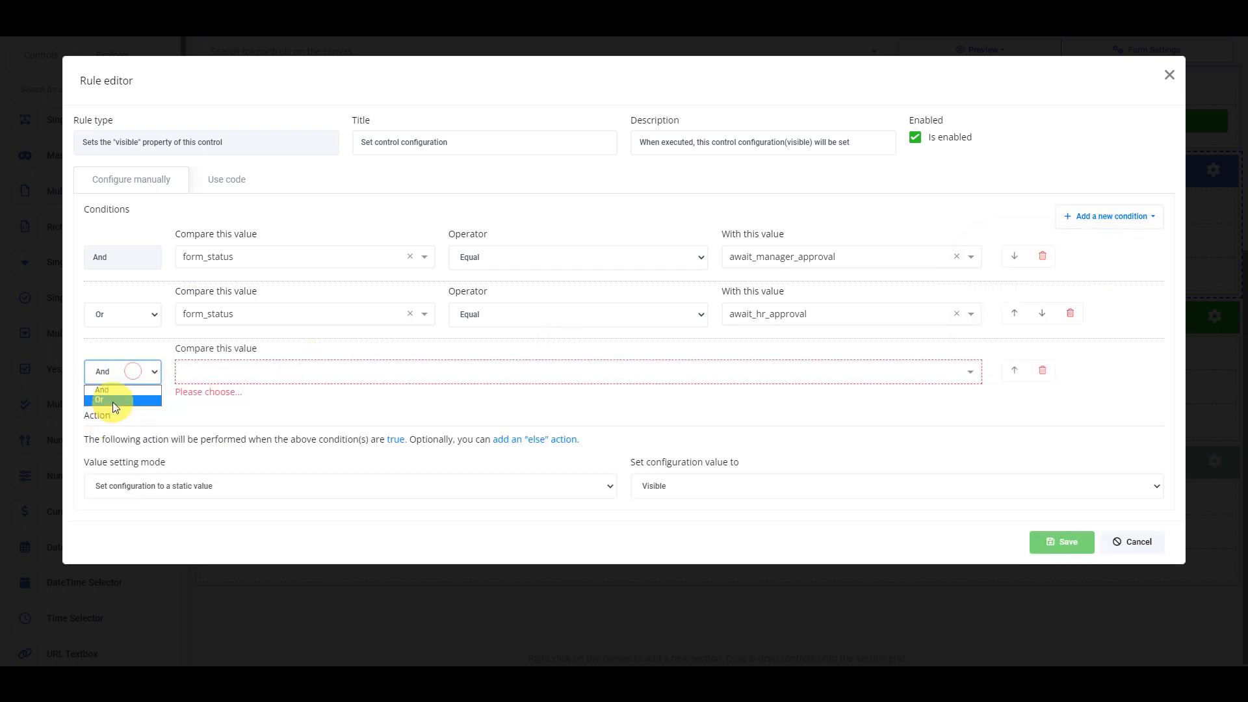
left_click(112, 401)
left_click(256, 380)
type("form")
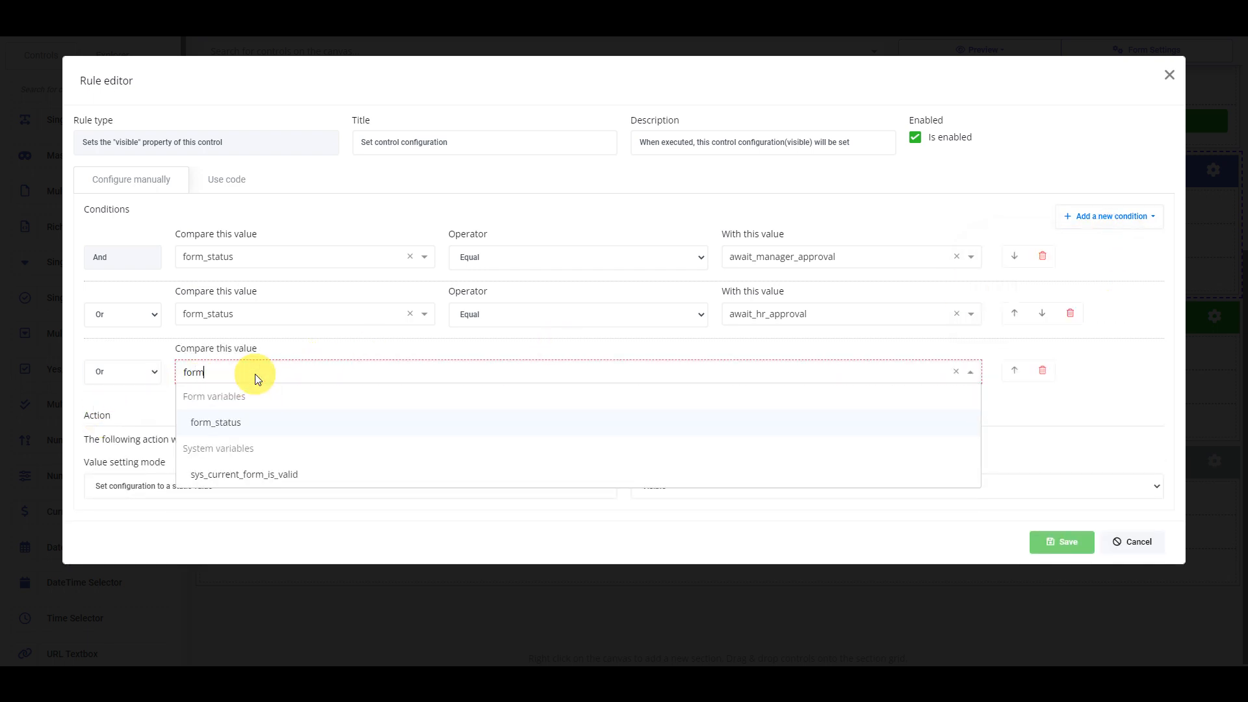
left_click(318, 429)
left_click(659, 373)
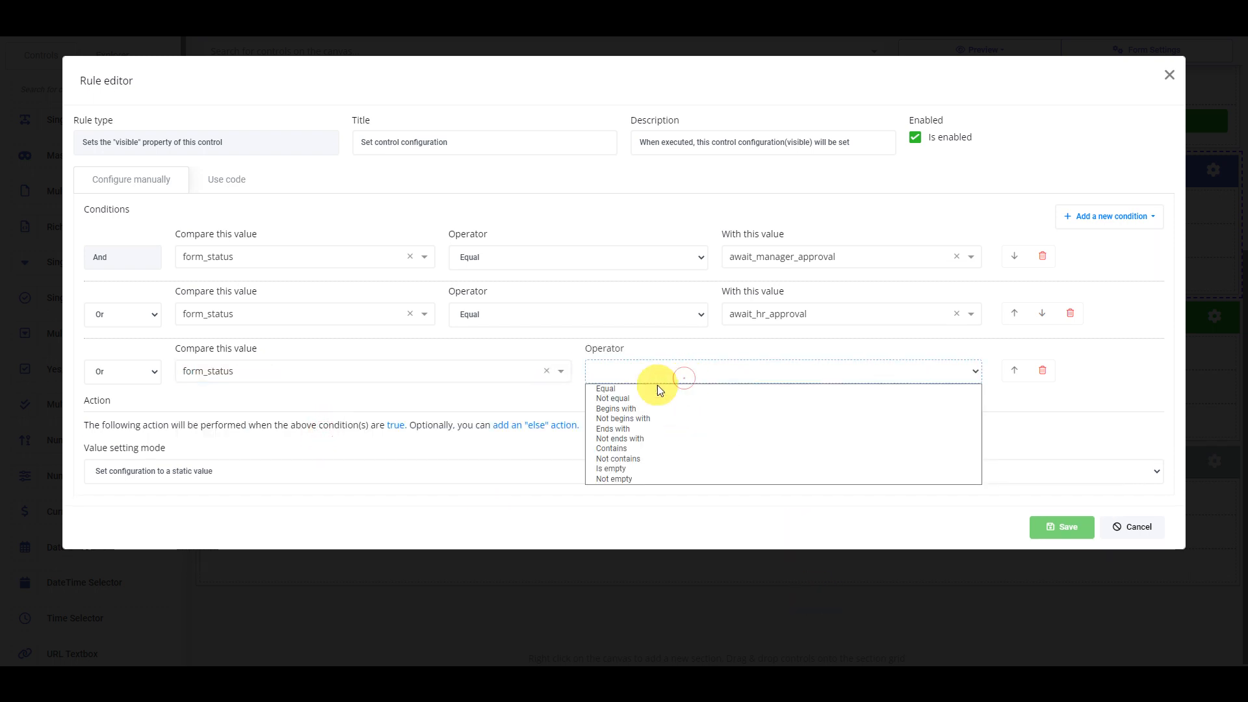
left_click(650, 388)
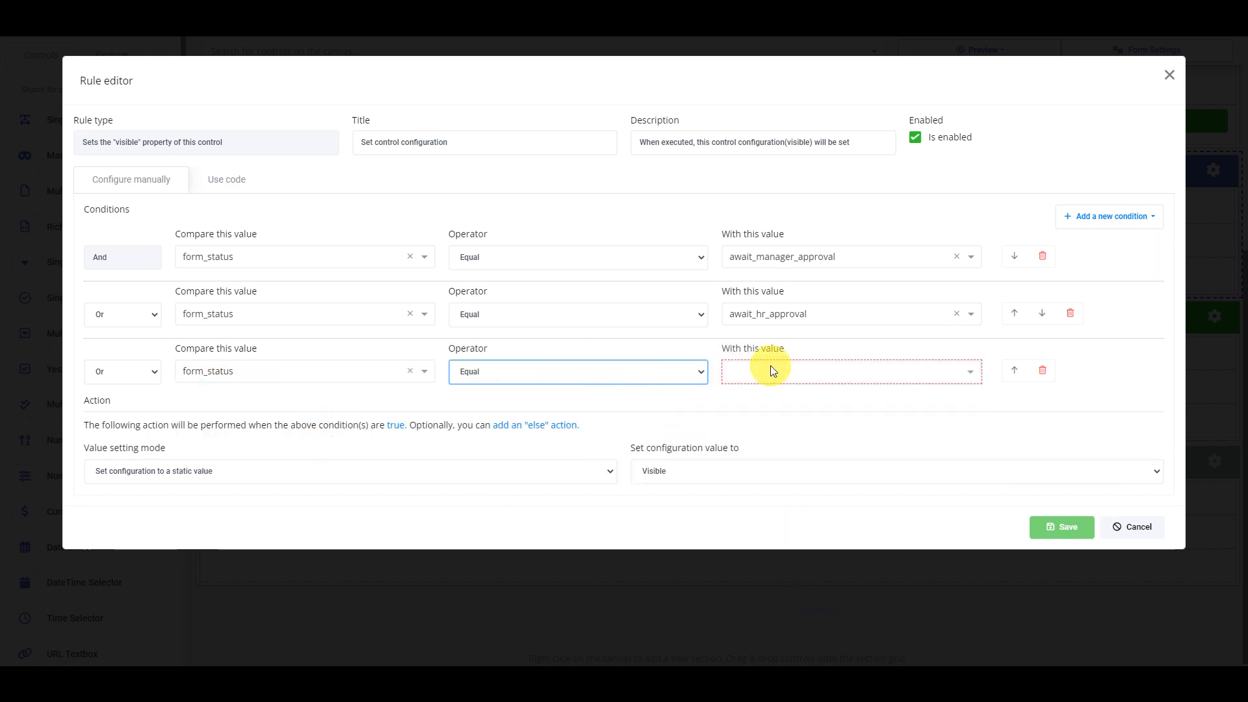
left_click(773, 371)
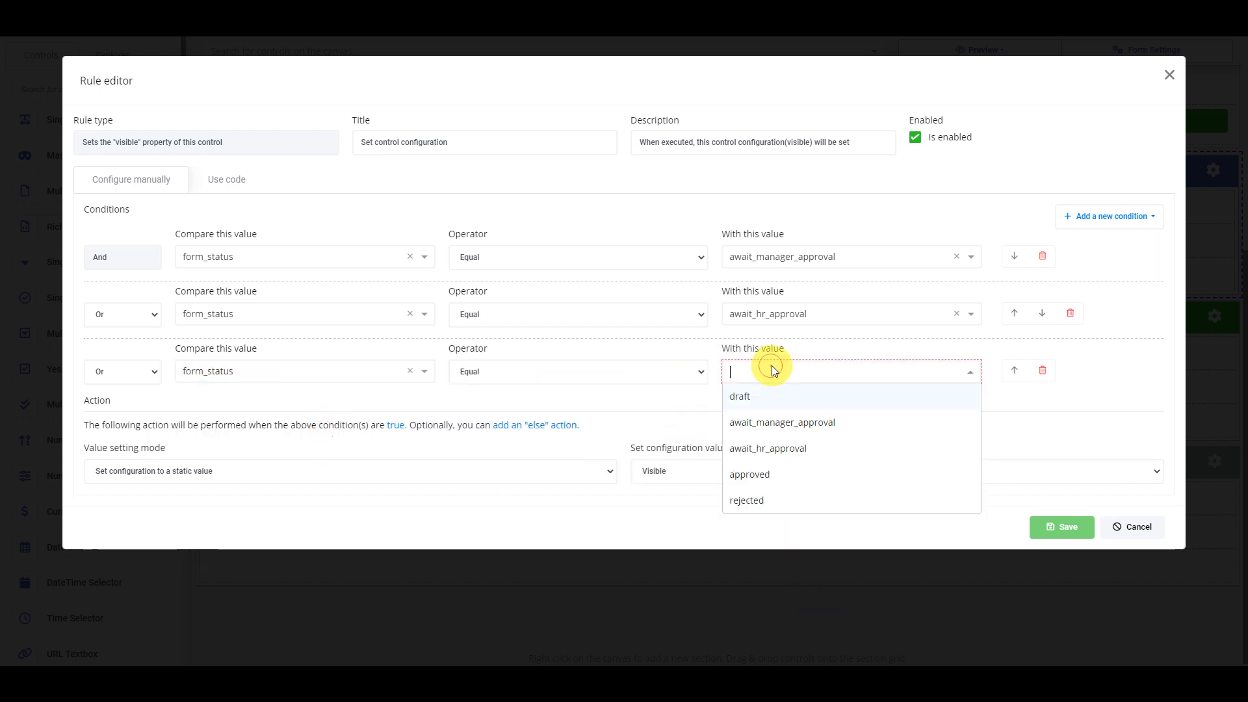
left_click(785, 480)
Add a fourth Or condition: form_status equals rejected
left_click(1111, 217)
left_click(1105, 255)
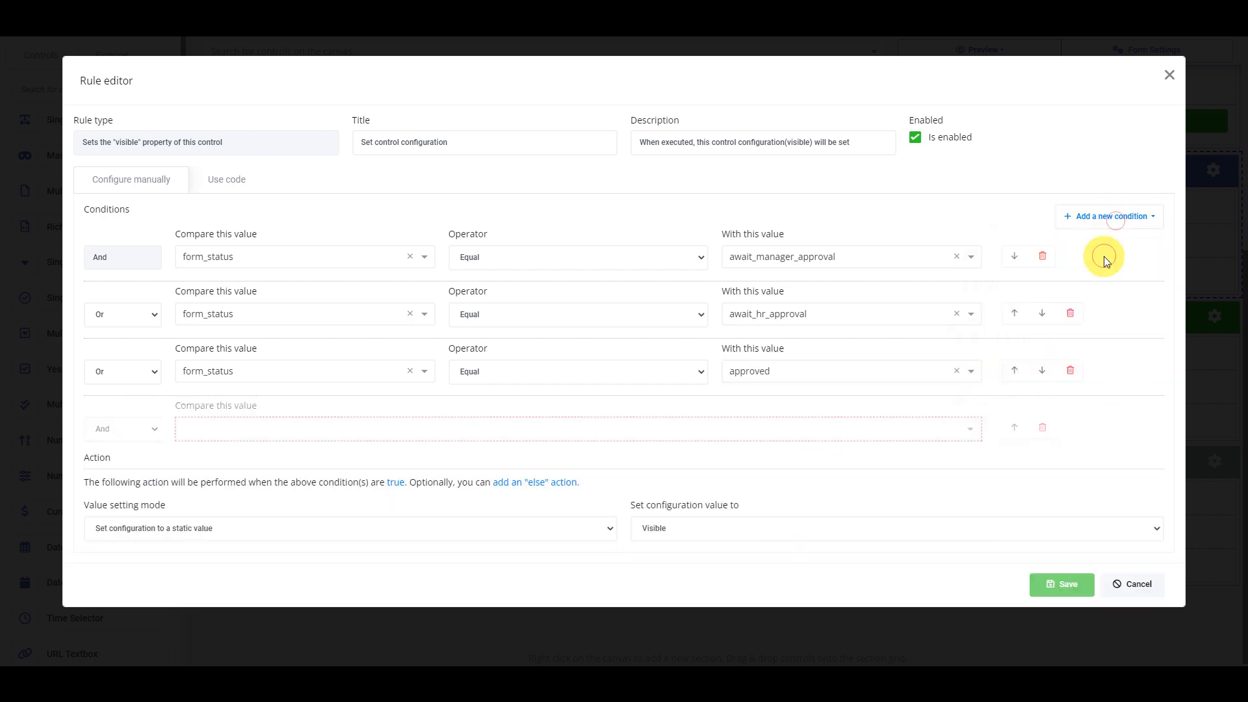
left_click(218, 430)
type("f")
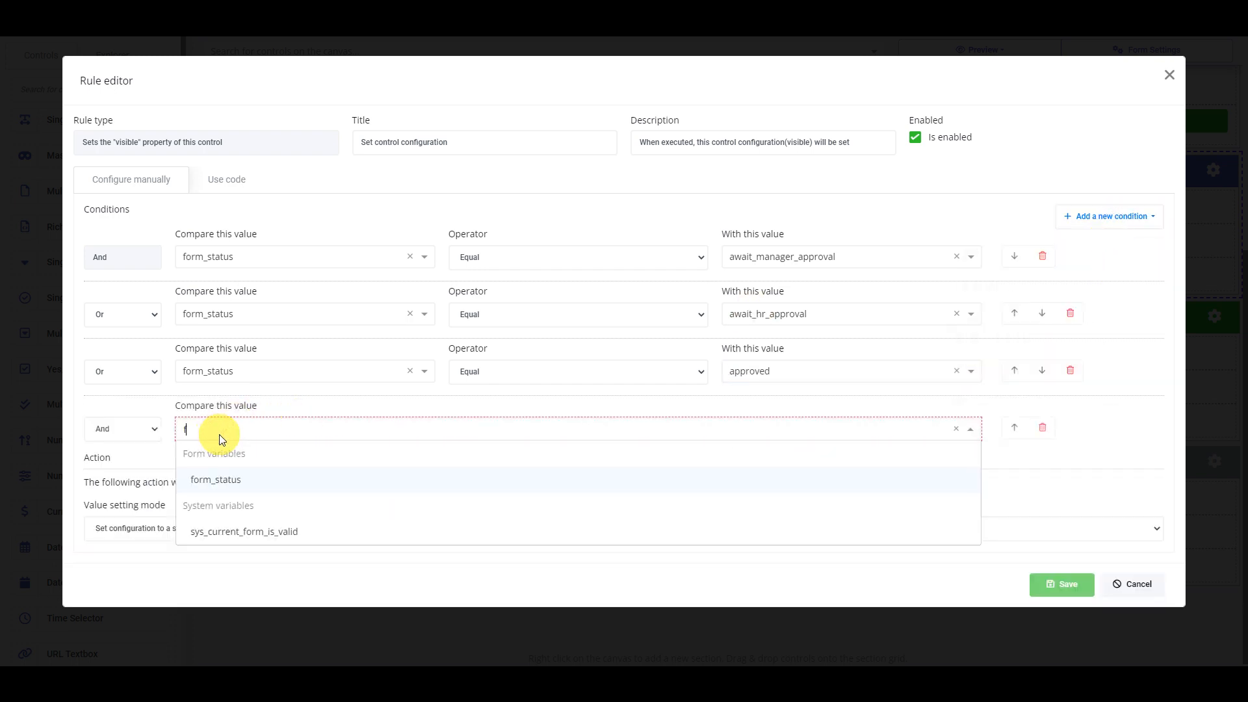
type("or")
left_click(252, 481)
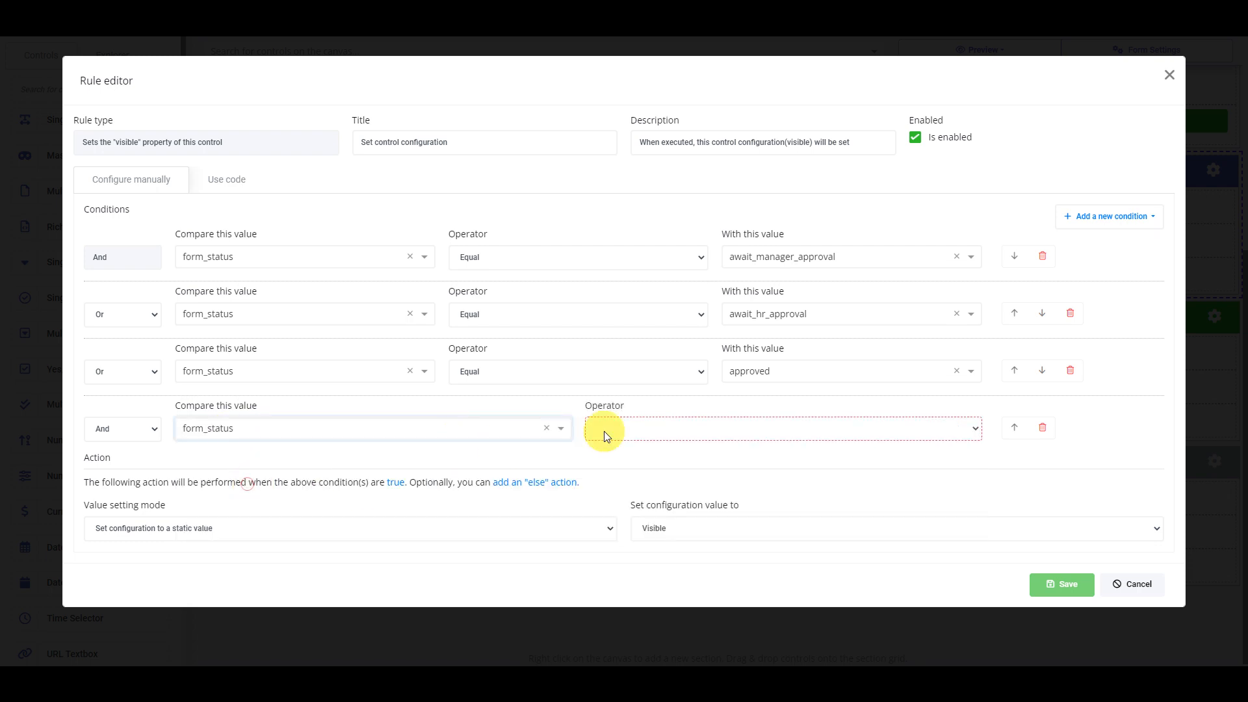
left_click(606, 427)
left_click(614, 446)
left_click(757, 434)
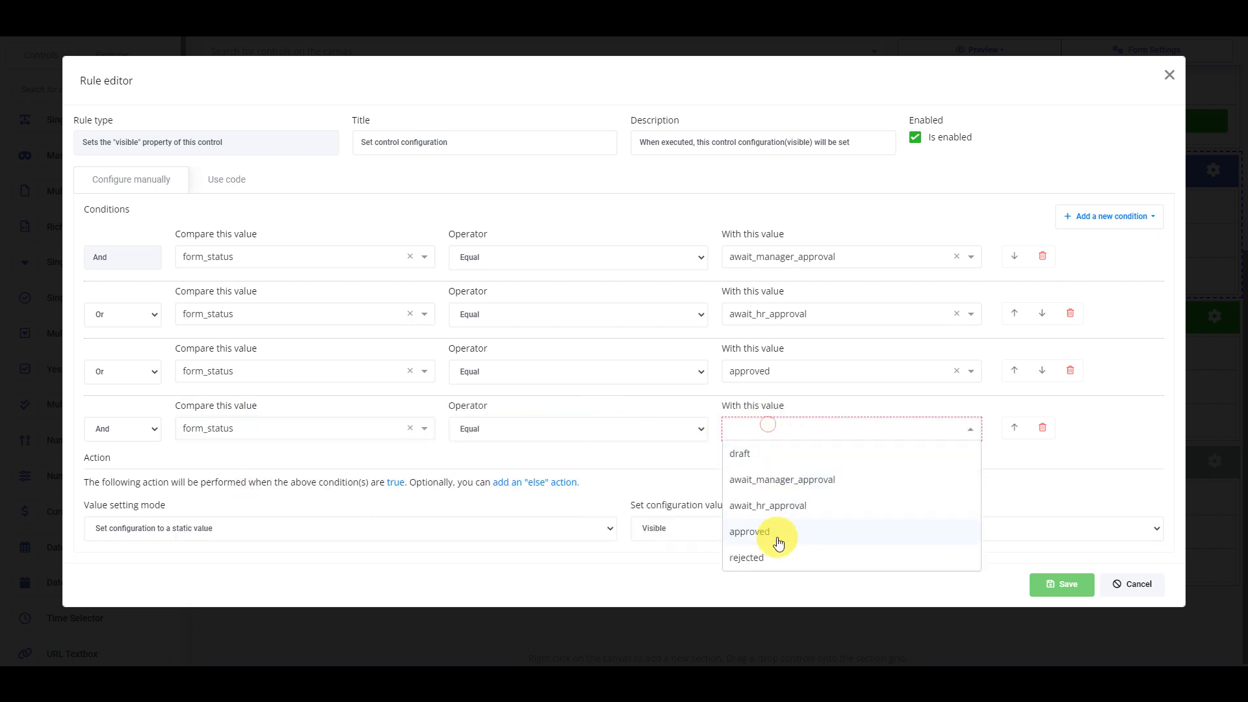
left_click(767, 557)
left_click(124, 428)
left_click(117, 453)
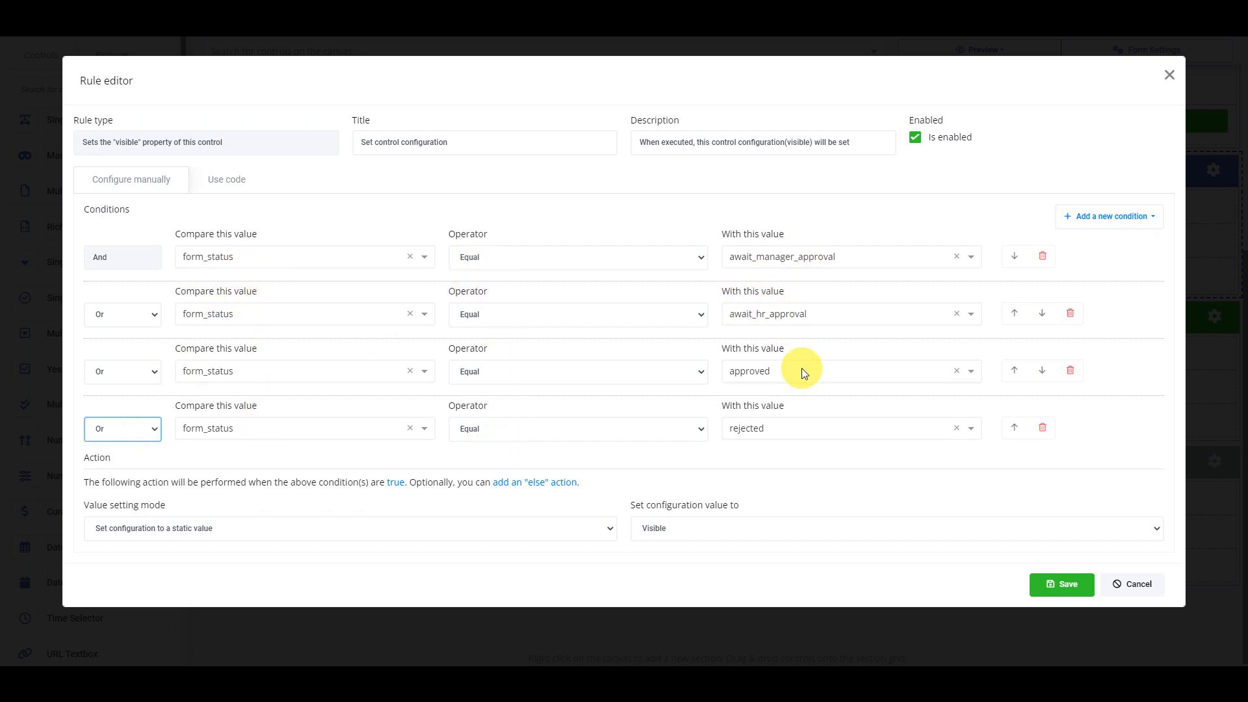
Save the visibility rule, the rule group and the Manager approval section settings
left_click(1062, 584)
left_click(990, 238)
left_click(789, 402)
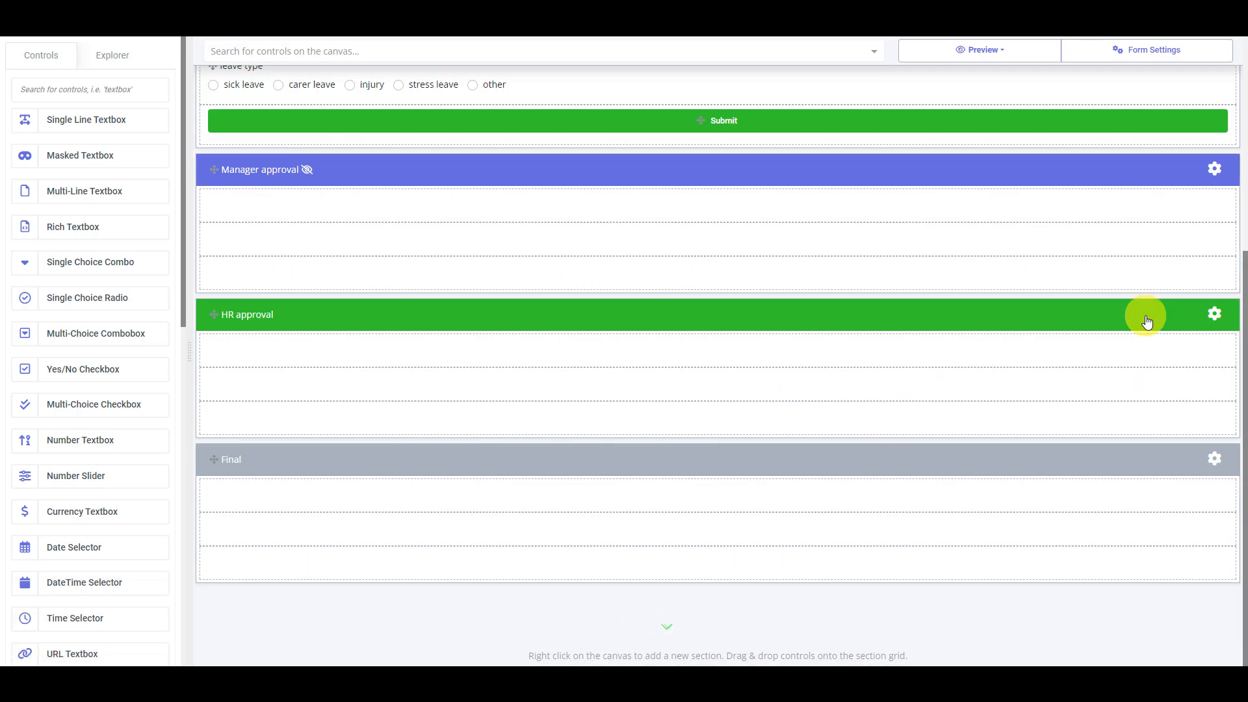
Open the HR approval section settings and its visibility rules editor
left_click(1215, 316)
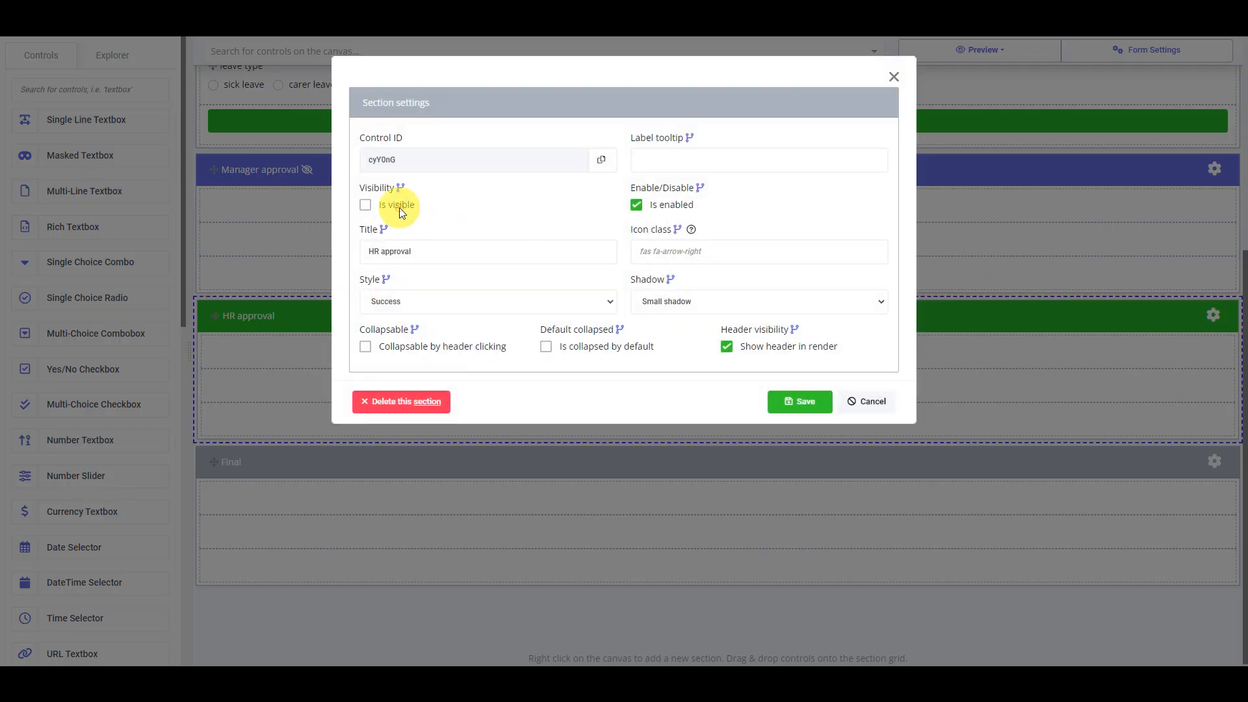
left_click(401, 189)
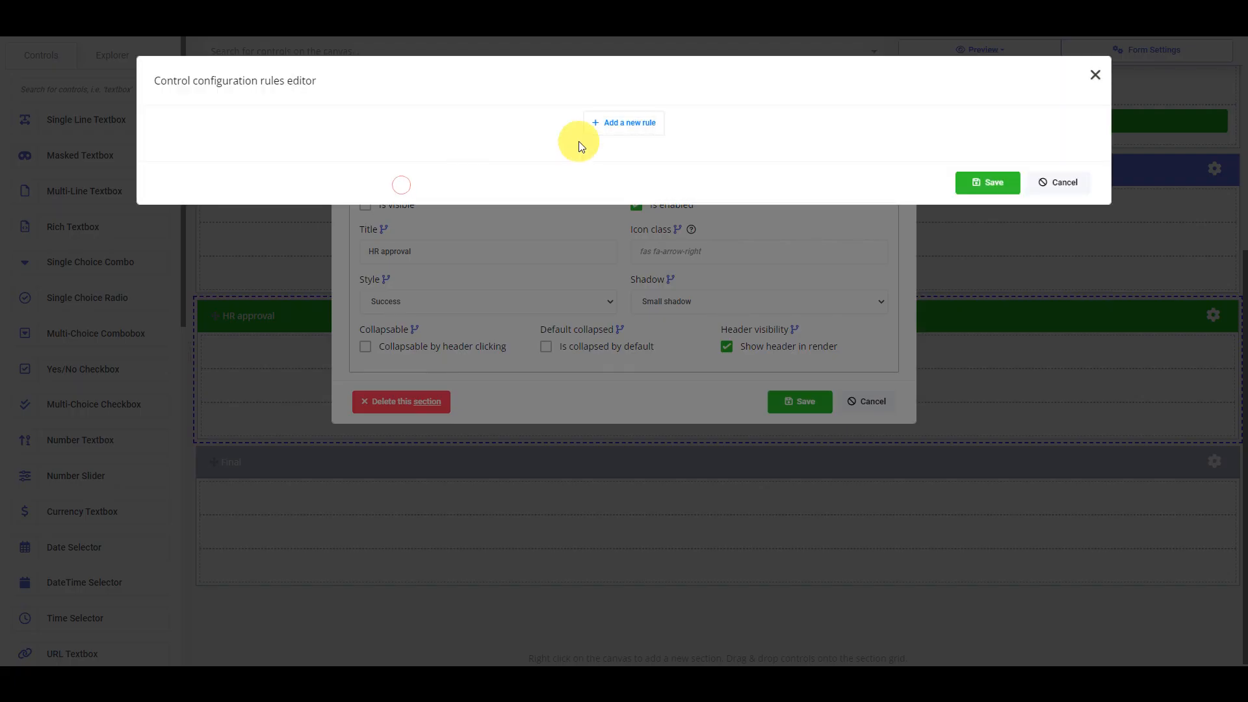
Start a new rule with condition form_status equals await_hr_approval
left_click(608, 126)
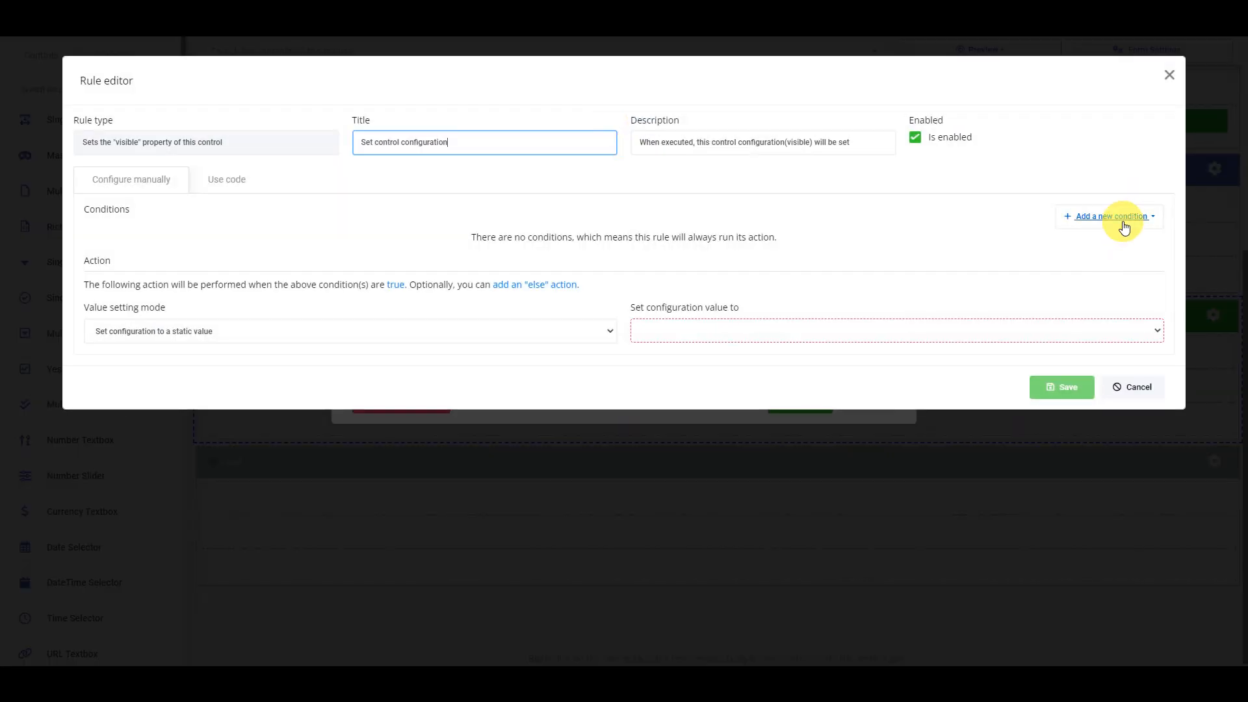
left_click(1119, 217)
left_click(1116, 257)
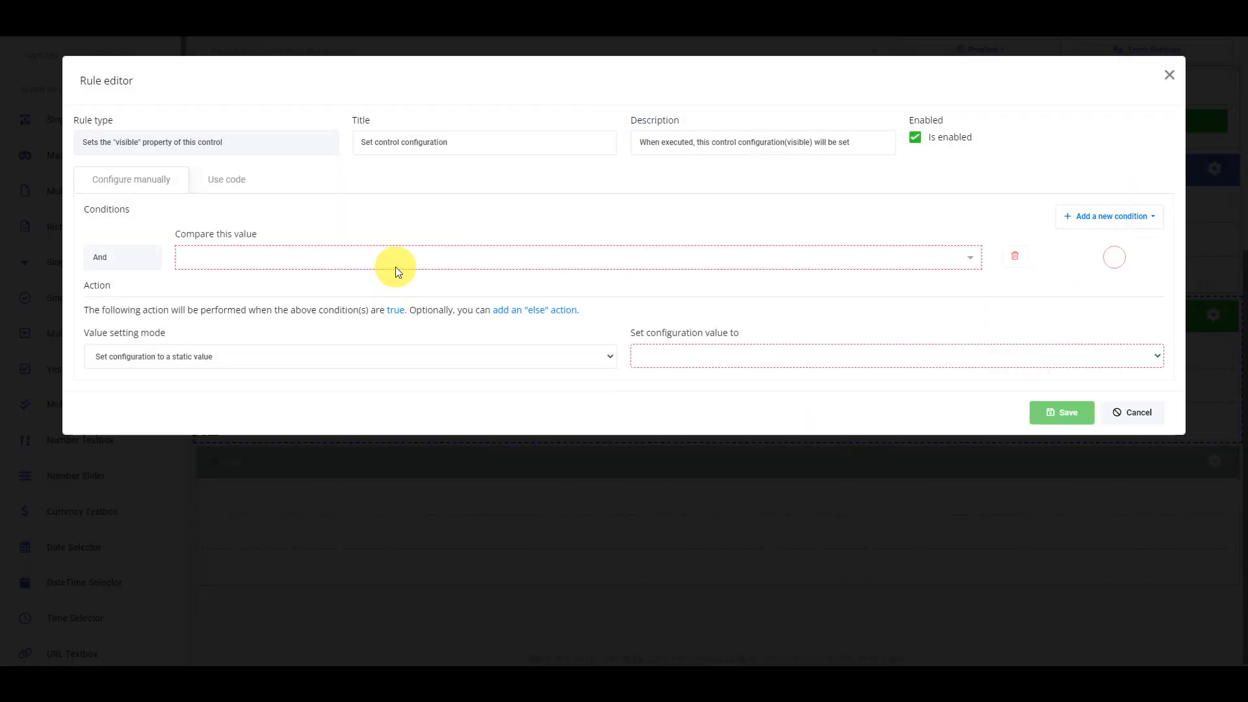
left_click(395, 267)
type("sta")
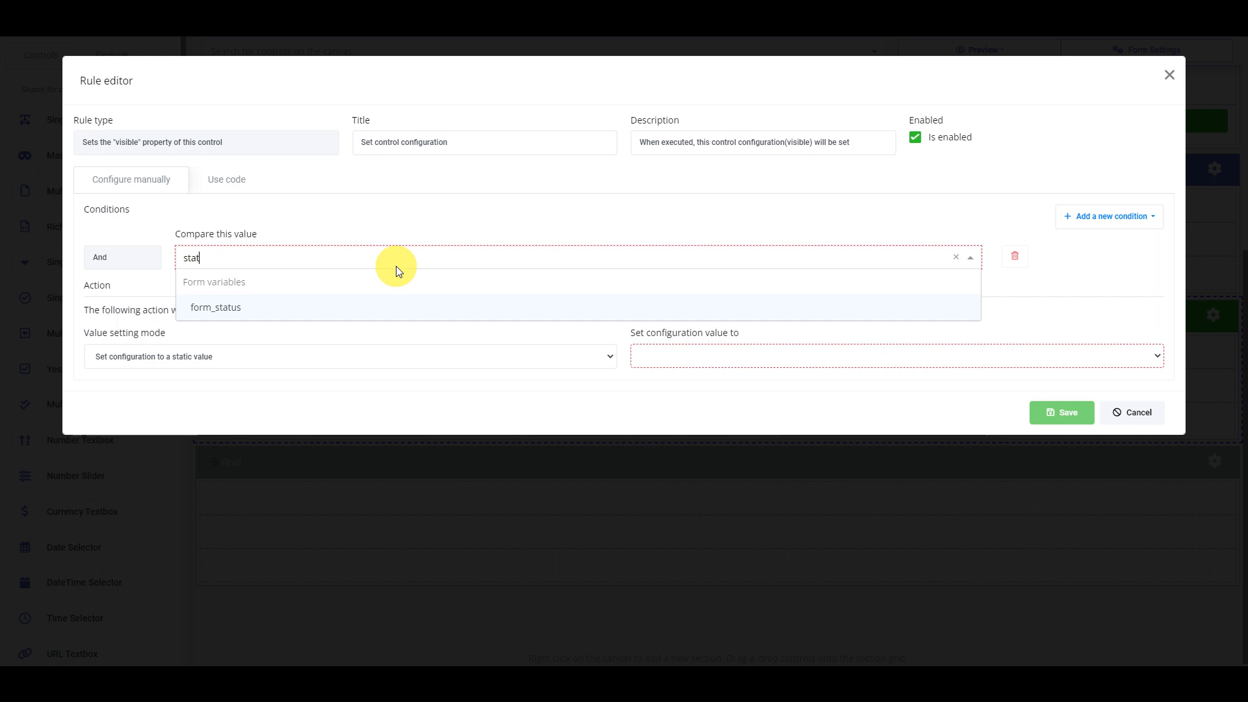
type("t")
left_click(524, 306)
left_click(637, 255)
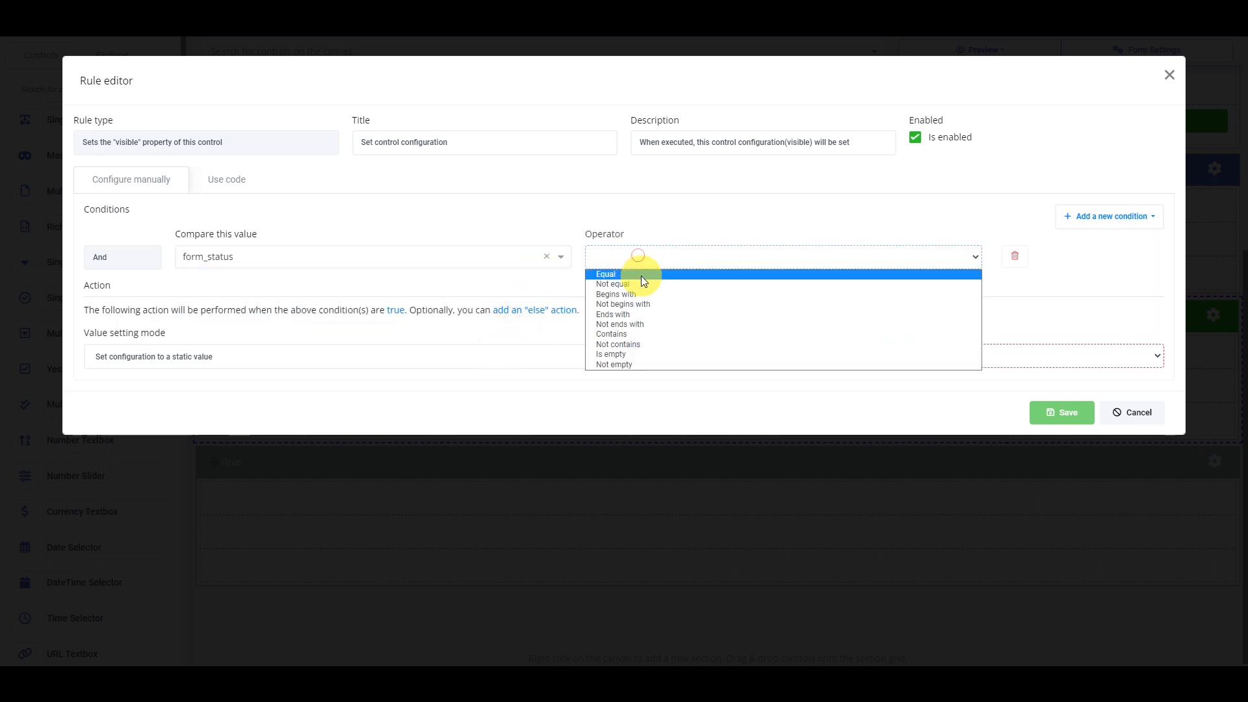
left_click(642, 274)
left_click(816, 262)
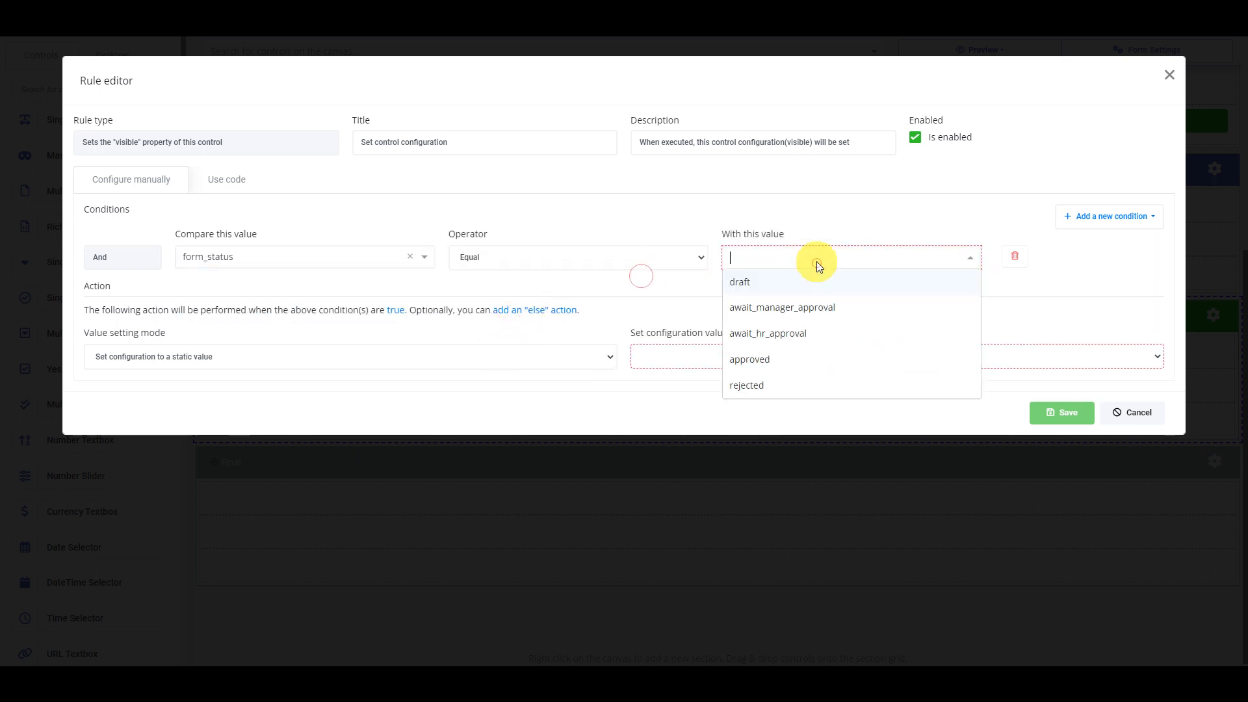
left_click(788, 342)
Add an Or condition: form_status equals approved
left_click(1082, 217)
left_click(1097, 248)
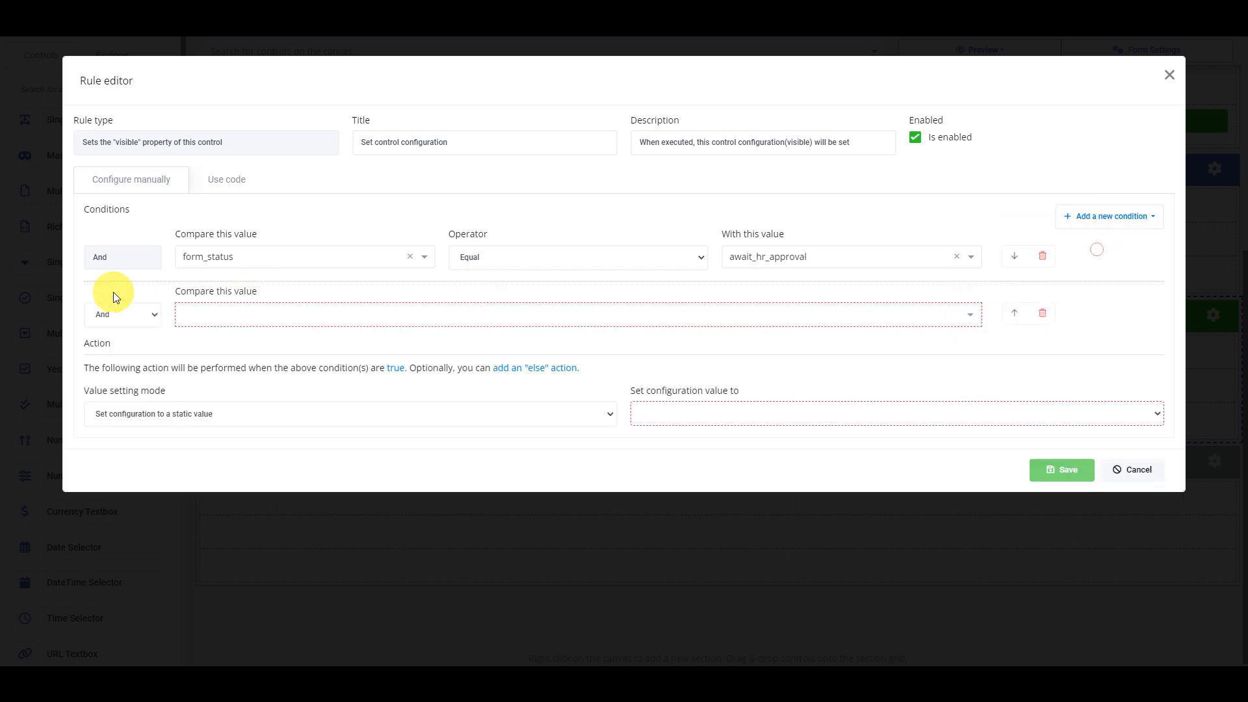
left_click(115, 314)
left_click(115, 342)
left_click(273, 318)
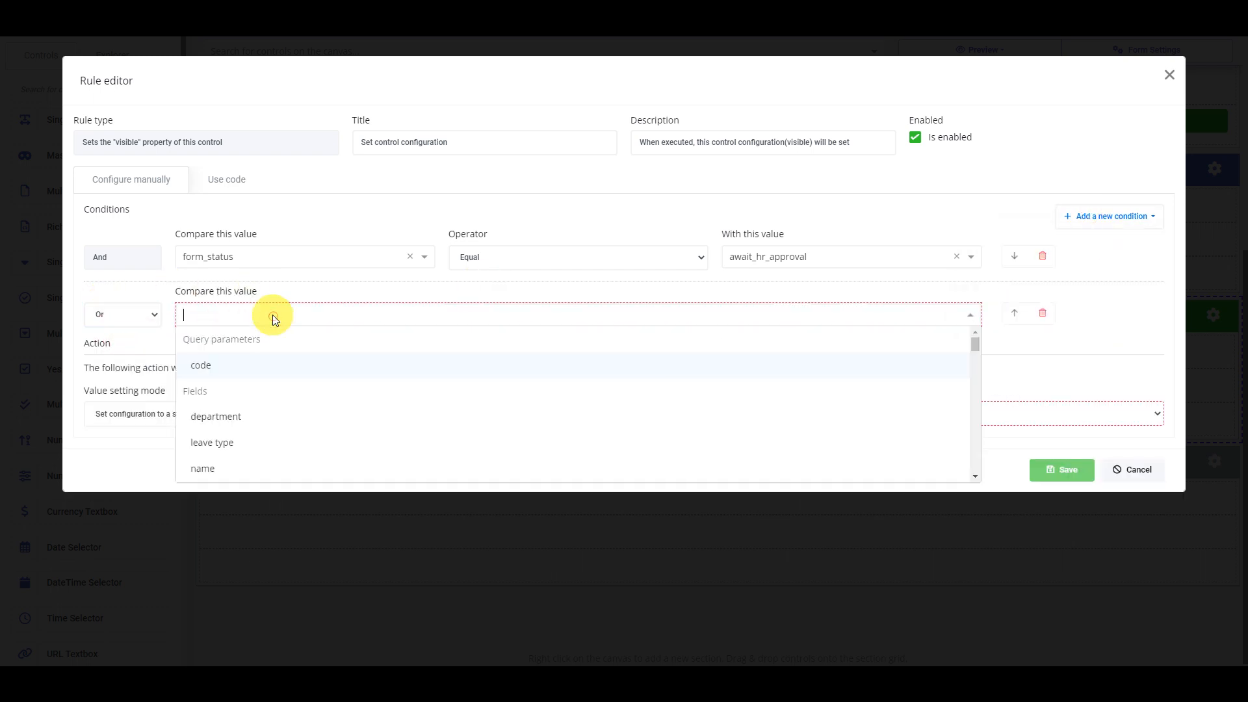
type("form")
key("Return")
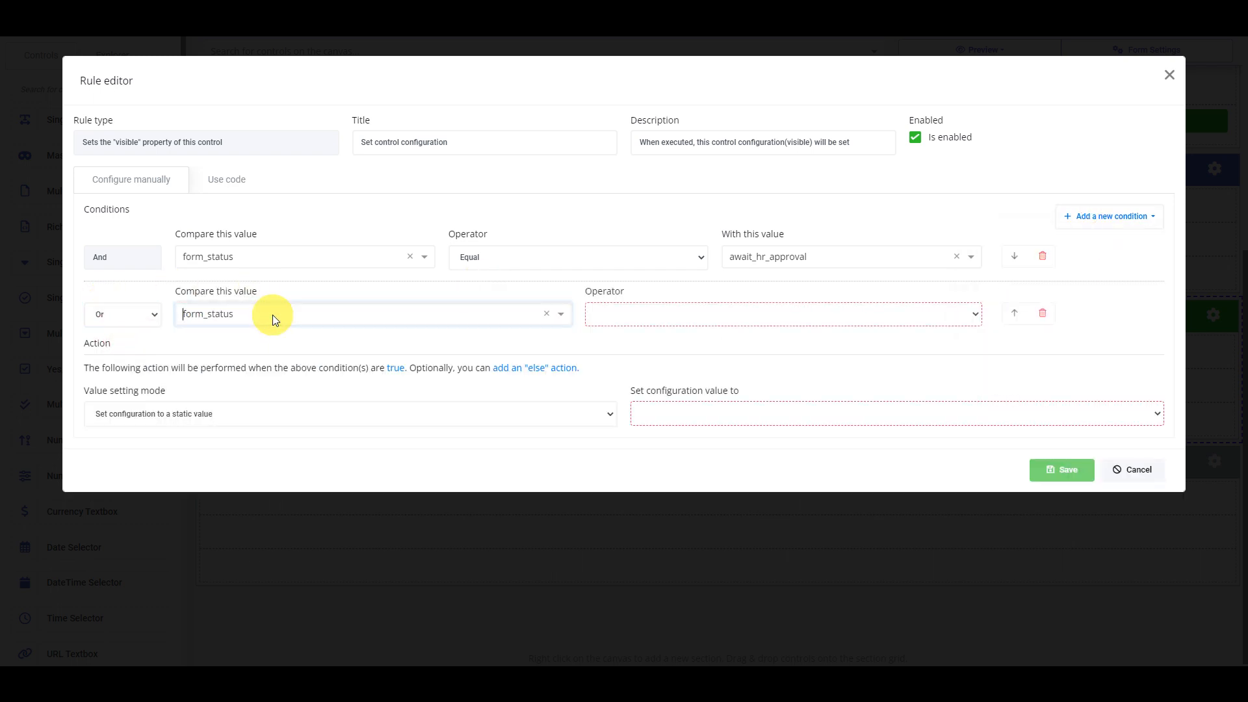
left_click(652, 329)
left_click(652, 331)
left_click(822, 319)
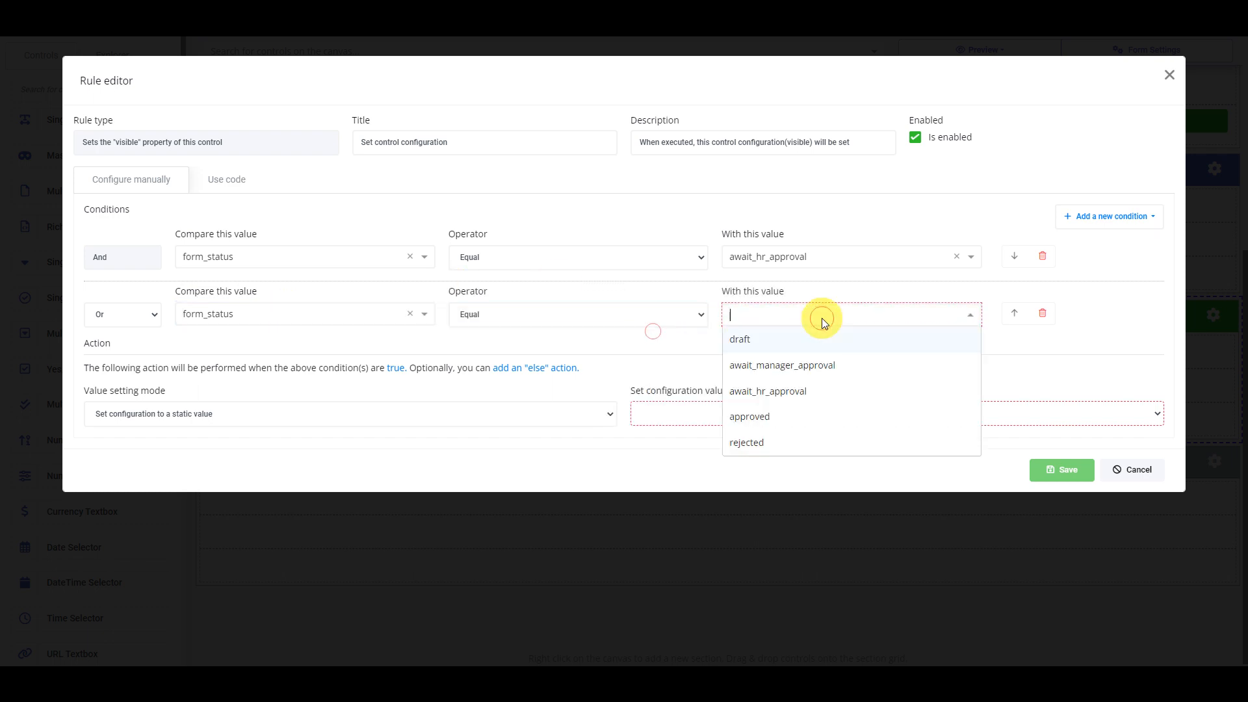
left_click(798, 414)
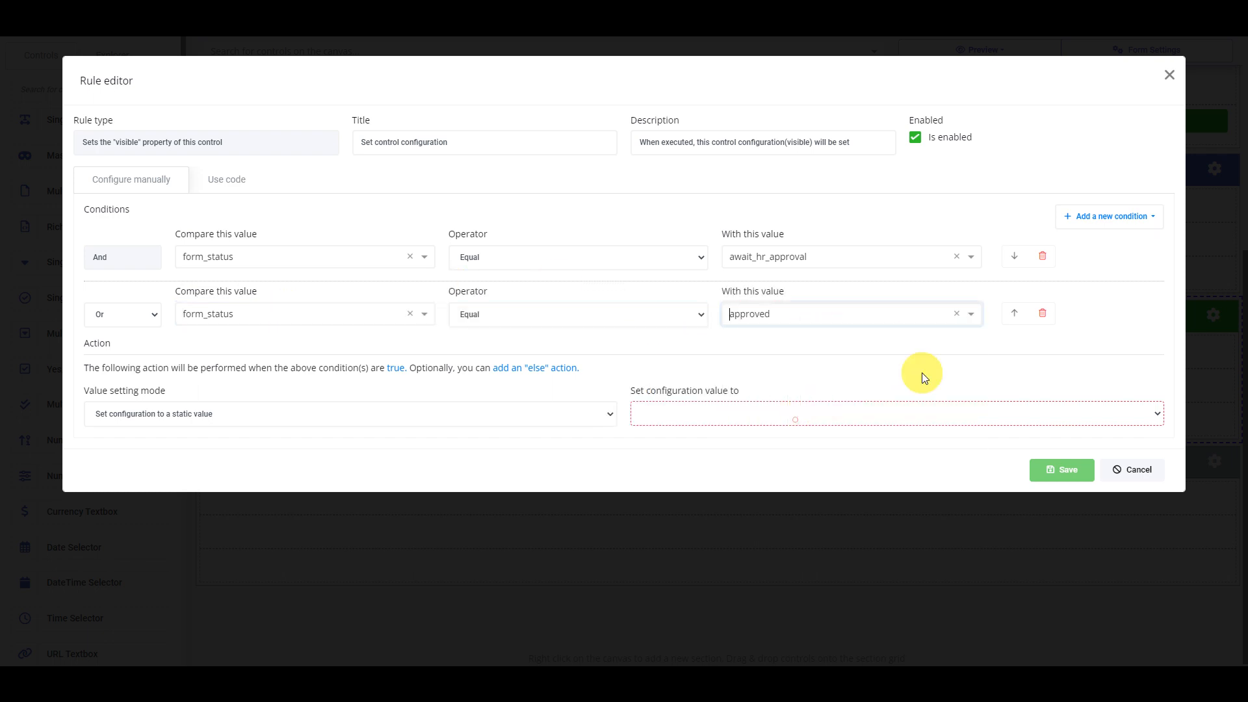
Add a third Or condition: form_status equals rejected
left_click(1086, 219)
left_click(1100, 256)
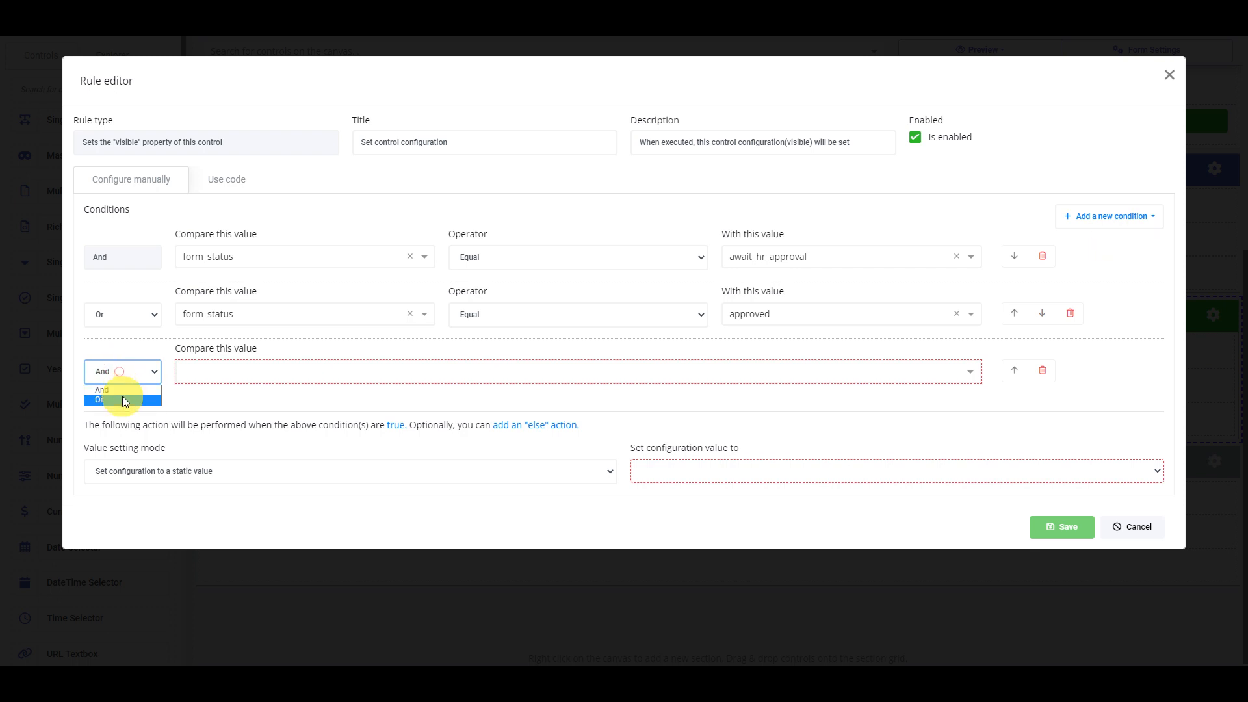
left_click(123, 399)
left_click(221, 375)
type("fo")
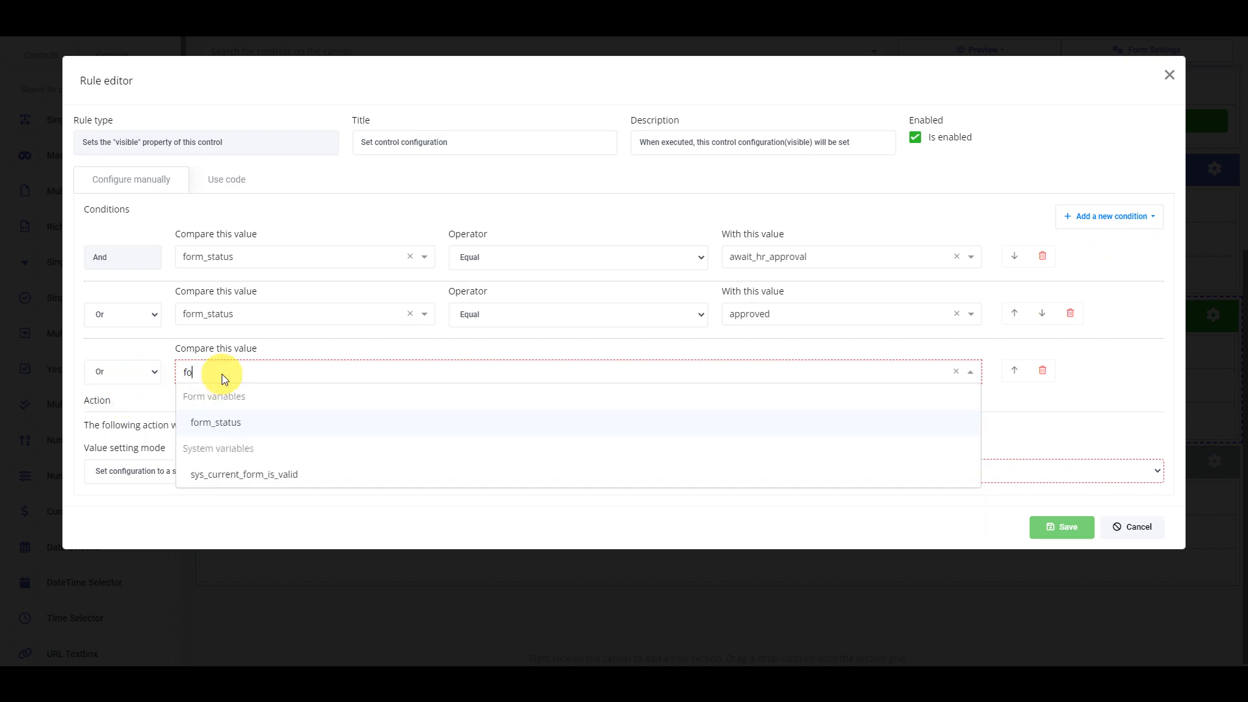
type("rm")
key("Return")
left_click(672, 381)
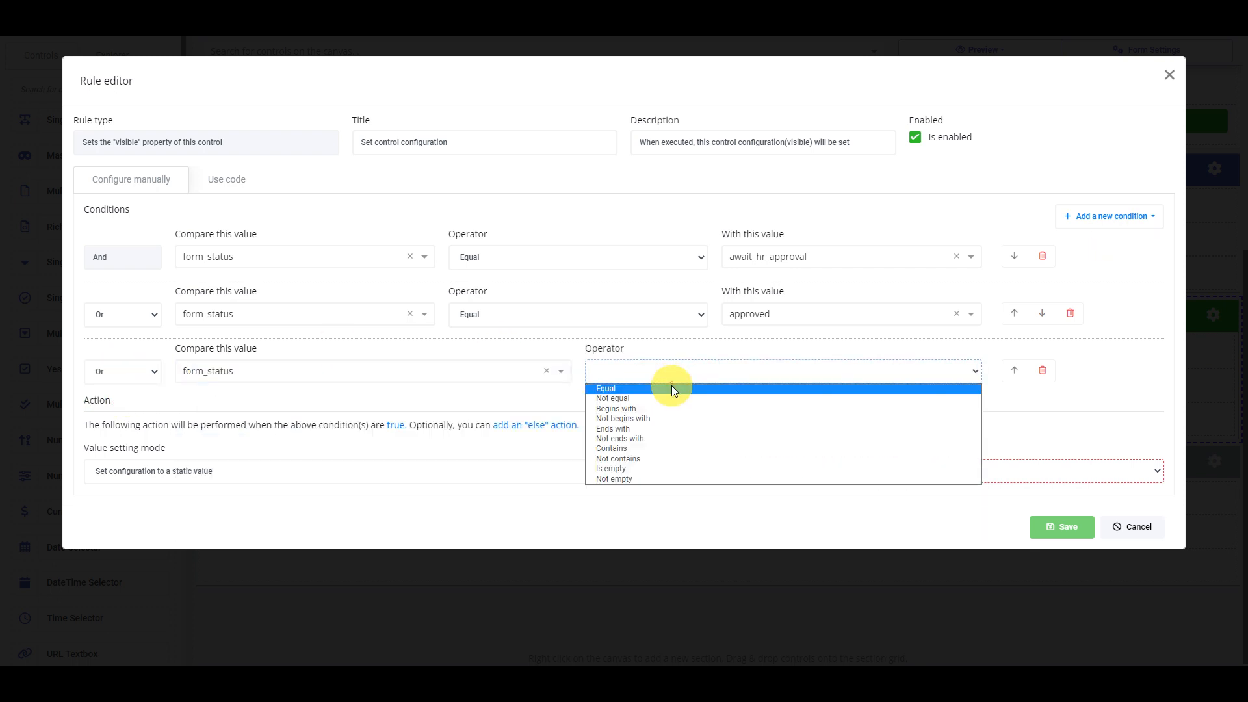
left_click(672, 386)
left_click(759, 381)
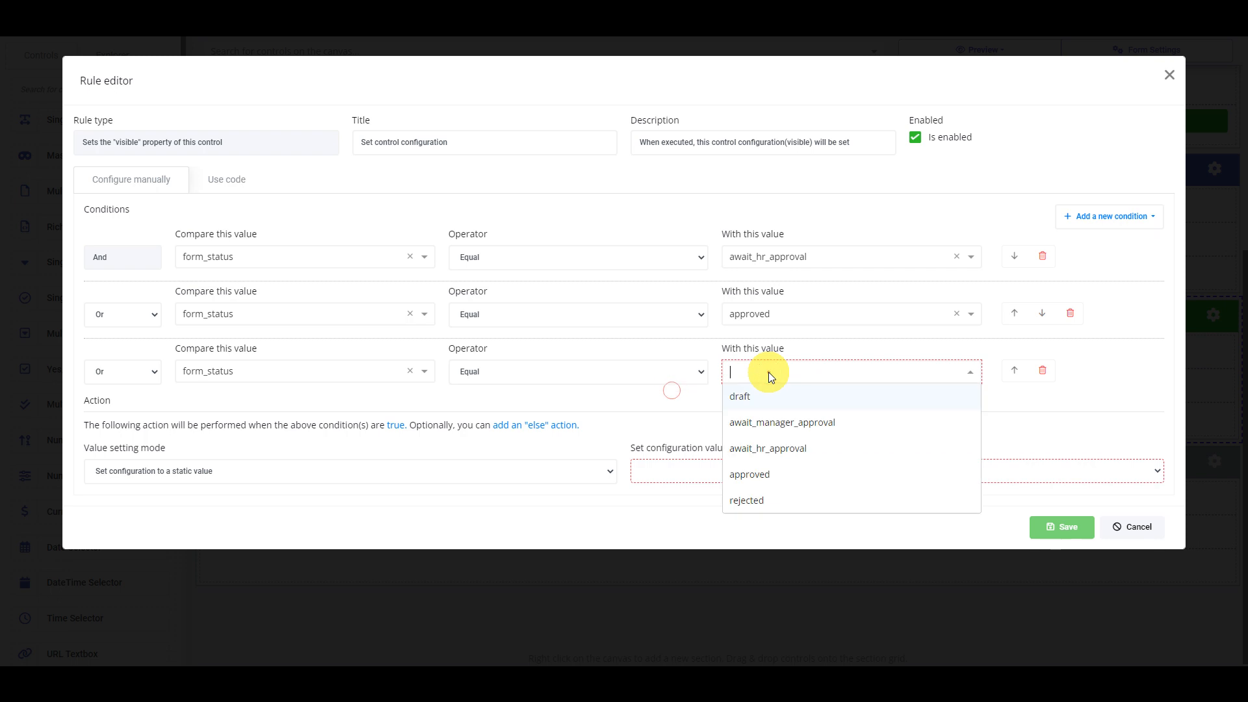
left_click(778, 503)
Set the rule result to Visible and save the rule, rule group and HR approval settings
left_click(744, 478)
left_click(668, 486)
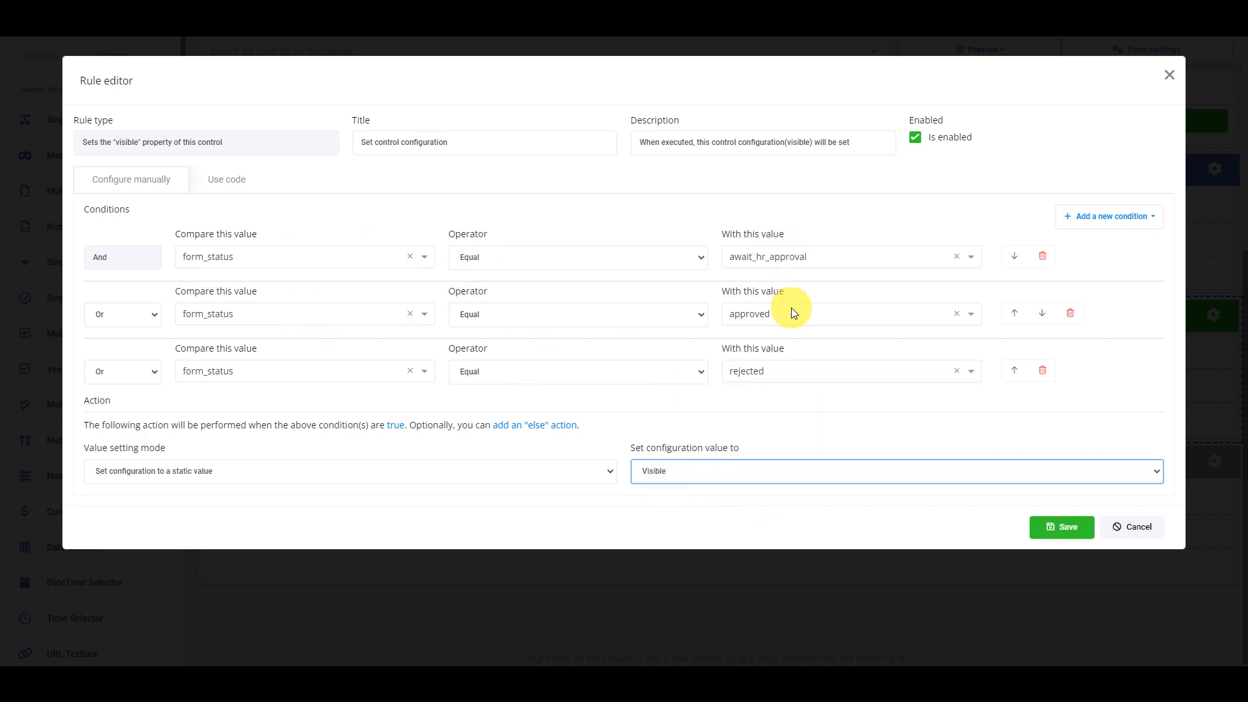
left_click(1066, 536)
left_click(973, 254)
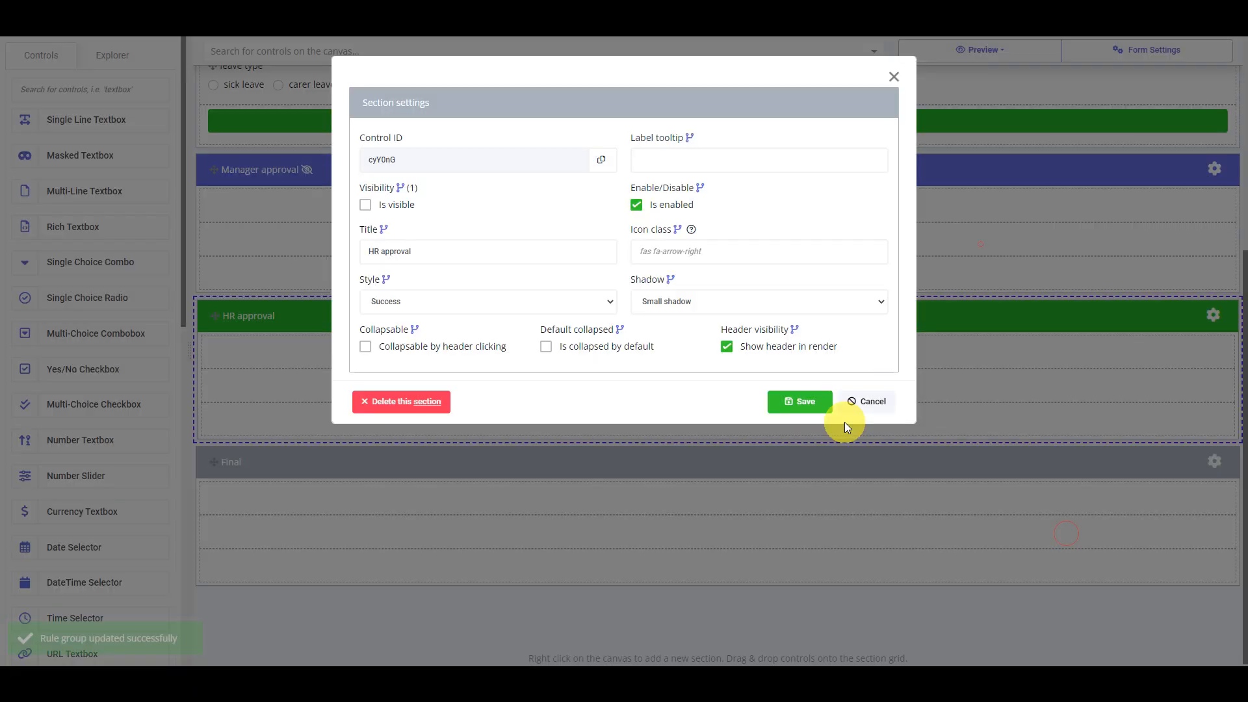
left_click(806, 408)
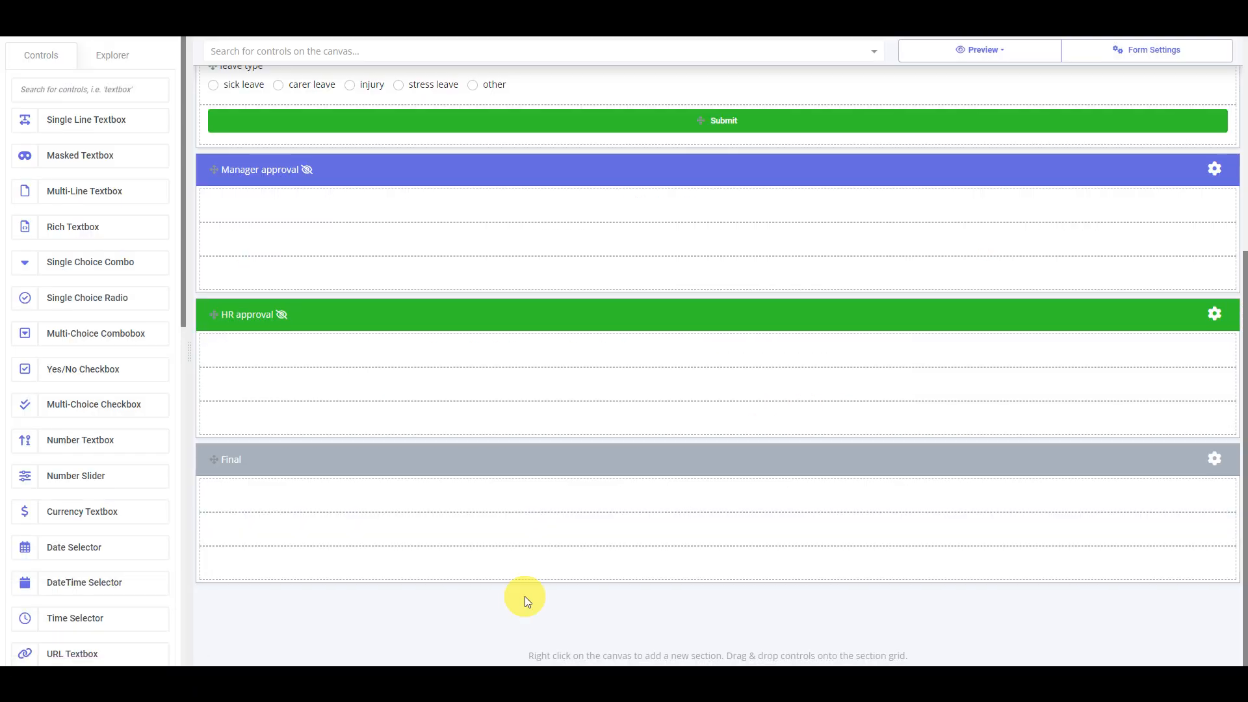
Open the Final section's visibility rules and add a new empty rule
left_click(1214, 459)
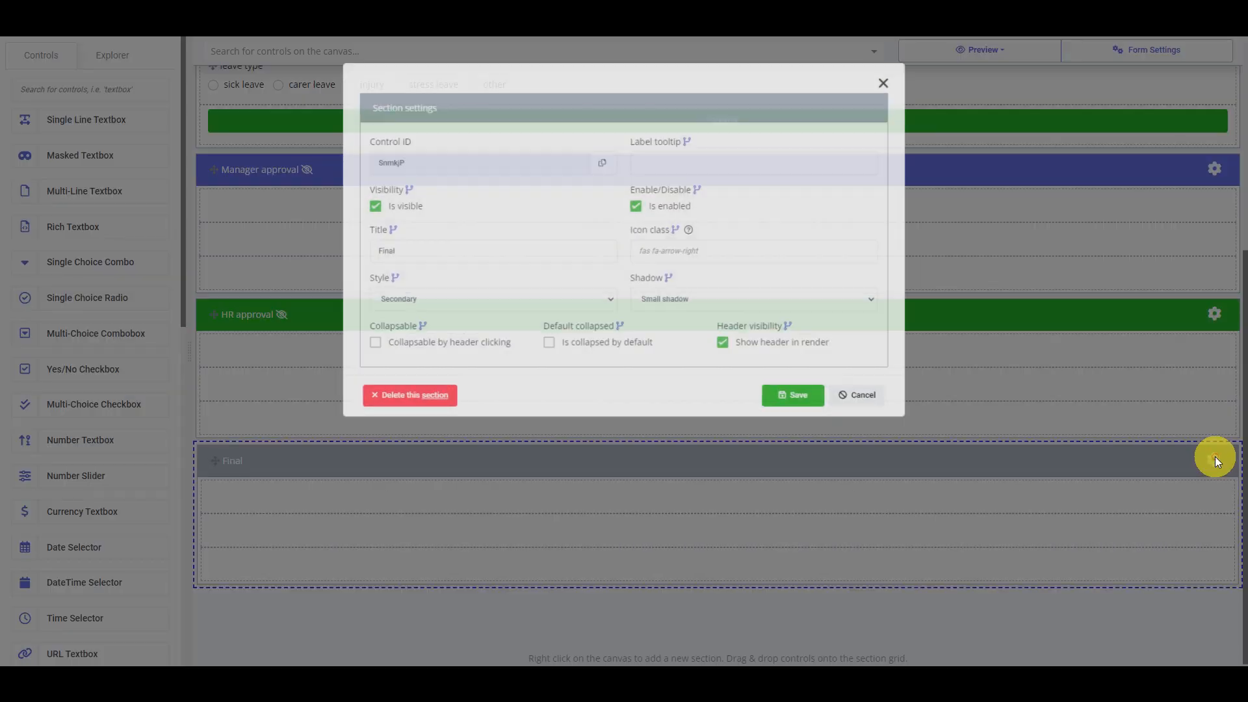
left_click(400, 188)
left_click(636, 129)
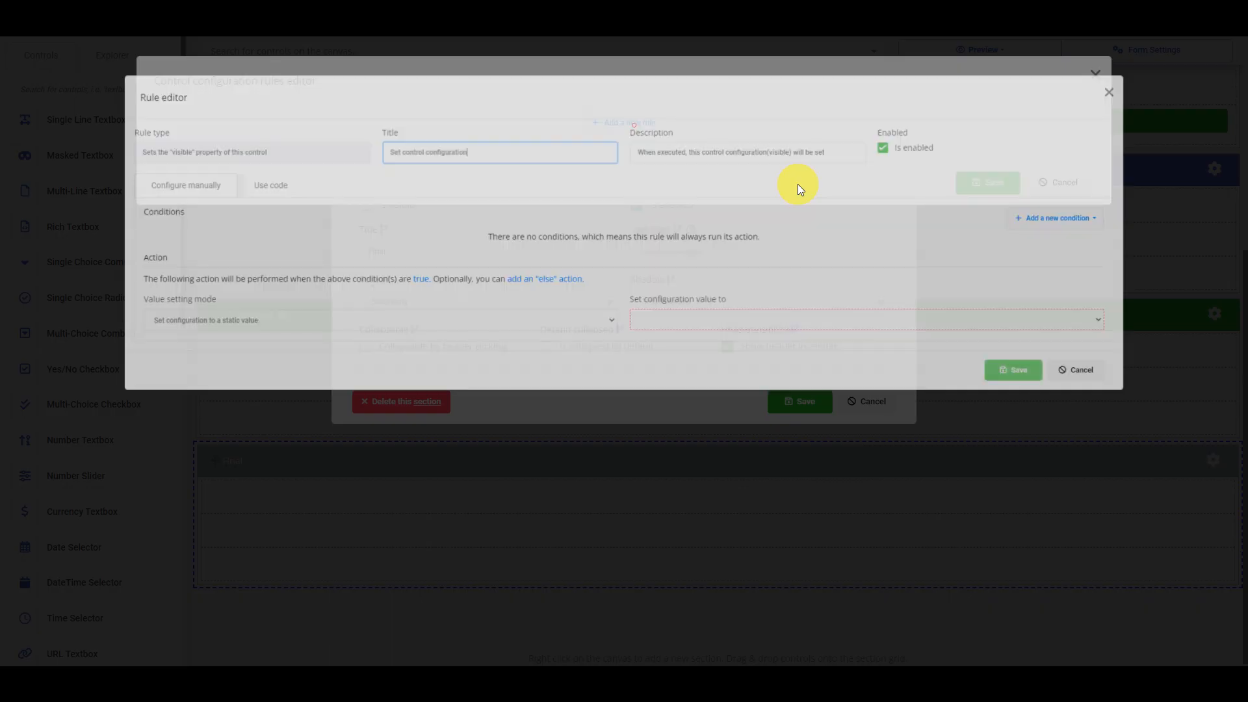
Add a rule condition that form_status is Equal to approved
left_click(1116, 217)
left_click(1129, 256)
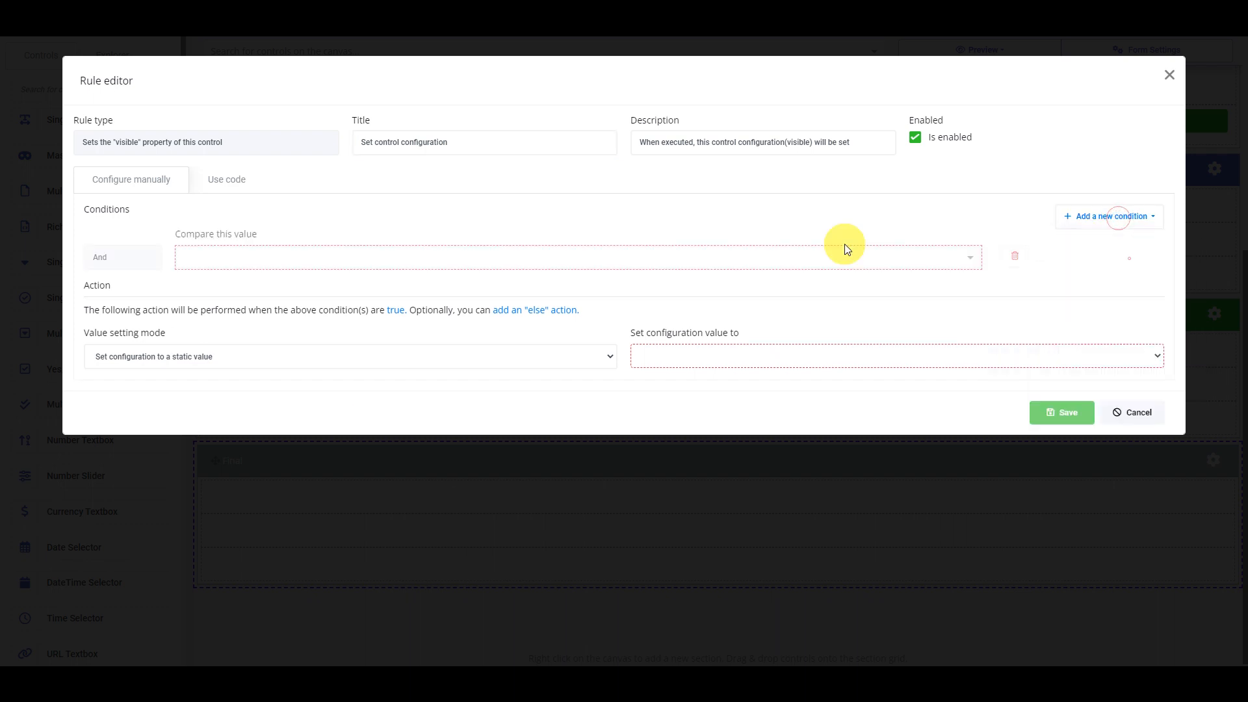
left_click(447, 262)
type("form")
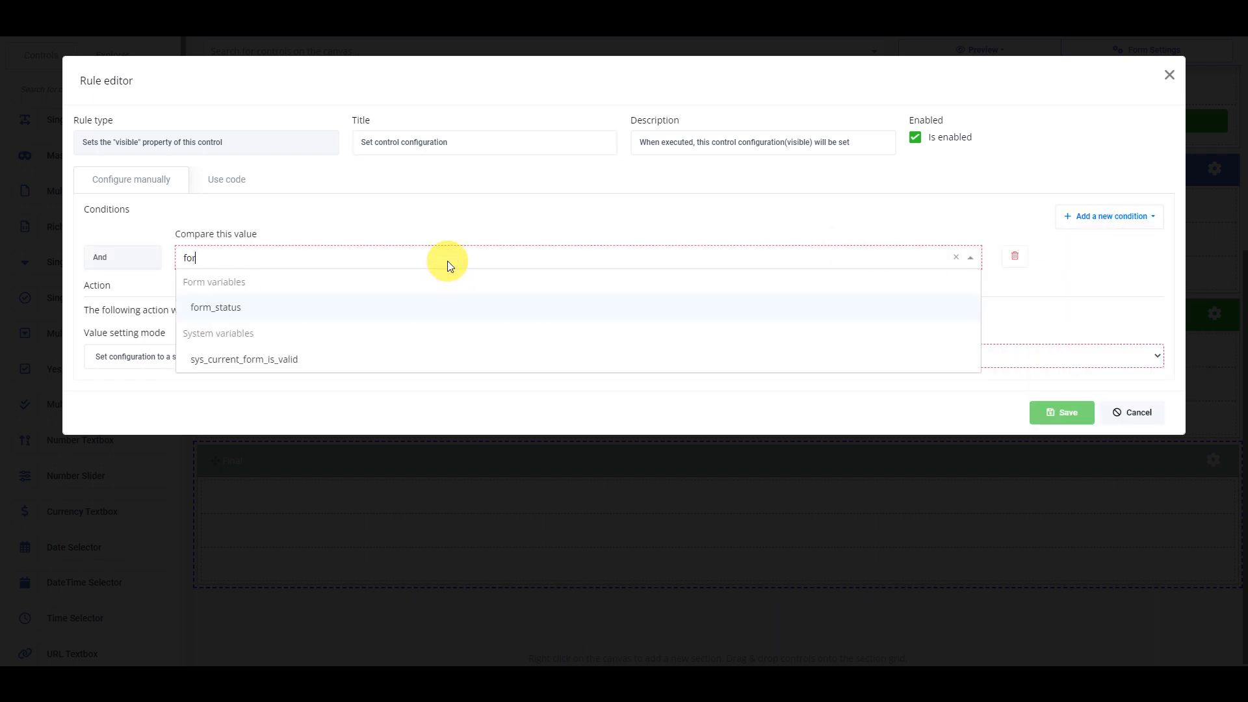
key("Return")
left_click(666, 258)
left_click(664, 275)
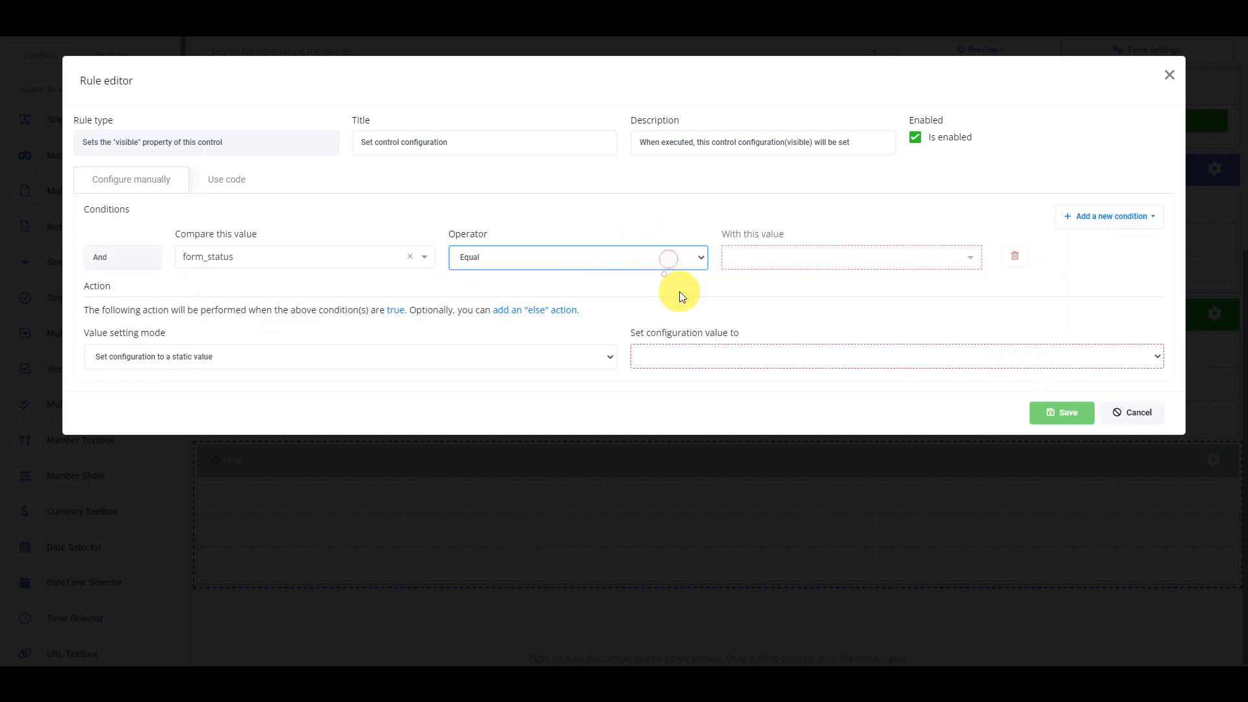
left_click(798, 258)
left_click(773, 359)
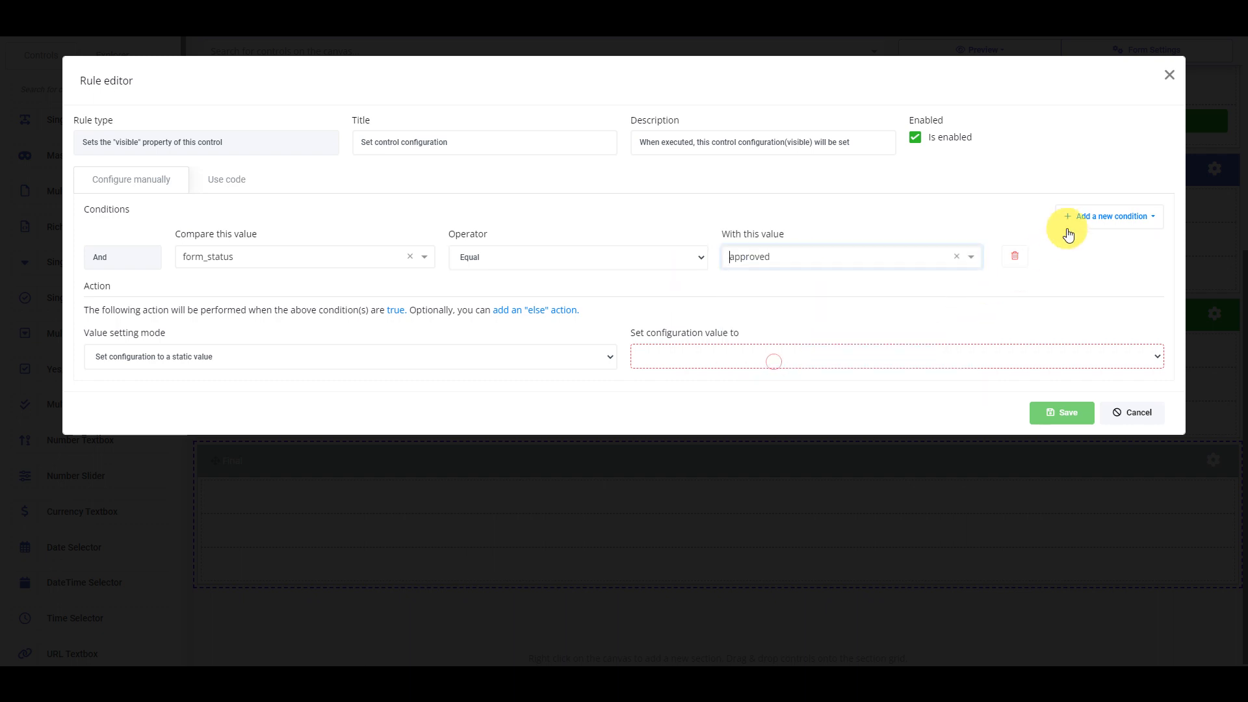
Add a second condition, joined with Or, that form_status is Equal to rejected
left_click(1108, 216)
left_click(1102, 255)
left_click(150, 317)
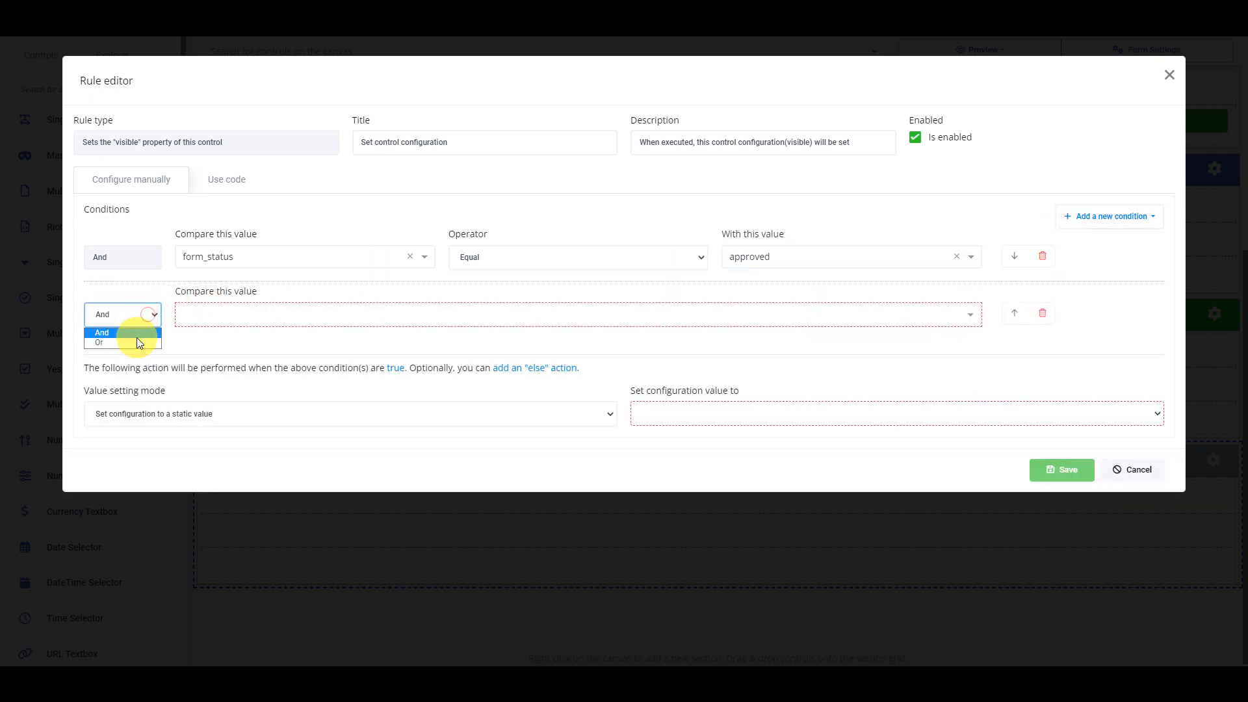
left_click(138, 342)
left_click(237, 317)
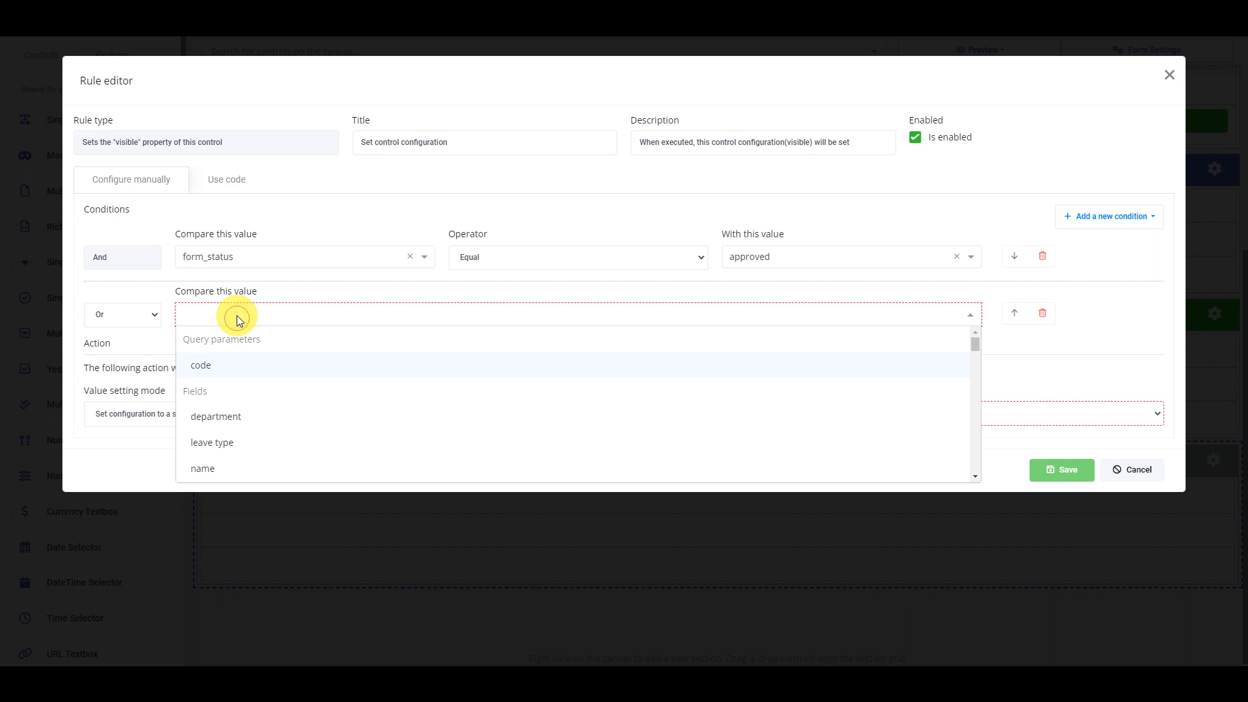
type("form")
key("Return")
left_click(617, 317)
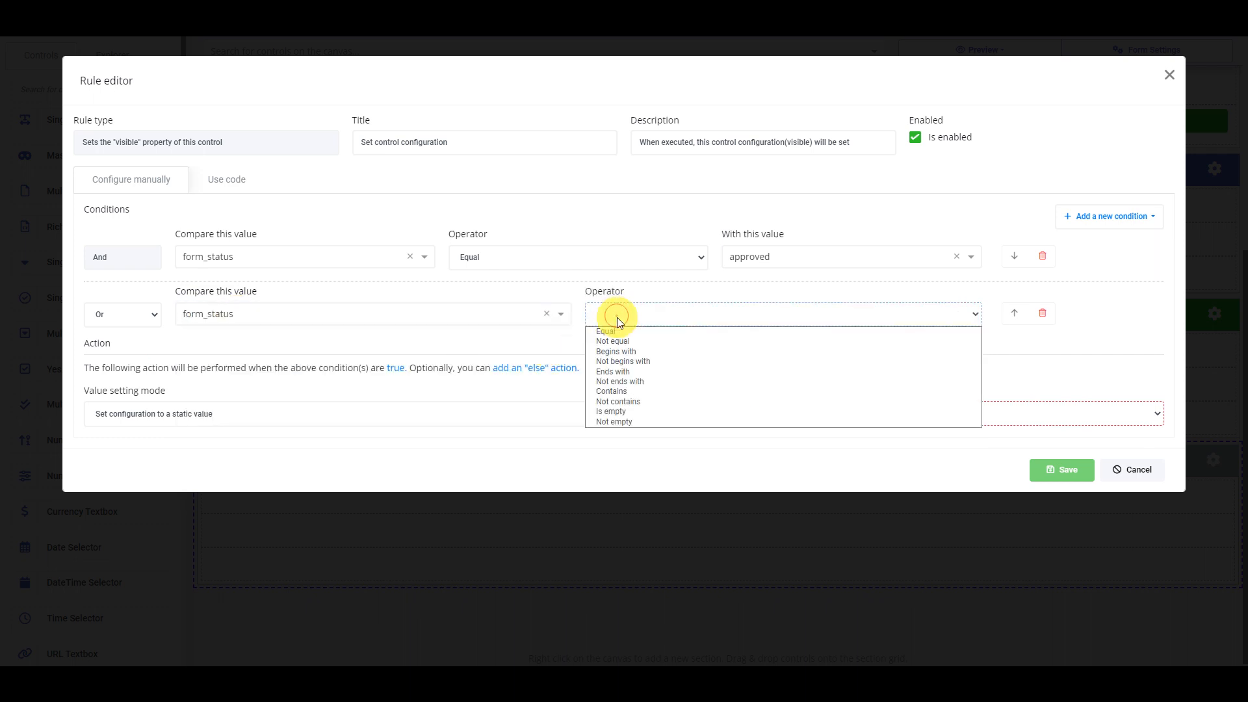
left_click(614, 331)
left_click(850, 315)
left_click(773, 437)
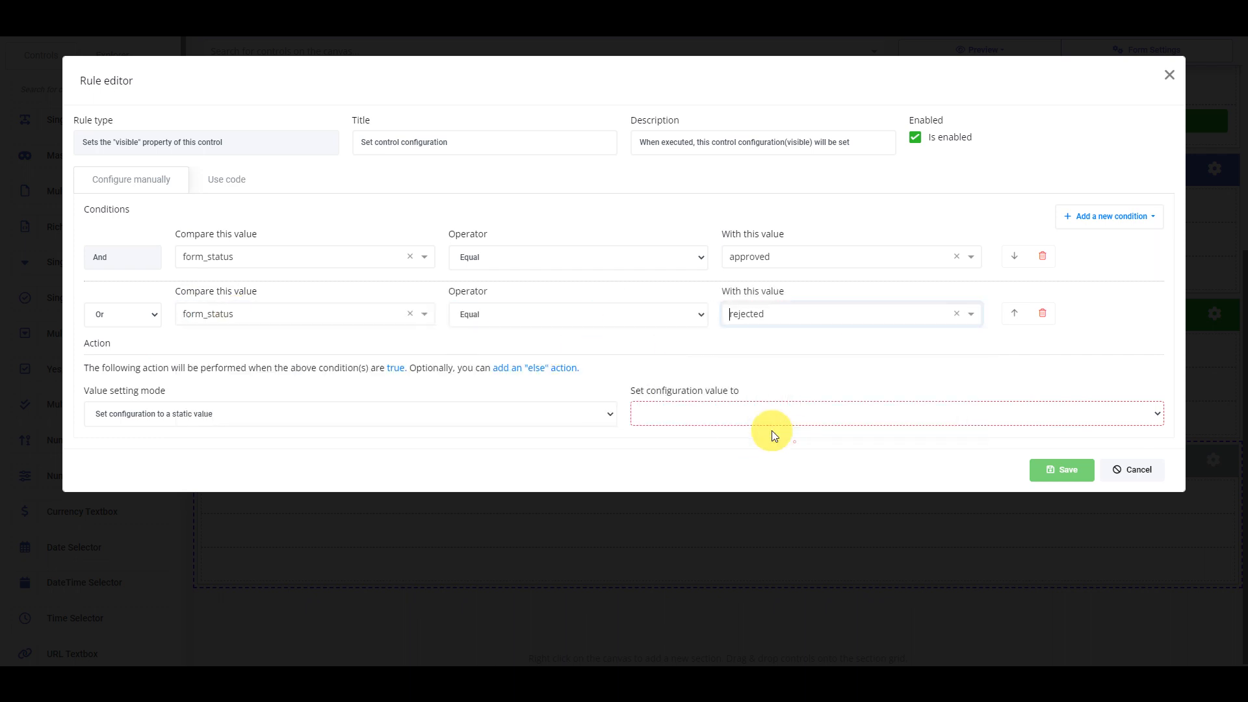
Set the rule result to Visible and save the rule, rule group and section settings
left_click(721, 419)
left_click(706, 433)
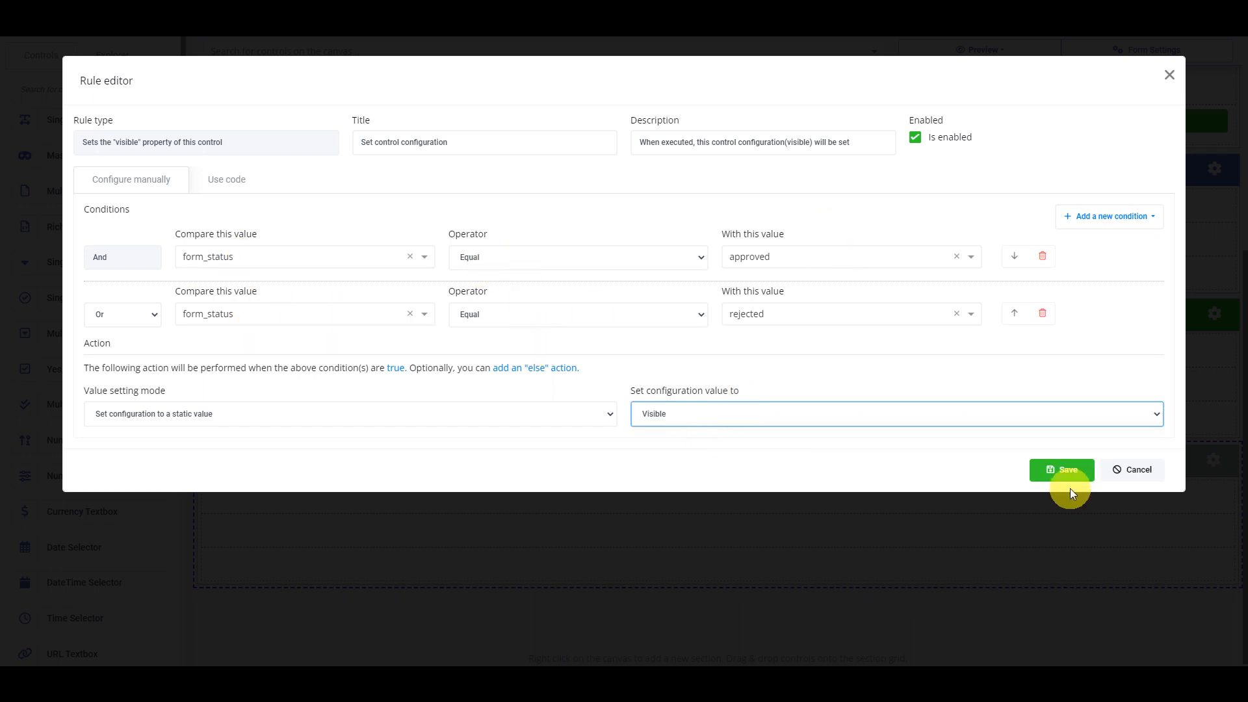
left_click(1066, 469)
left_click(973, 242)
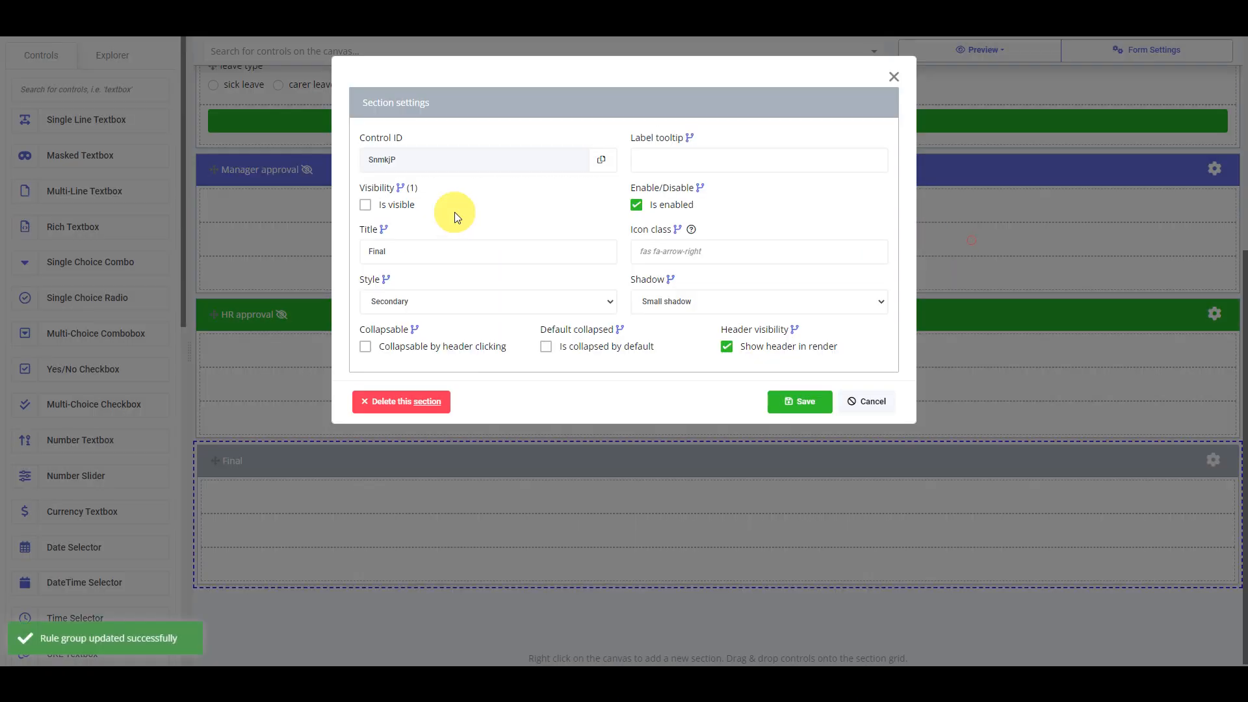
left_click(814, 401)
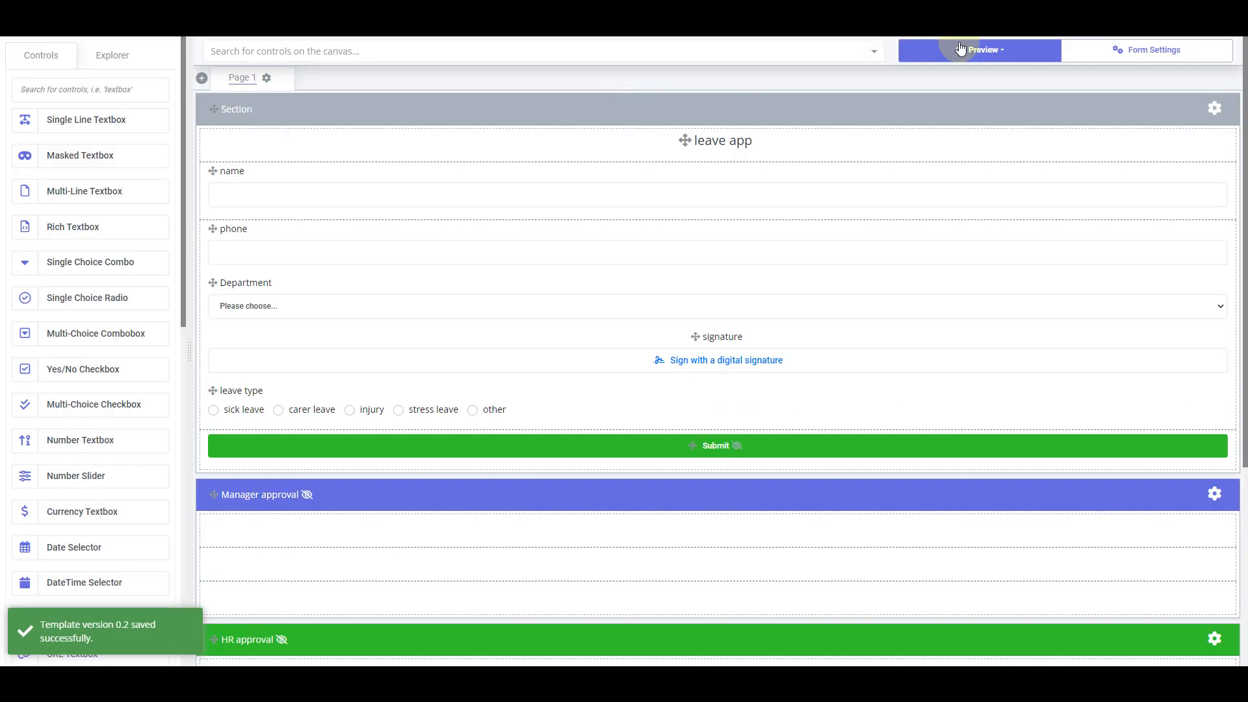
left_click(962, 50)
left_click(975, 150)
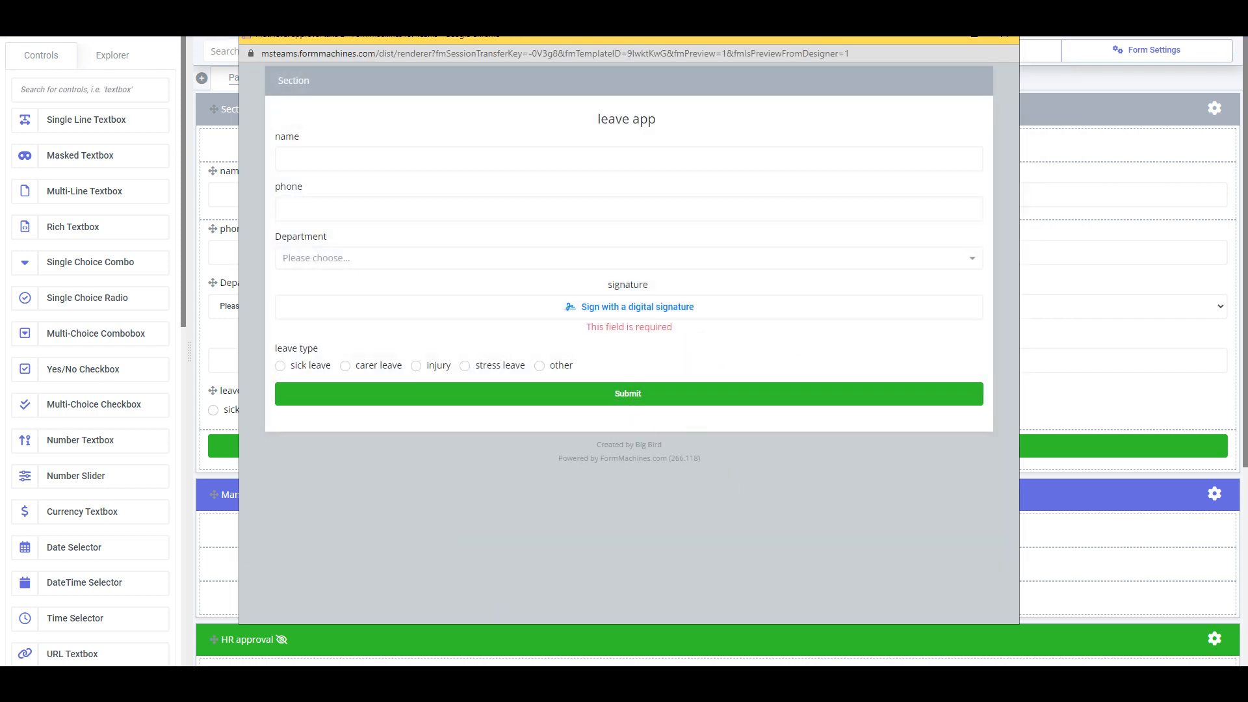
left_click(1004, 34)
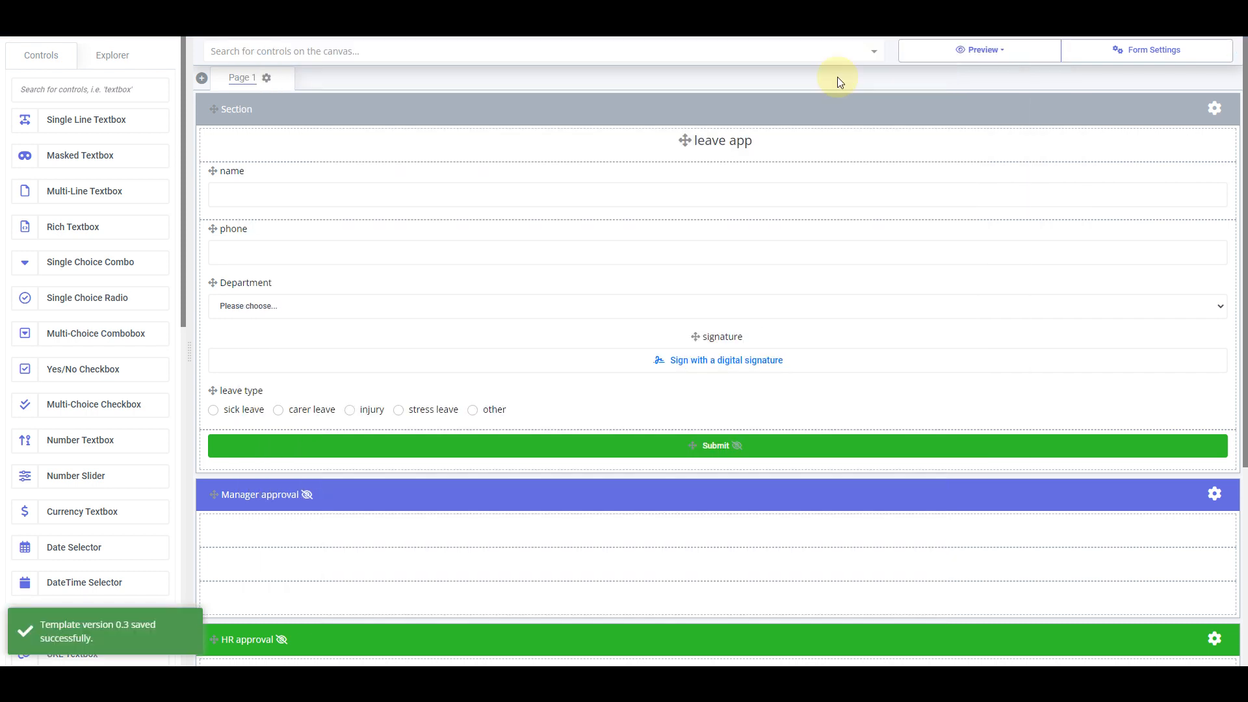
Give the Submit button an action setting form_status to await_manager_approval, and save all dialogs
left_click(780, 455)
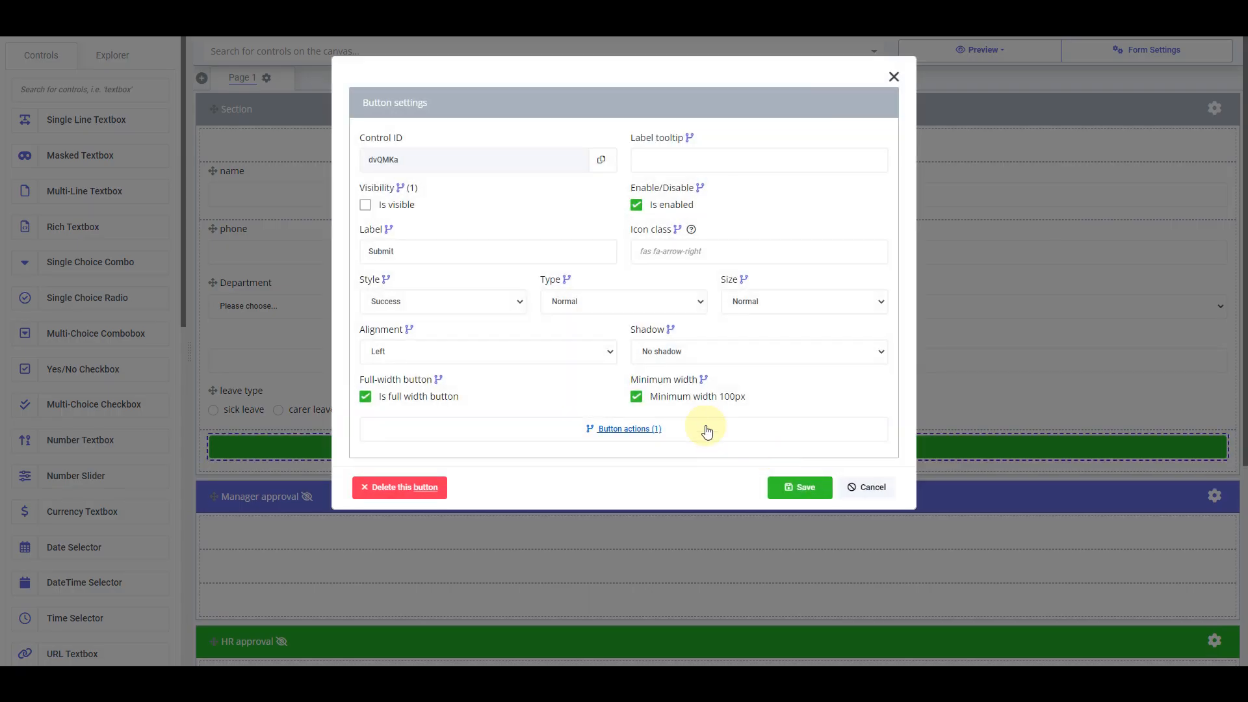
left_click(706, 431)
left_click(680, 111)
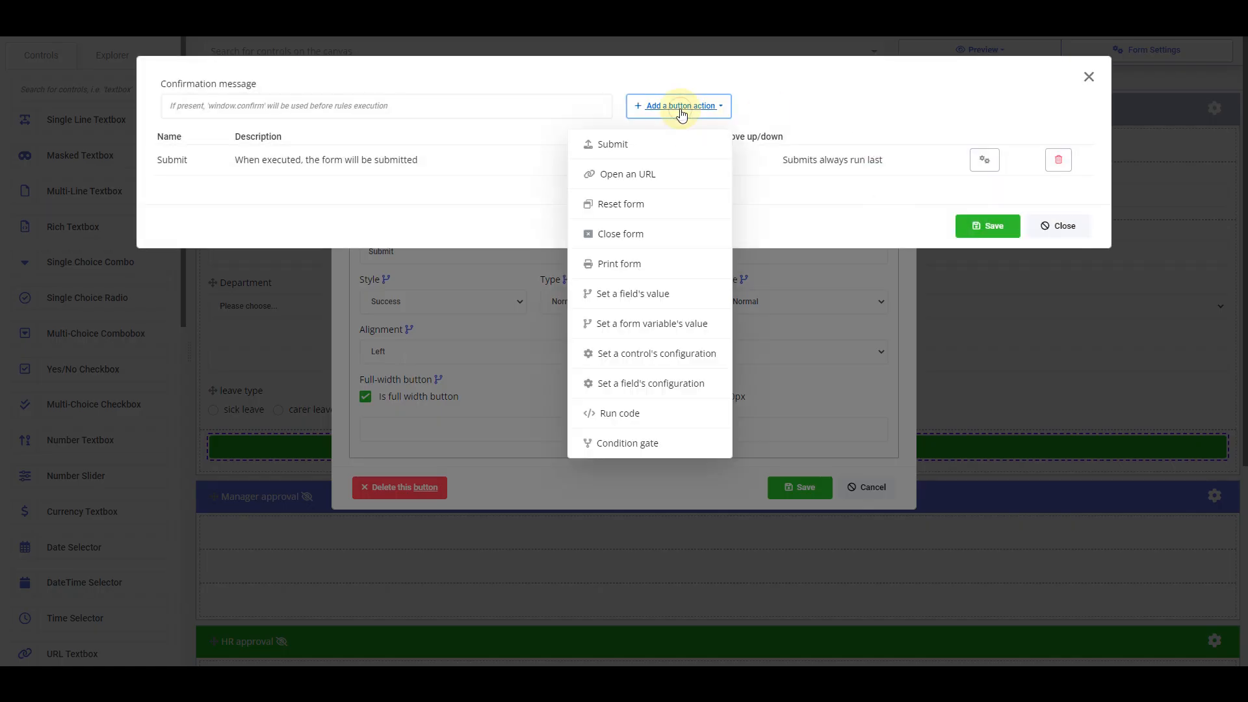
left_click(675, 328)
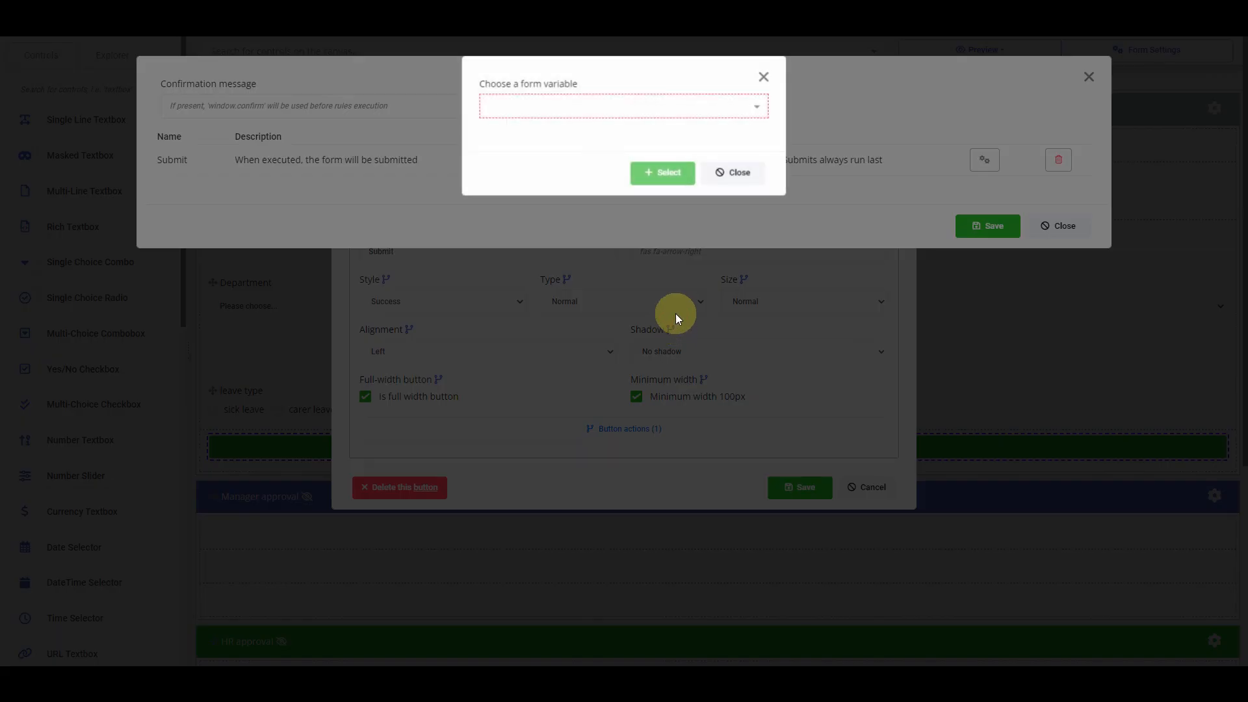
left_click(542, 106)
left_click(503, 132)
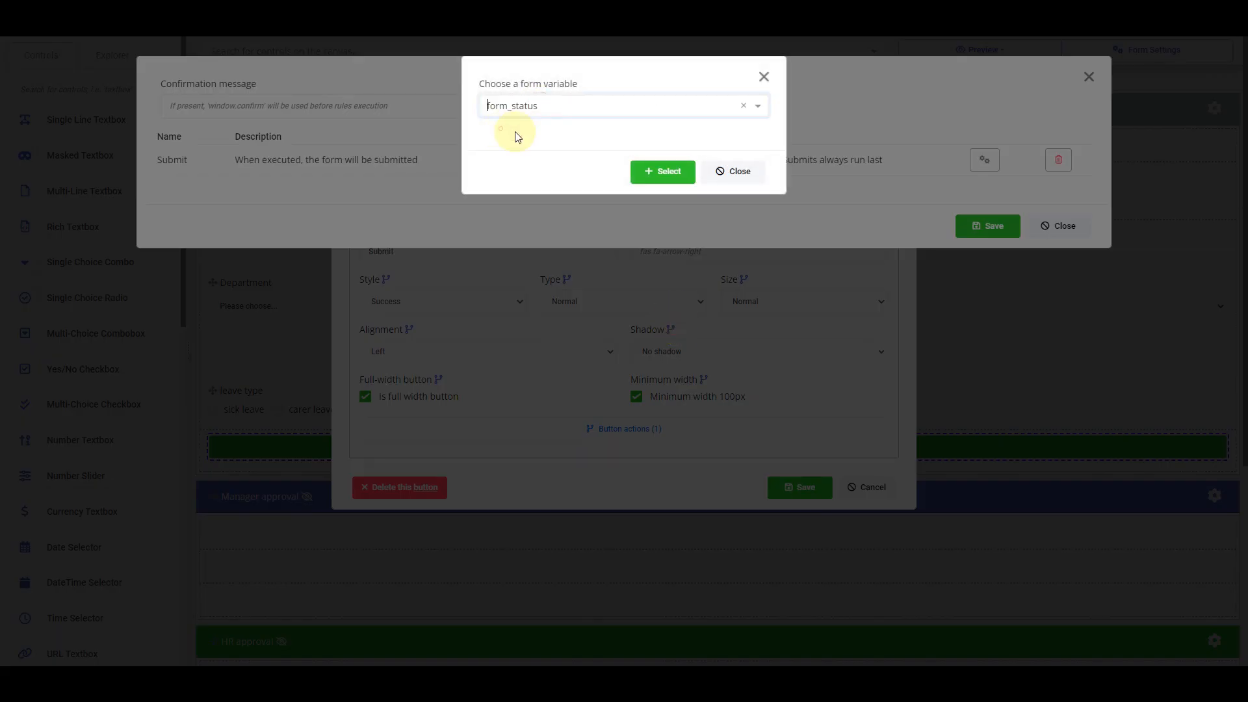
left_click(669, 171)
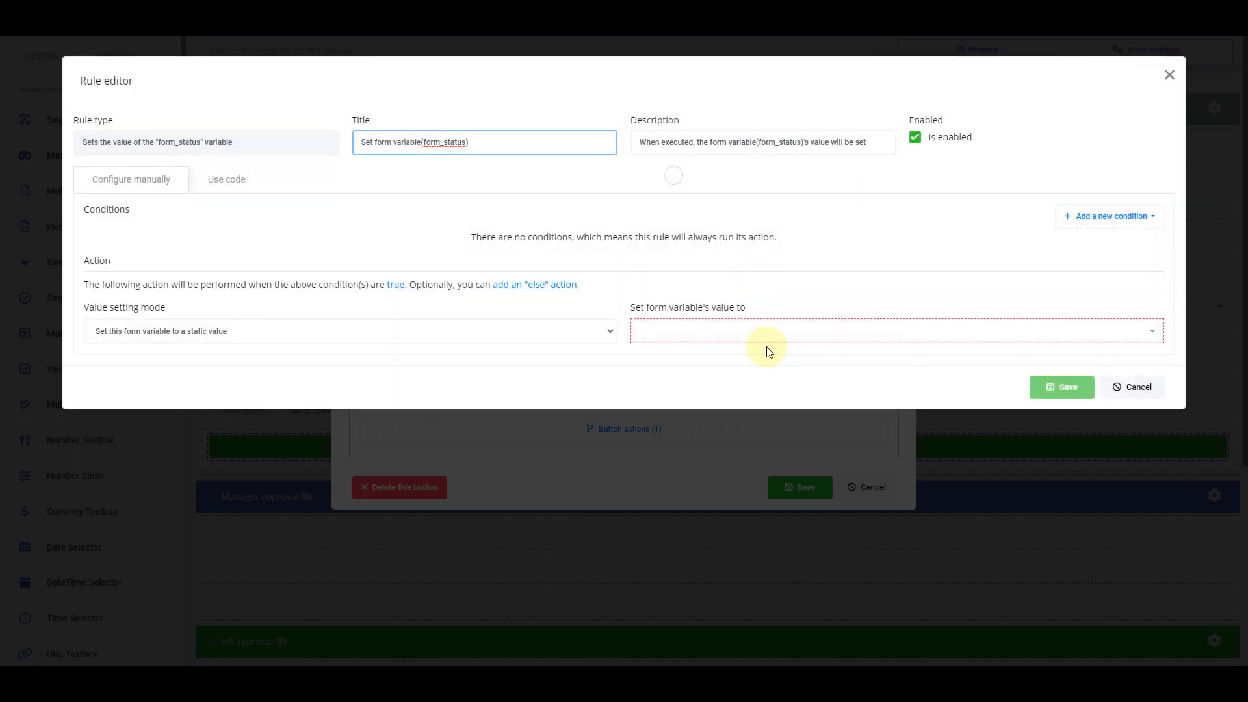
left_click(781, 333)
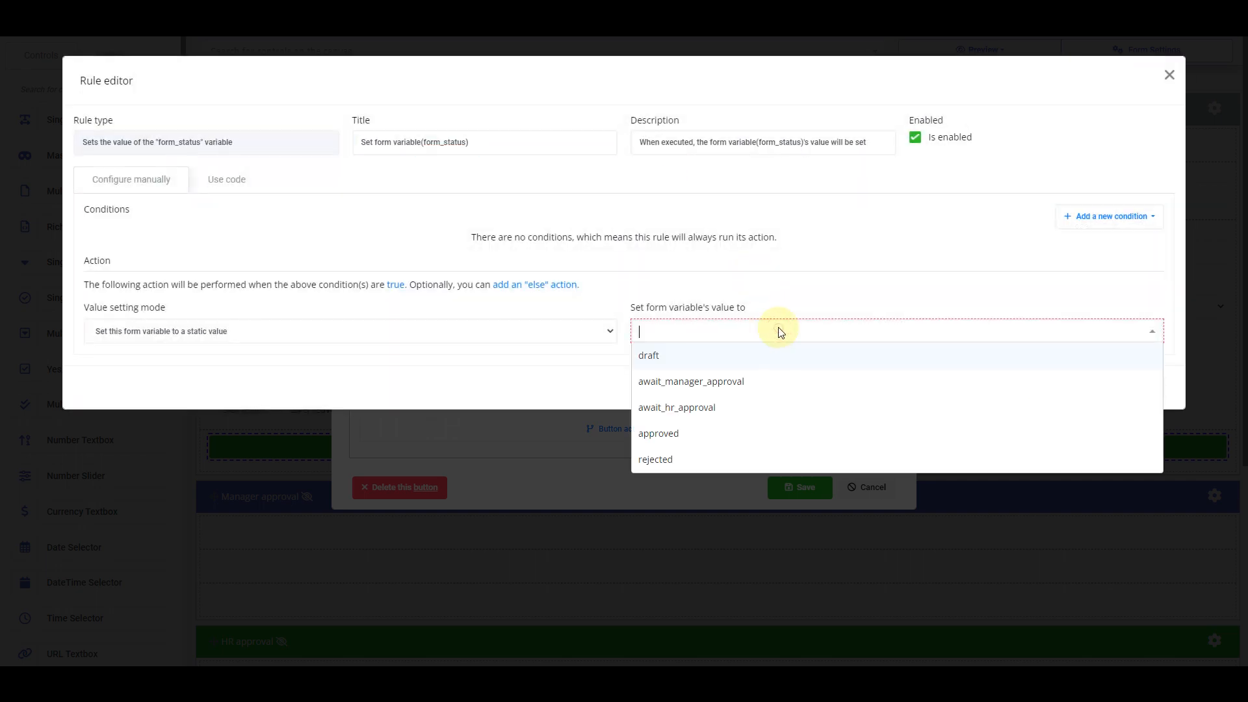
left_click(714, 382)
left_click(1060, 386)
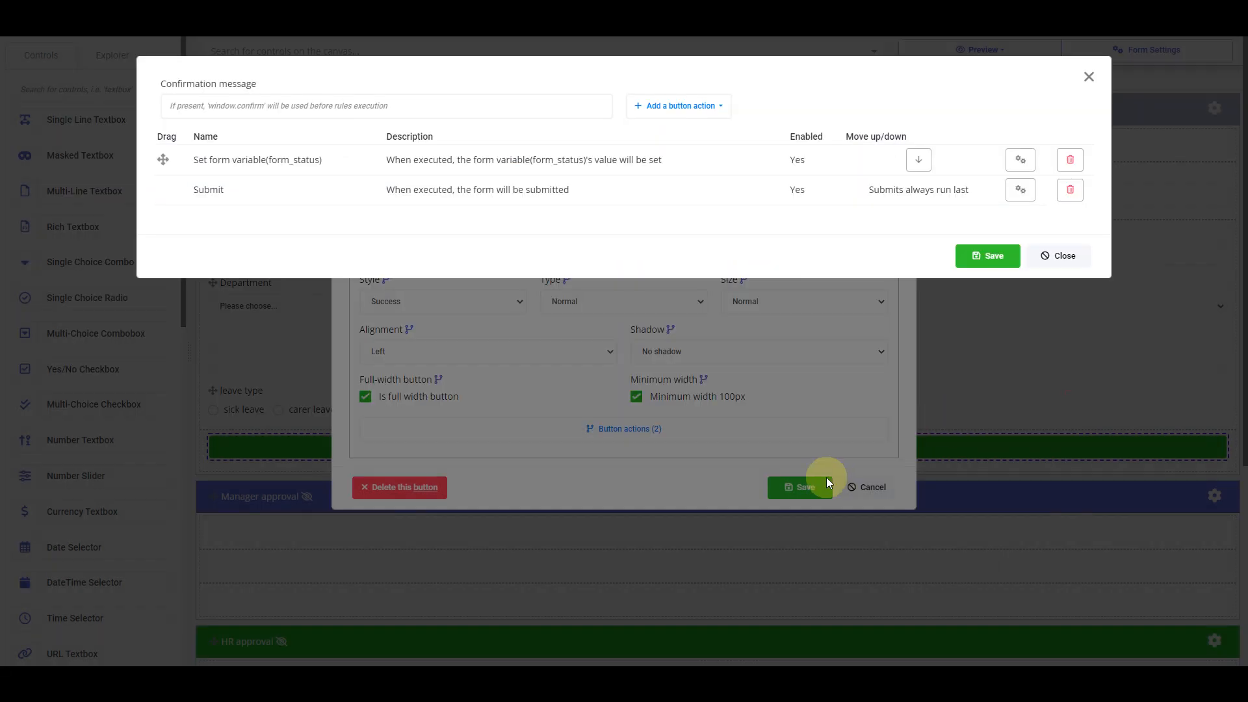
left_click(975, 257)
left_click(816, 487)
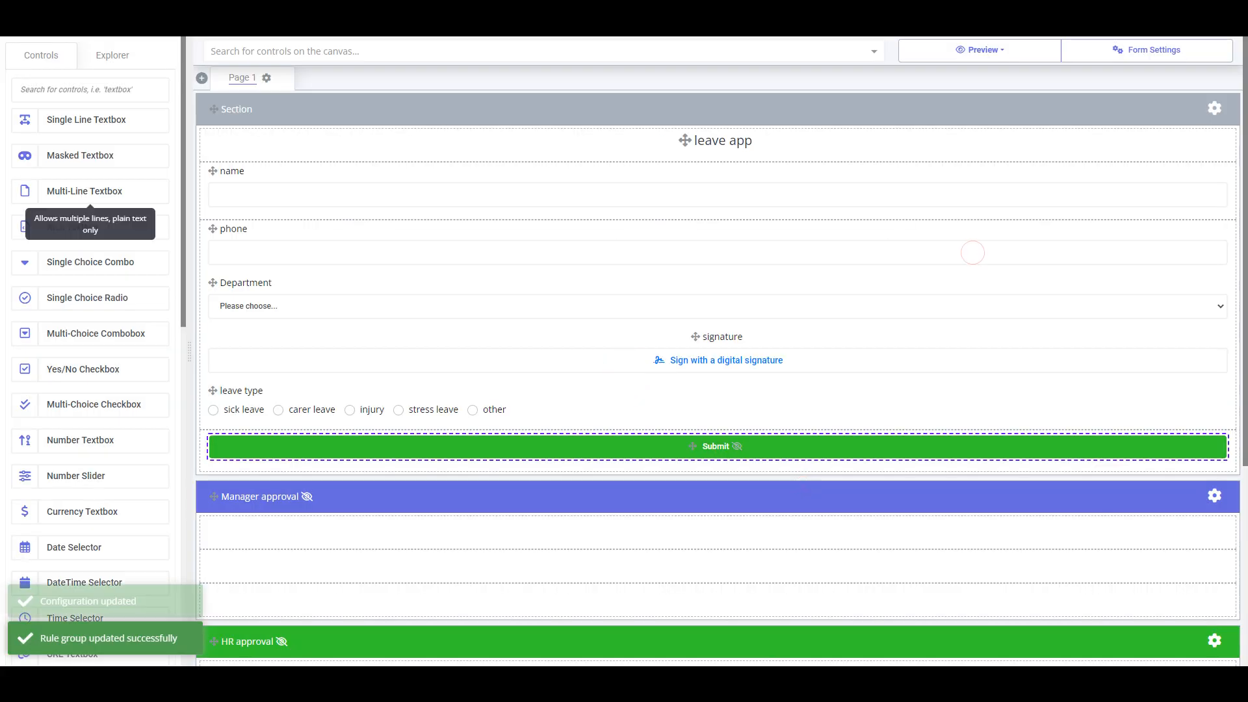
Preview the form at desktop size, sign it, choose sick leave, submit, then close the preview
left_click(1004, 53)
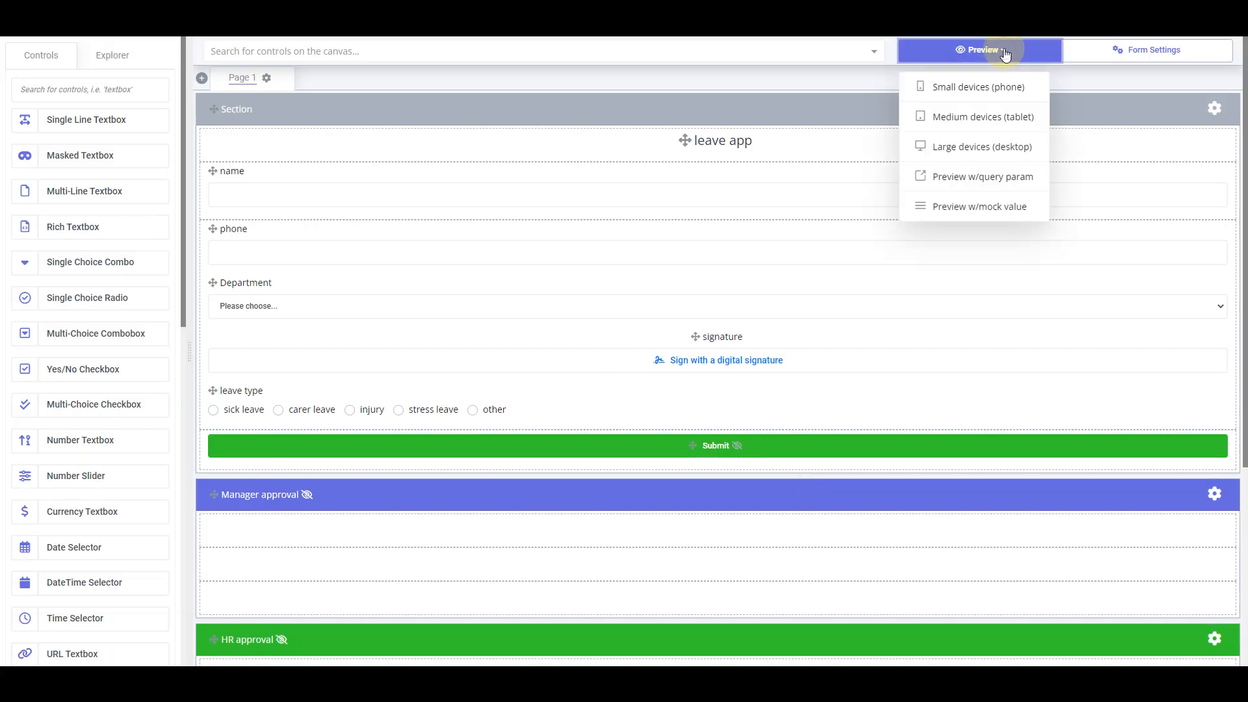
left_click(982, 147)
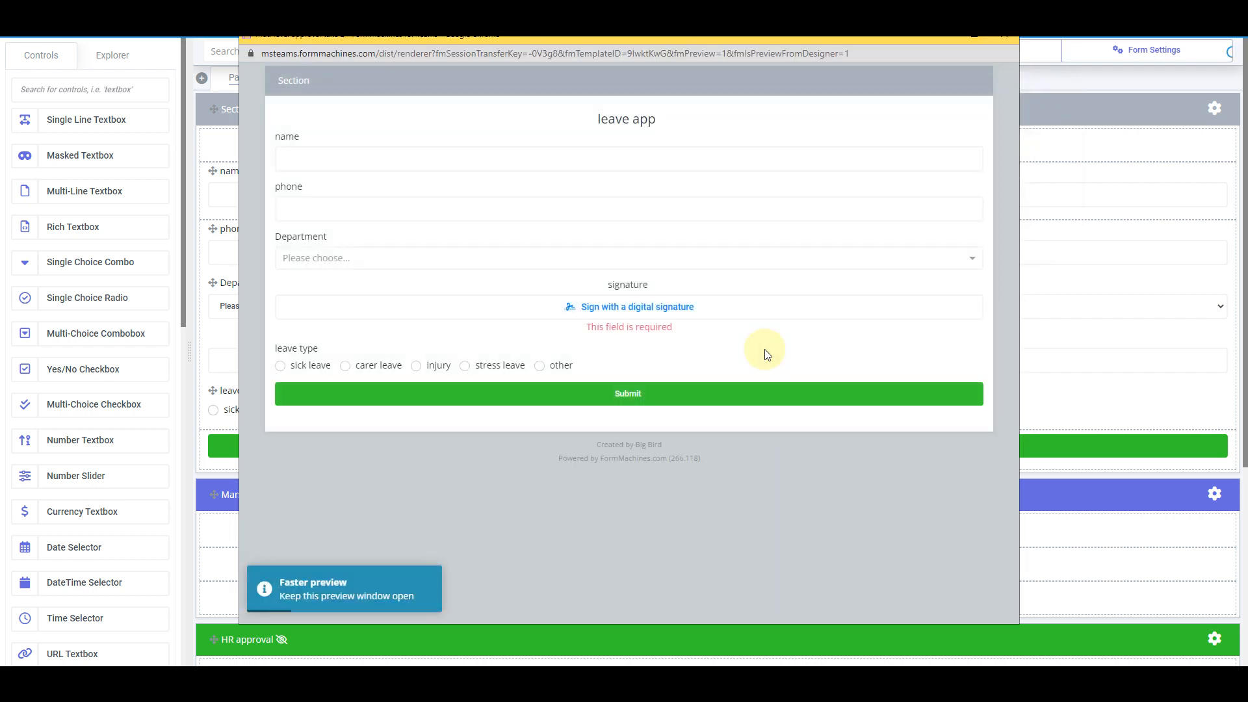
left_click(667, 308)
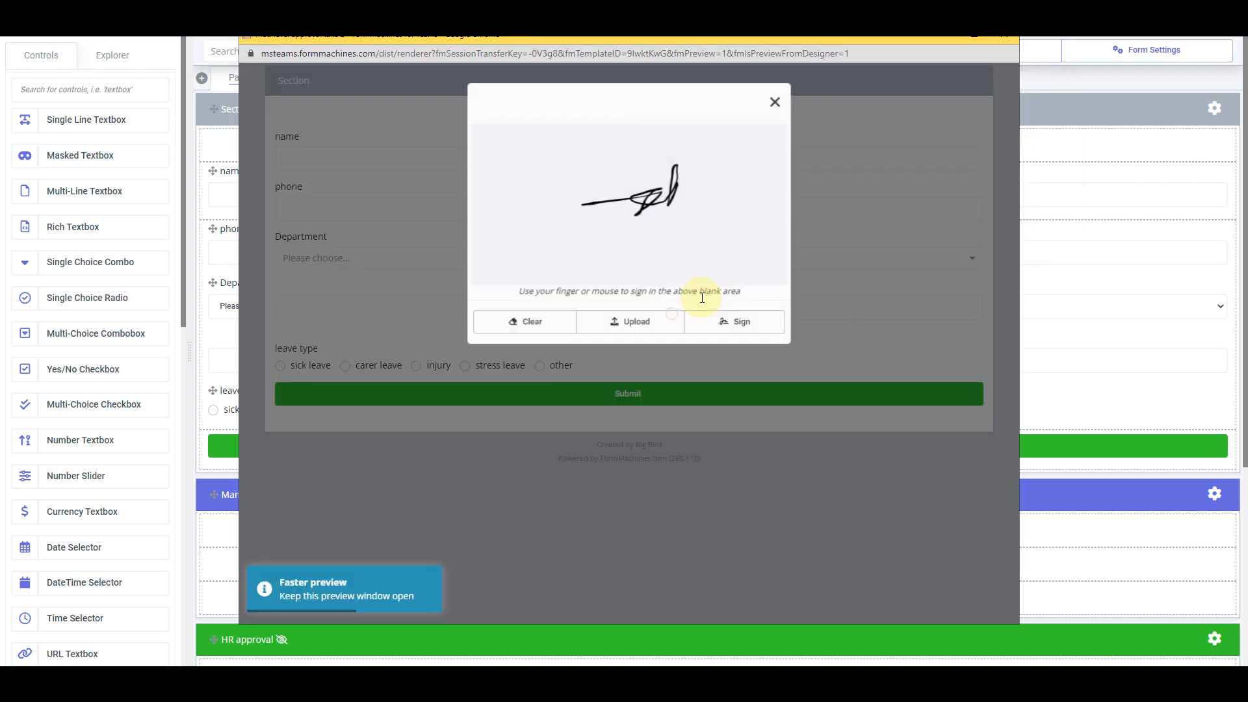
left_click(724, 320)
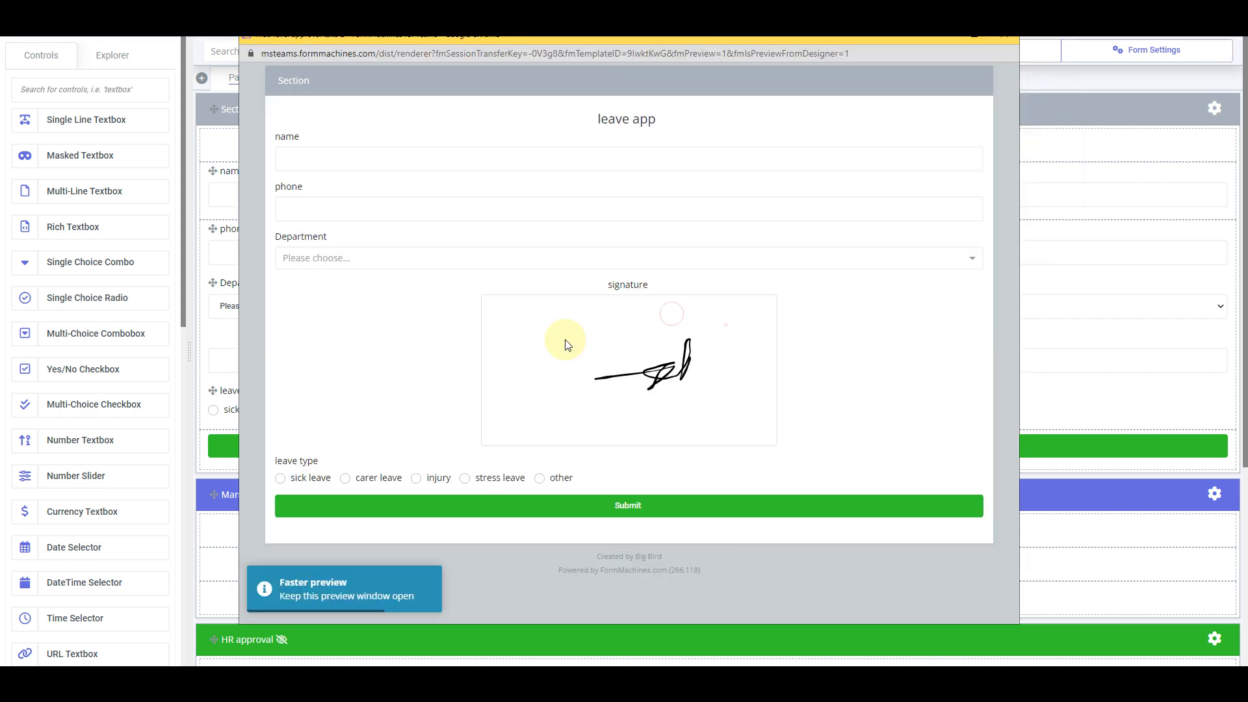
left_click(321, 480)
left_click(712, 513)
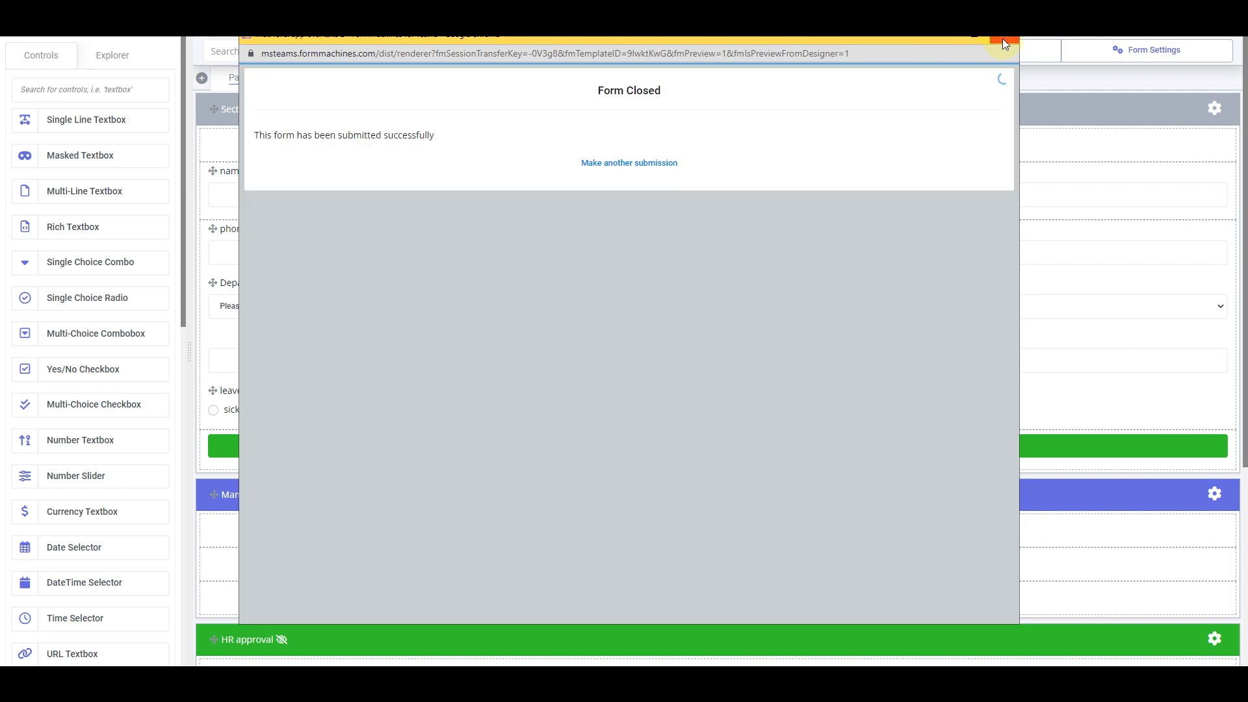
left_click(1002, 39)
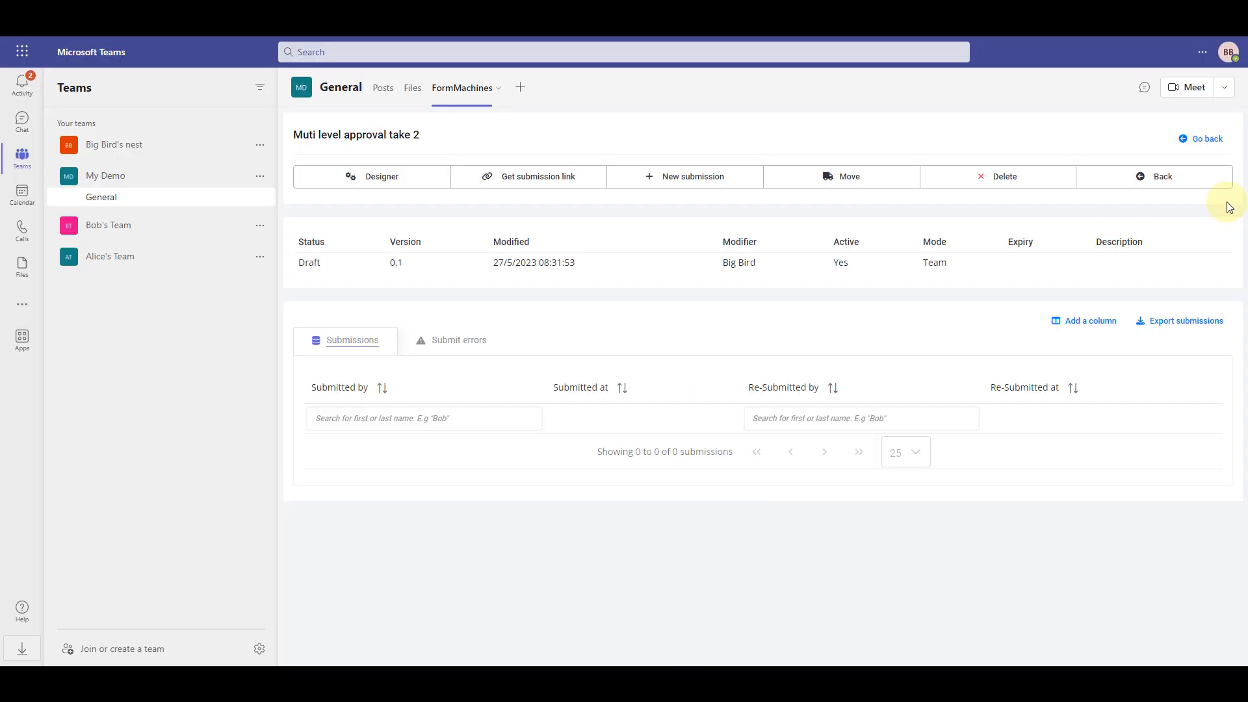
Go back to the main page and open the newest submission of Muti level approval take 2
left_click(1194, 182)
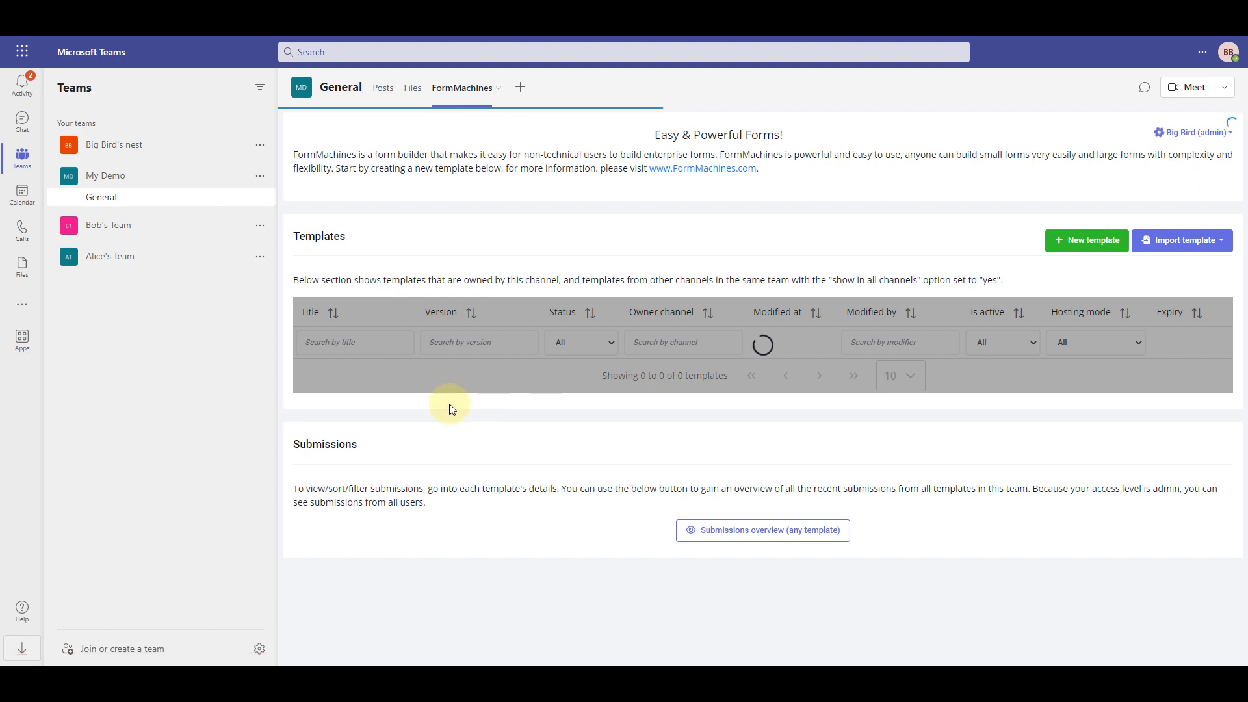
left_click(429, 402)
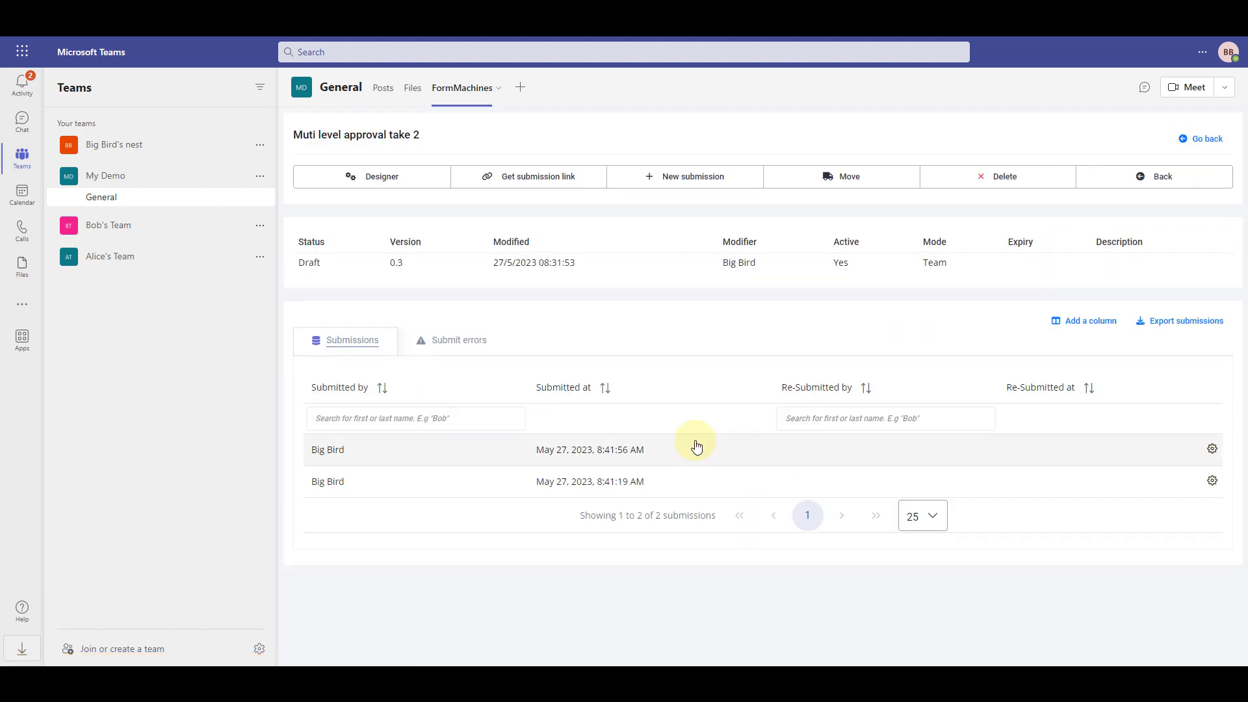
left_click(670, 455)
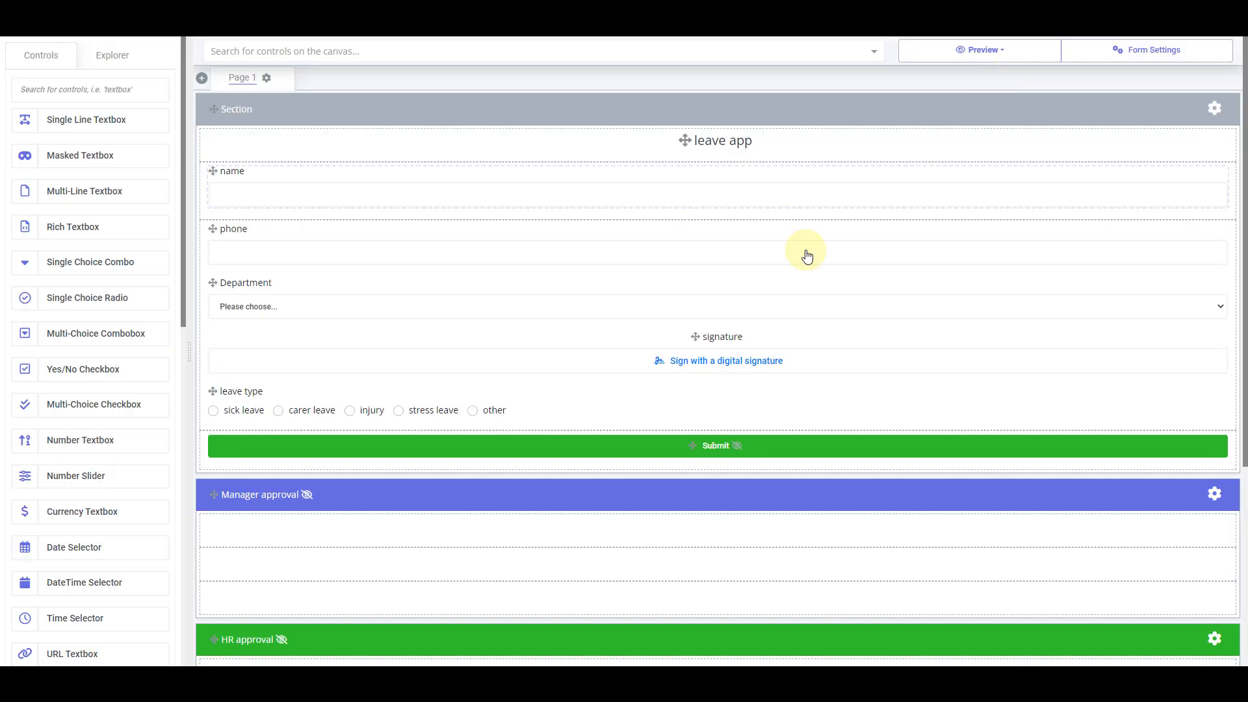
Split the bottom row of the Manager approval section into 2 cells
scroll(835, 345, "down", 4)
right_click(651, 343)
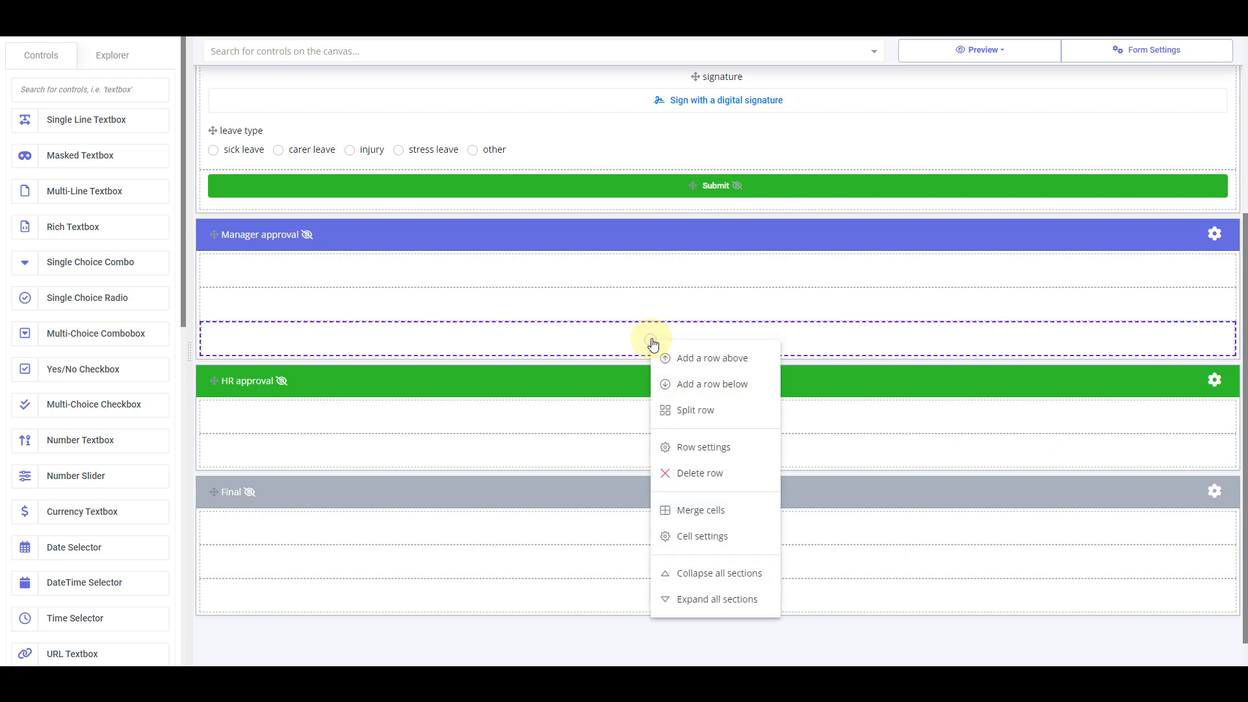
left_click(738, 412)
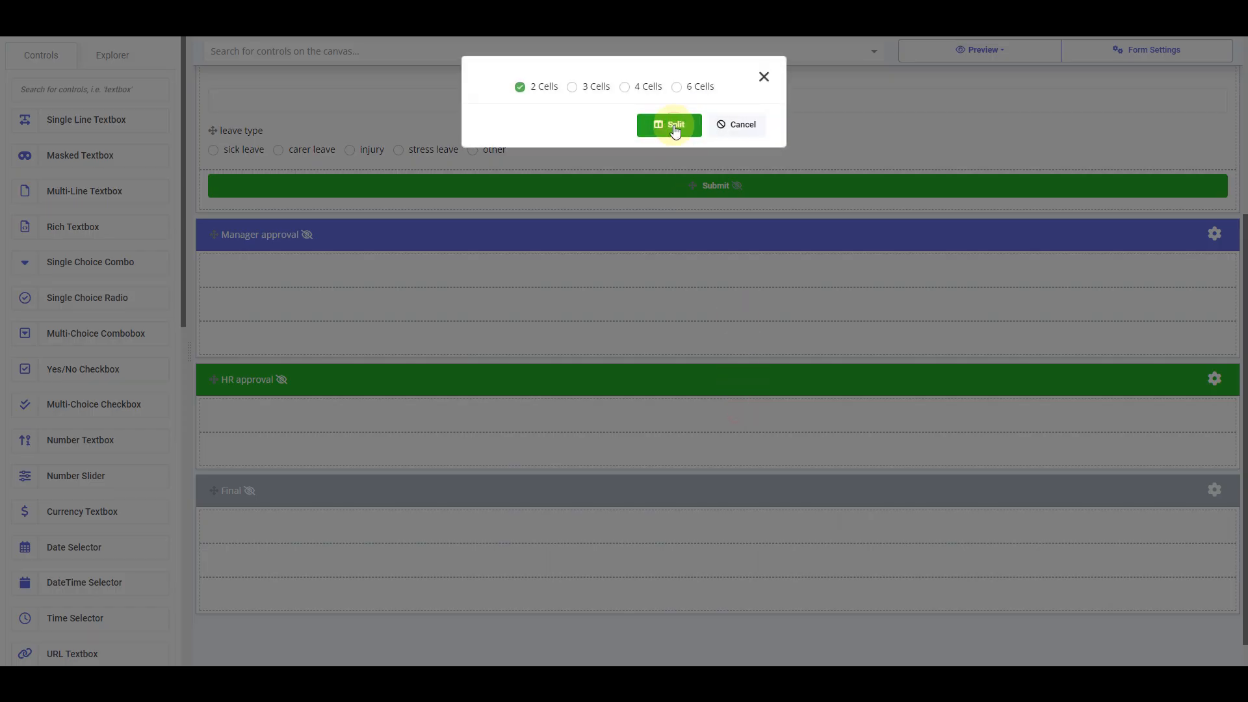
left_click(673, 126)
Search the controls for 'button' and drag a Button into the left cell
left_click(151, 89)
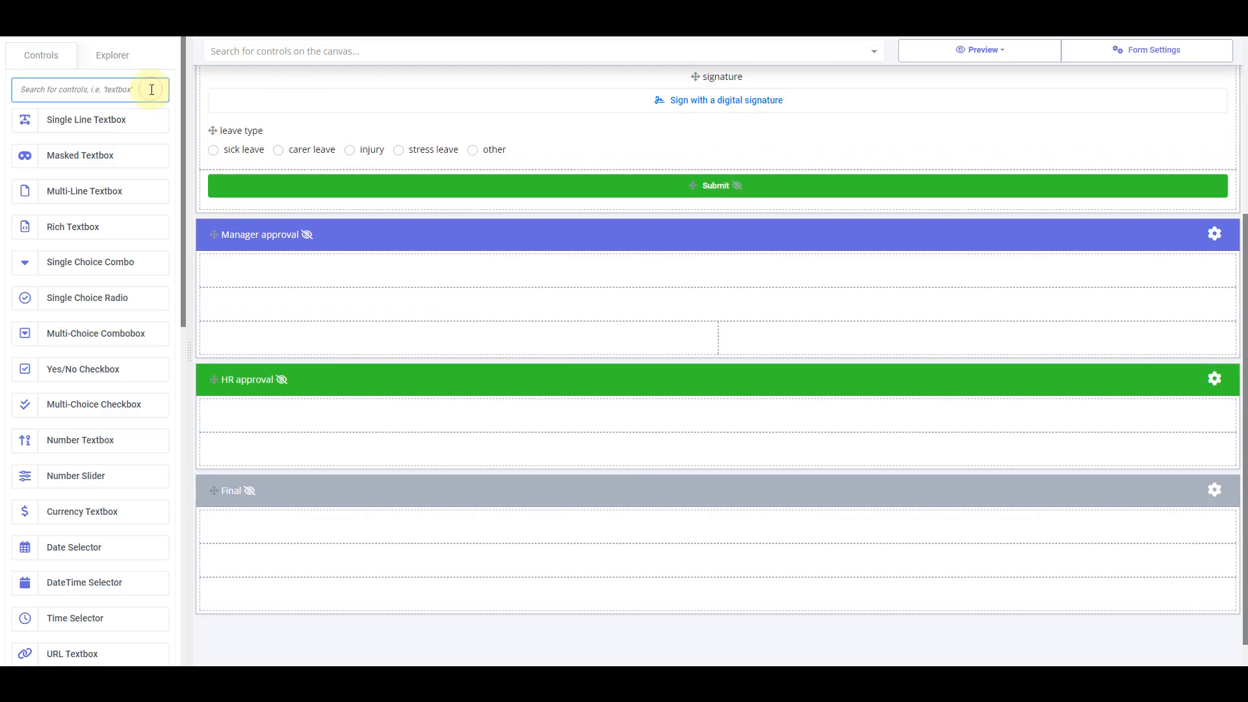
type("button")
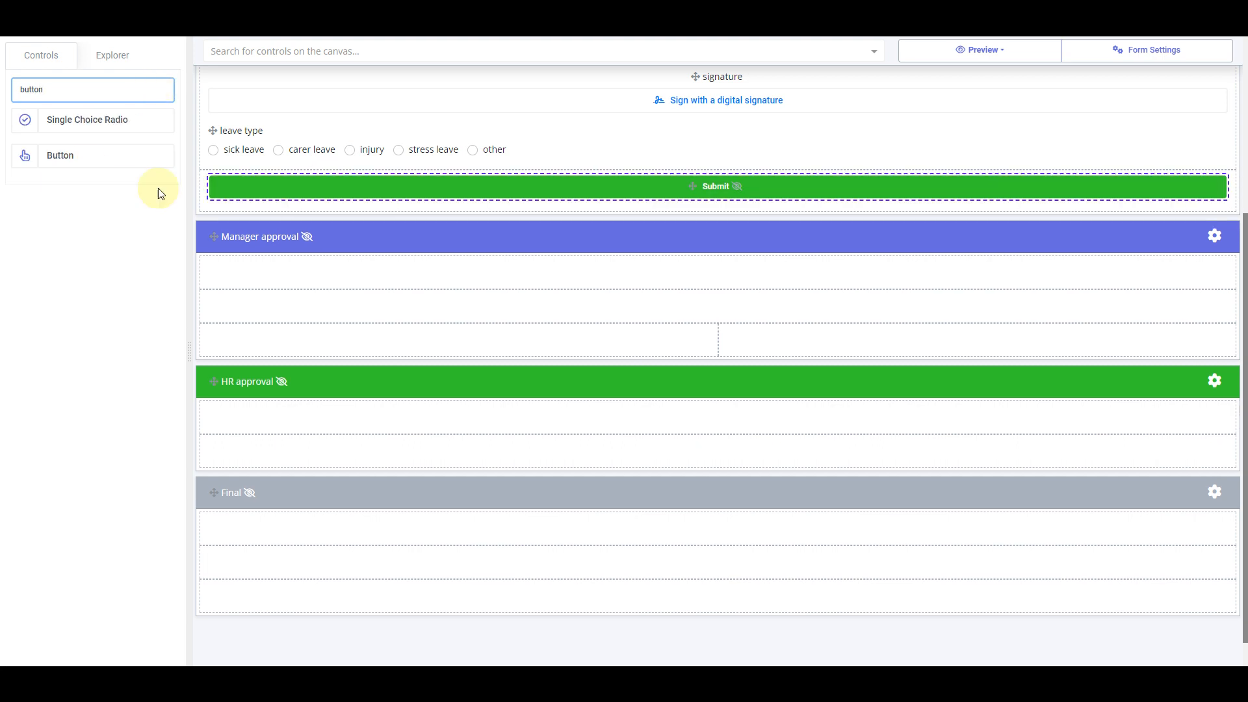
left_click_drag(82, 155, 502, 339)
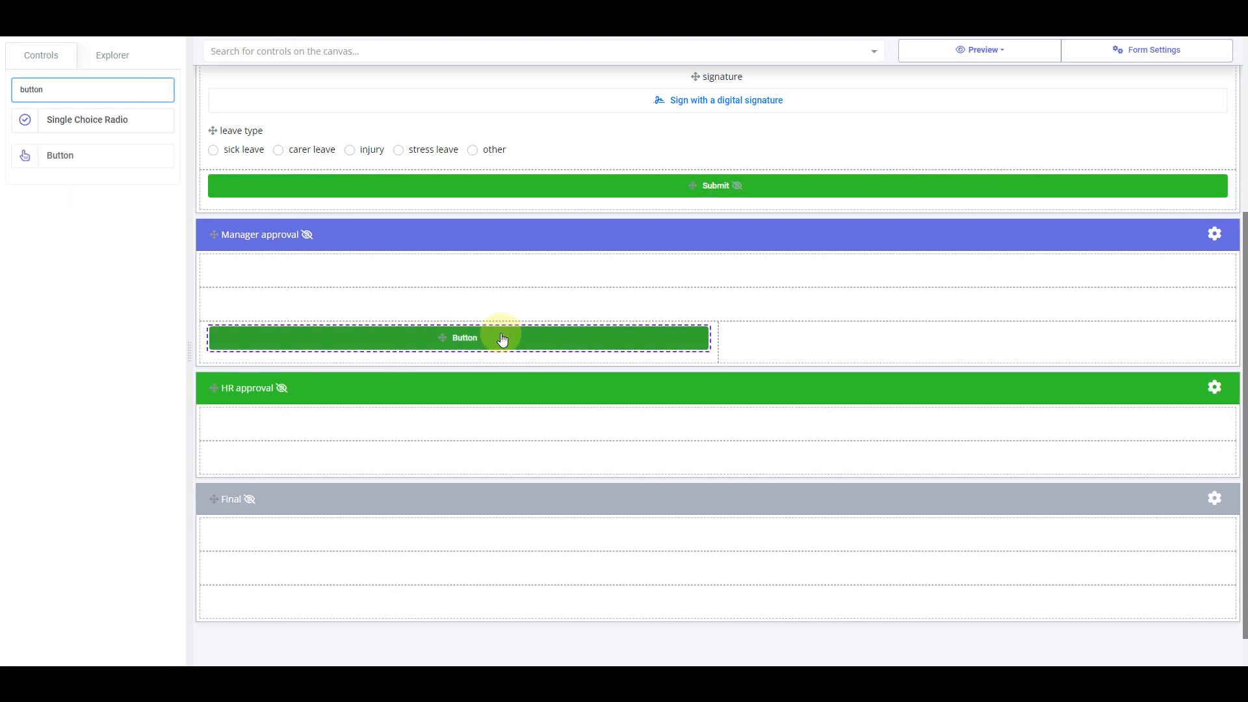
Label the new button Approve and add an action setting form_status to await_hr_approval
left_click(502, 339)
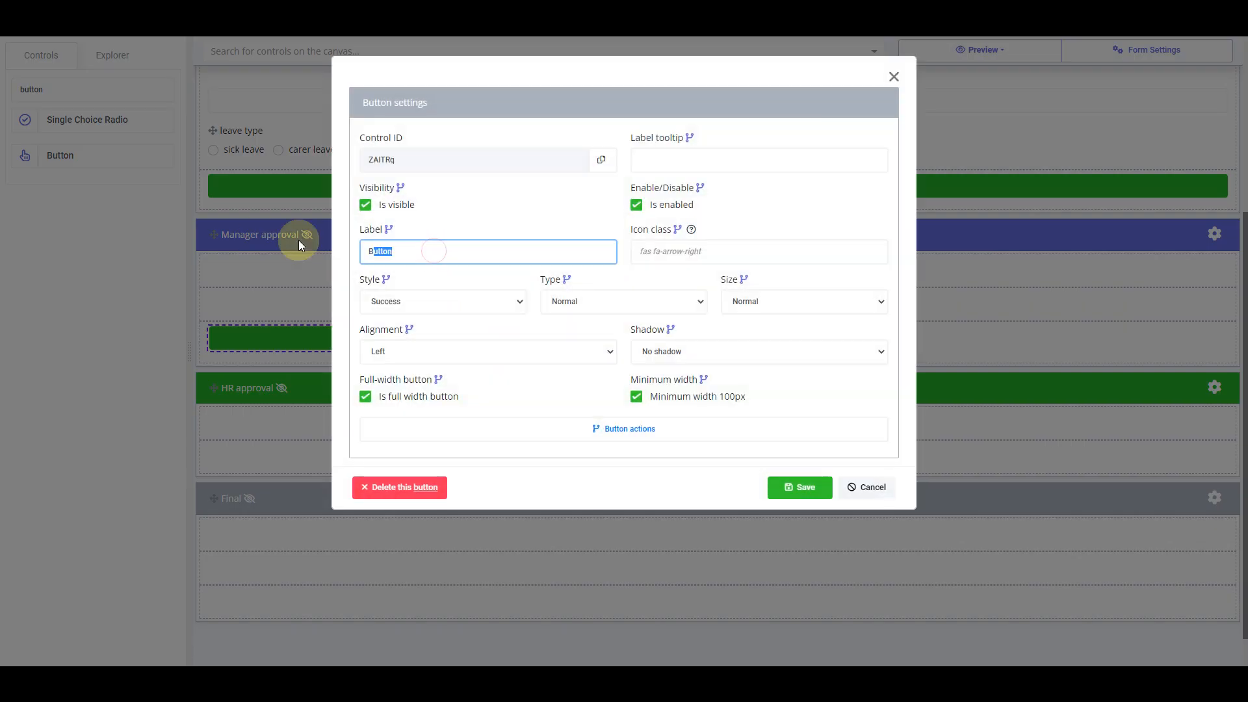
type("Approve")
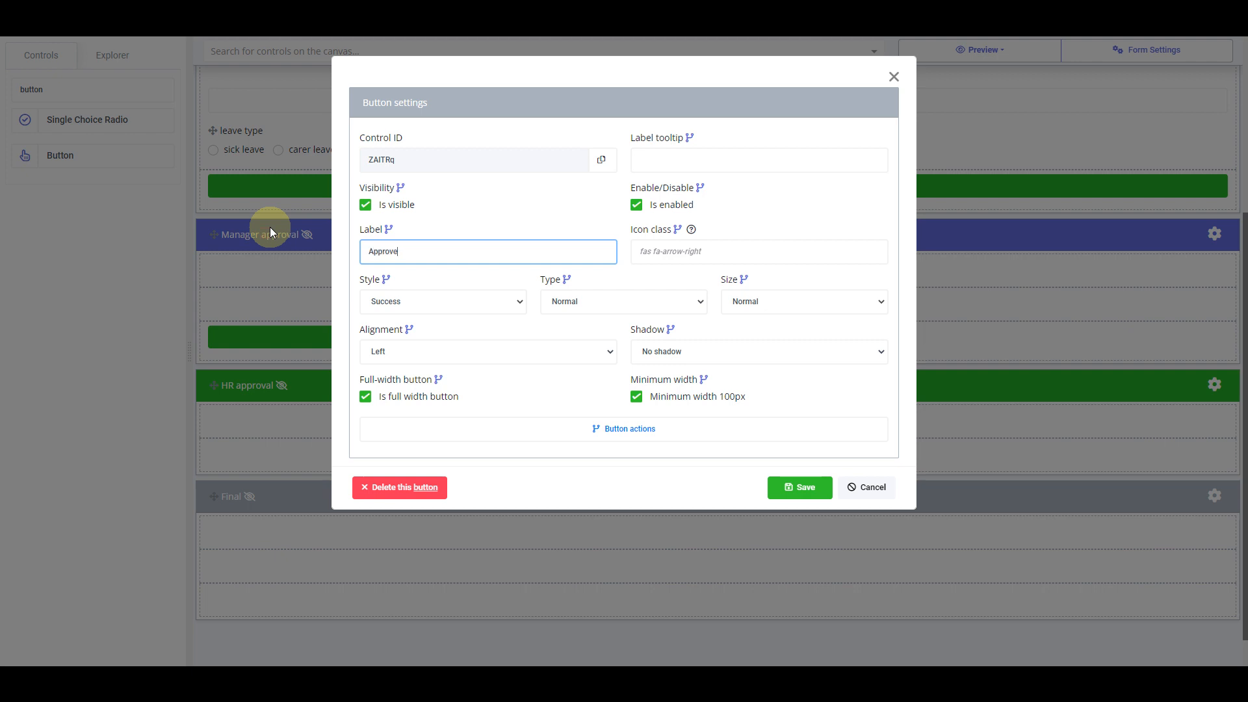
left_click(715, 439)
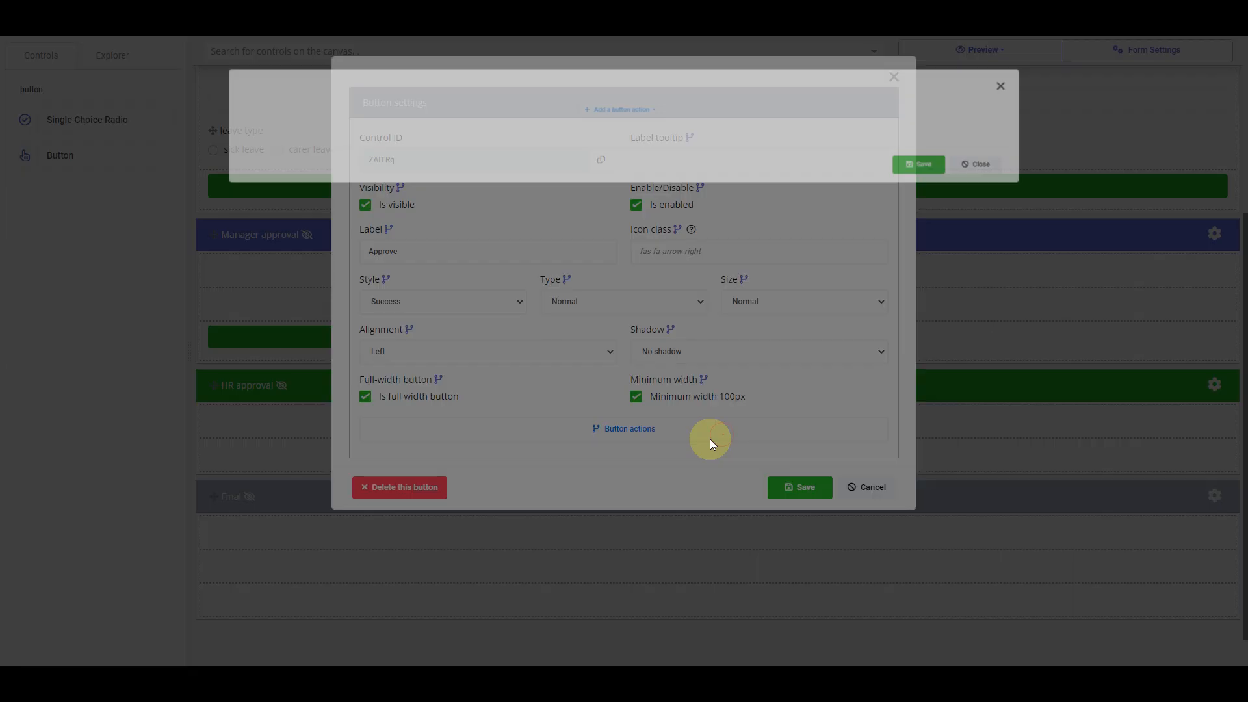
left_click(629, 107)
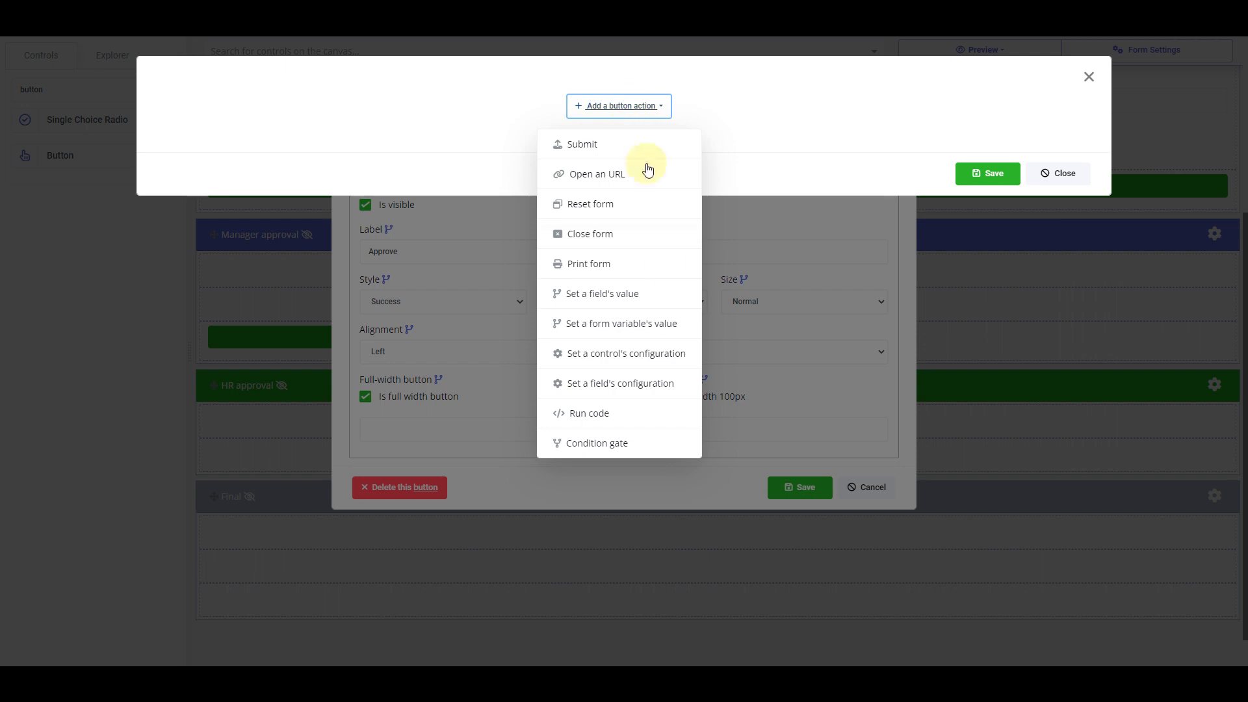
left_click(661, 323)
left_click(624, 112)
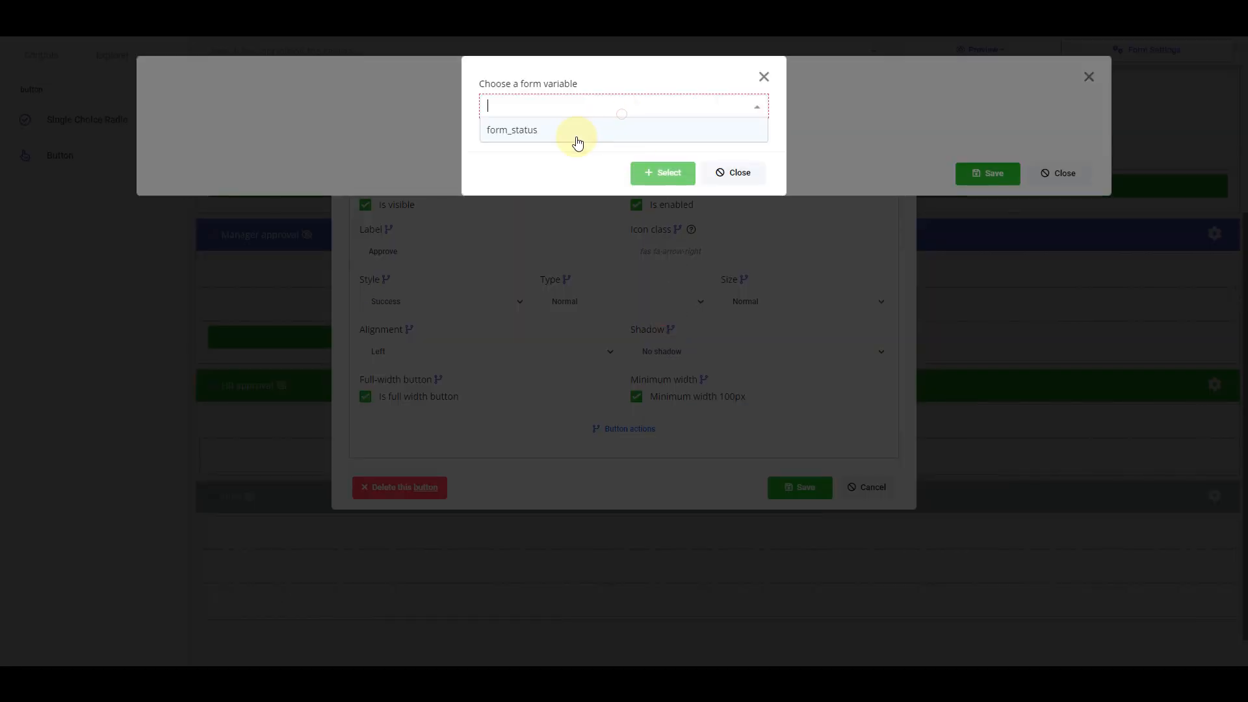
left_click(576, 133)
left_click(652, 173)
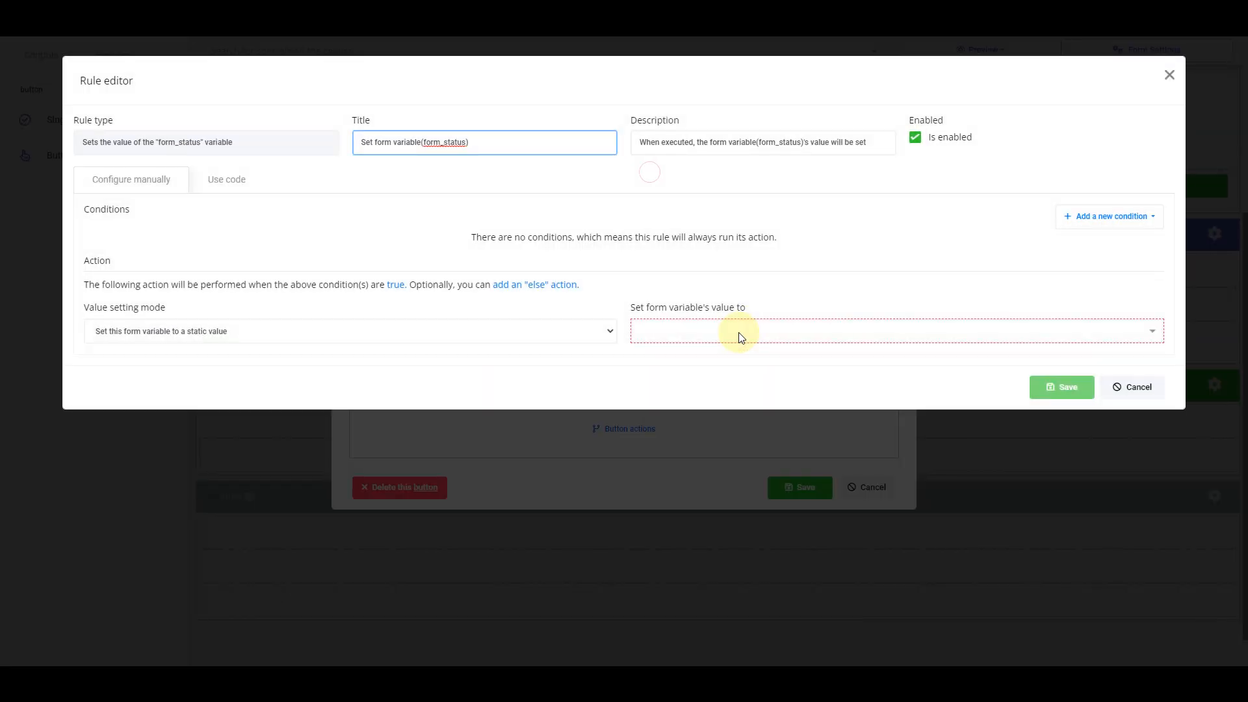
left_click(739, 333)
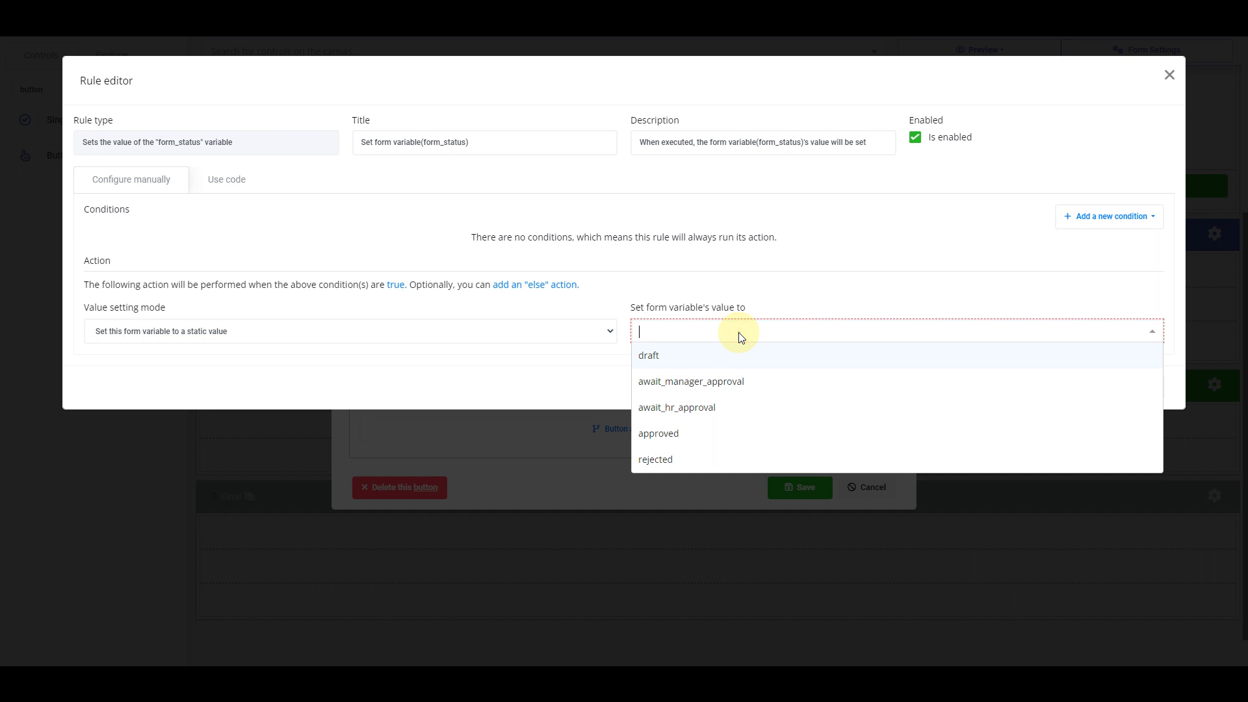
left_click(693, 409)
left_click(1049, 390)
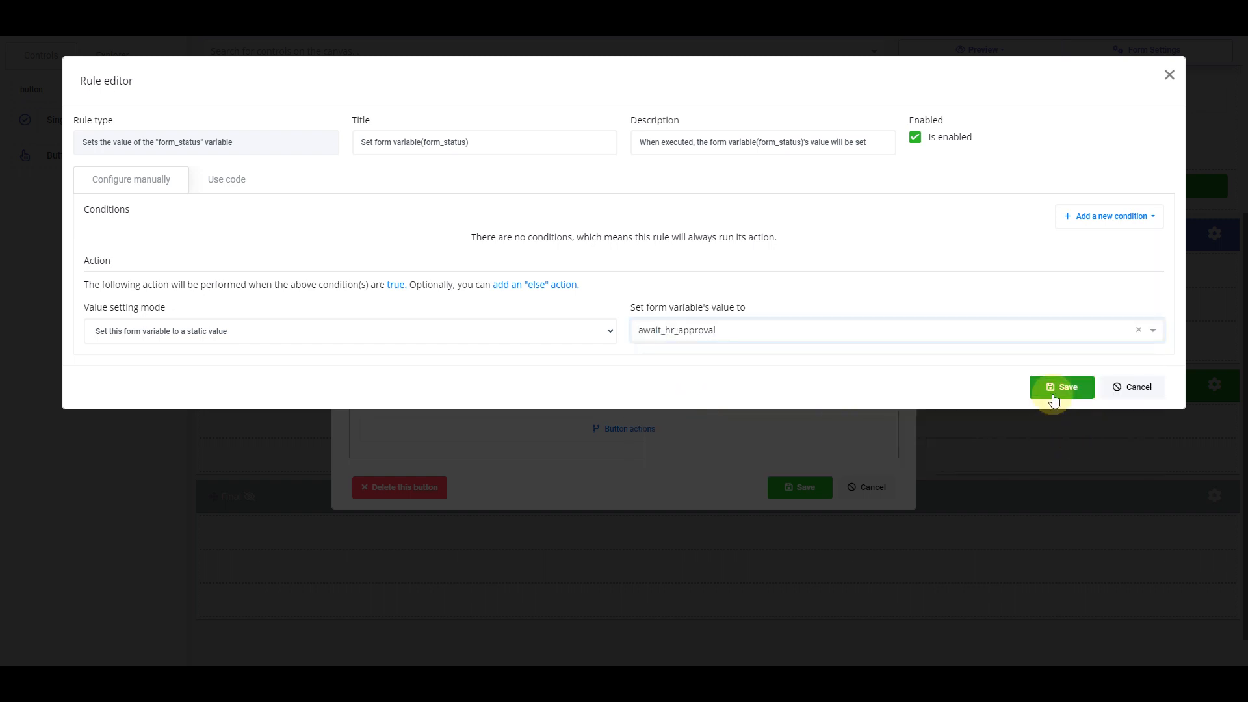
Add a Submit action after the status change, save the button, and place another button beside it
left_click(854, 110)
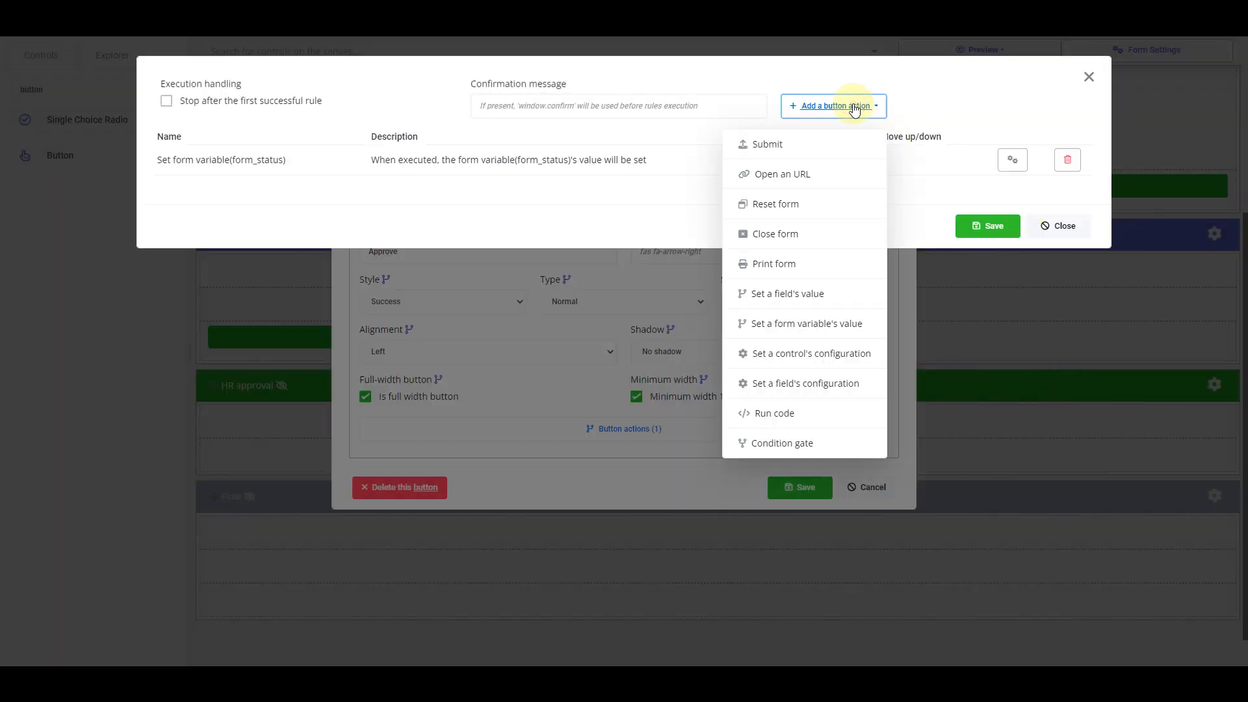
left_click(796, 144)
left_click(1052, 429)
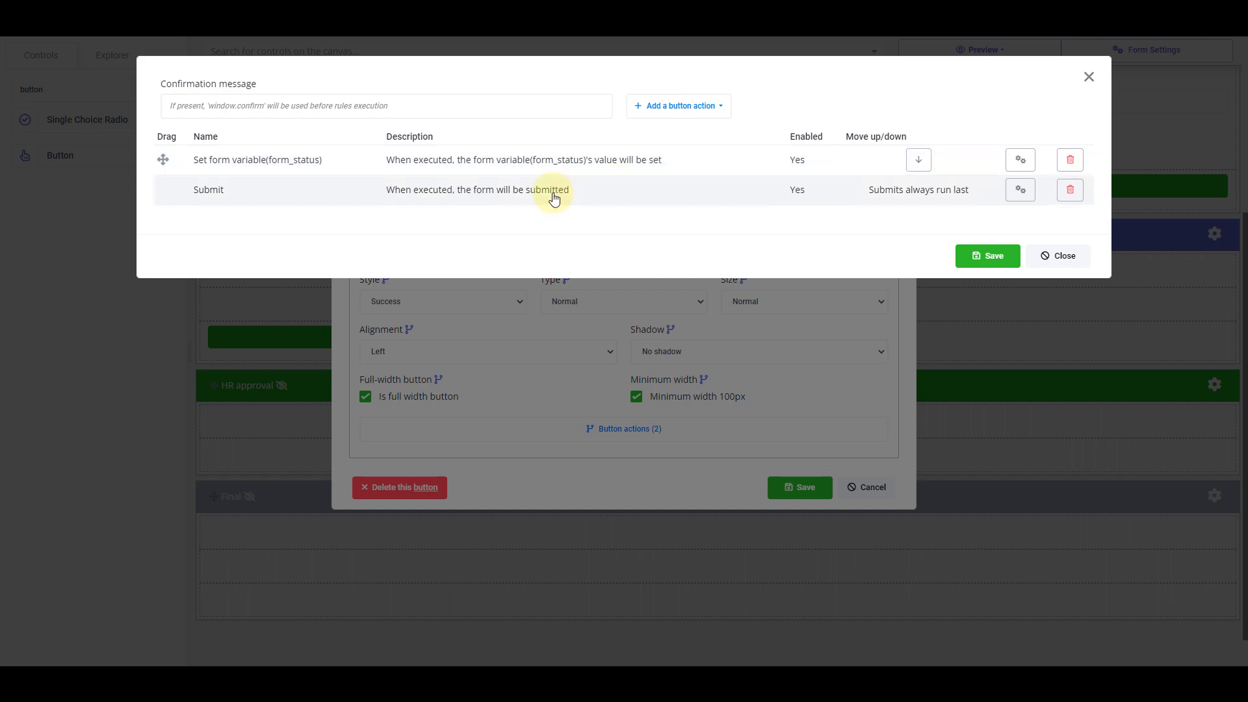
left_click(987, 256)
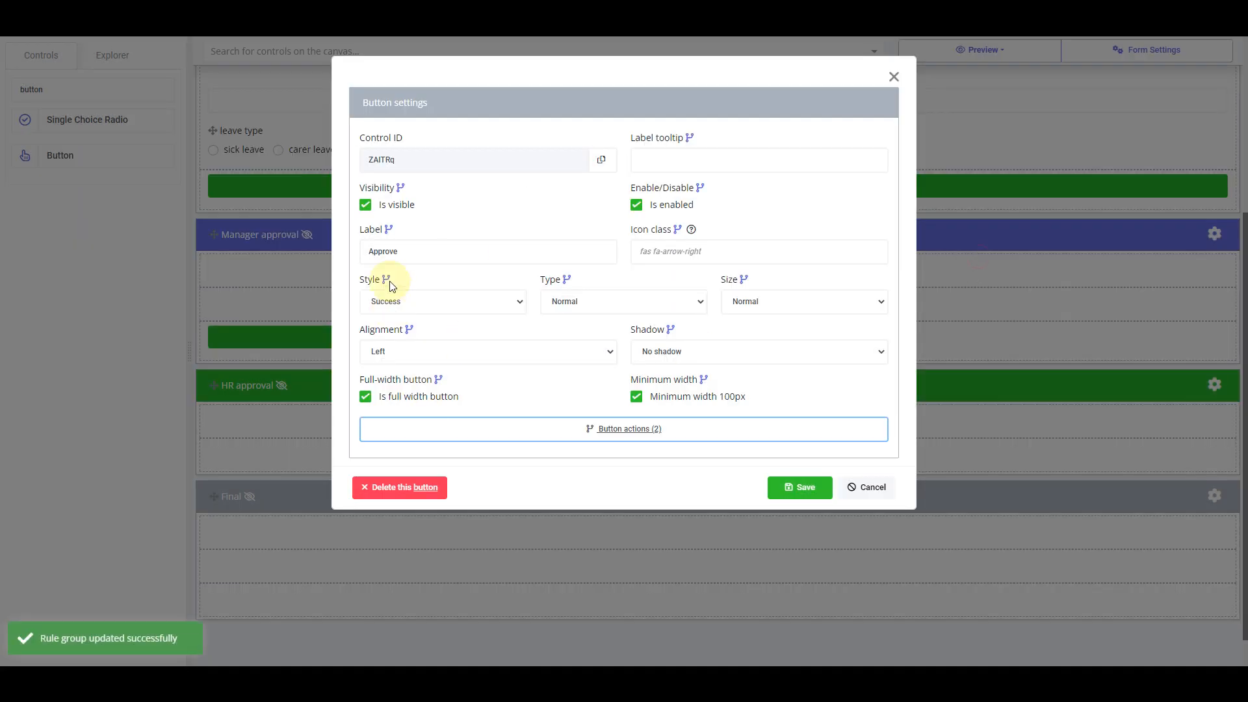
left_click(787, 489)
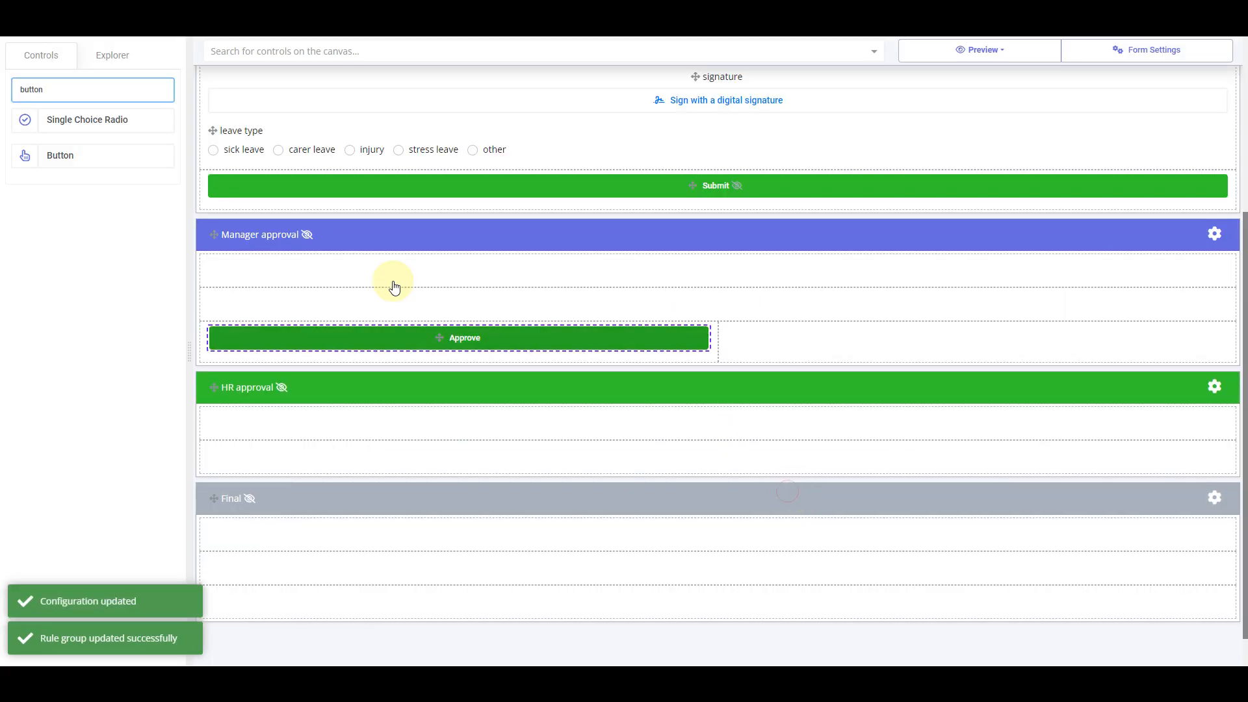
left_click_drag(61, 158, 849, 334)
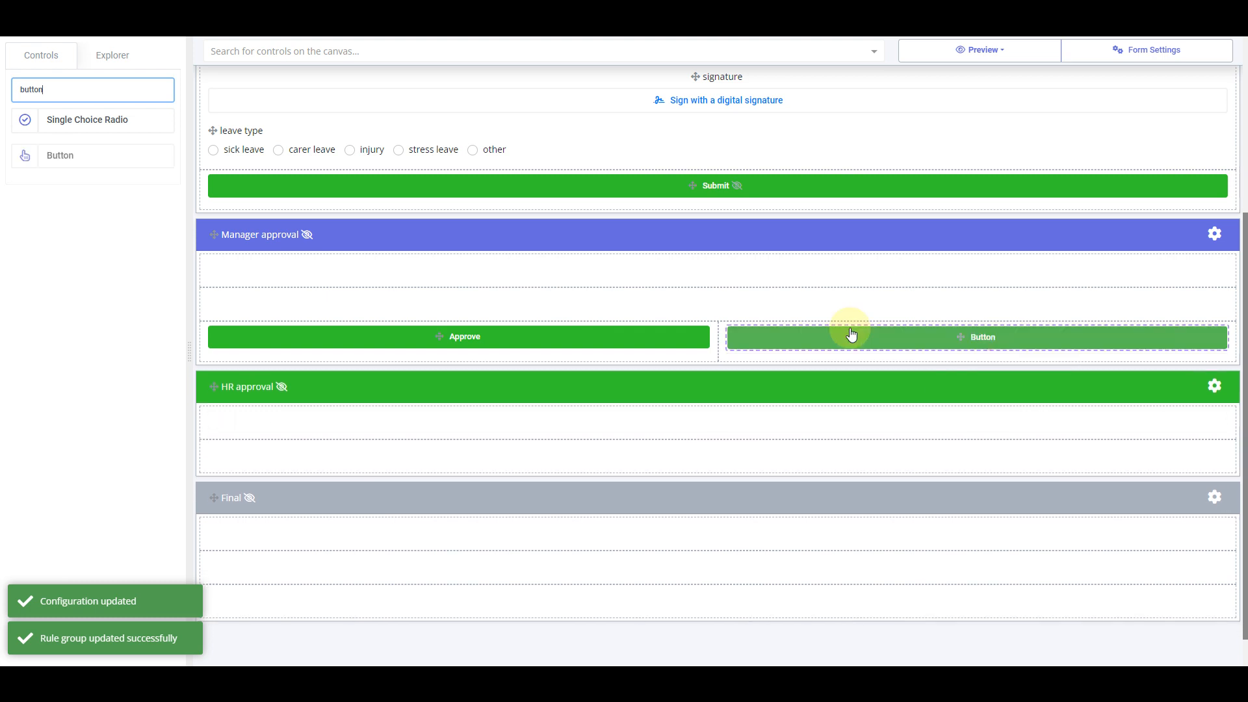
Label the new button Reject and give it the Danger style
left_click(919, 341)
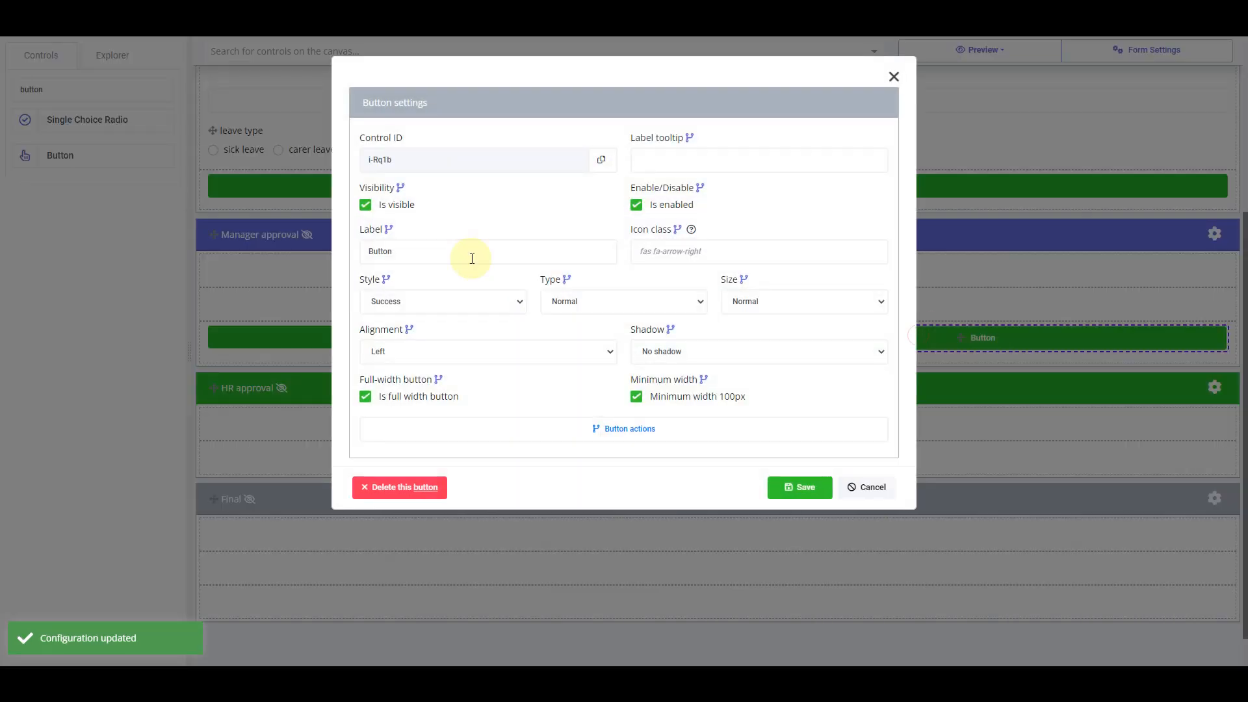
double_click(468, 252)
type("Reject")
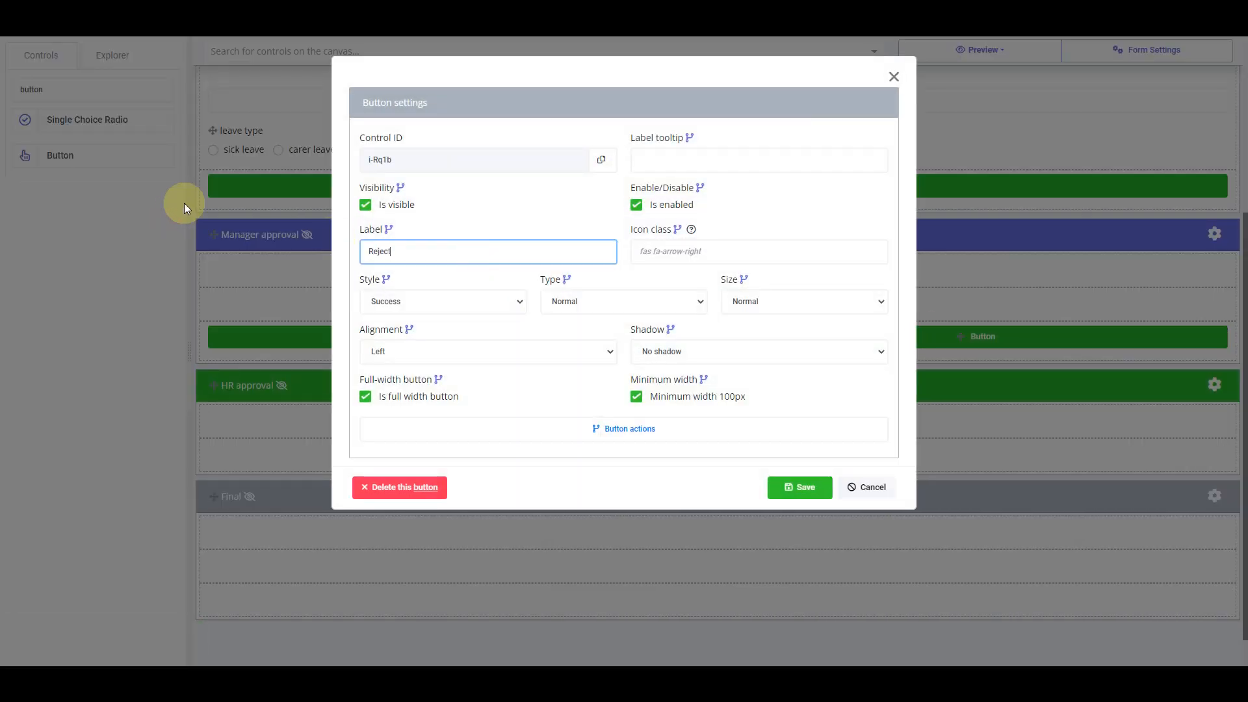
left_click(455, 302)
left_click(398, 351)
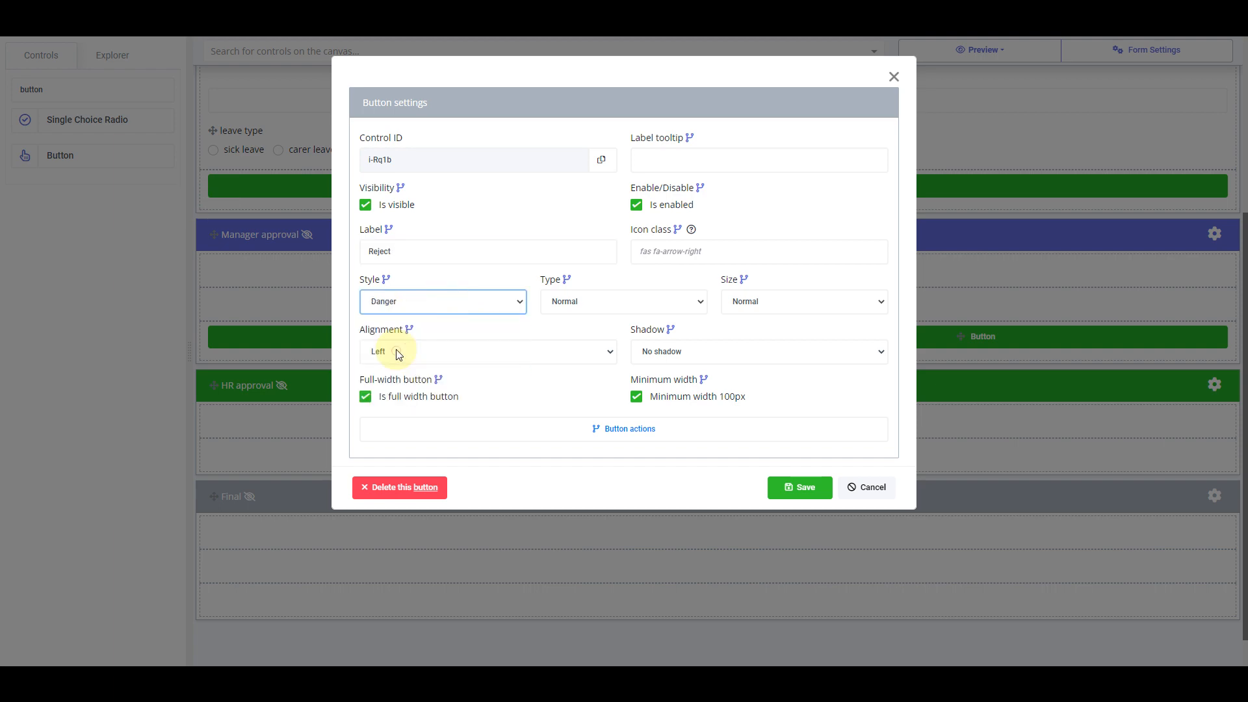
Add an action to the Reject button setting form_status to rejected
left_click(729, 429)
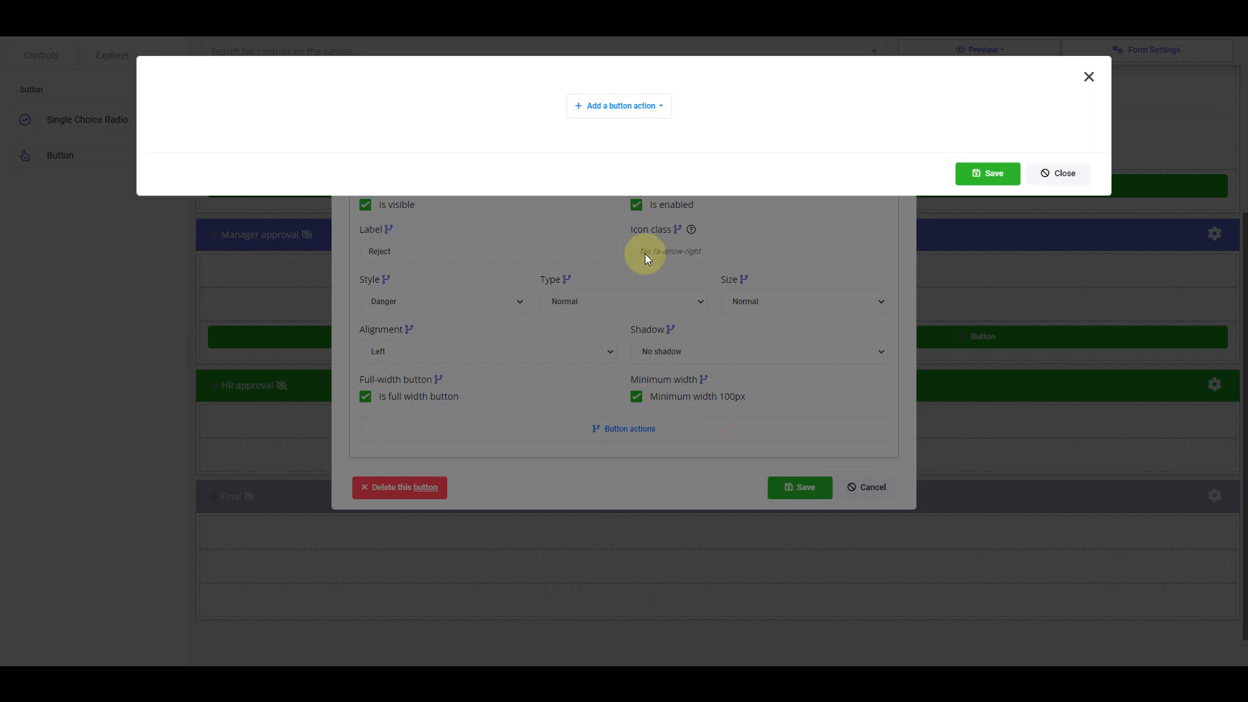
left_click(609, 116)
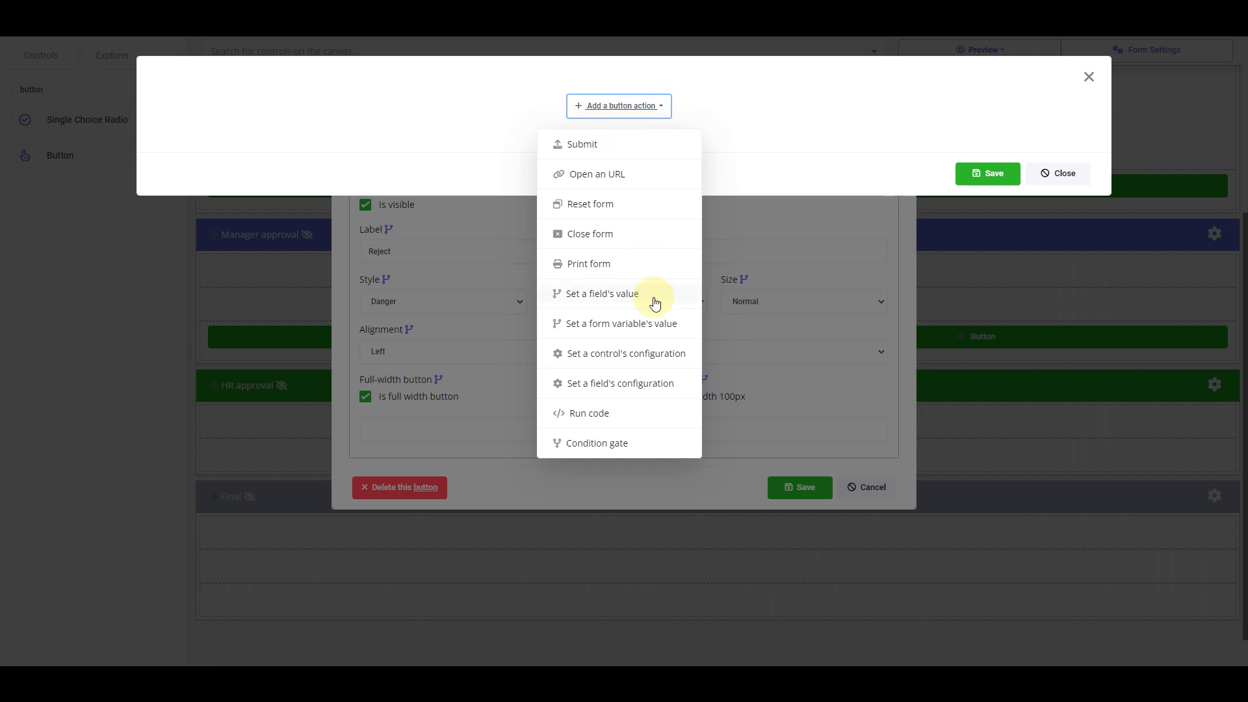
left_click(653, 323)
left_click(652, 114)
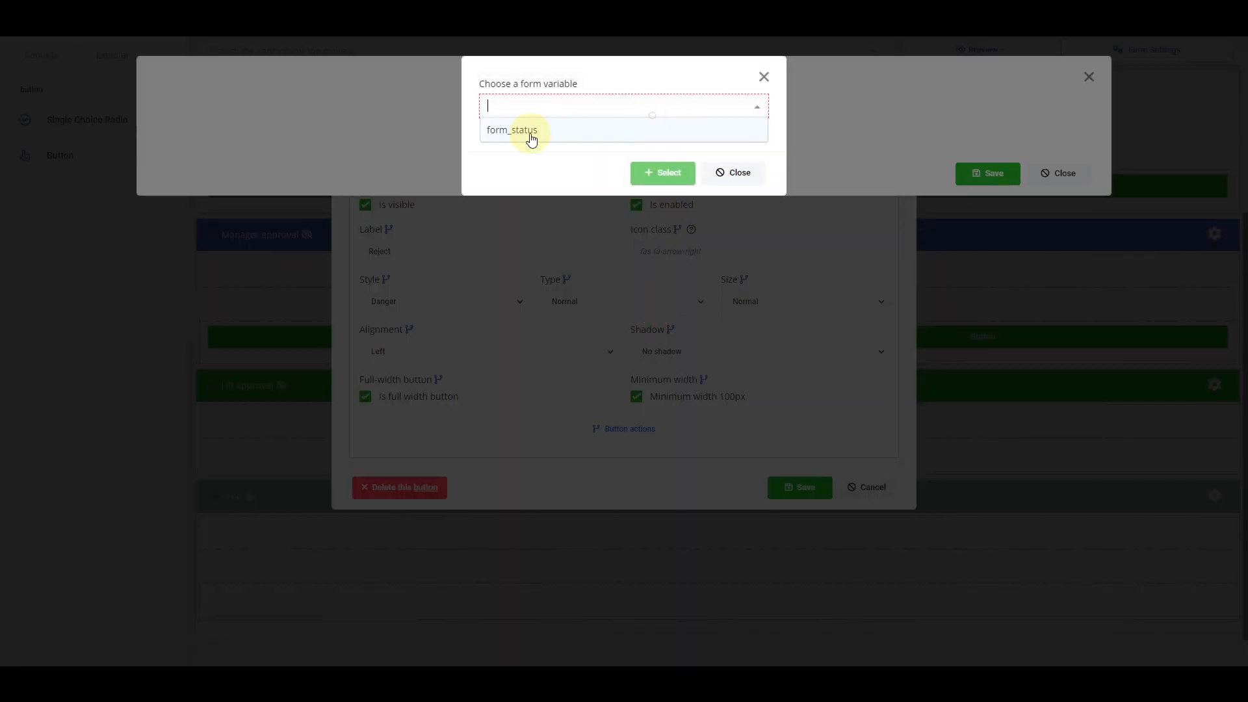
left_click(531, 134)
left_click(643, 172)
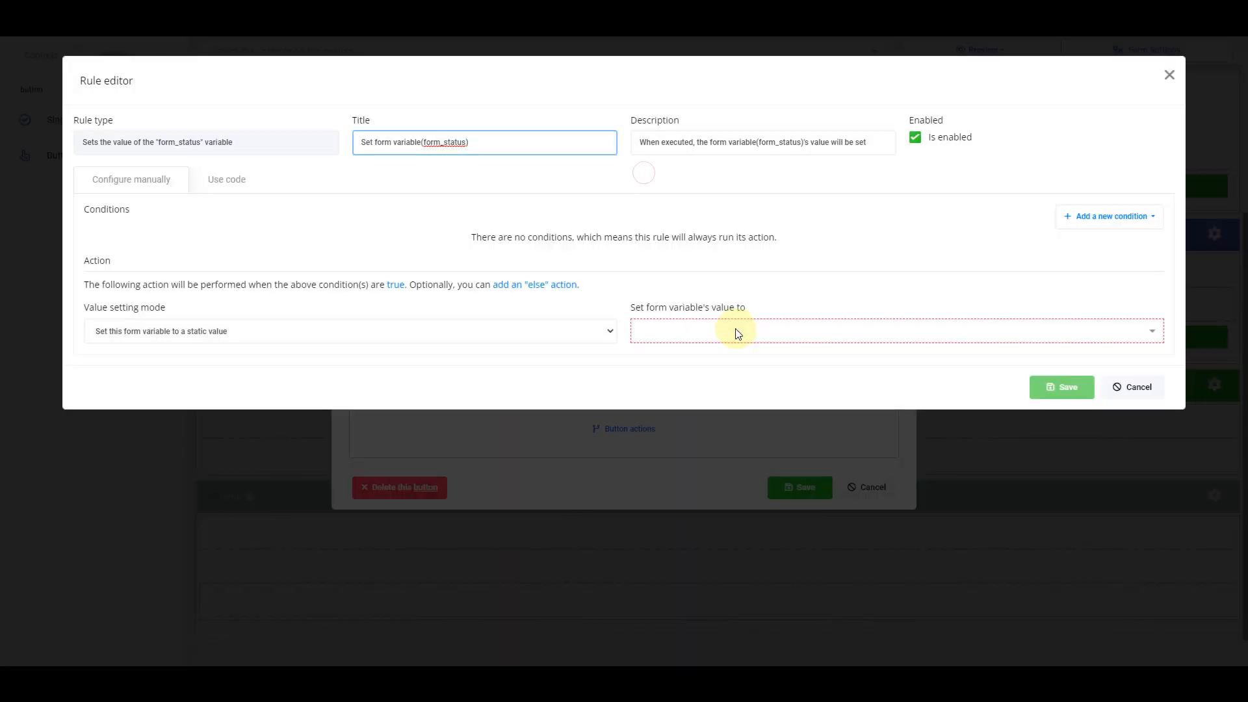
left_click(737, 332)
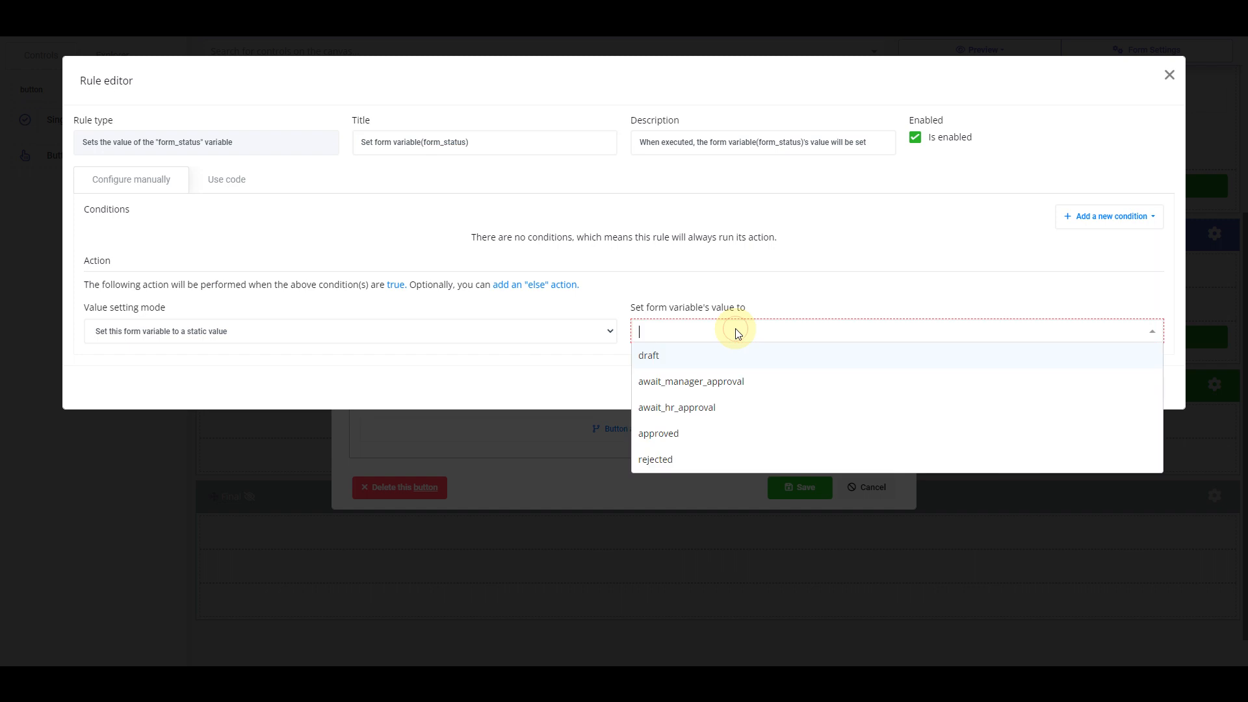
left_click(685, 461)
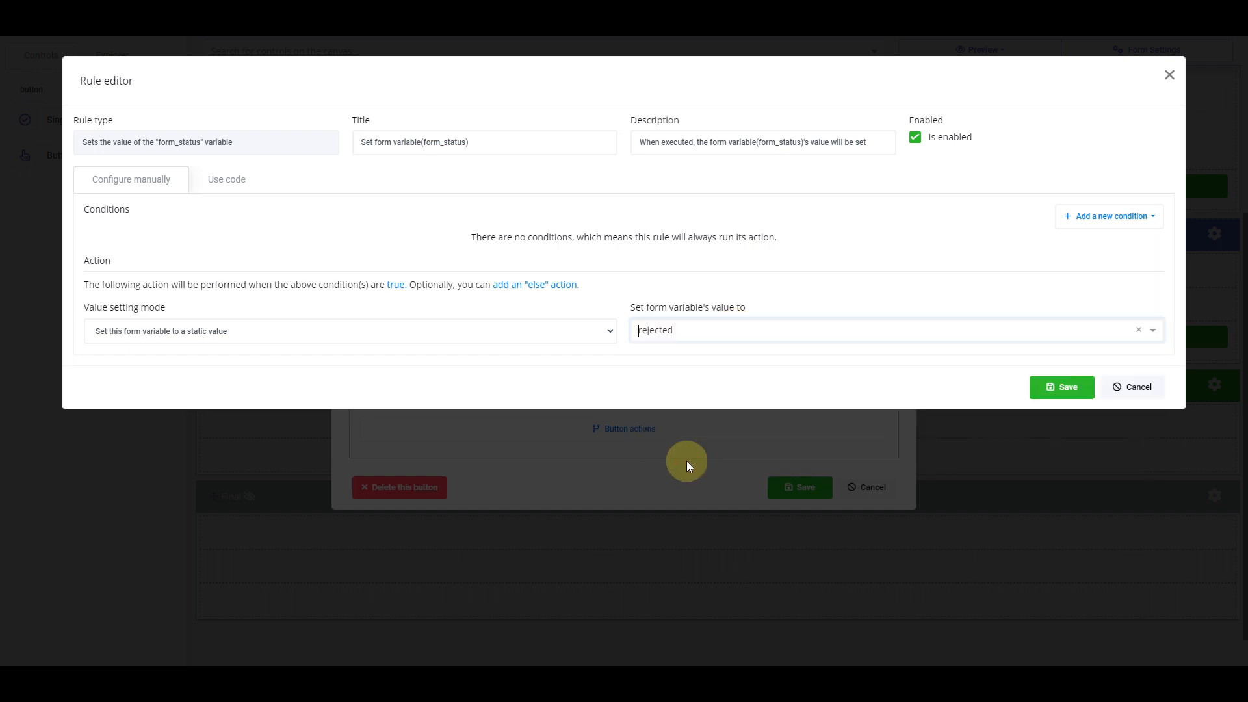
left_click(1047, 387)
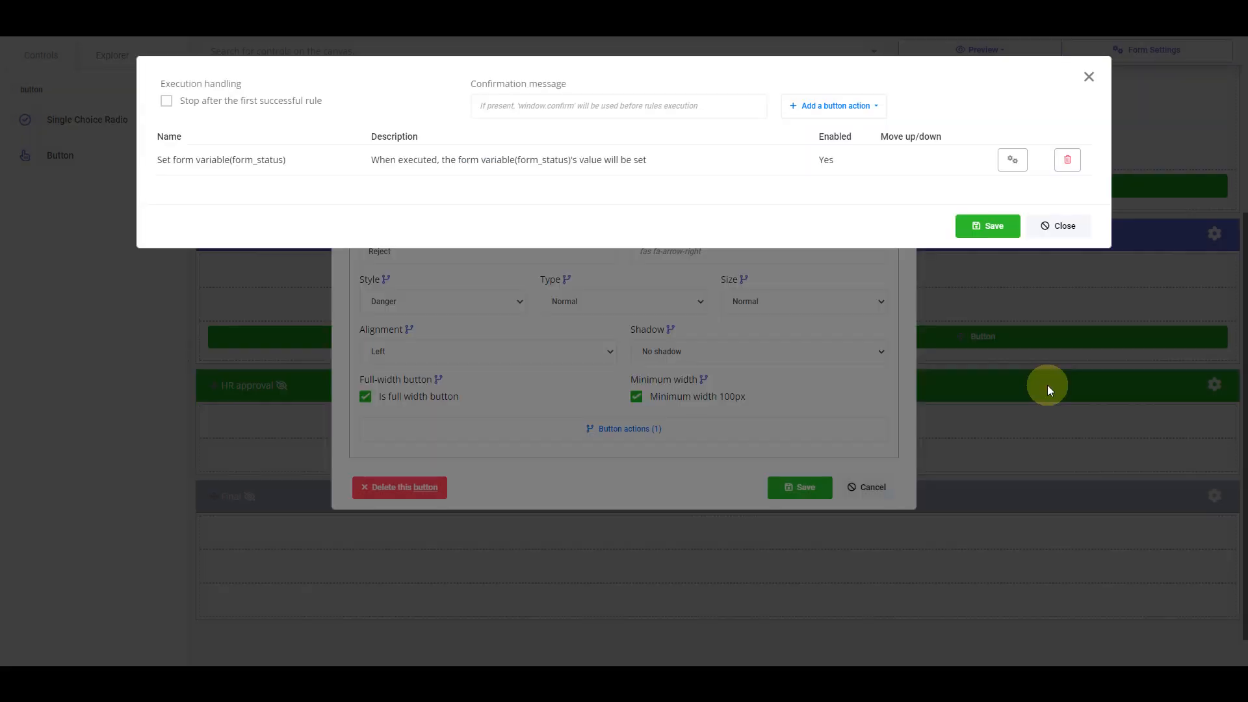
Add a Submit action after the status change and save the Reject button's settings
left_click(828, 113)
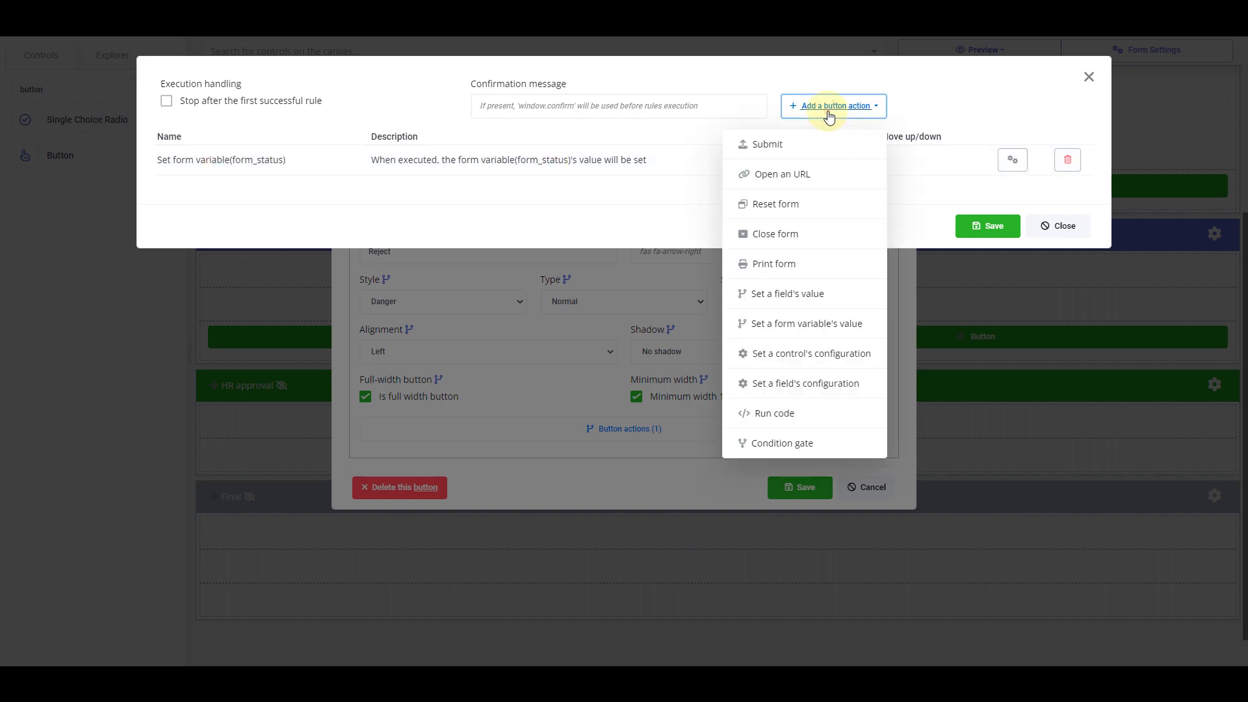
left_click(824, 143)
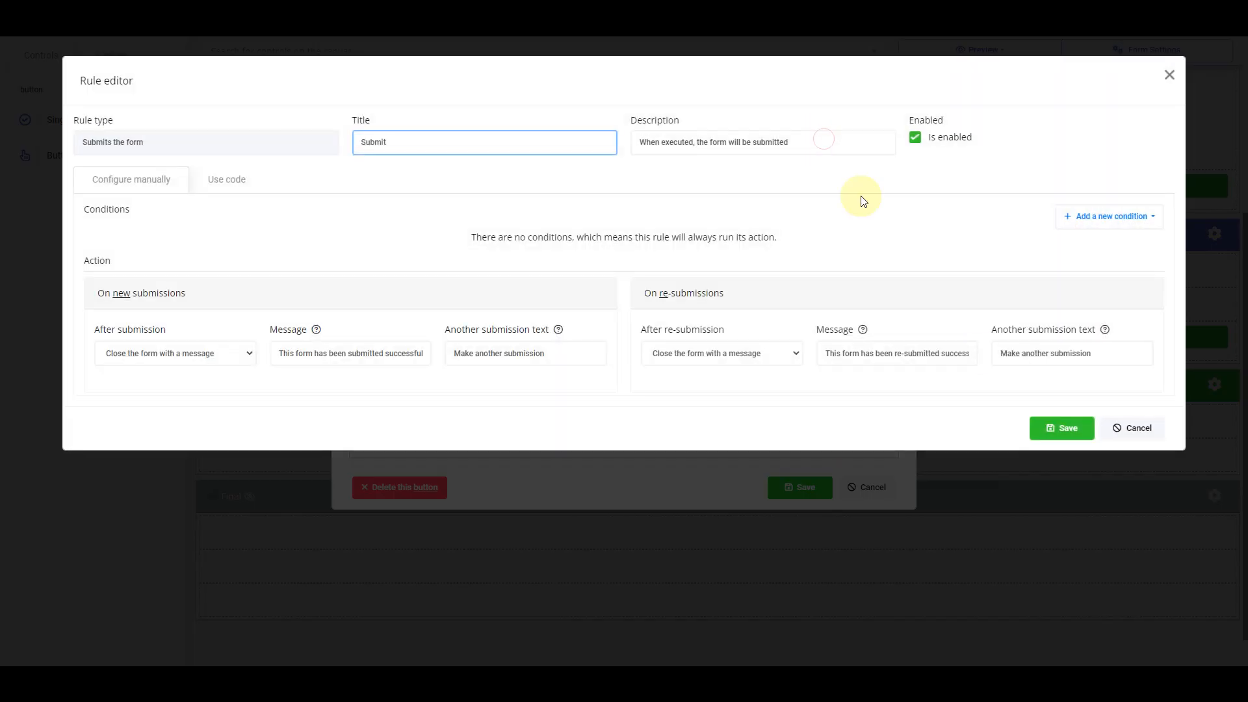
left_click(1051, 436)
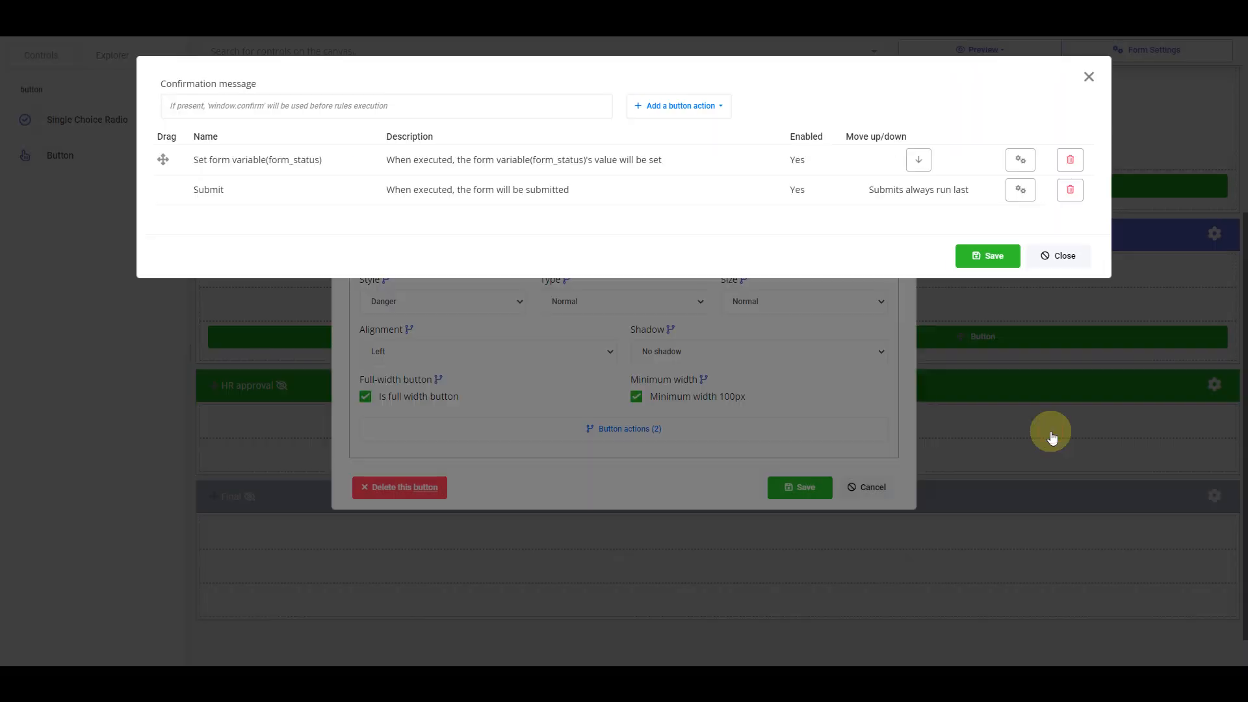
left_click(971, 258)
left_click(798, 488)
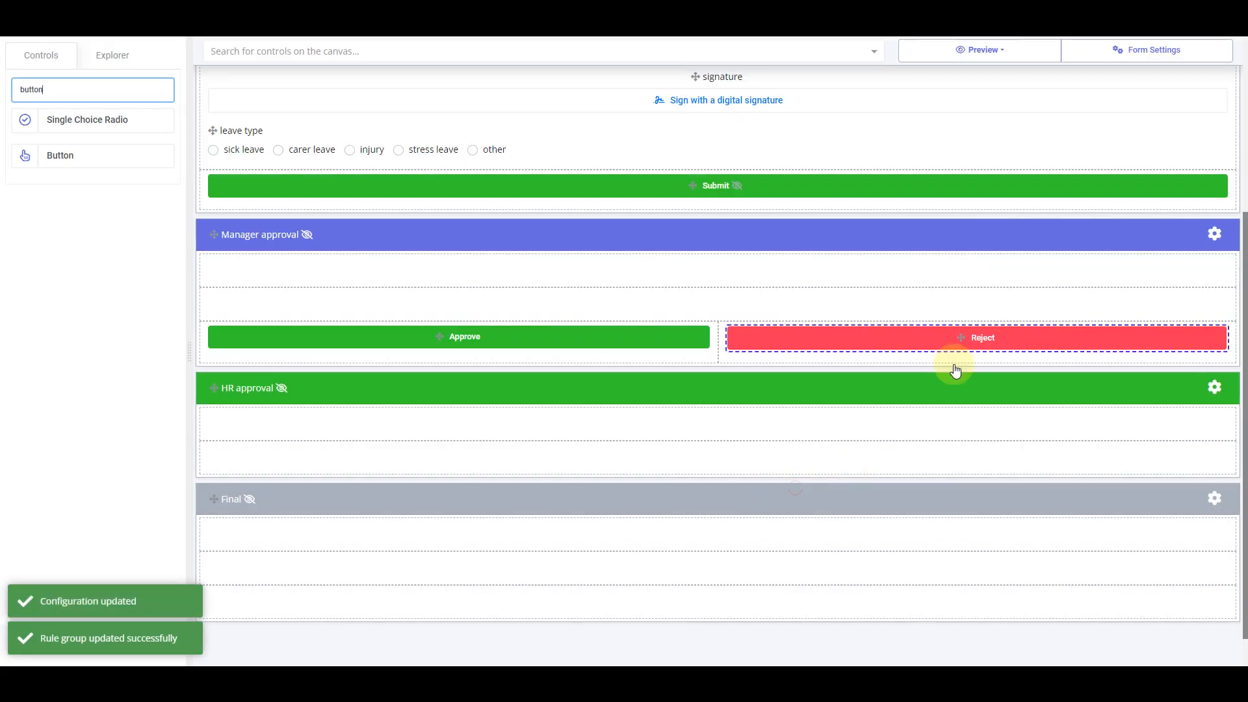
Split the HR approval row into 2 cells and place a Button in the left cell
scroll(756, 463, "down", 1)
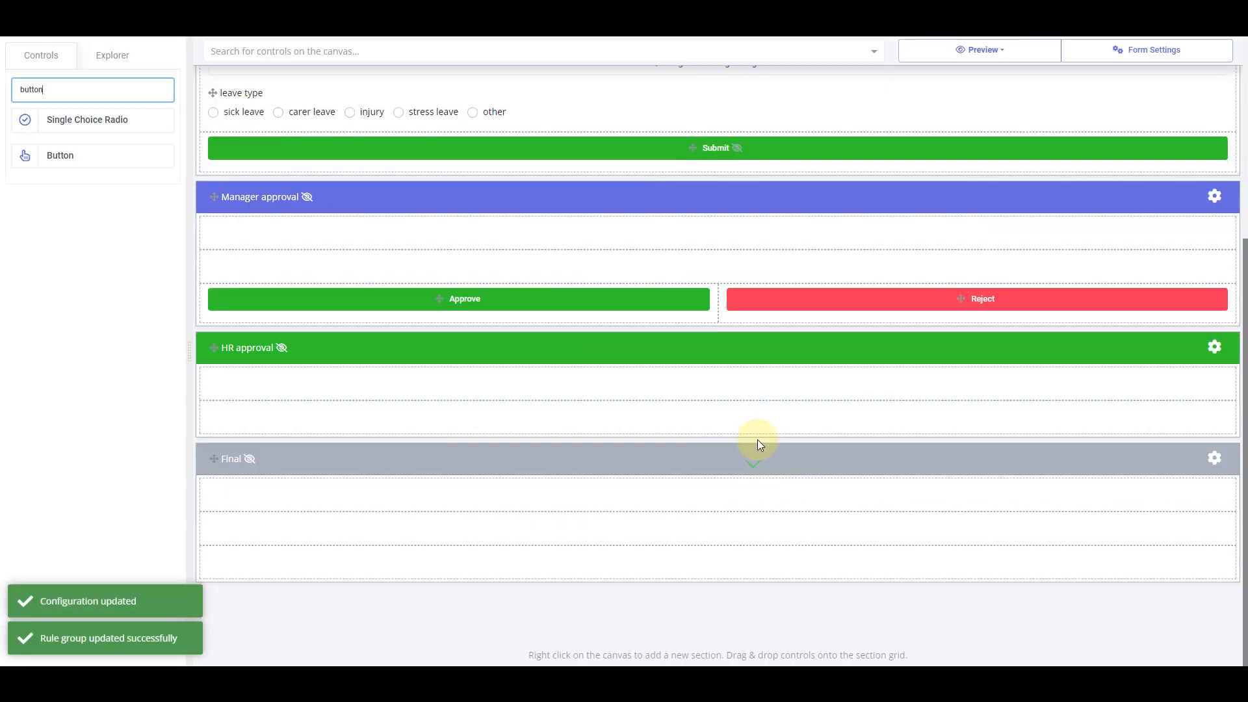
right_click(775, 420)
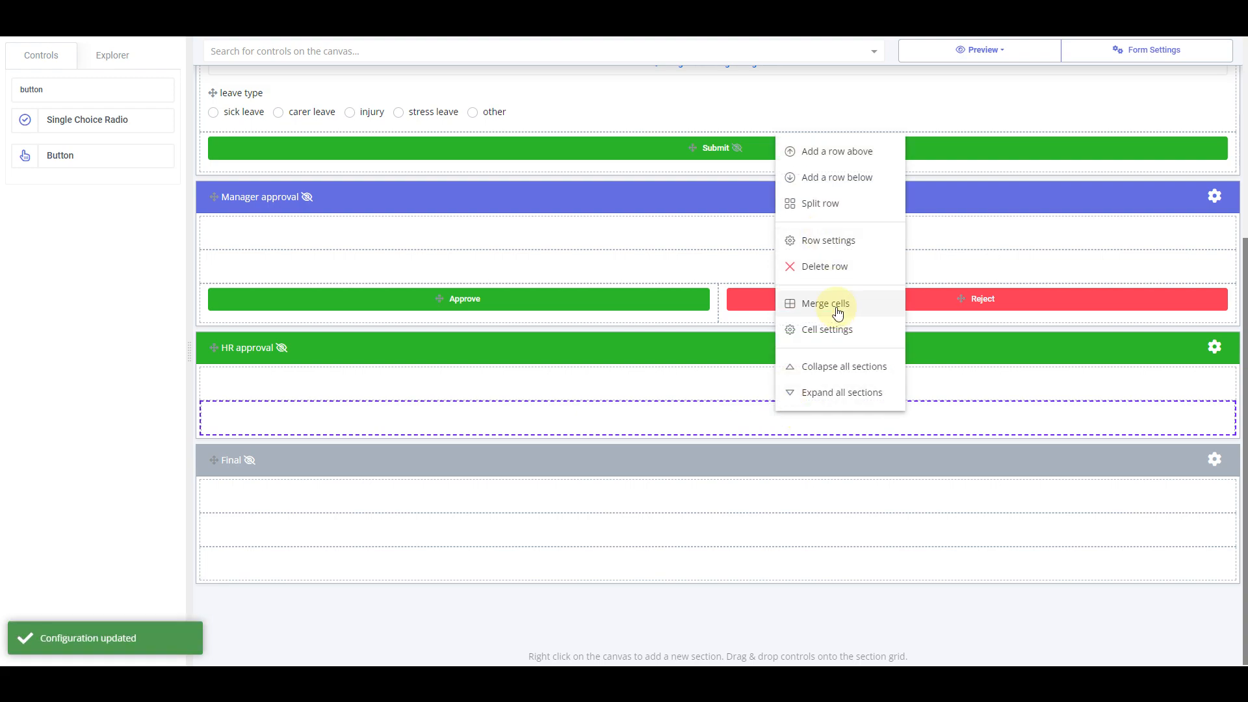
left_click(835, 203)
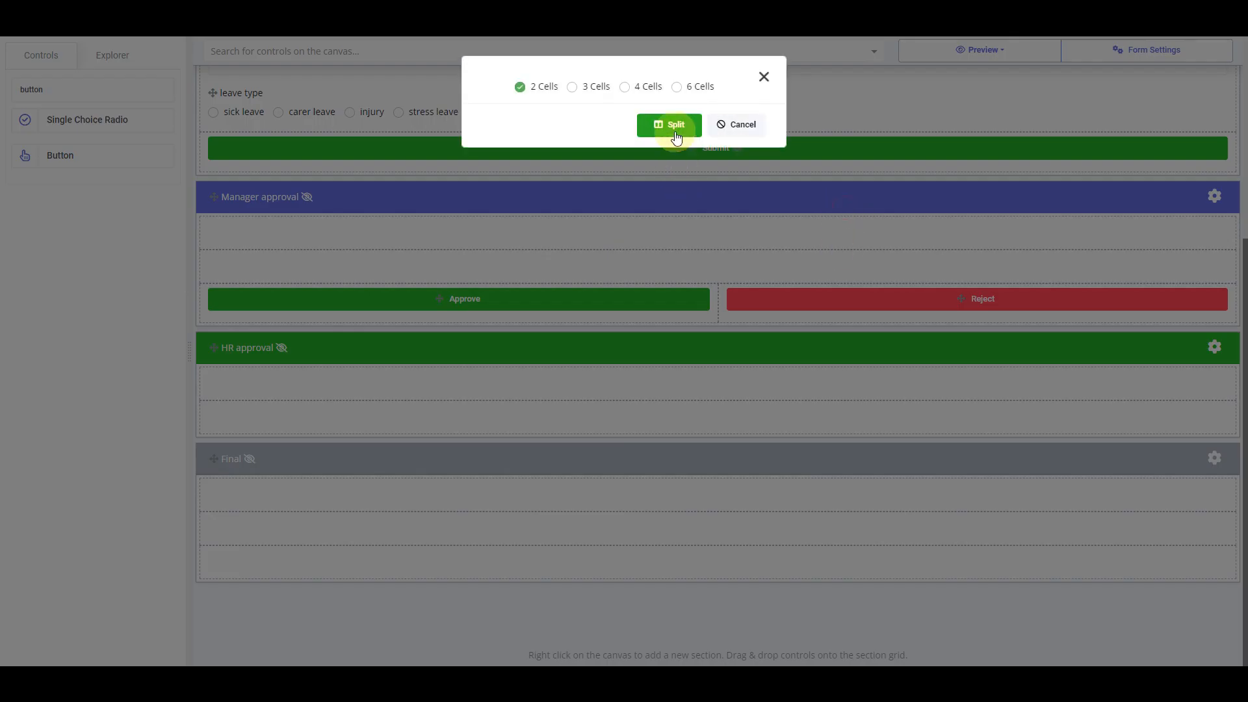
left_click(674, 129)
left_click_drag(84, 158, 513, 432)
Label the button Approve and add an action setting form_status to approved
double_click(479, 425)
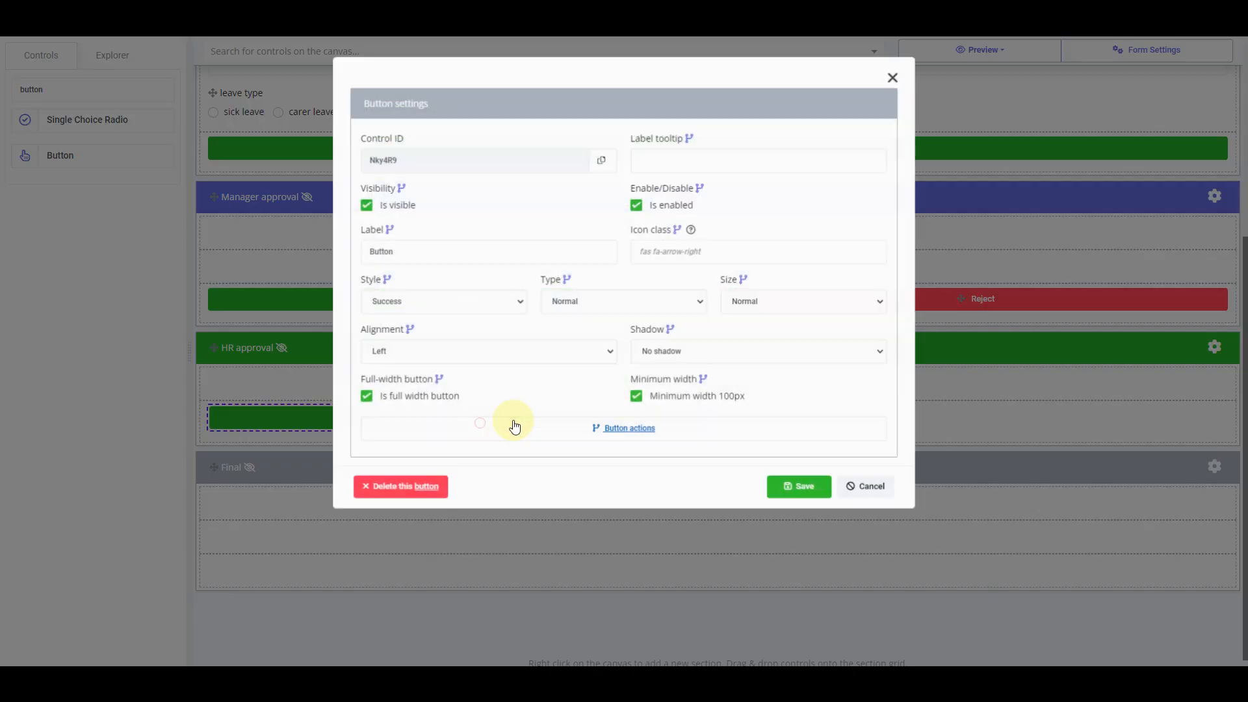
left_click_drag(418, 255, 247, 251)
type("A")
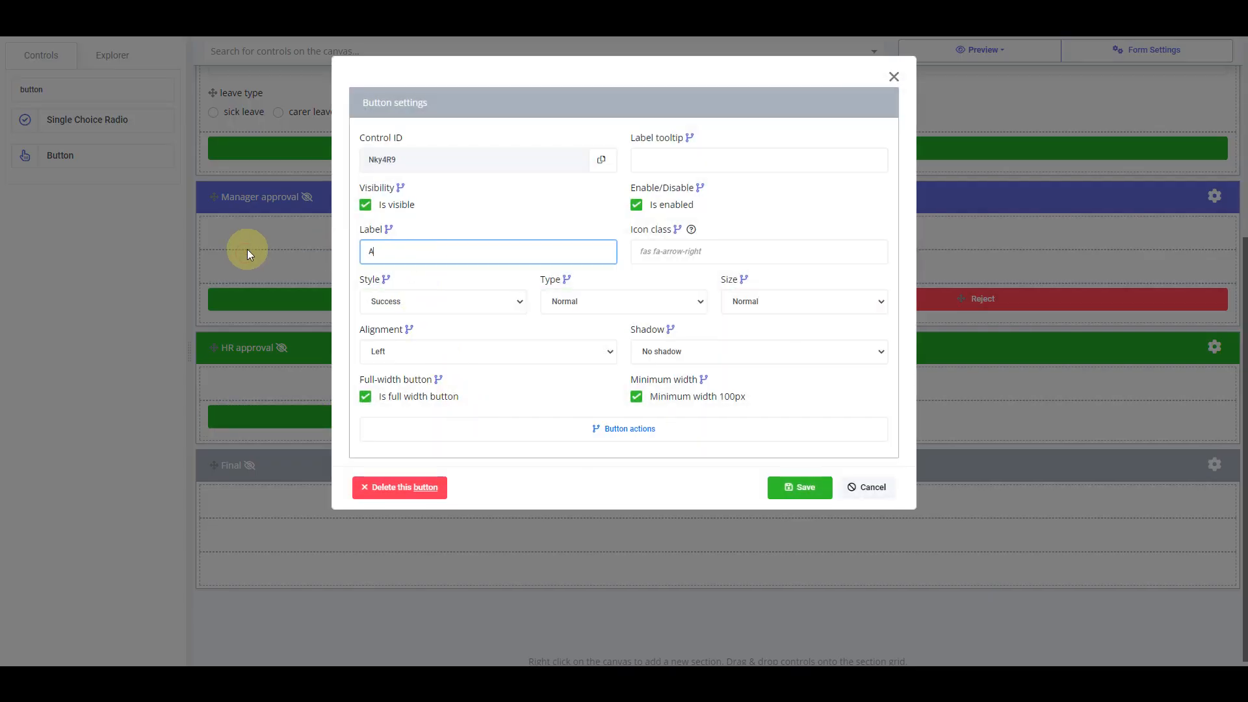
type("pprove")
left_click(716, 426)
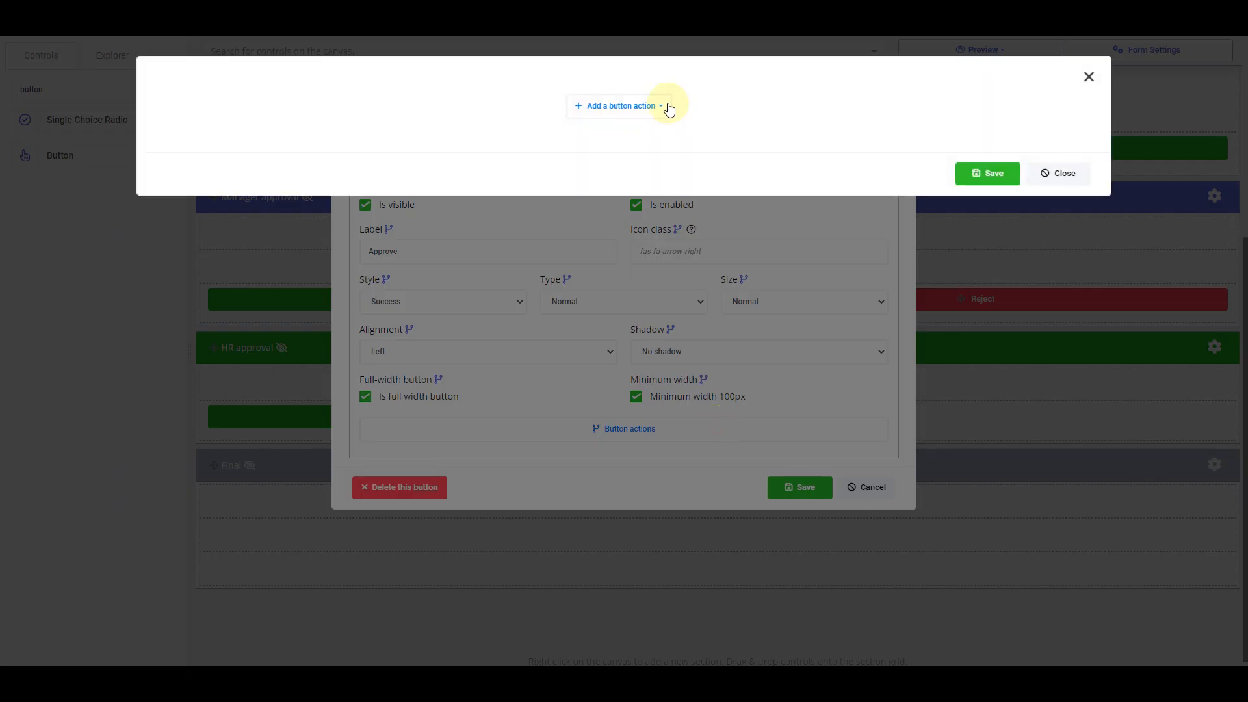
left_click(645, 109)
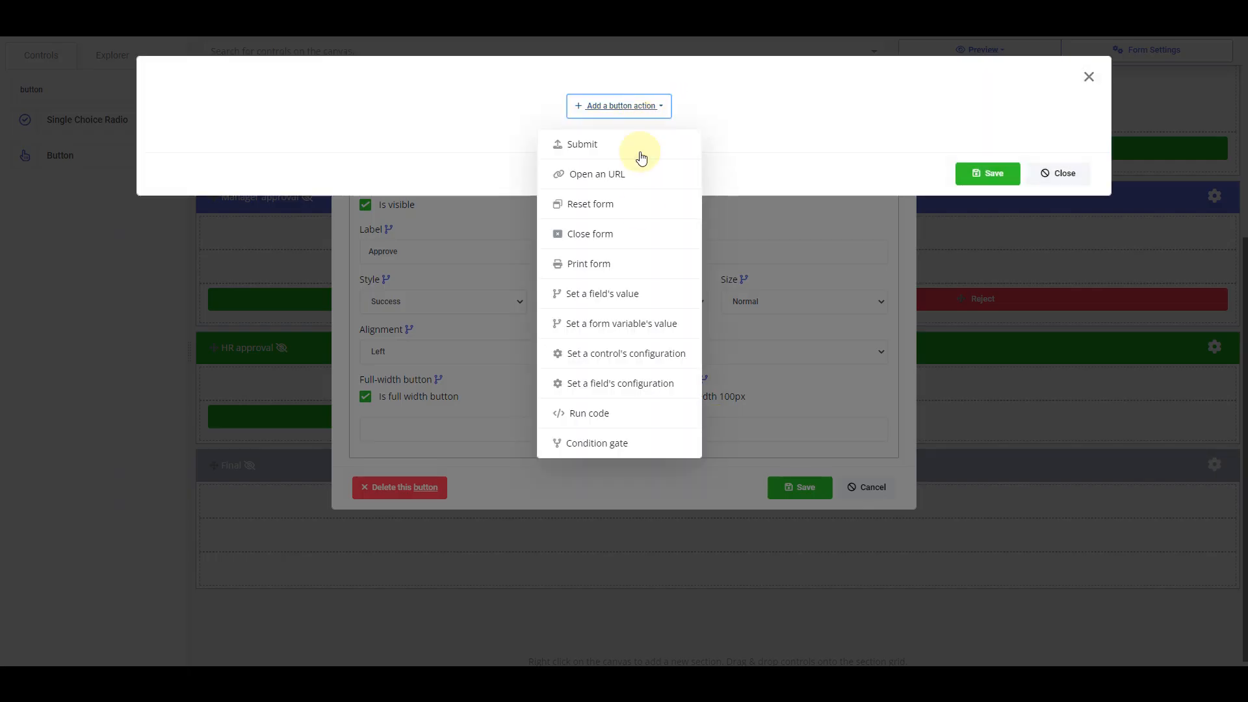
left_click(653, 325)
left_click(666, 112)
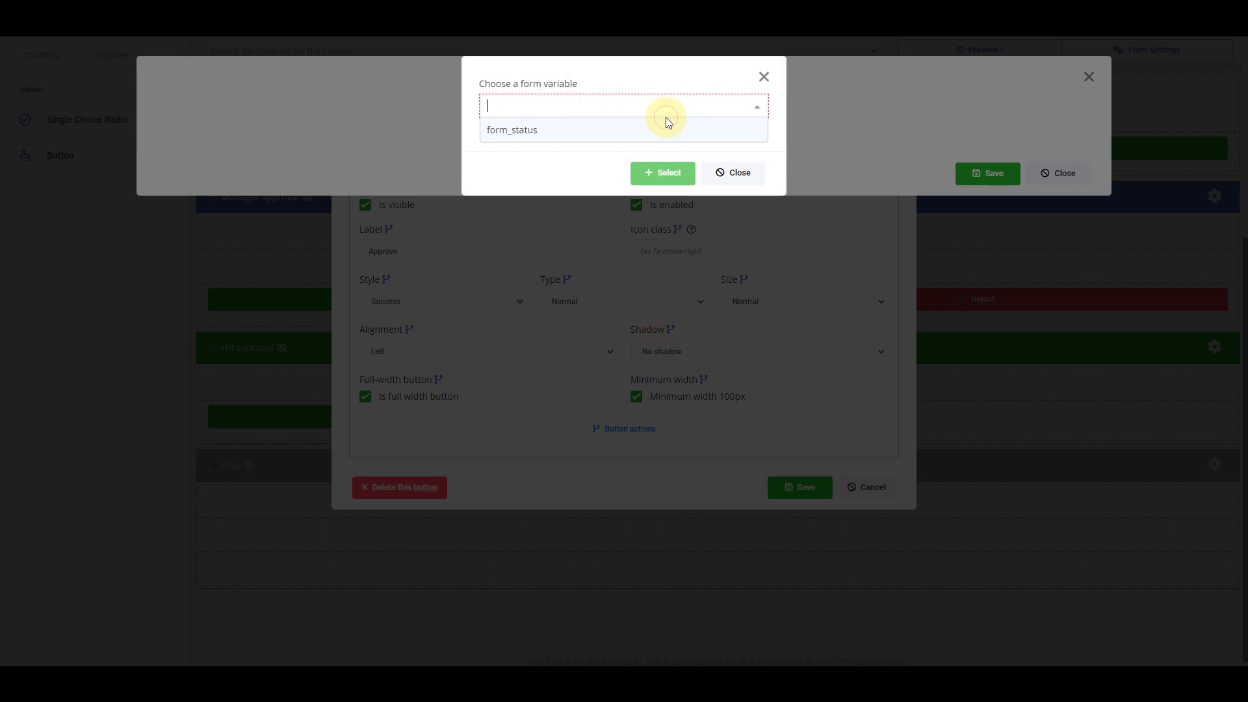
left_click(594, 131)
left_click(660, 172)
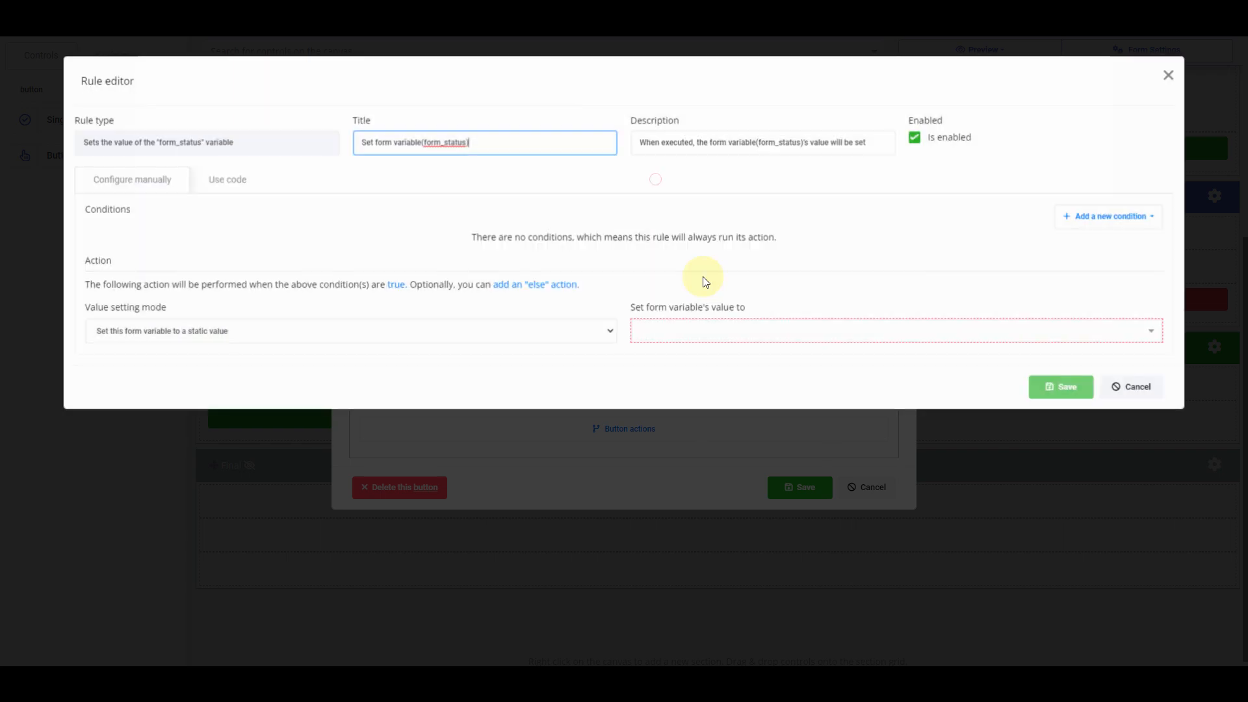
left_click(708, 332)
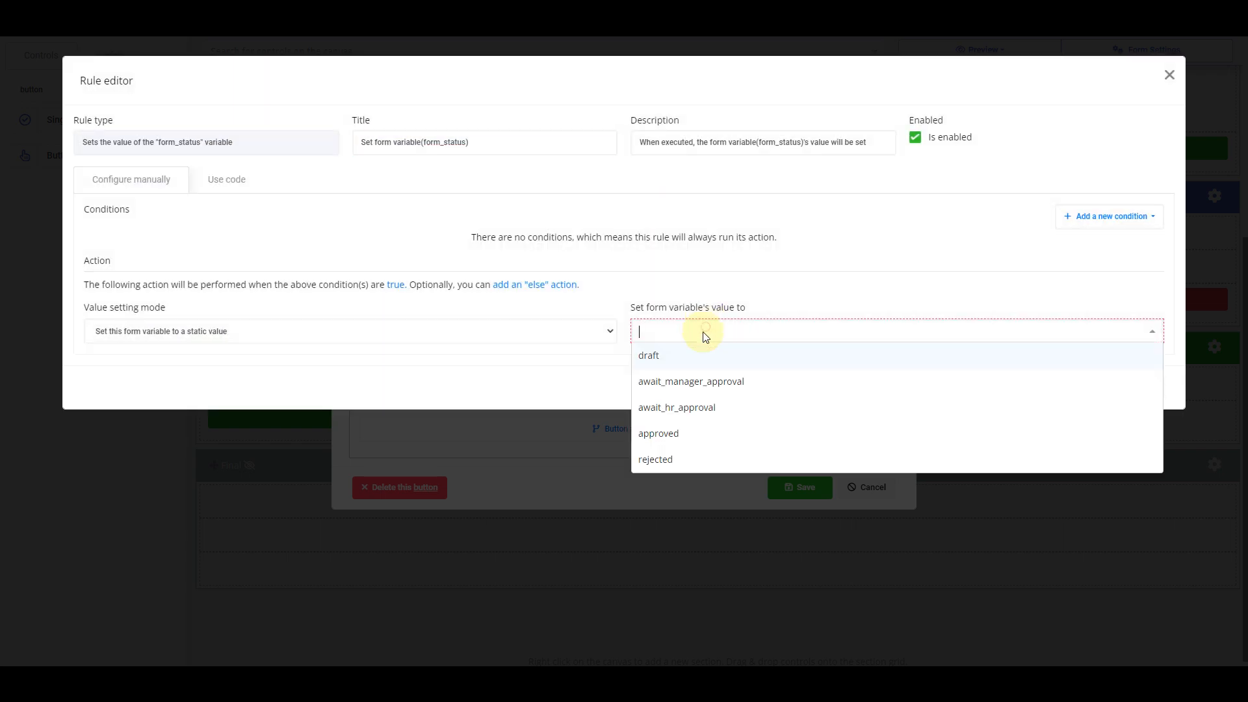
left_click(668, 434)
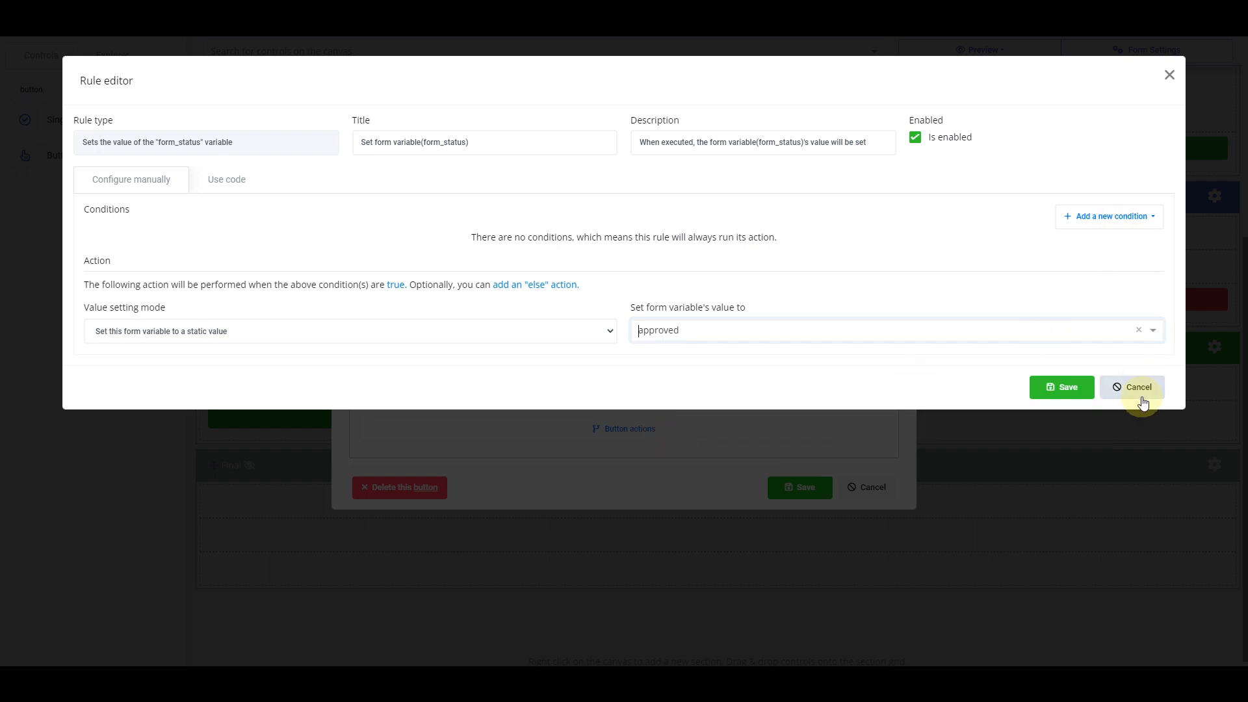
left_click(1062, 388)
Add a Submit action, save the Approve button, and place a new button beside it
left_click(848, 107)
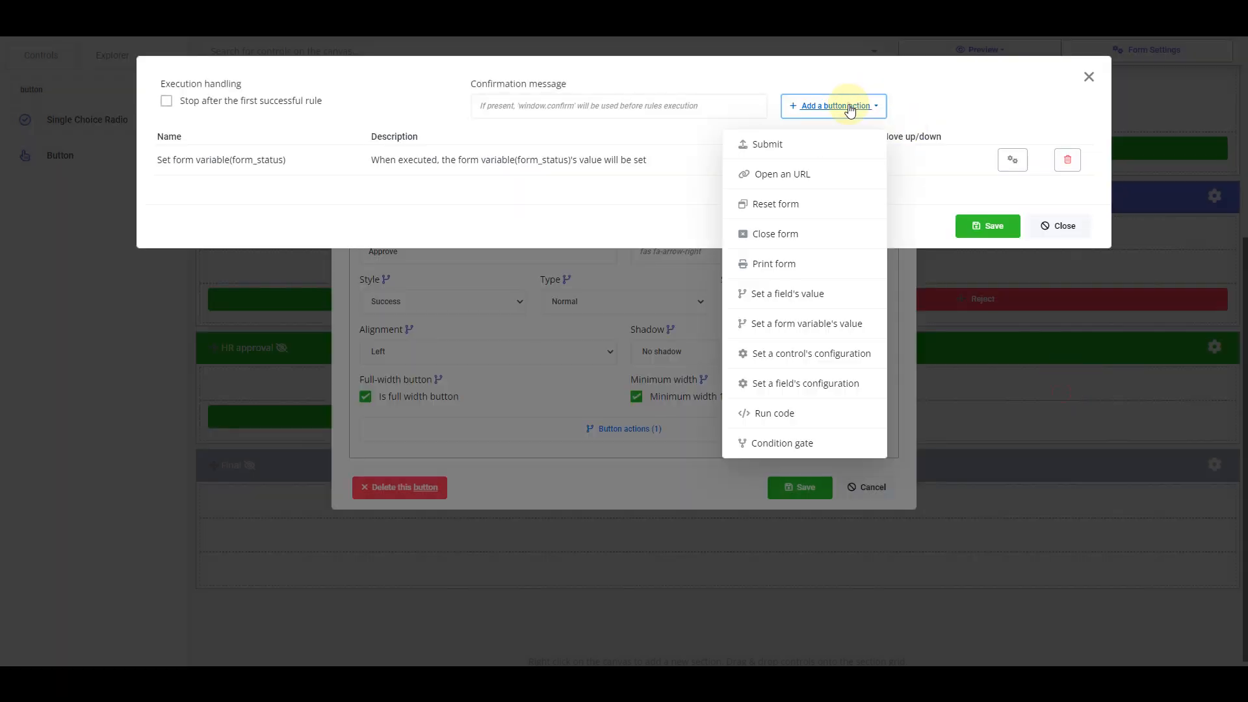
left_click(822, 151)
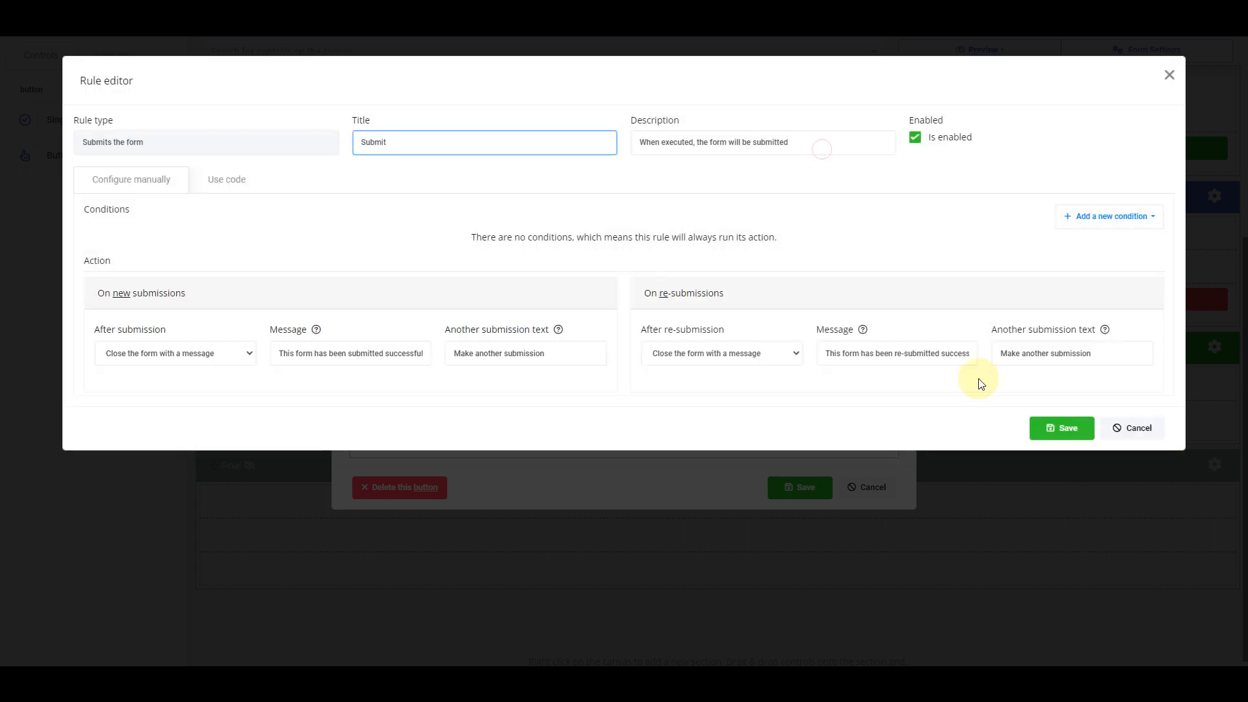
left_click(1048, 426)
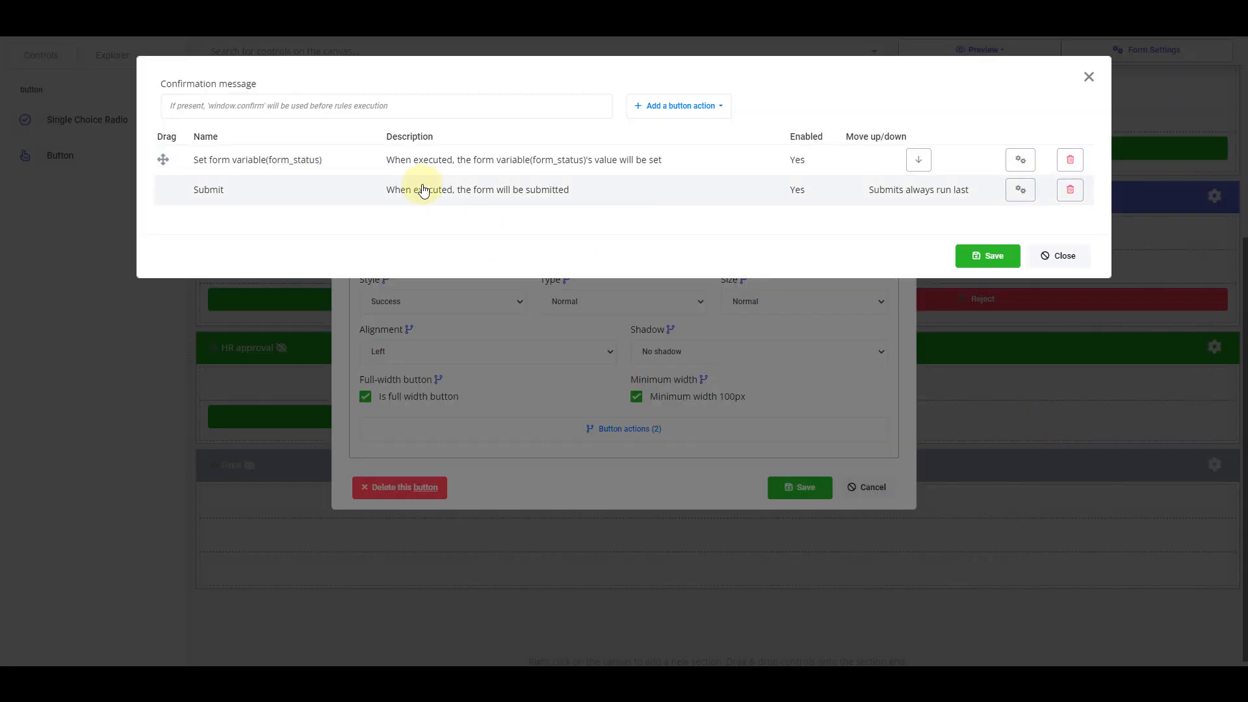
left_click(981, 258)
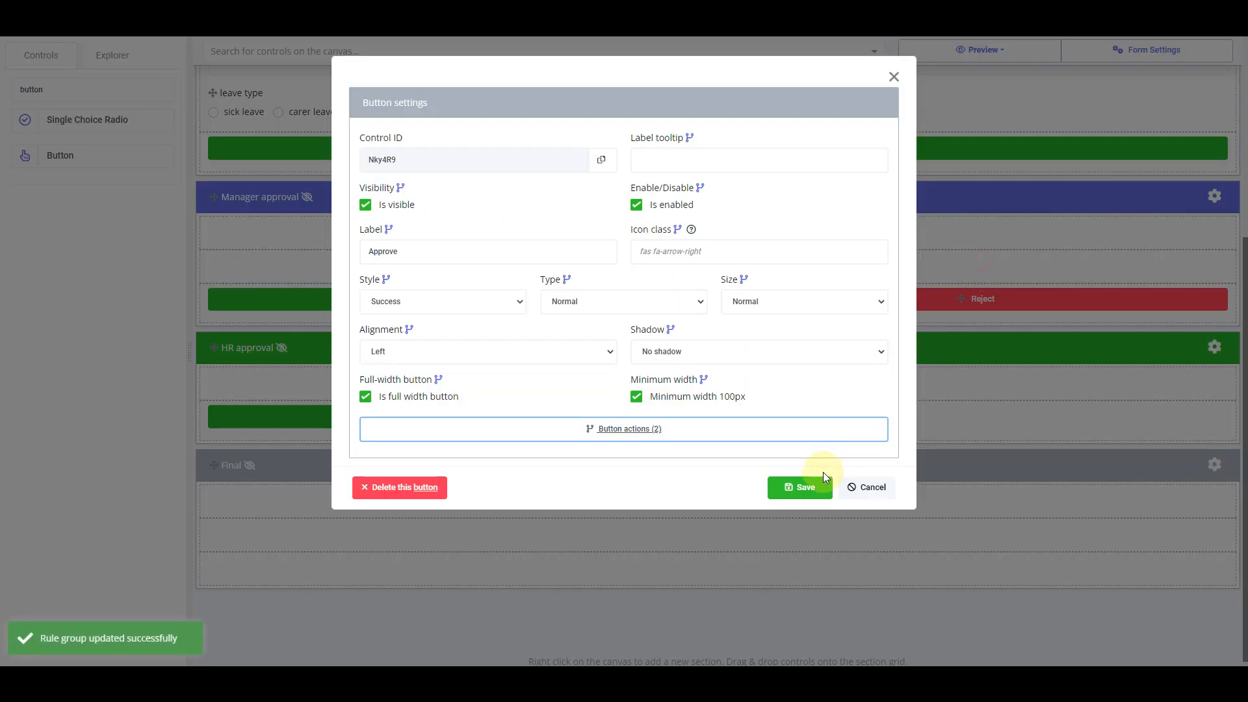
left_click(801, 487)
left_click_drag(60, 156, 922, 429)
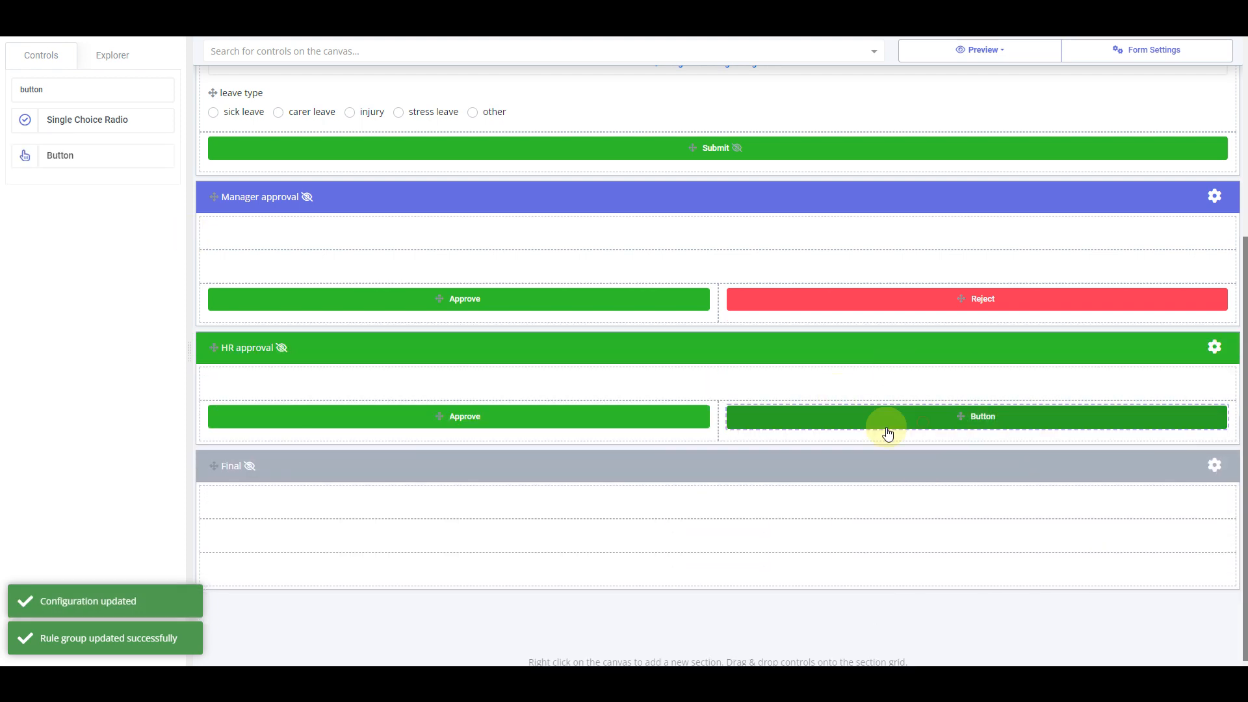
Label the new HR approval button Reject and add an action setting form_status to rejected
double_click(986, 424)
double_click(368, 251)
type("Reject")
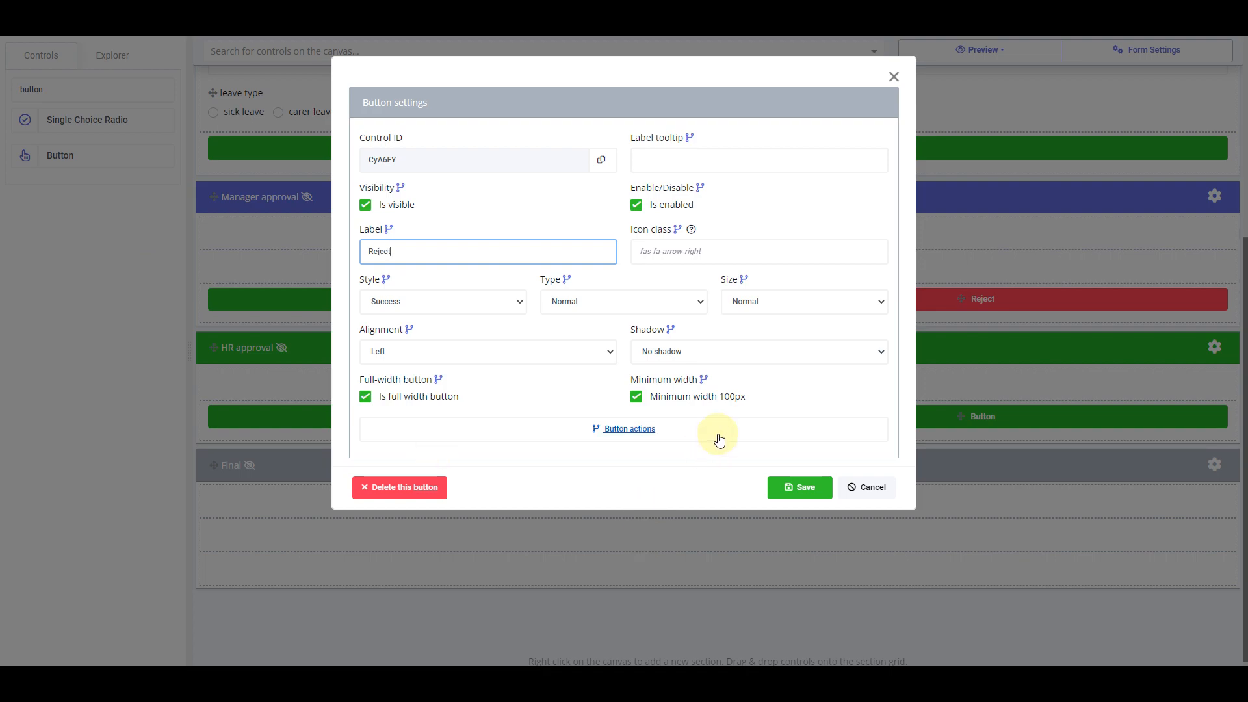
left_click(720, 440)
left_click(643, 104)
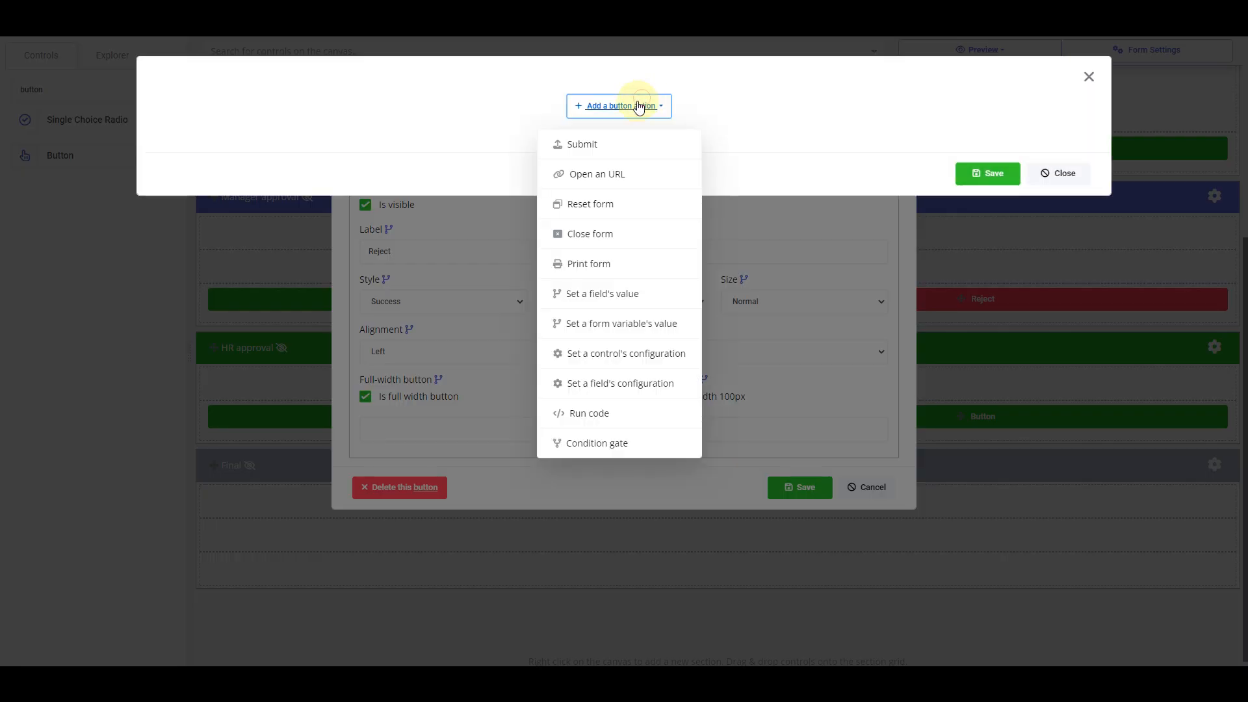
left_click(639, 323)
left_click(652, 107)
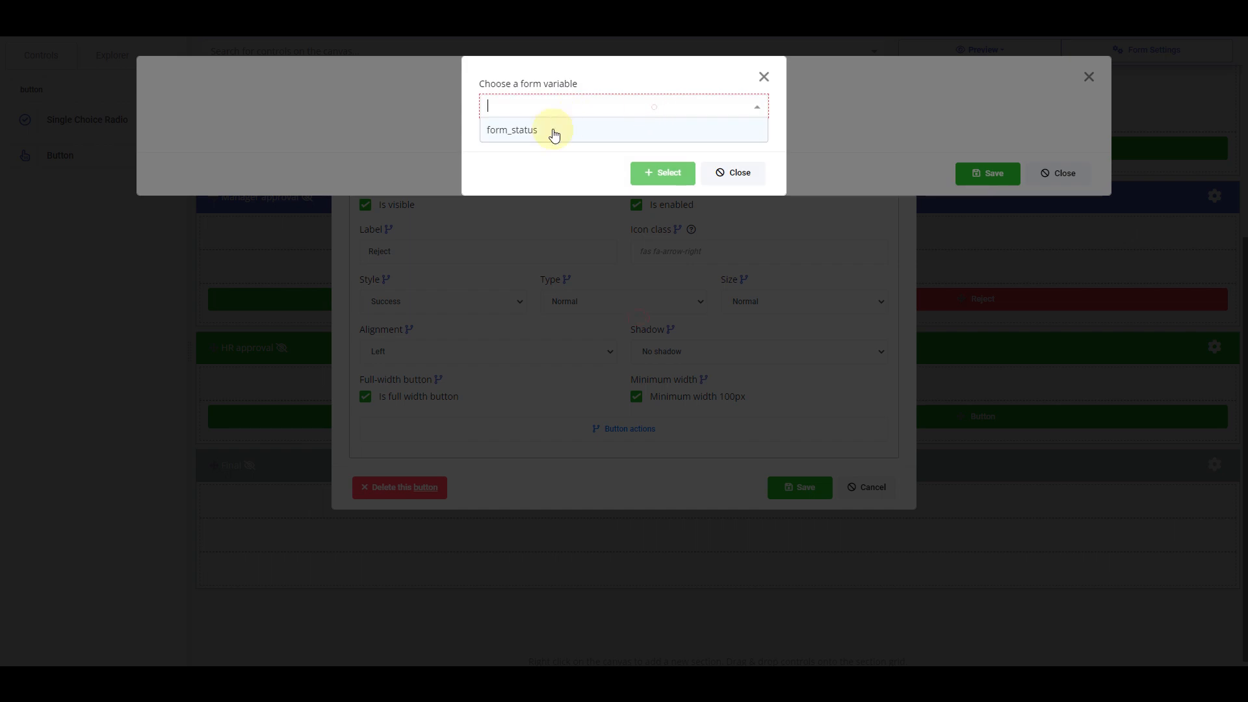
left_click(554, 134)
left_click(653, 175)
left_click(715, 330)
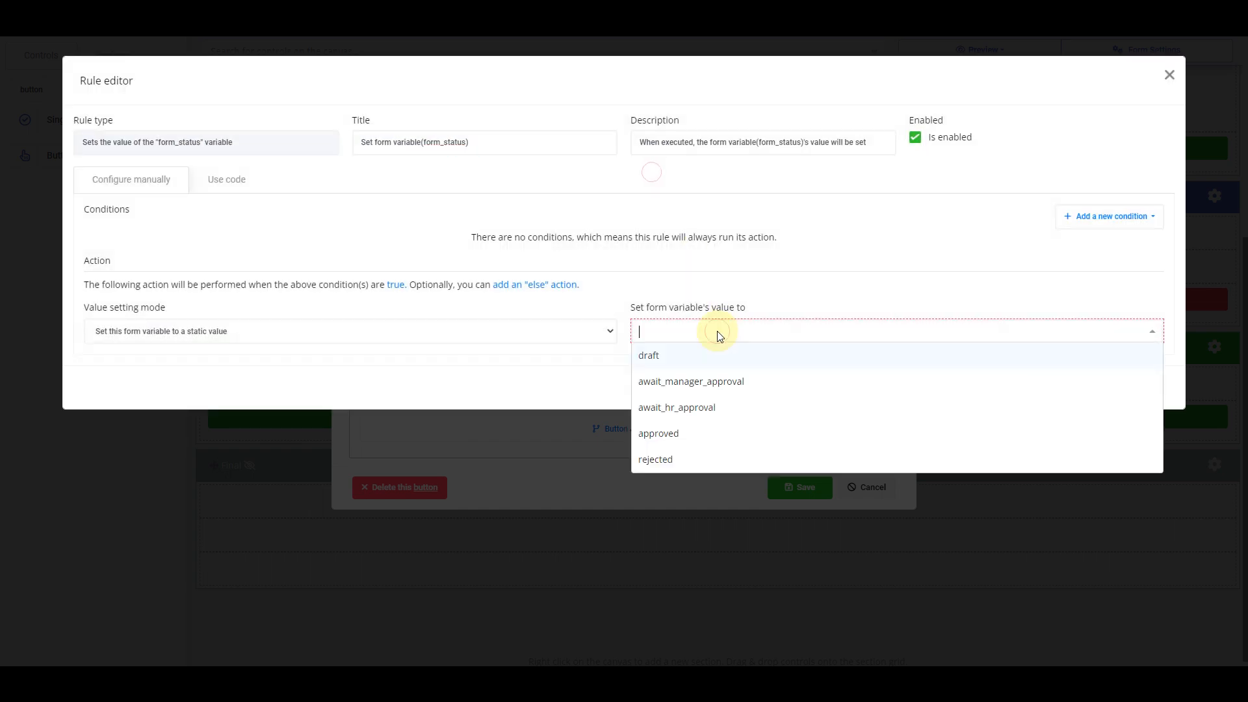
left_click(660, 458)
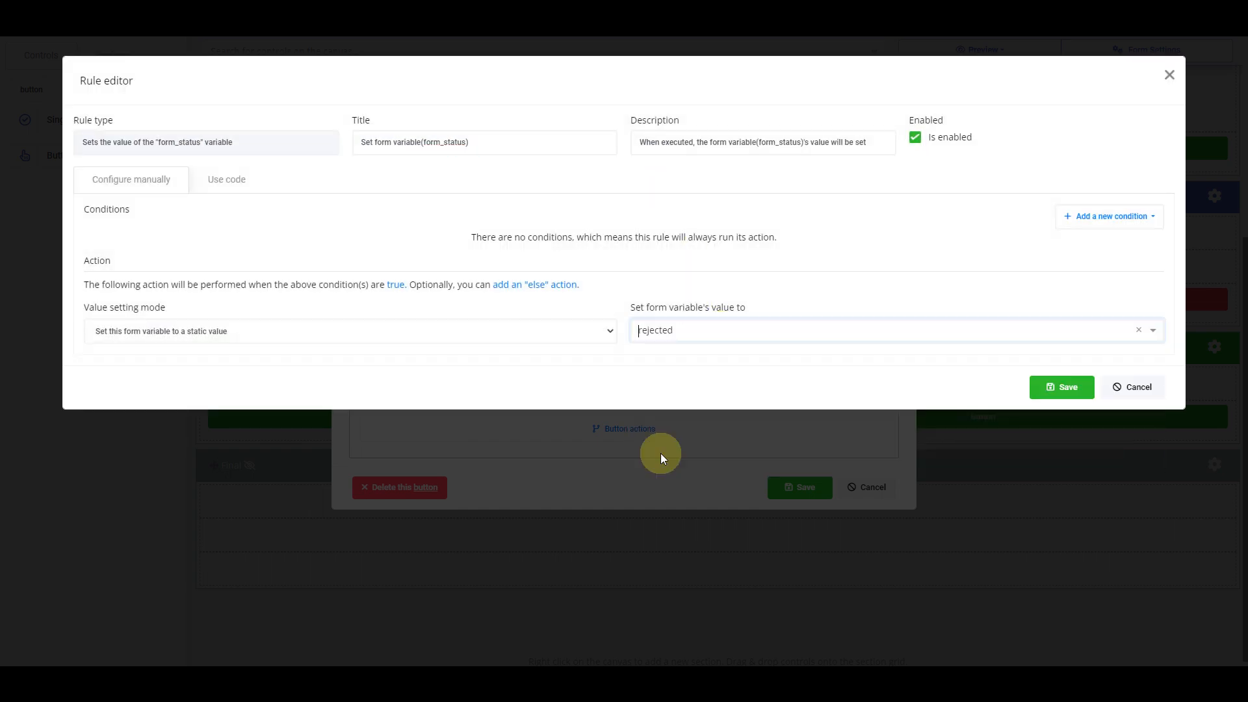
left_click(1047, 388)
Add a Submit action after the status change and save the Reject button's settings
left_click(858, 109)
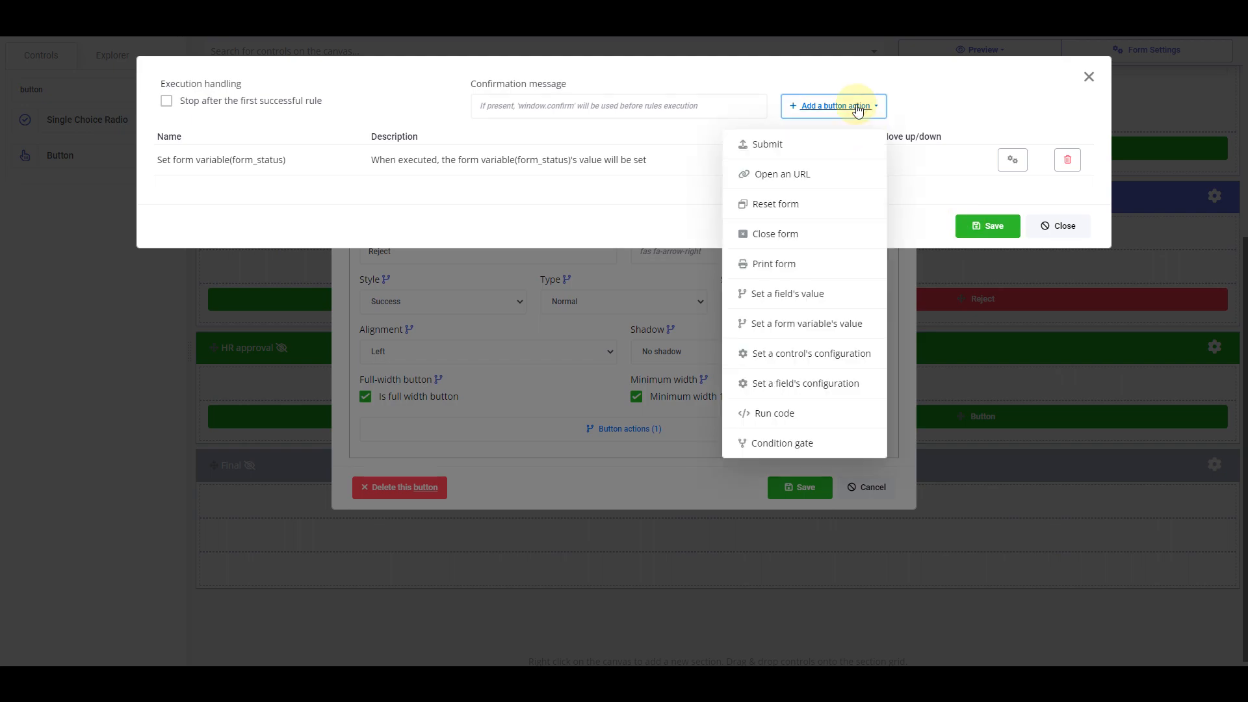
left_click(808, 145)
left_click(1049, 426)
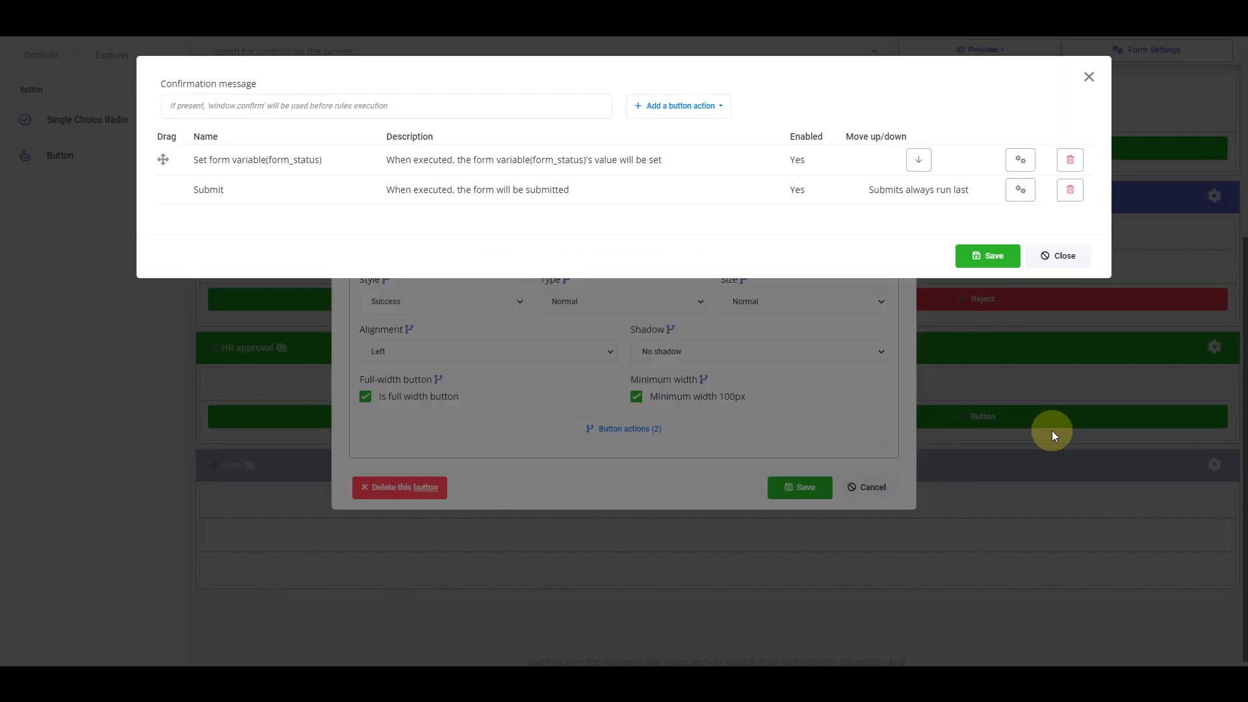
left_click(997, 257)
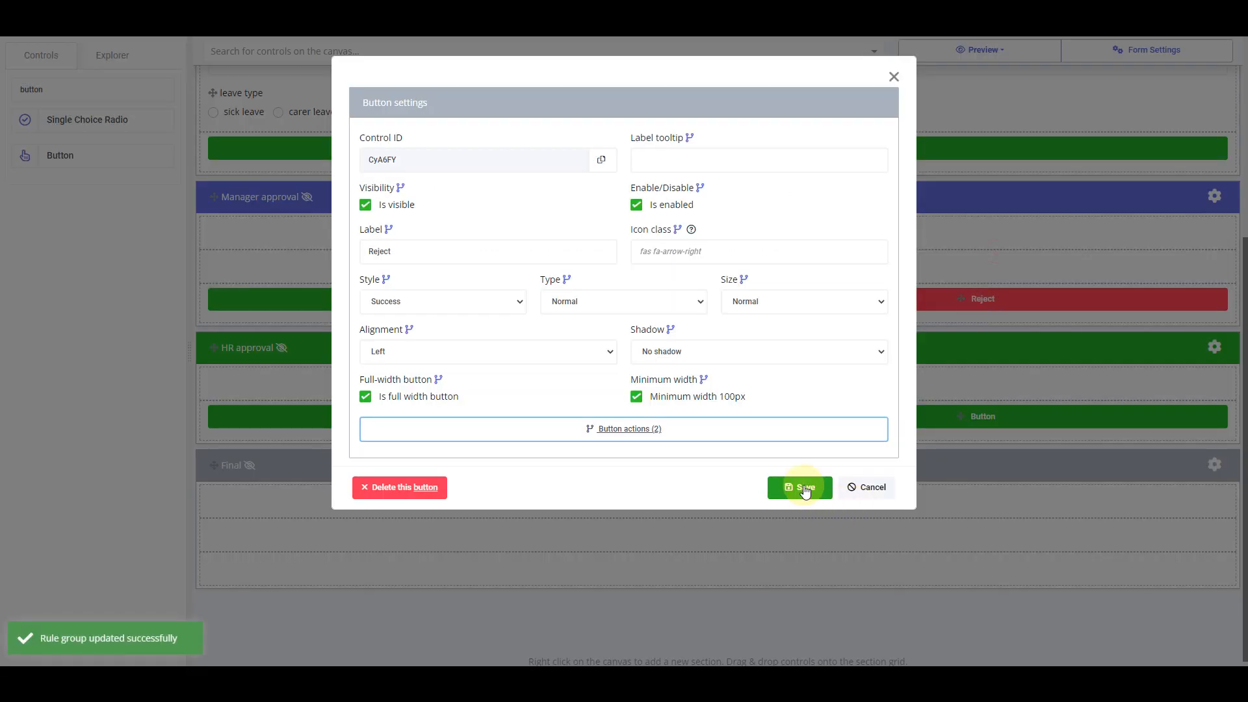
left_click(805, 488)
Change the HR approval Reject button's style to Danger and save it
left_click(885, 421)
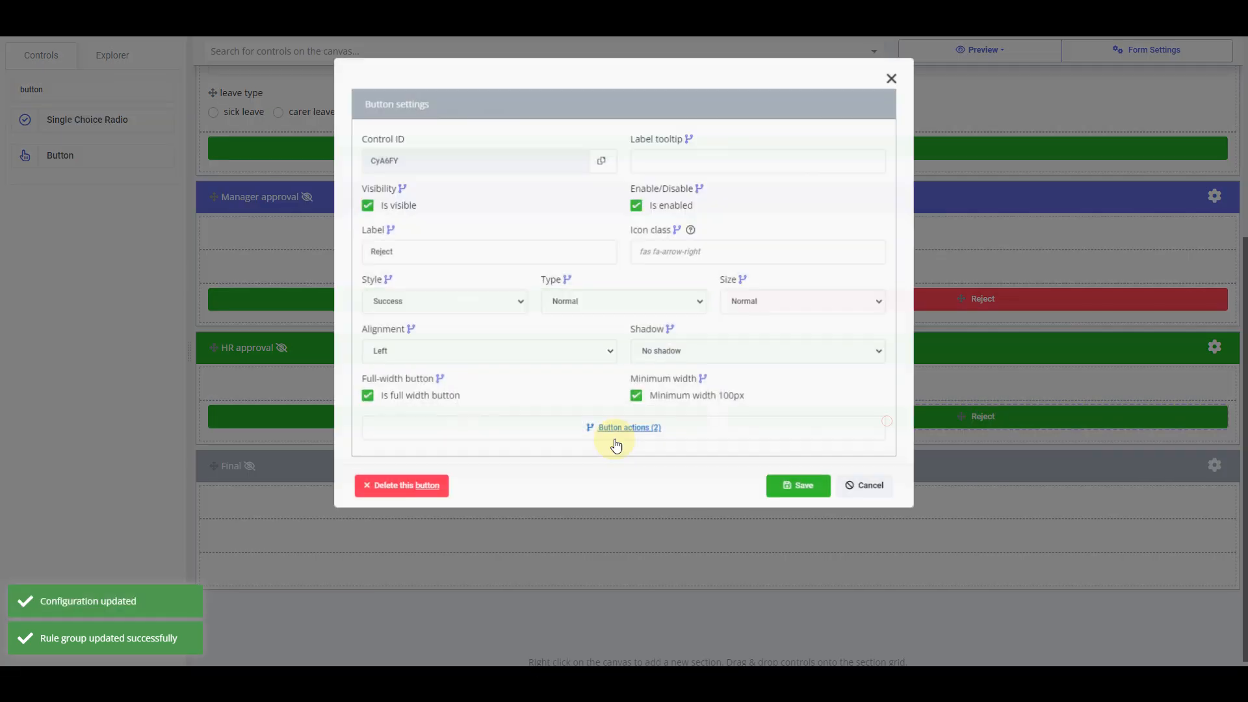
left_click(443, 302)
left_click(458, 370)
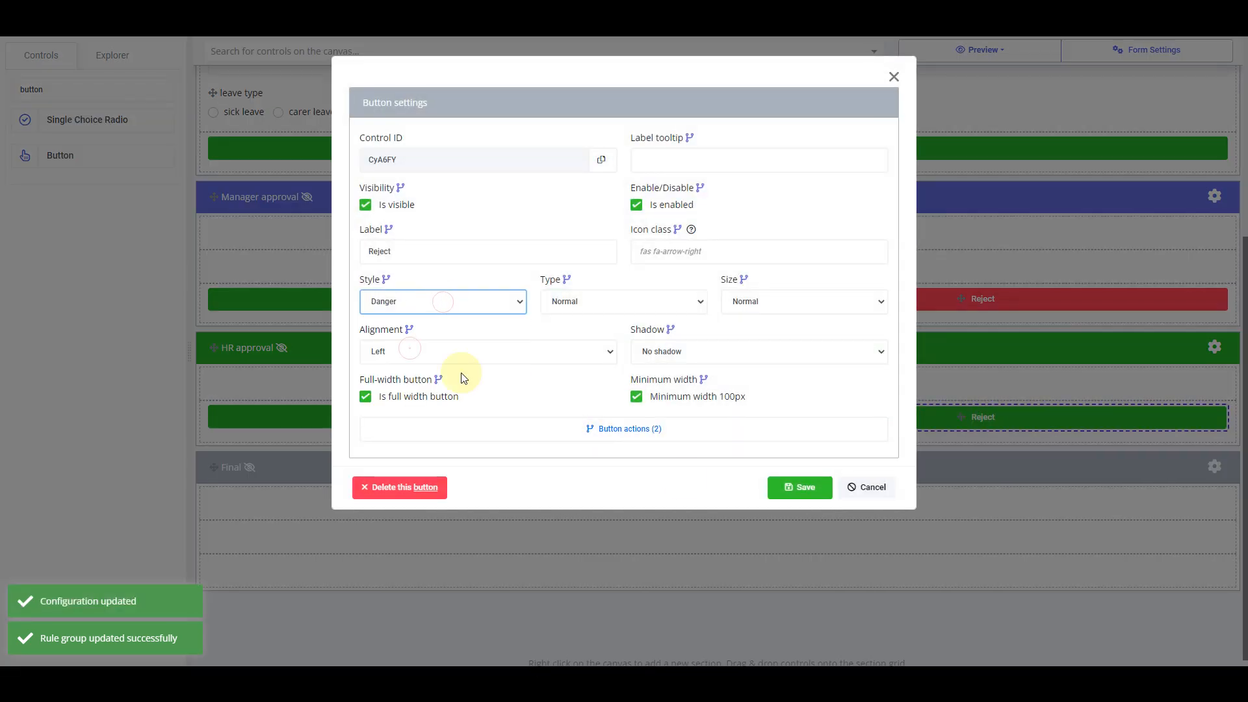
left_click(803, 489)
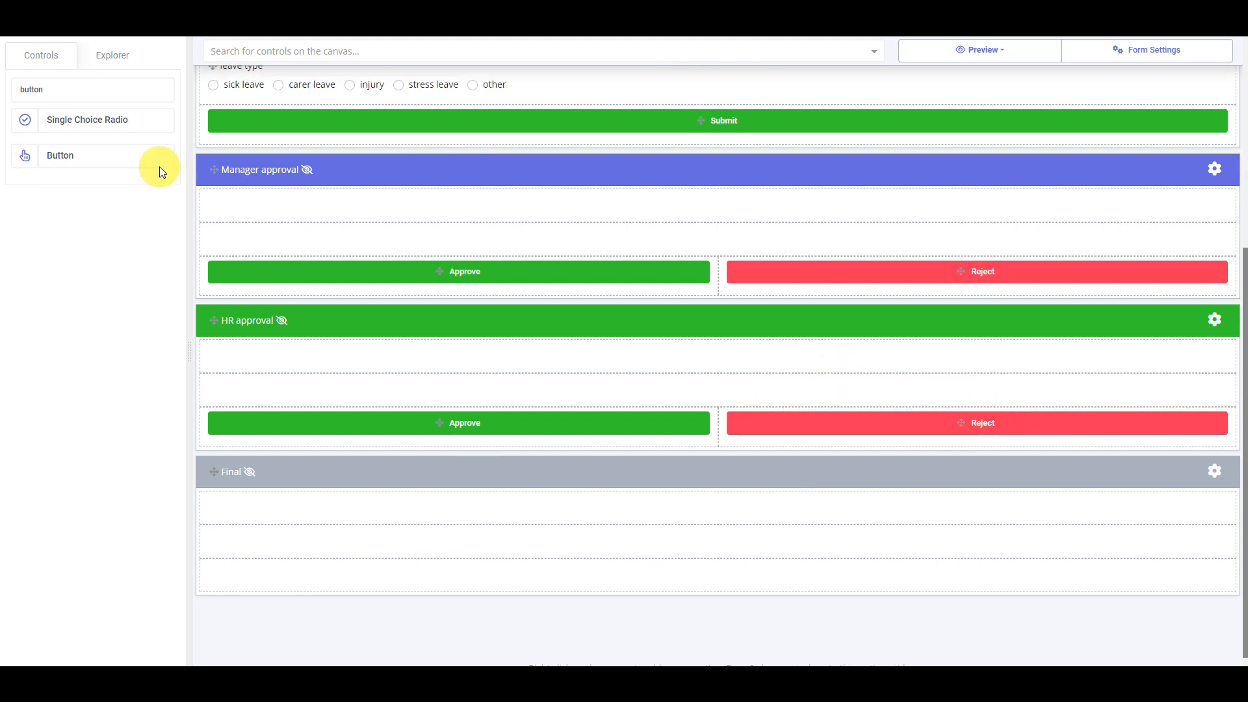
double_click(103, 89)
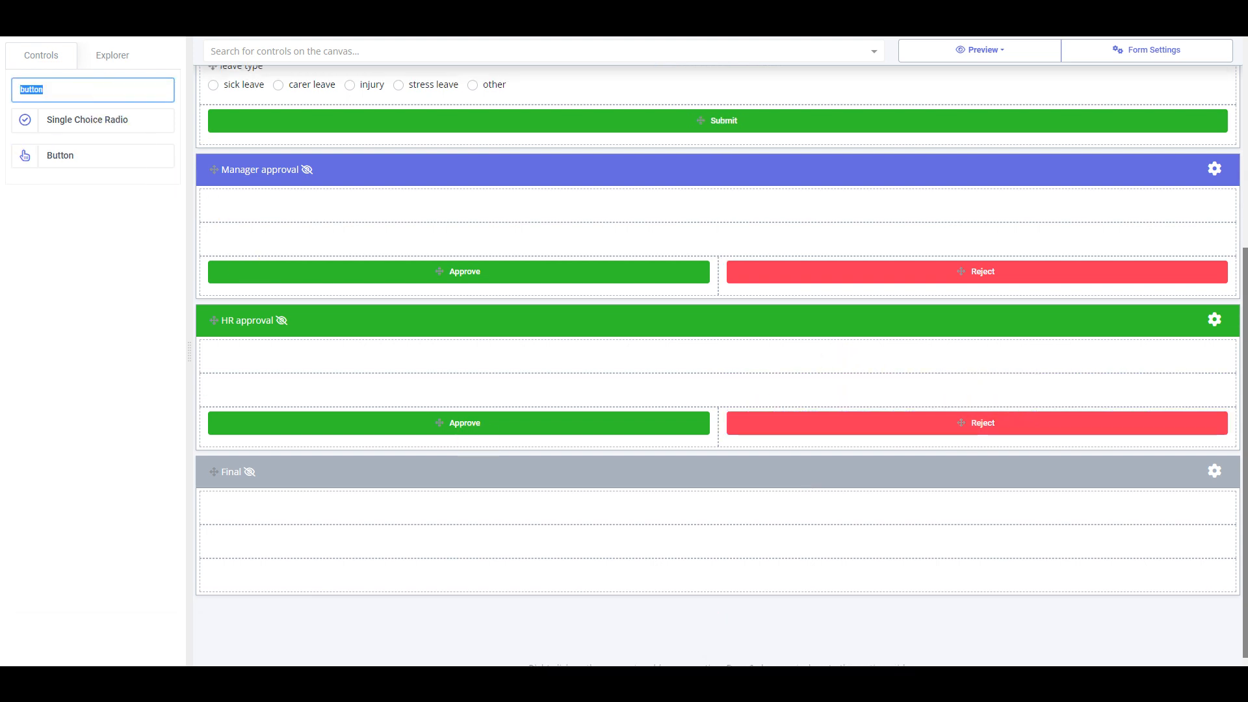
Add a label to the Final section's first row as a green Success 'Approved' color badge
type("label")
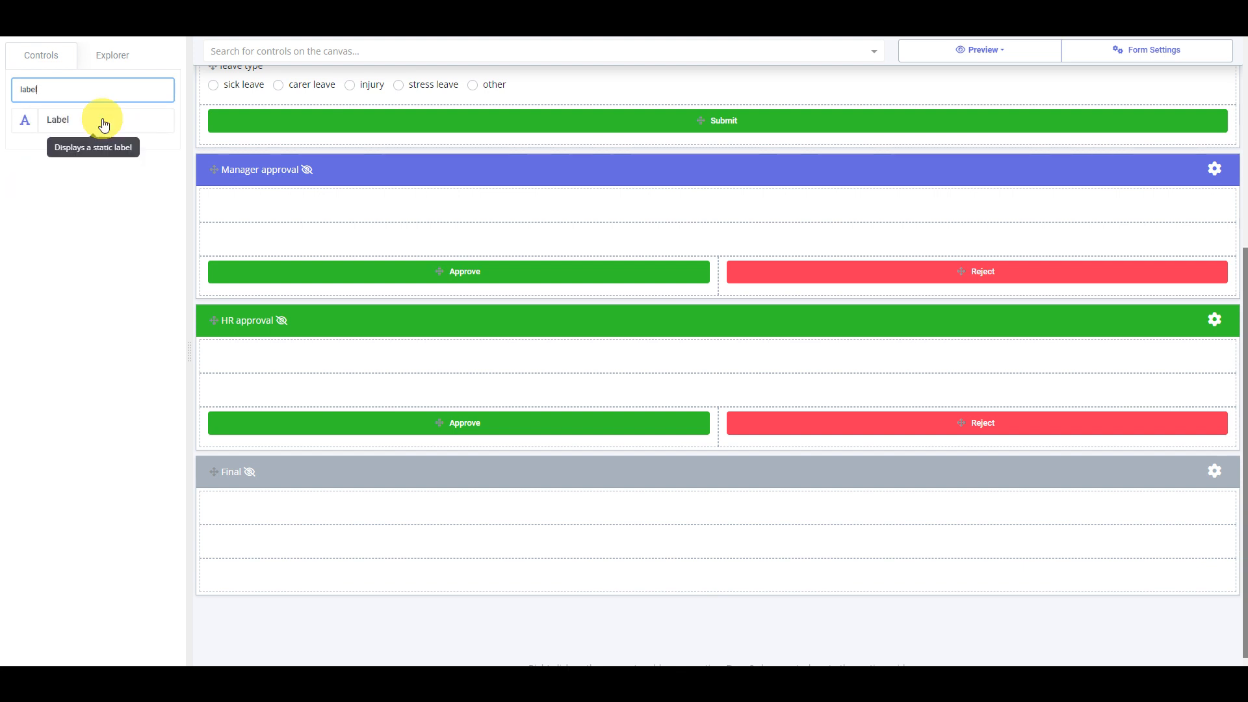
left_click_drag(100, 121, 731, 516)
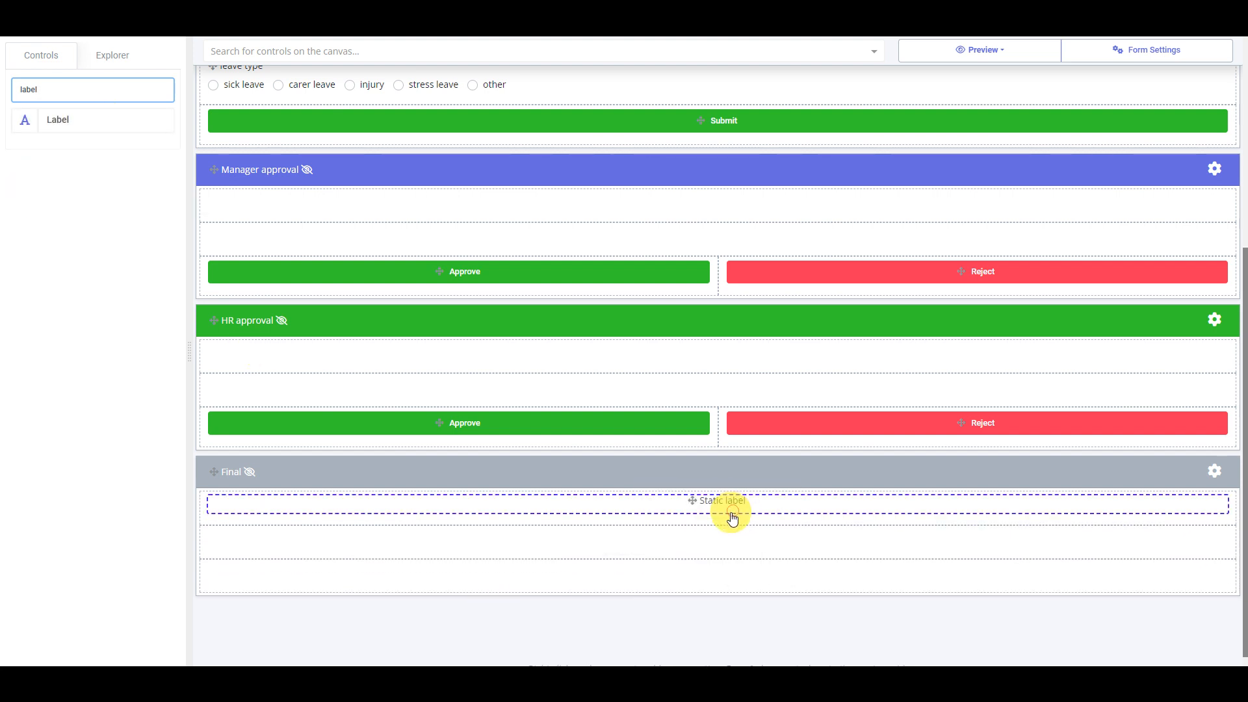
left_click(741, 505)
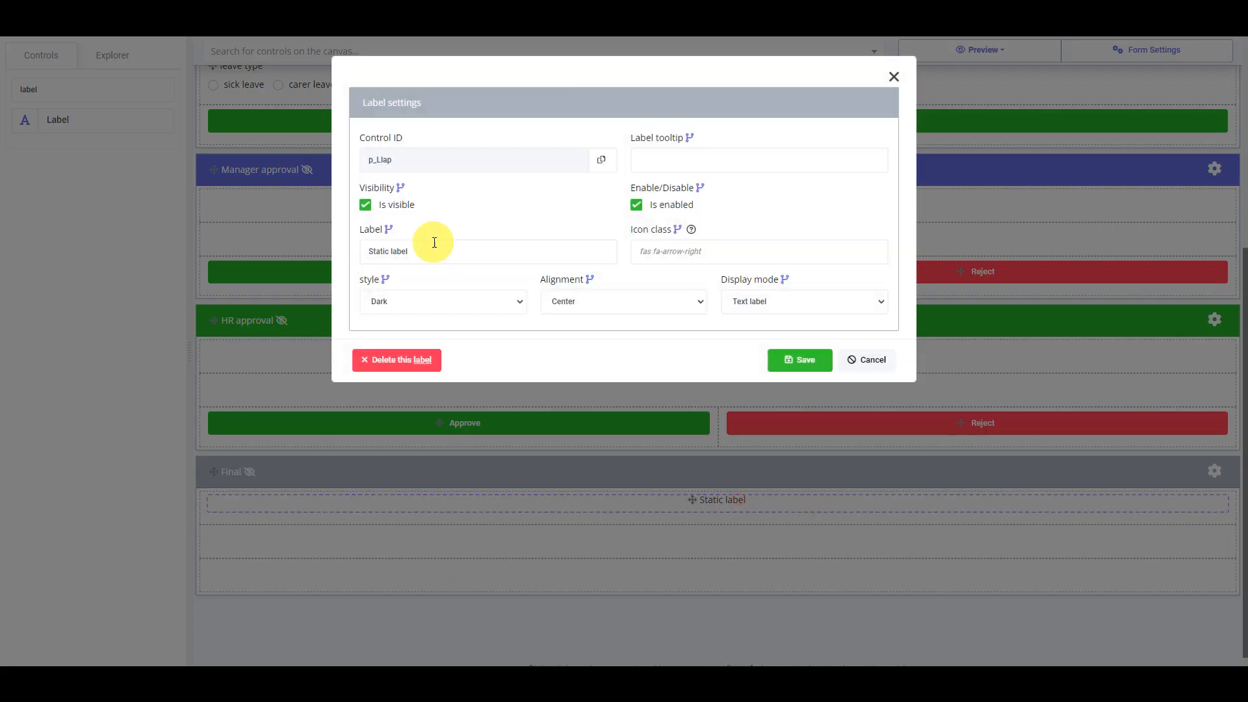
triple_click(435, 251)
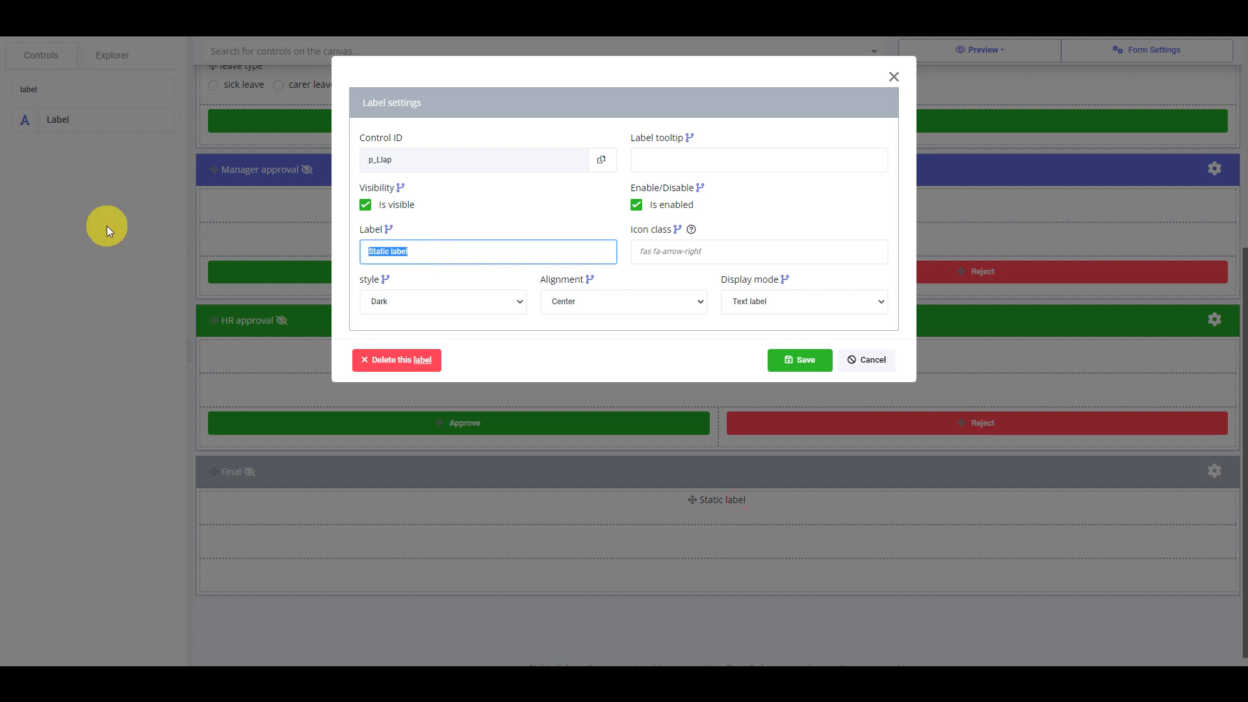
left_click(413, 299)
left_click(409, 337)
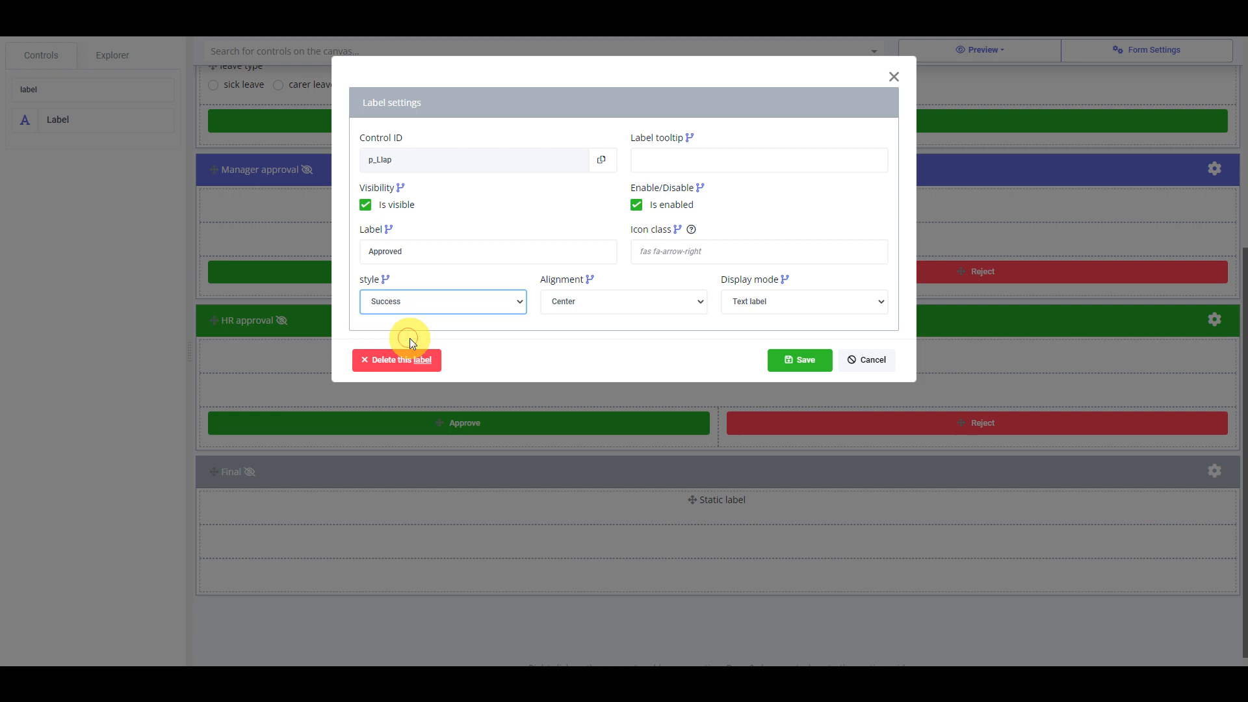
left_click(701, 304)
left_click(738, 310)
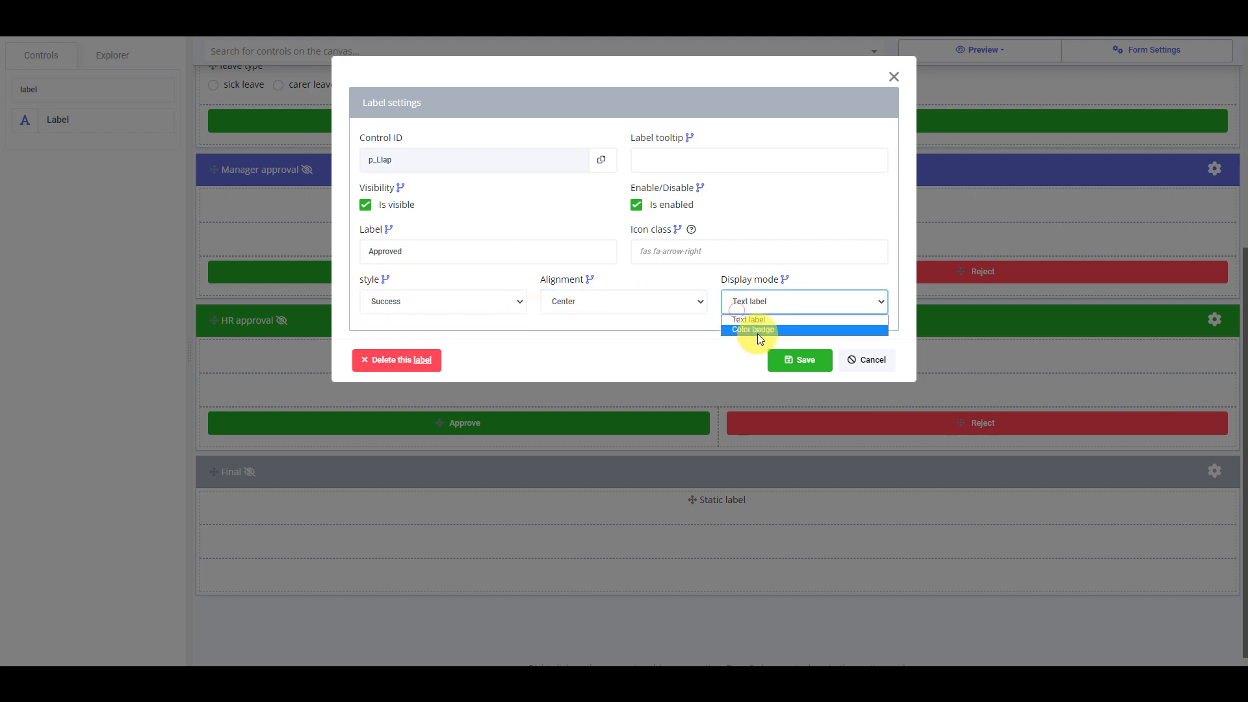
left_click(760, 329)
left_click(791, 374)
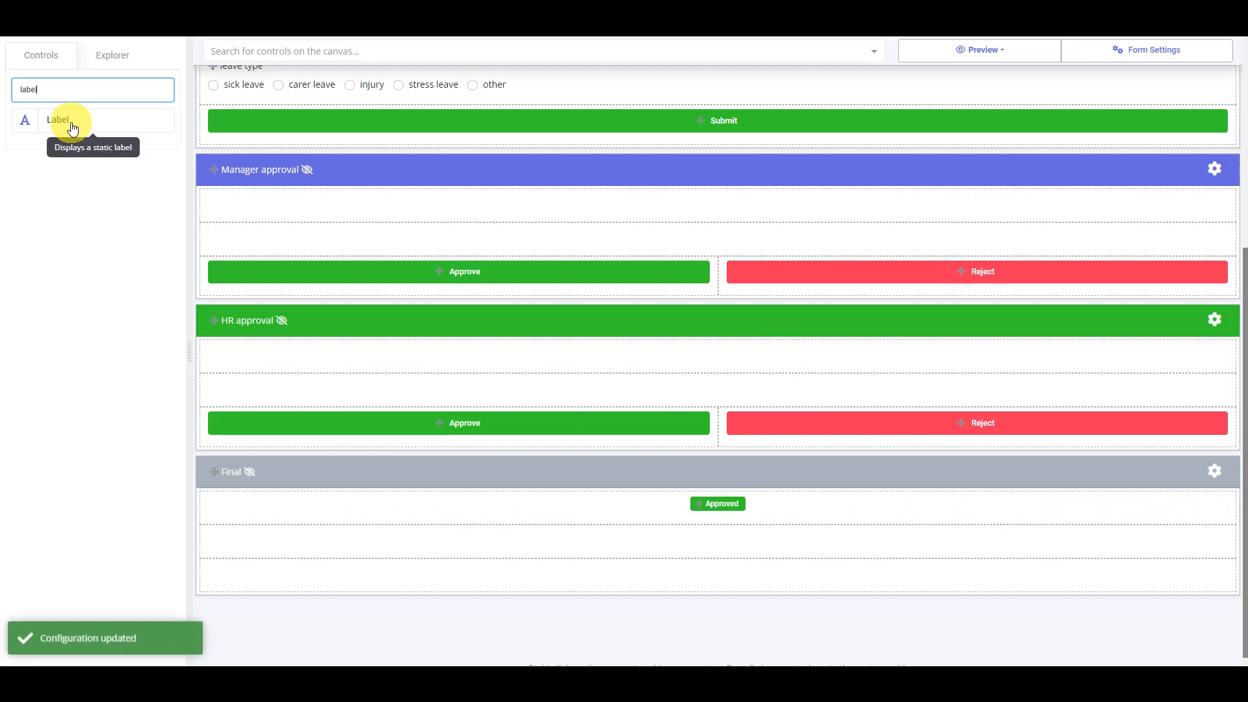
Add a second label reading 'Rejected' as a red Danger color badge in the next row
left_click_drag(70, 120, 741, 543)
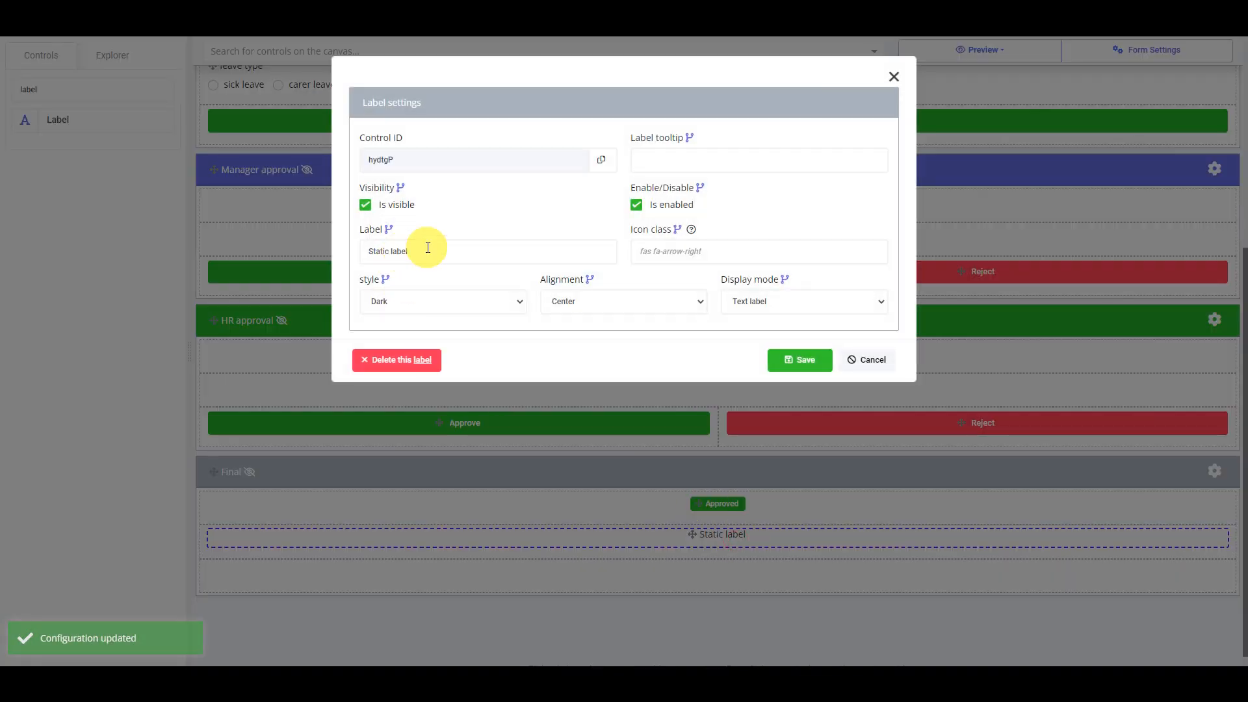
left_click_drag(423, 251, 154, 250)
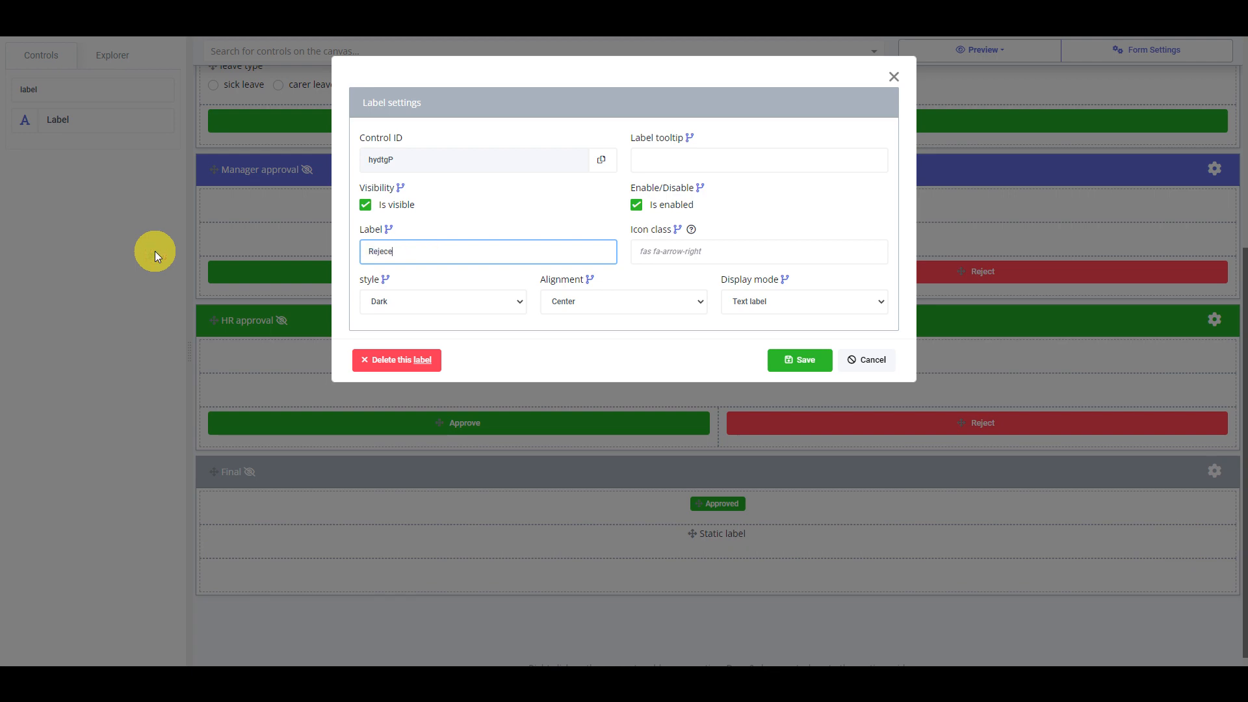
type("Rejected")
left_click(509, 302)
left_click(422, 348)
left_click(768, 312)
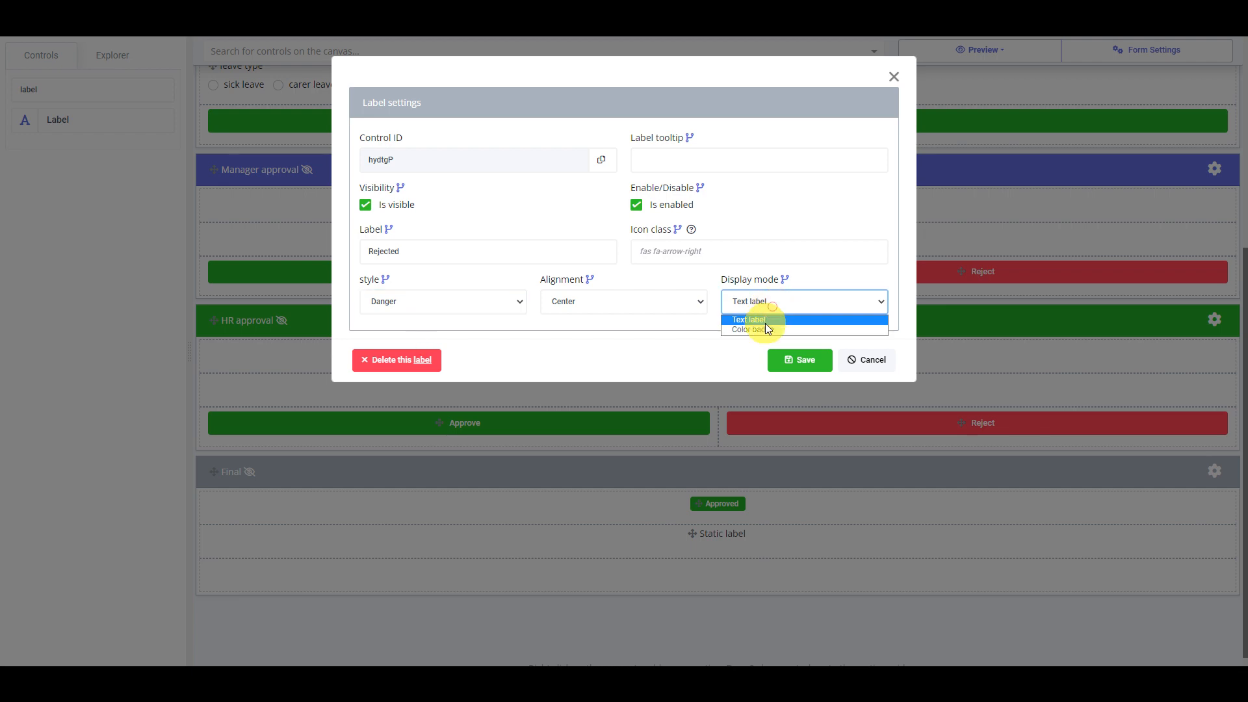
left_click(765, 325)
left_click(795, 361)
left_click(720, 505)
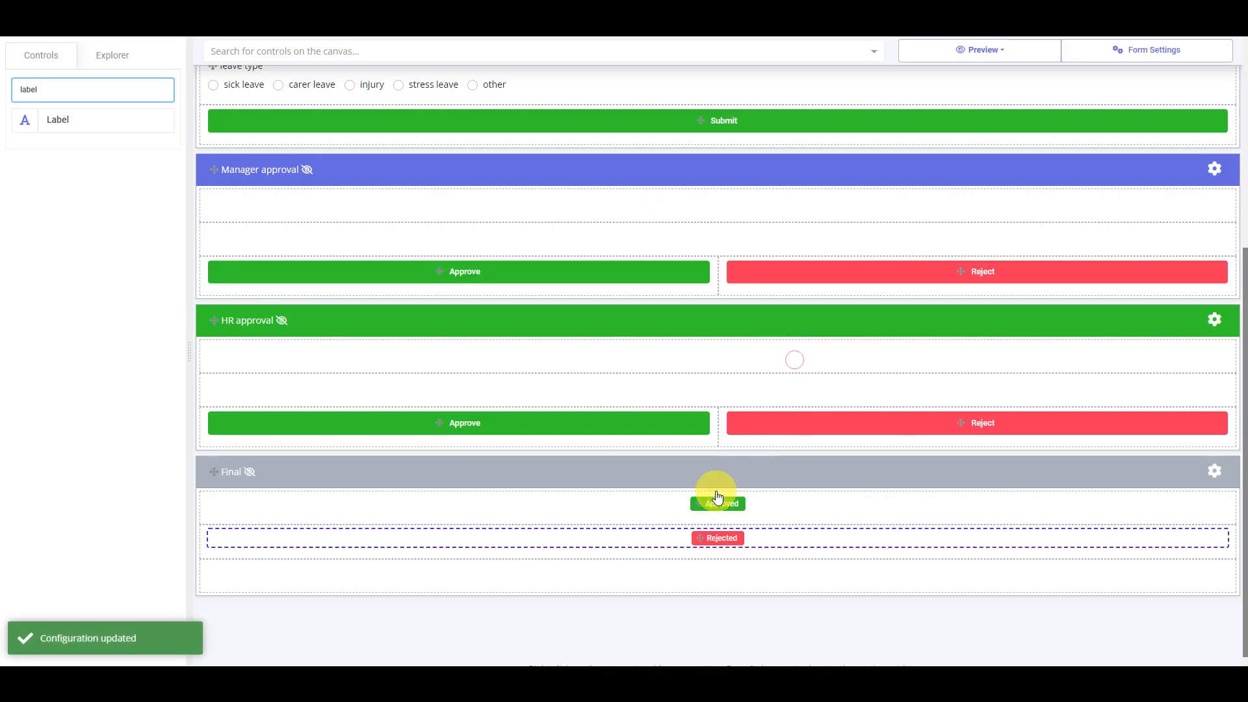
Start a visibility rule on the Approved label with a condition on form_status
double_click(720, 505)
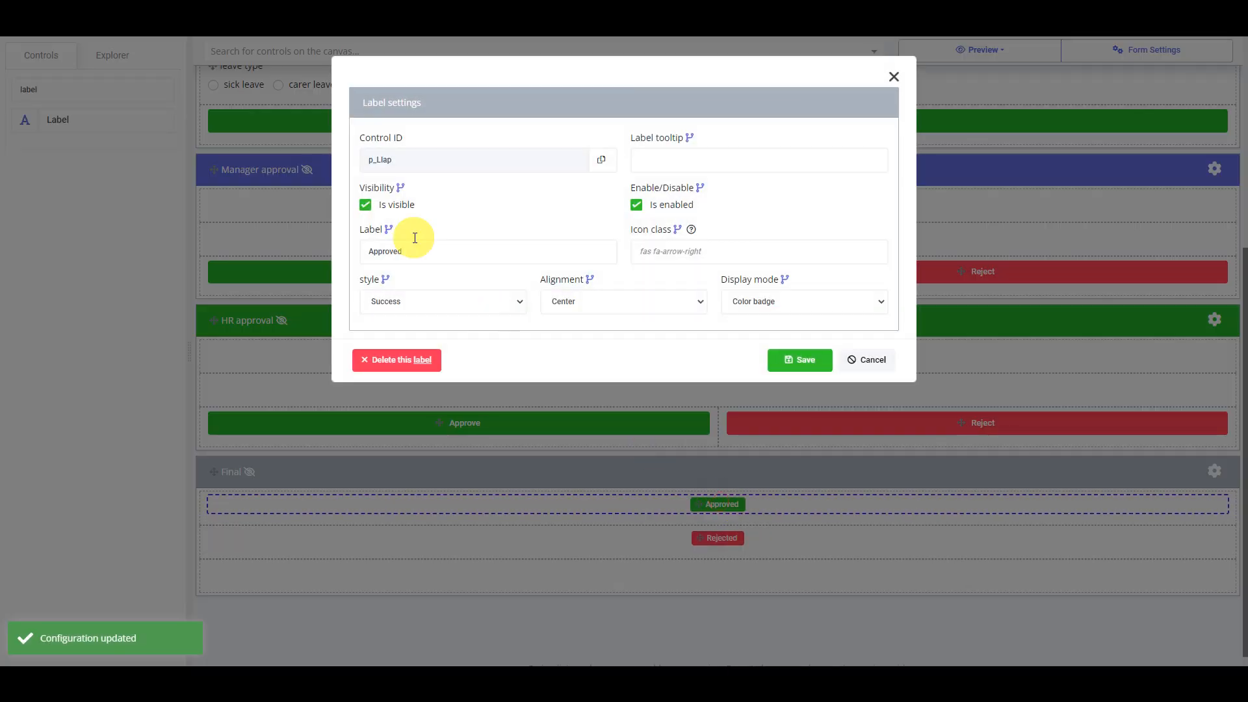
left_click(401, 189)
left_click(613, 125)
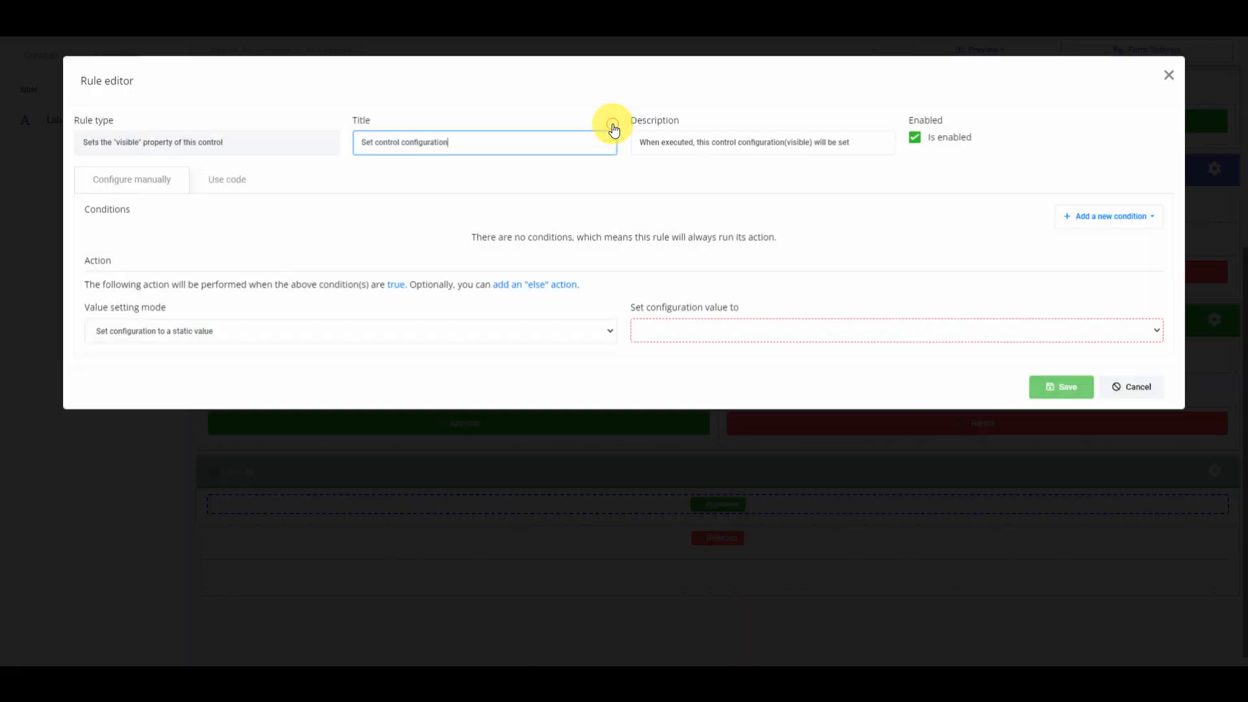
left_click(1105, 219)
left_click(1102, 259)
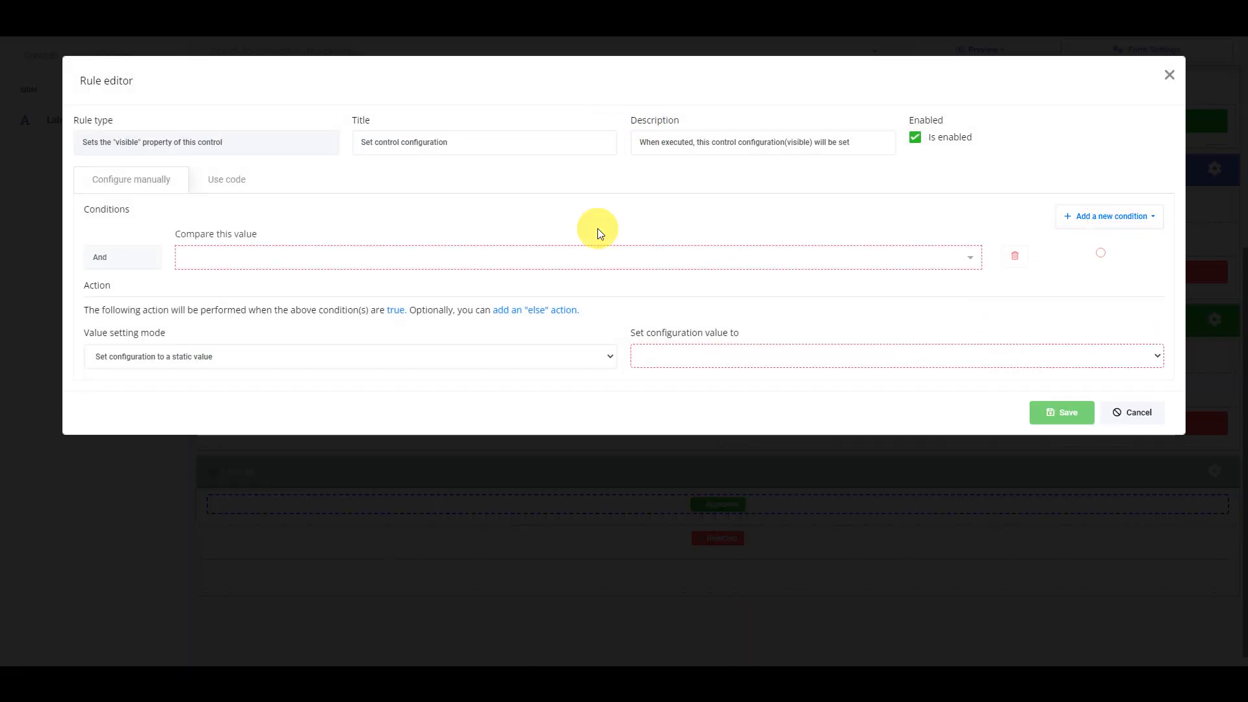
left_click(569, 248)
type("status")
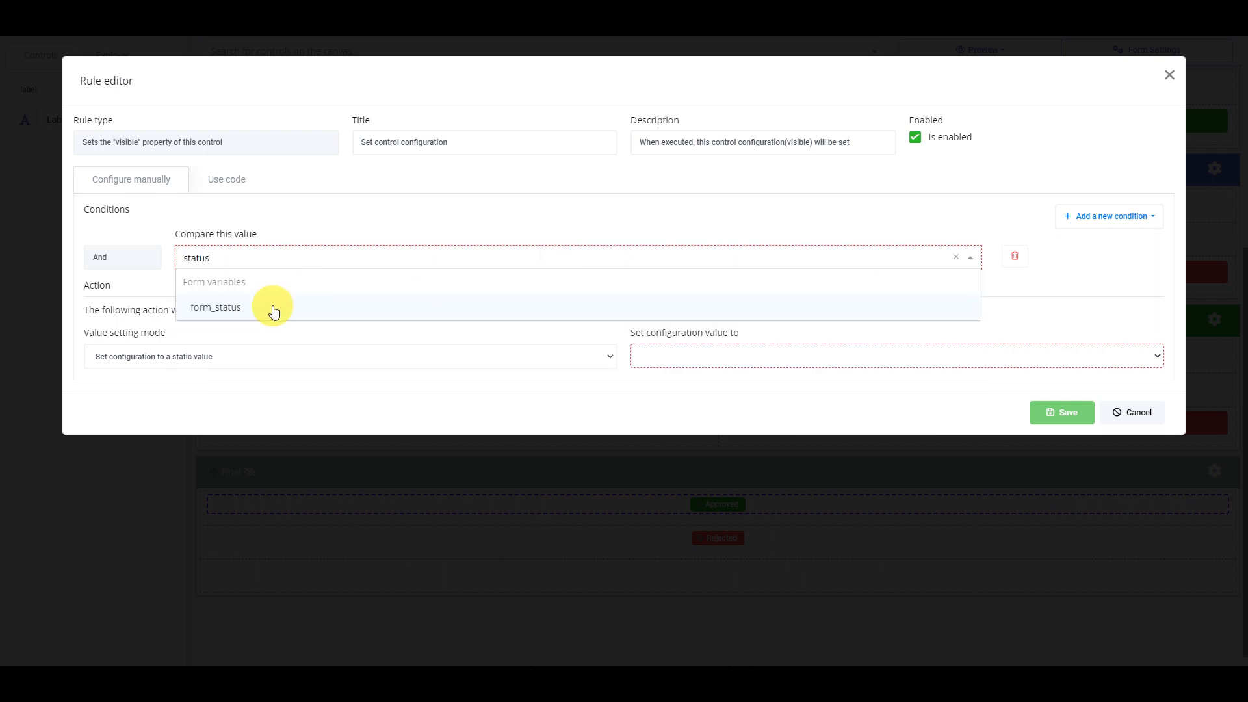
left_click(273, 311)
Finish the Approved rule as form_status Equal approved → Visible and save the label
left_click(653, 255)
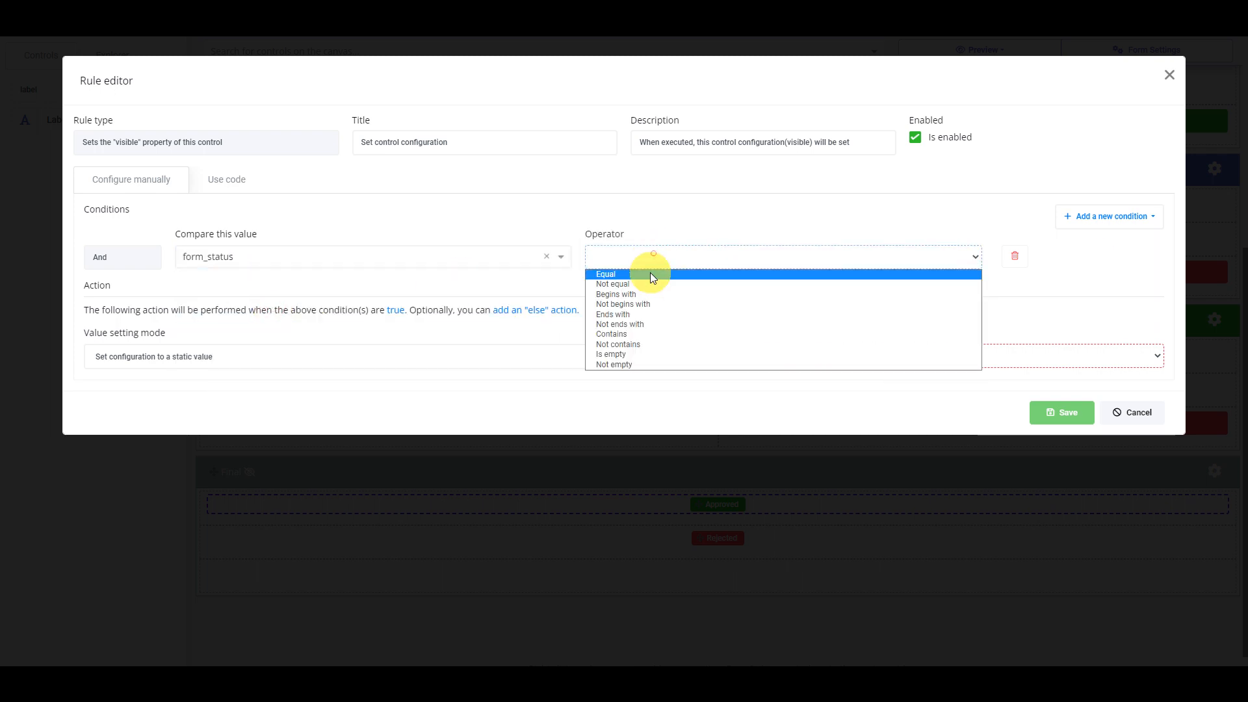
left_click(650, 271)
left_click(803, 274)
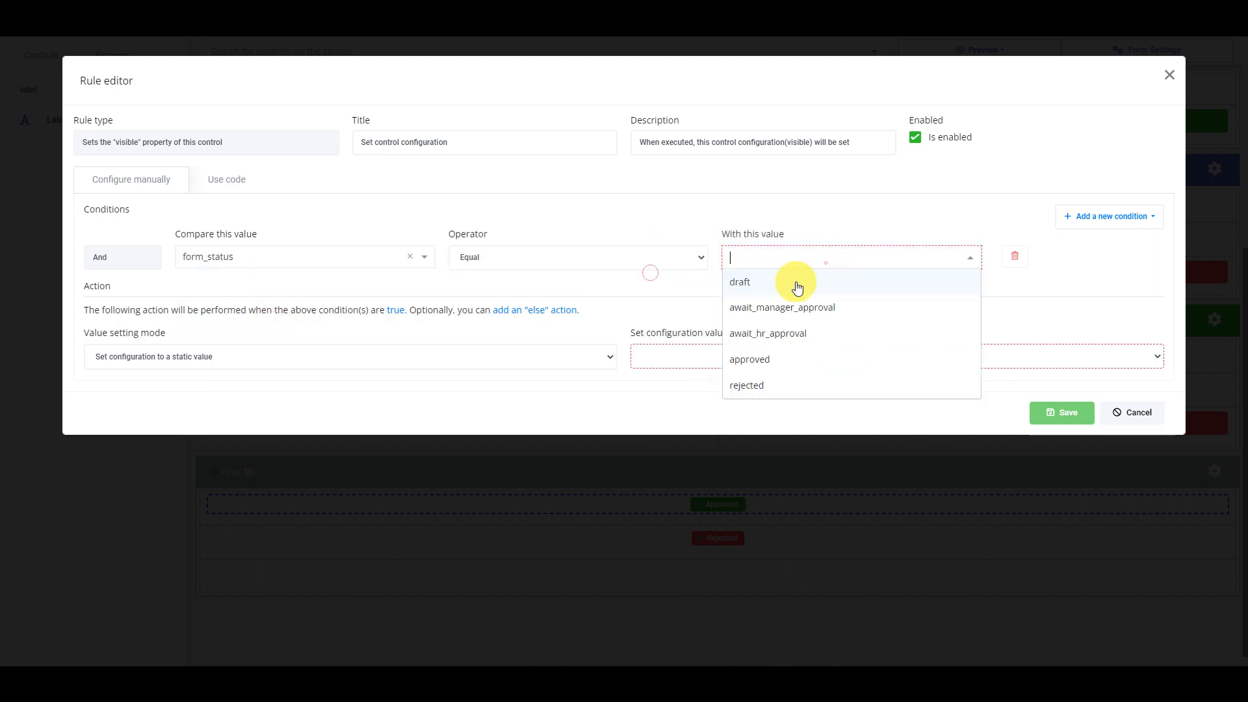
left_click(748, 357)
left_click(705, 354)
left_click(656, 375)
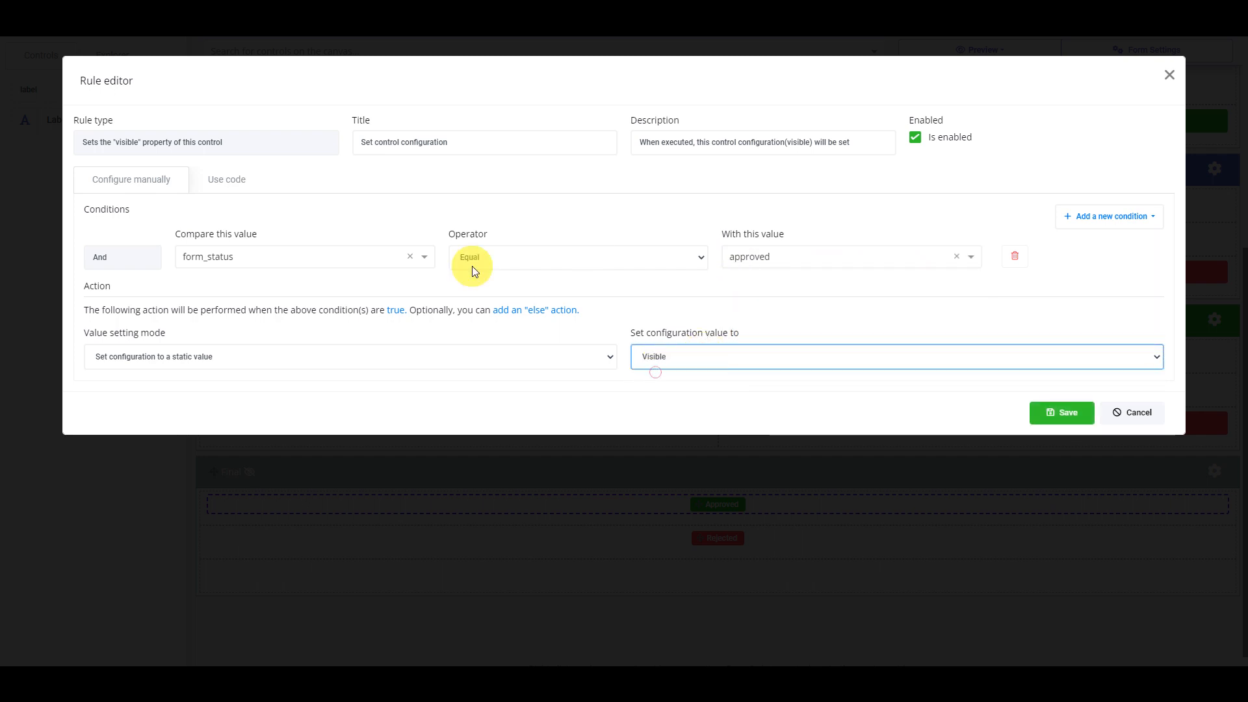
left_click(1061, 412)
left_click(978, 239)
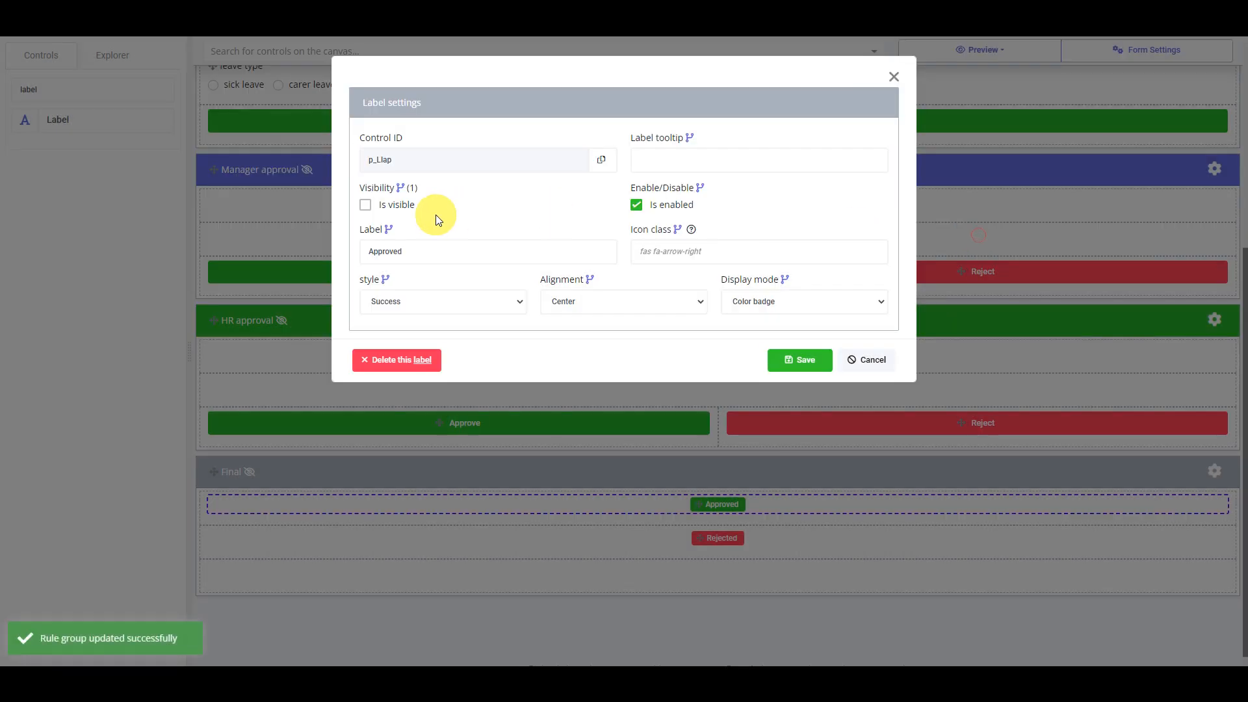
left_click(791, 361)
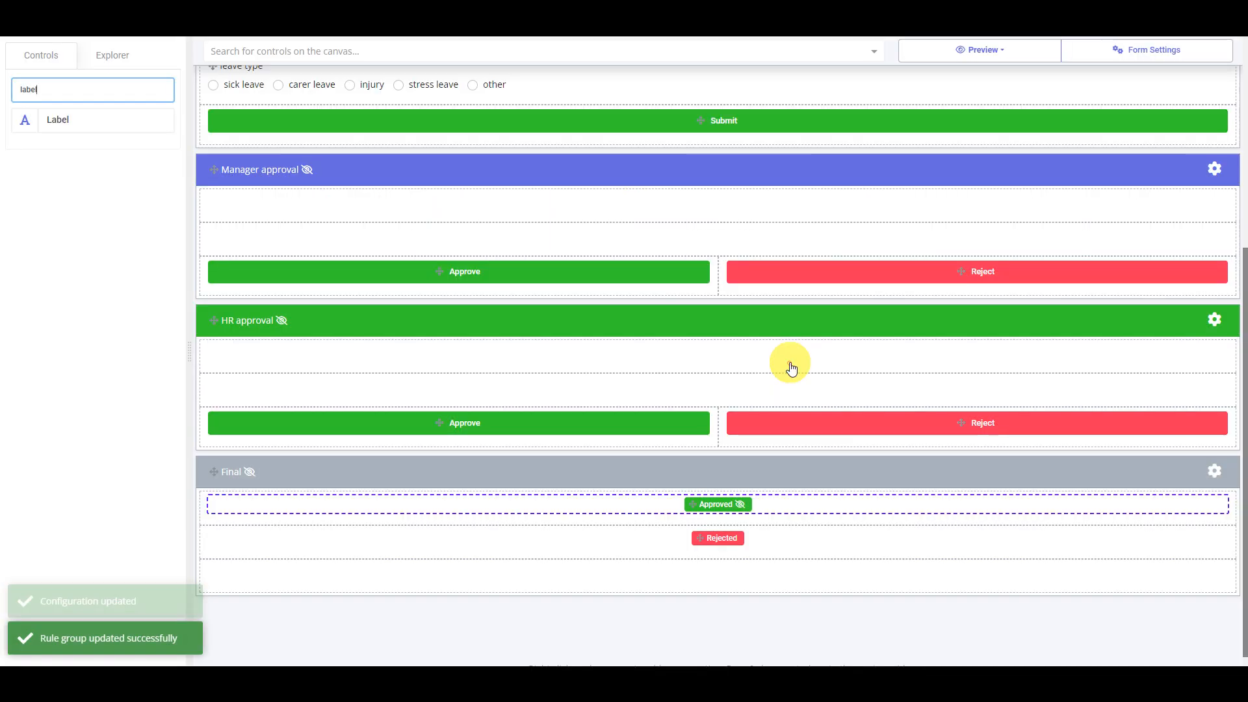
Hide the Rejected label by default and start a Visible rule with a field-to-value condition
left_click(740, 539)
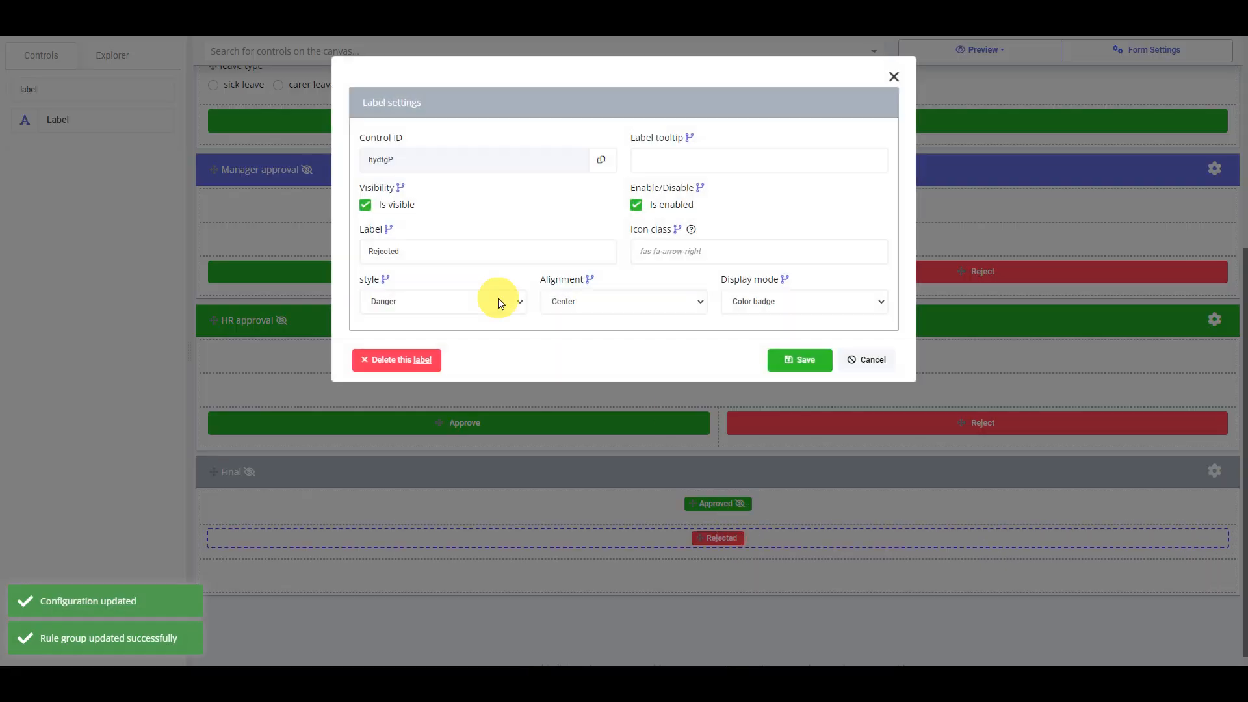
left_click(389, 206)
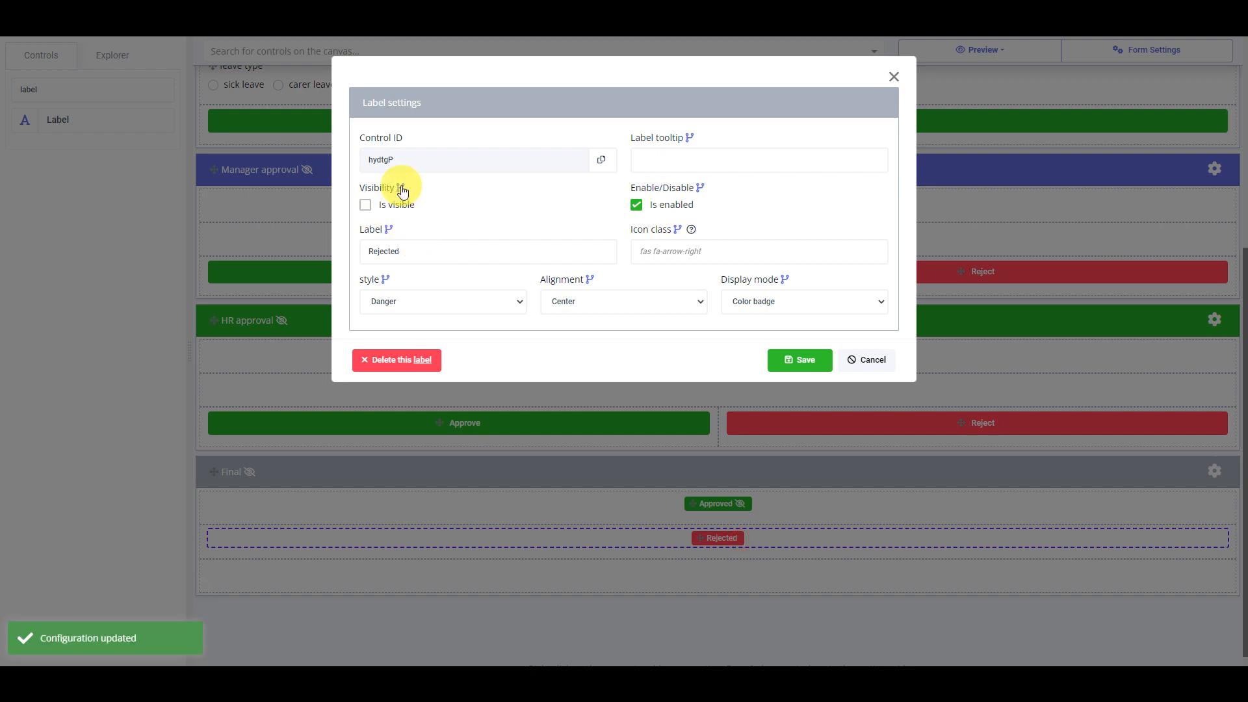
left_click(401, 189)
left_click(629, 120)
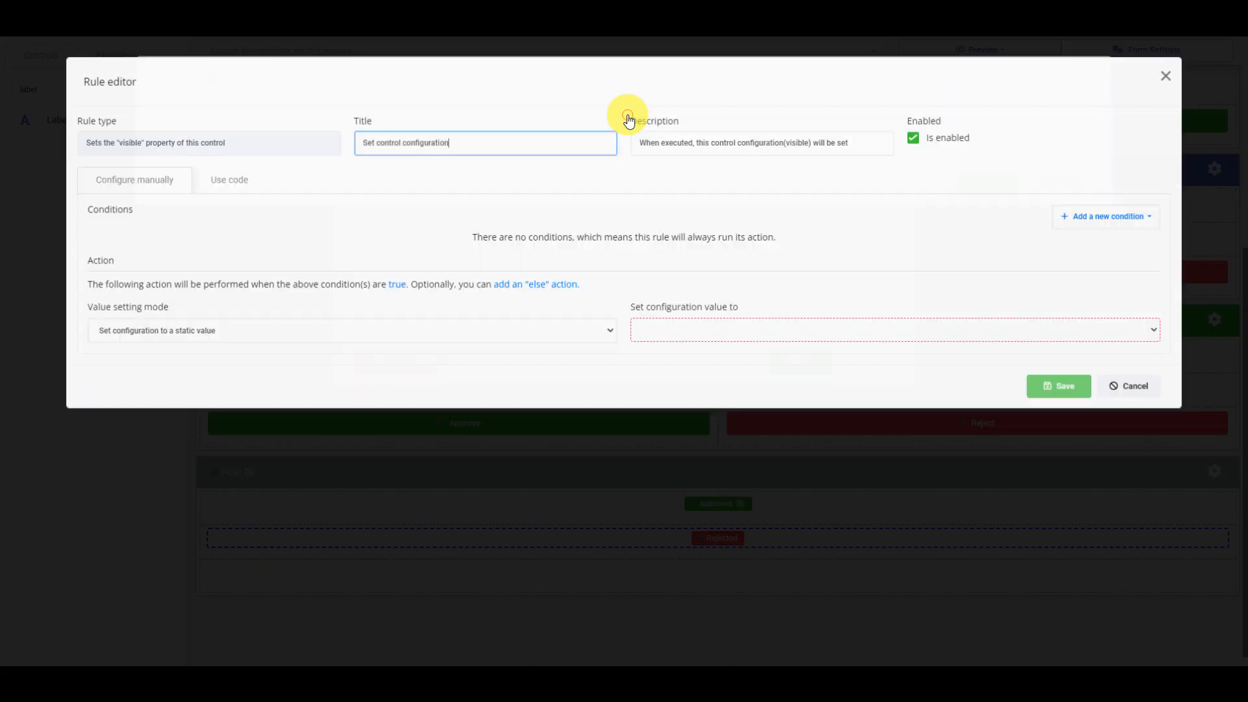
left_click(718, 334)
left_click(713, 345)
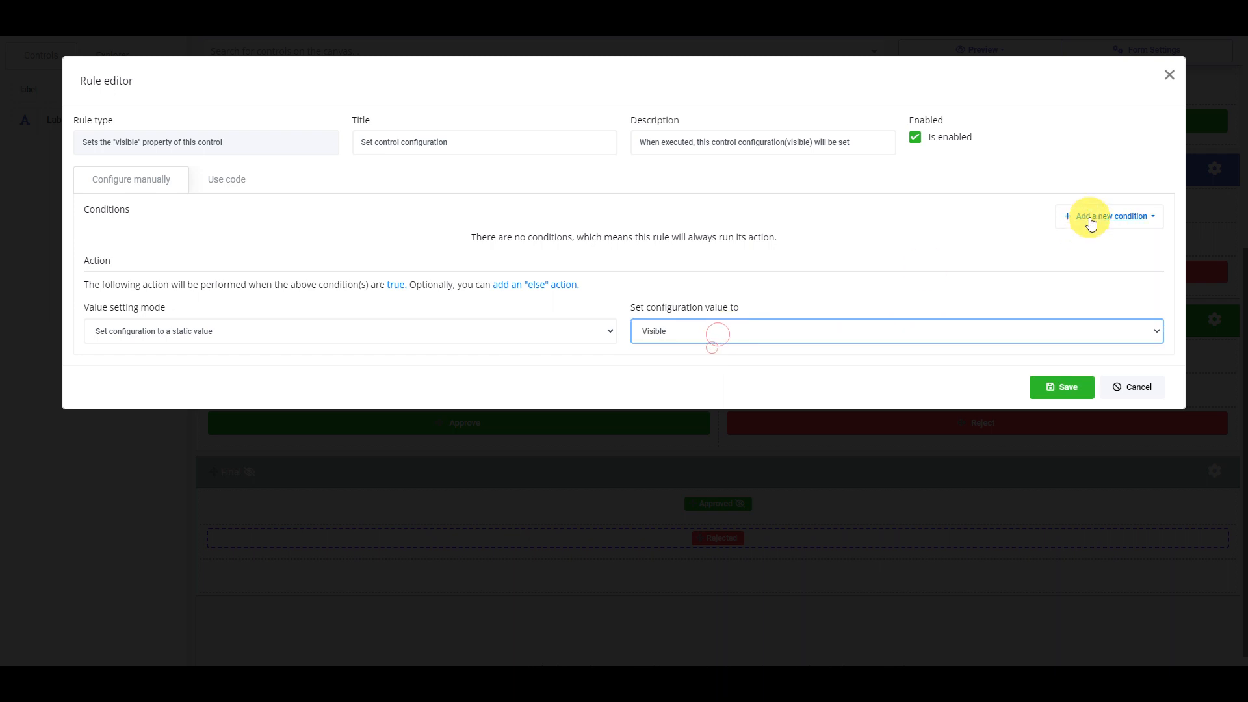
left_click(1091, 221)
left_click(1091, 255)
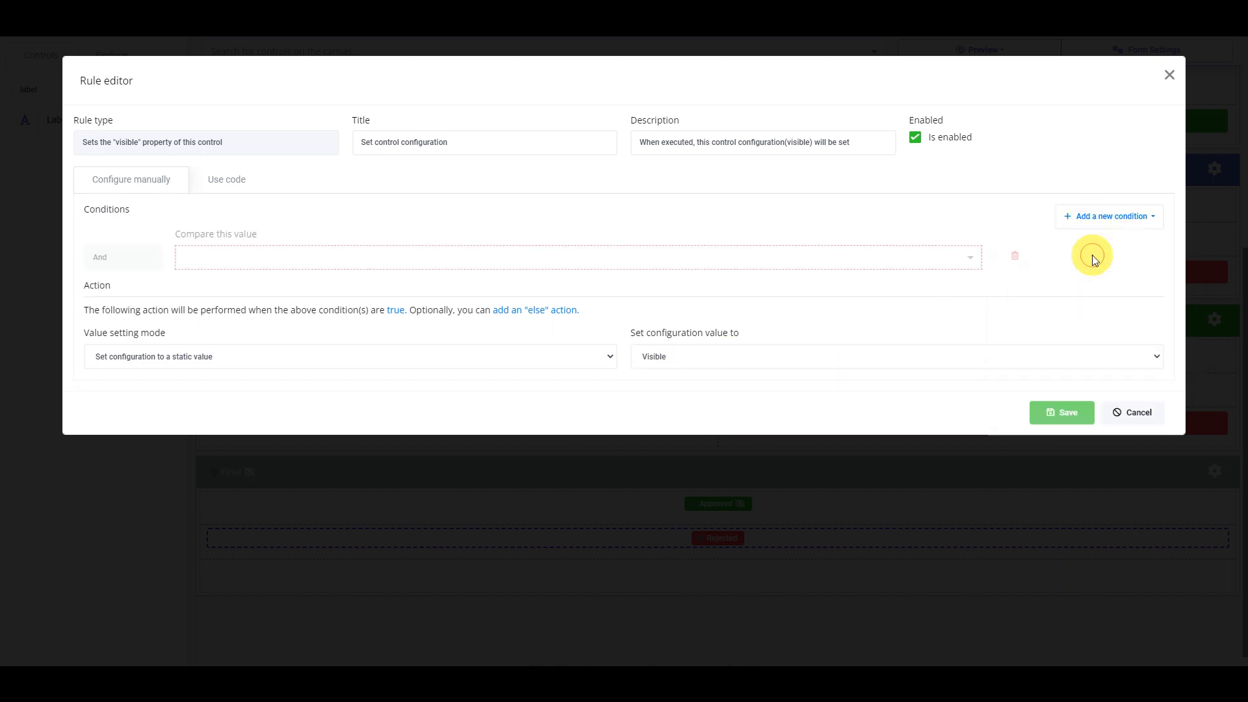
Set the Rejected rule's condition to form_status Equal rejected and save all dialogs
left_click(559, 259)
type("statu")
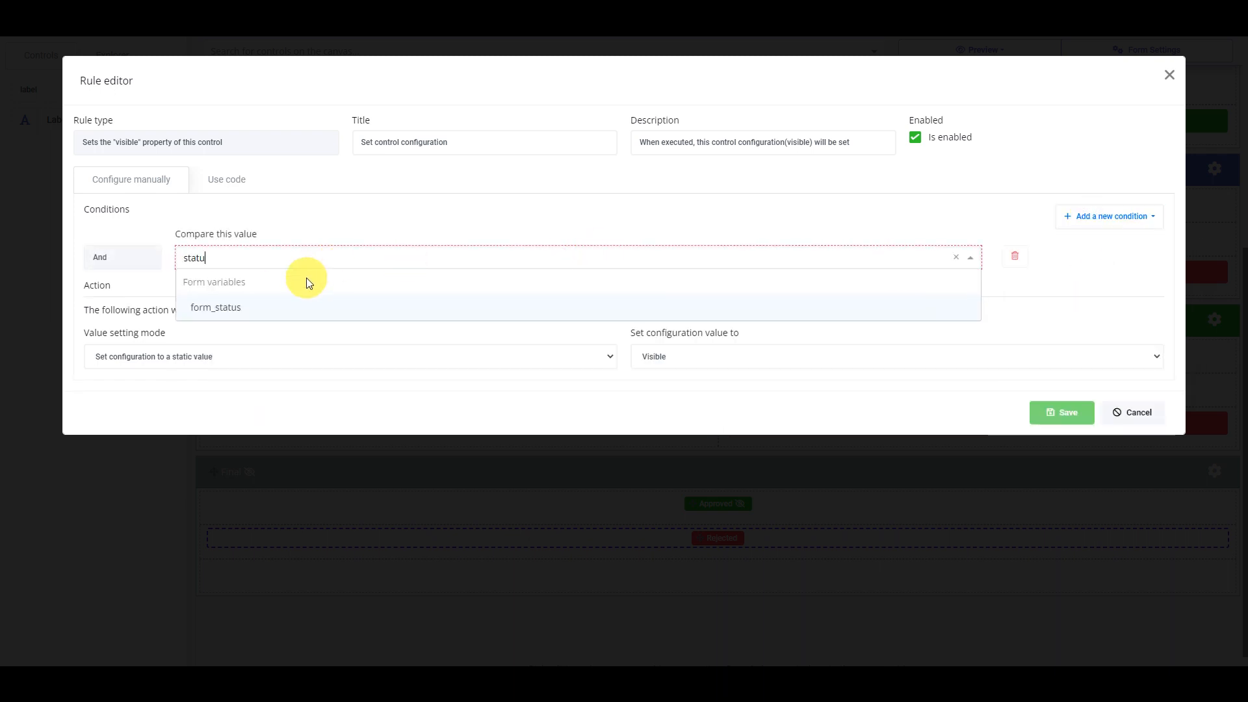
left_click(338, 305)
left_click(603, 258)
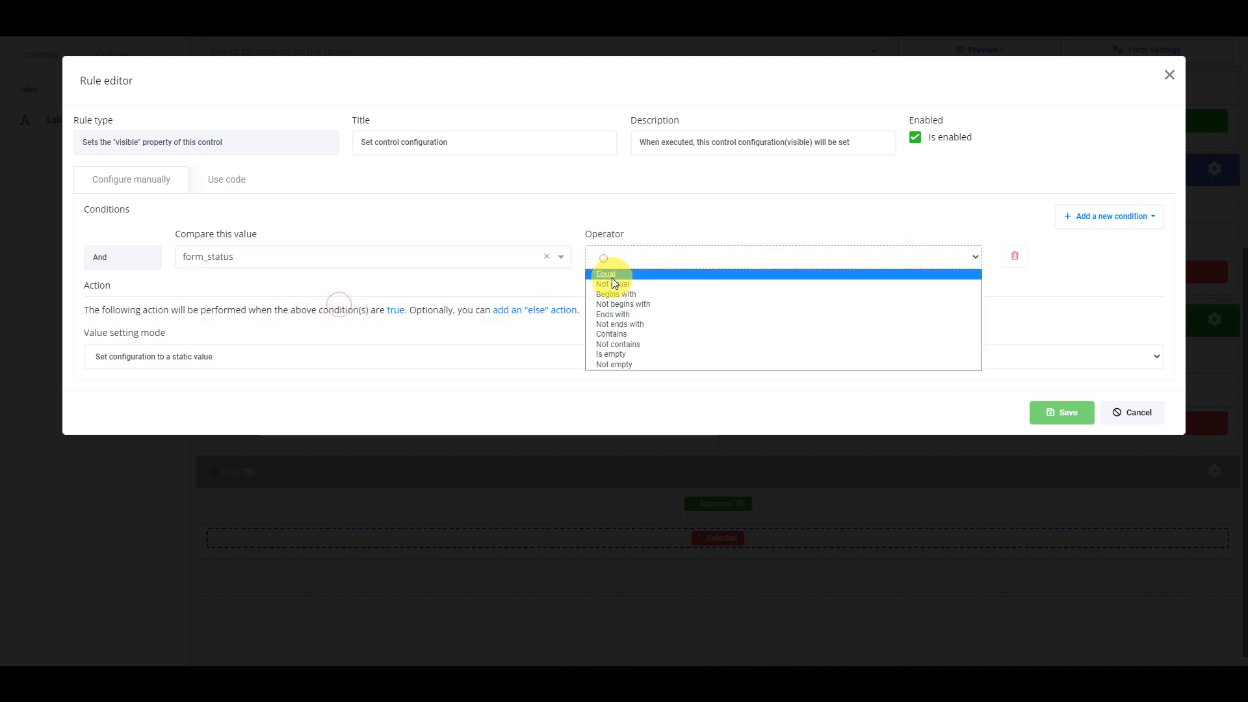
left_click(608, 274)
left_click(869, 258)
left_click(777, 388)
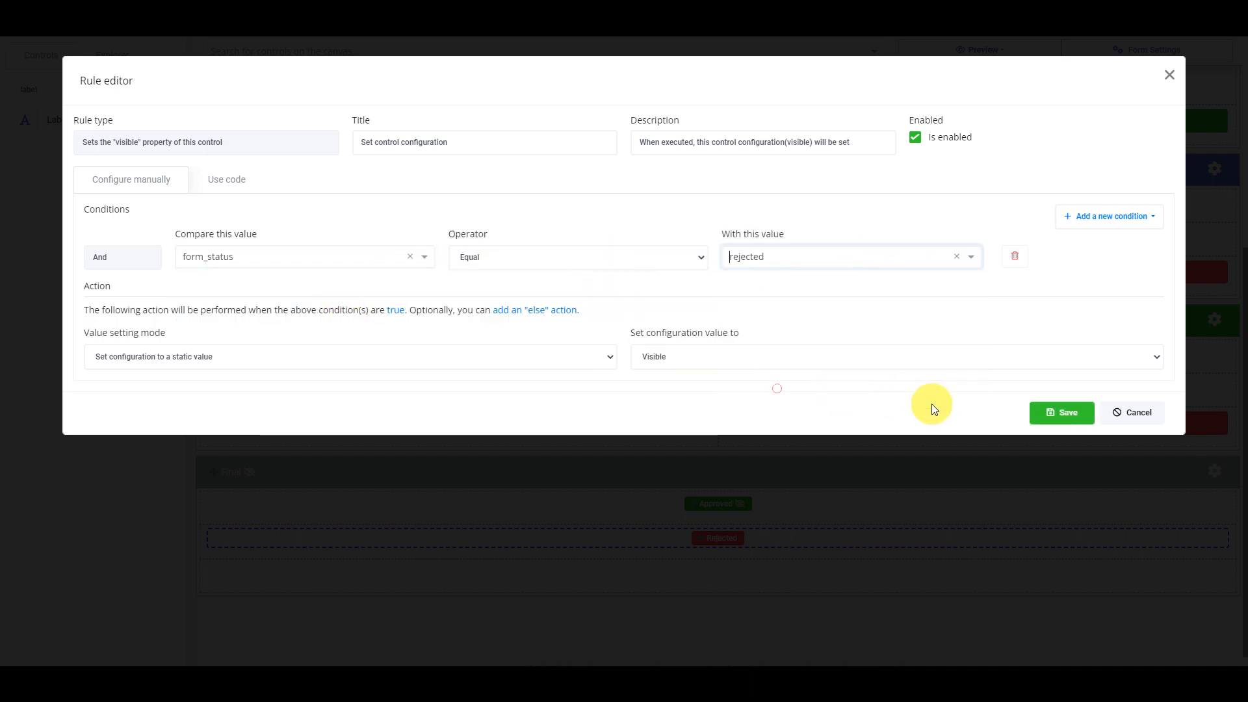
left_click(1060, 416)
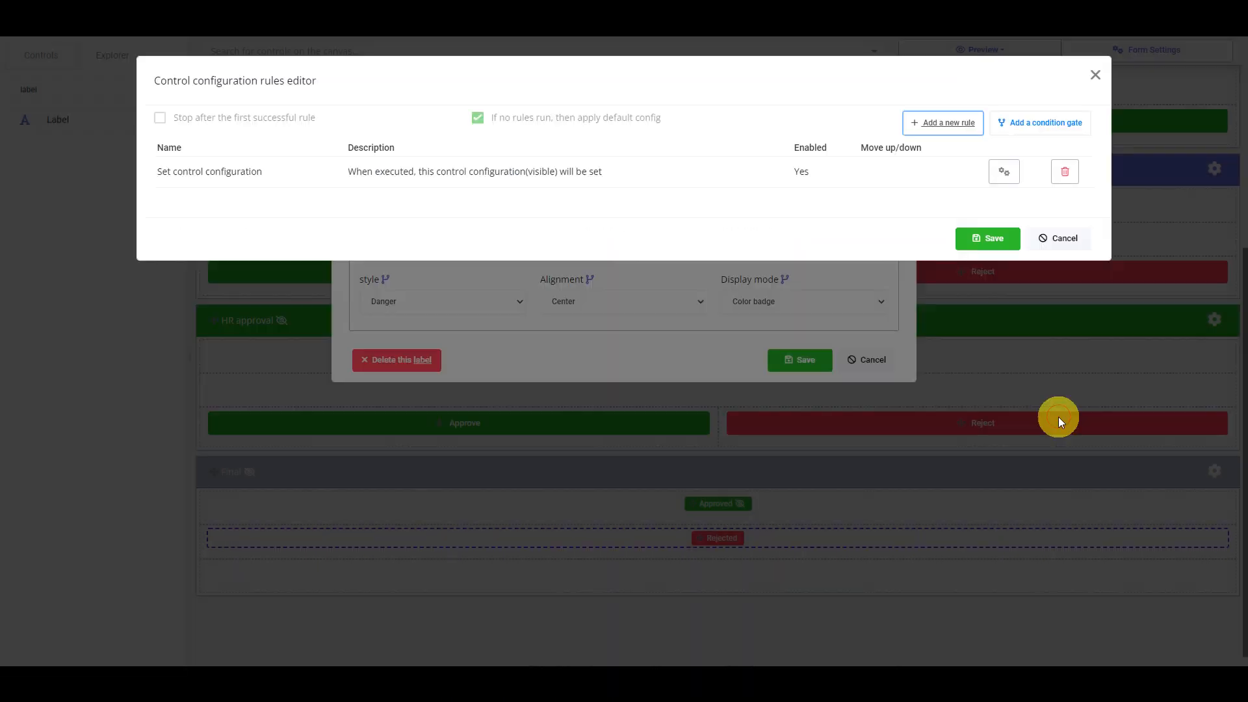
left_click(988, 239)
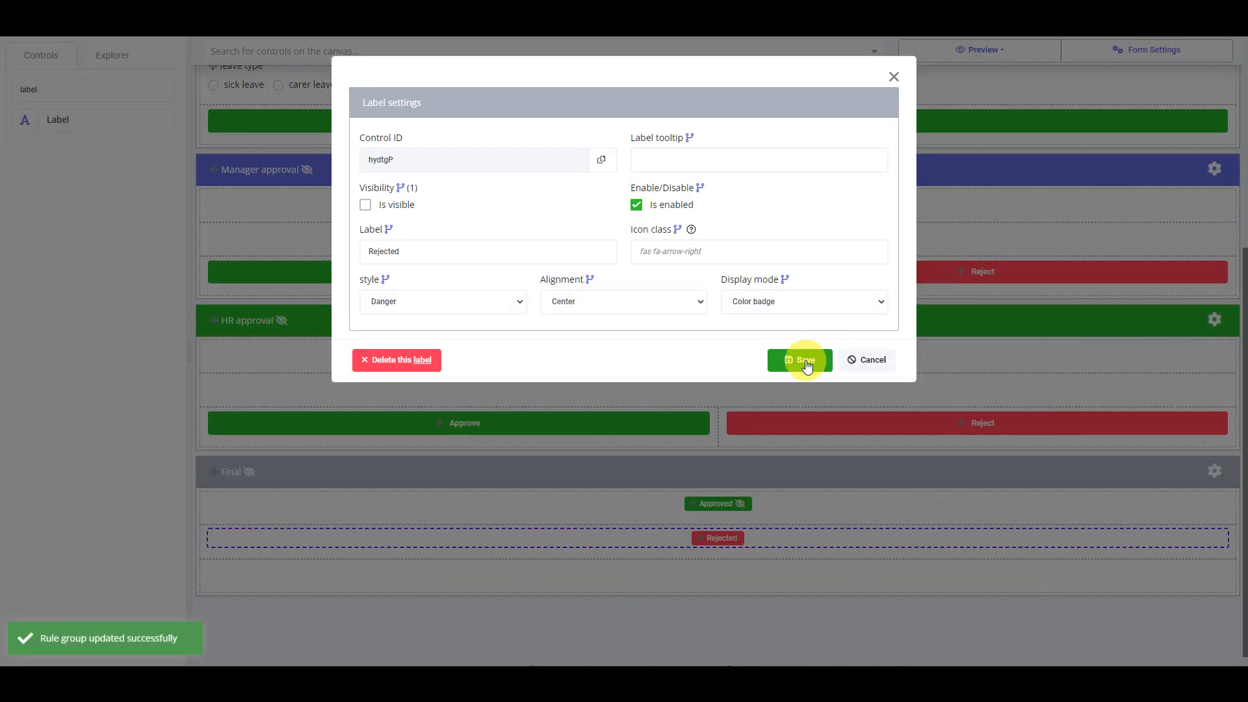
left_click(806, 361)
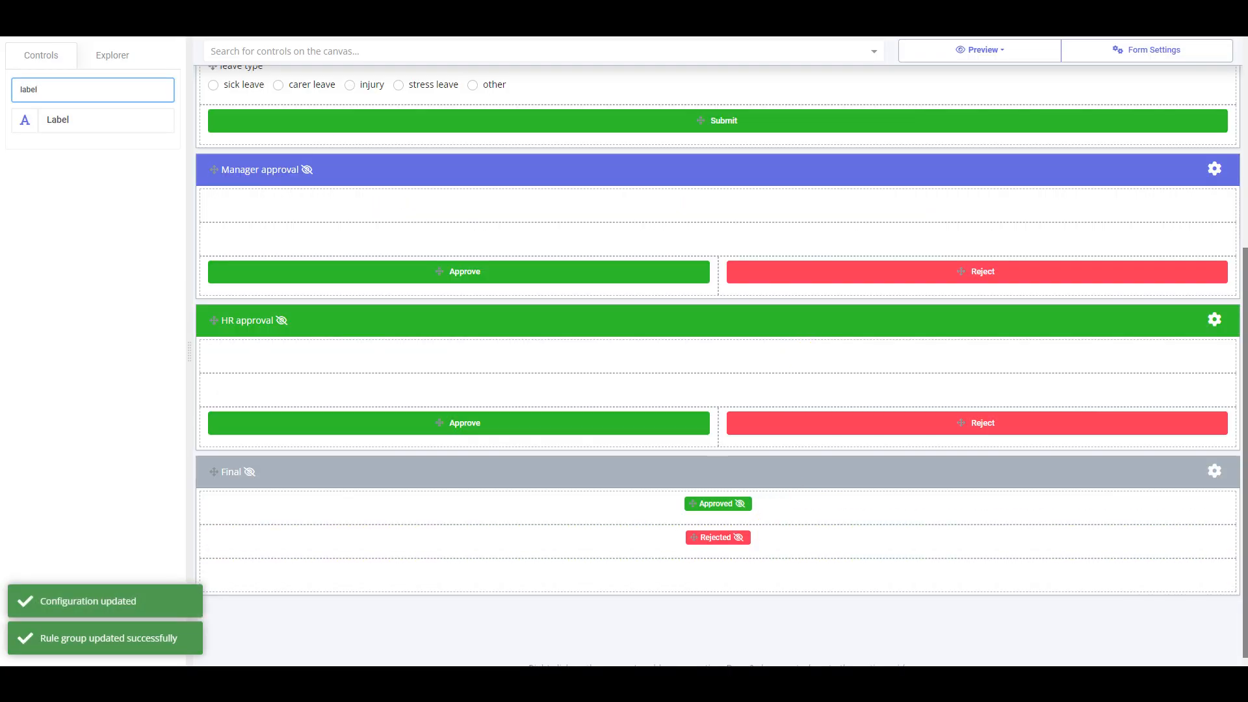
Submit a signed sick-leave test request from the desktop-size preview, then close the preview
left_click(985, 52)
left_click(983, 147)
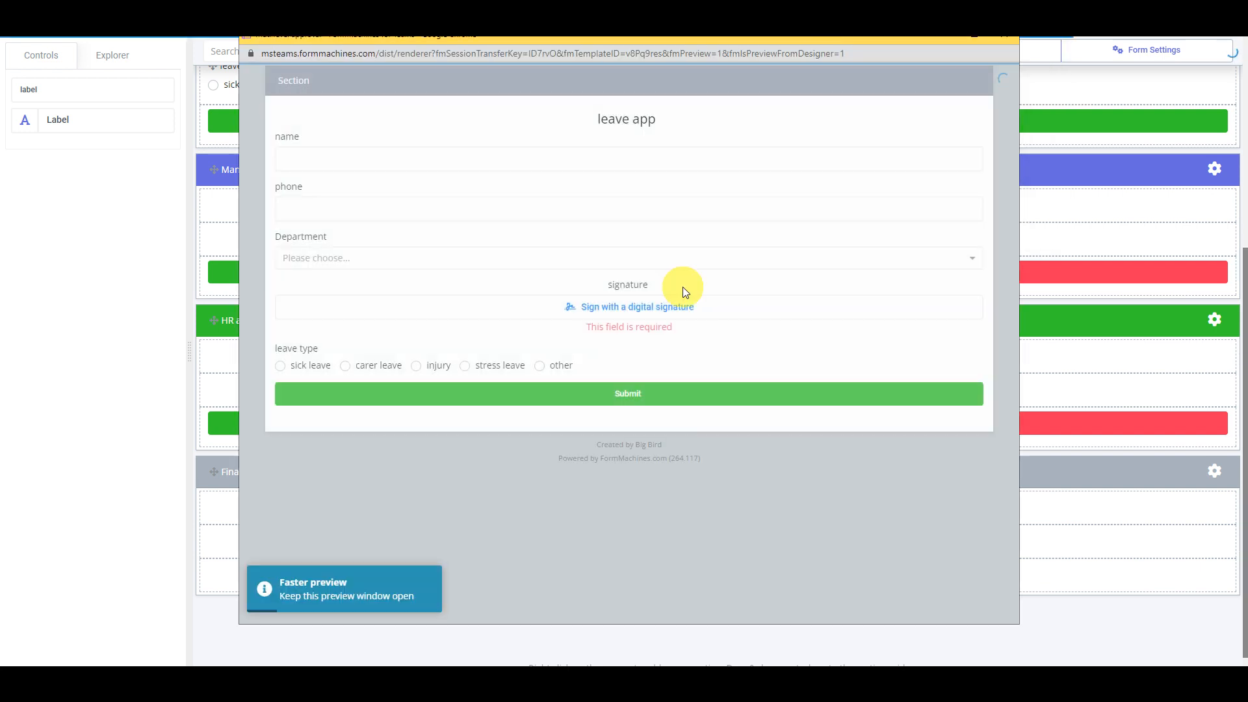
left_click(304, 372)
left_click(629, 307)
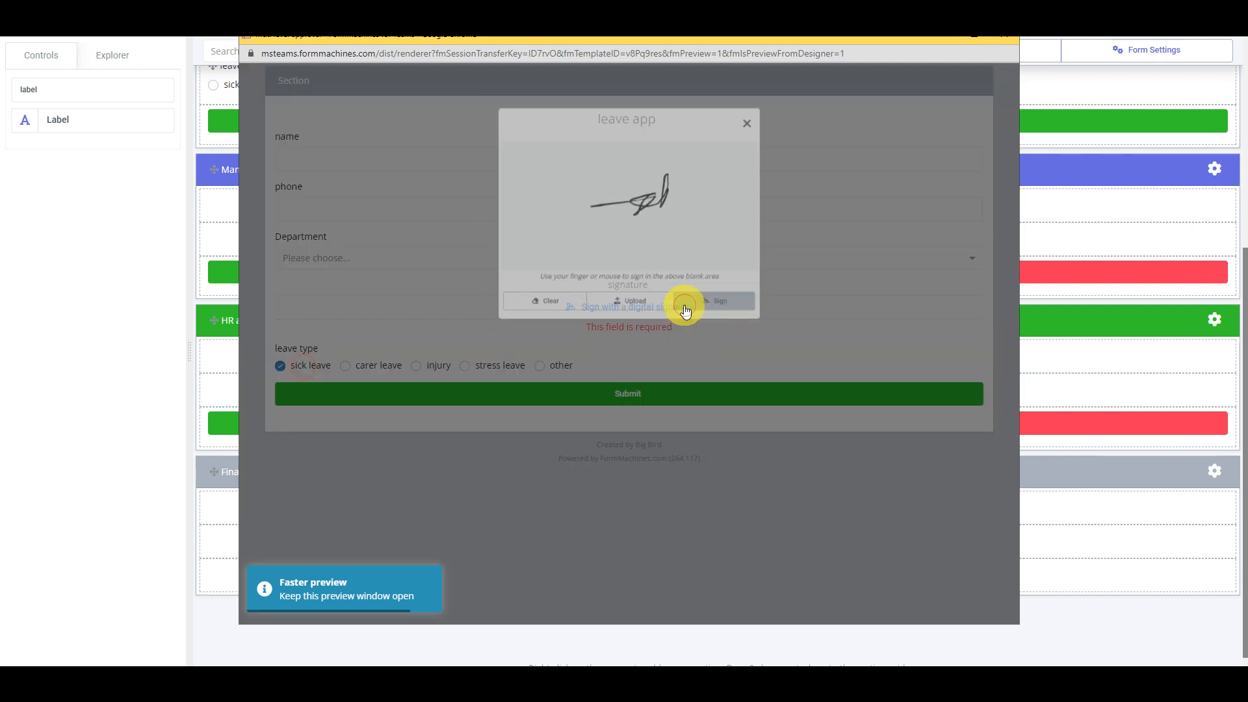
left_click(721, 318)
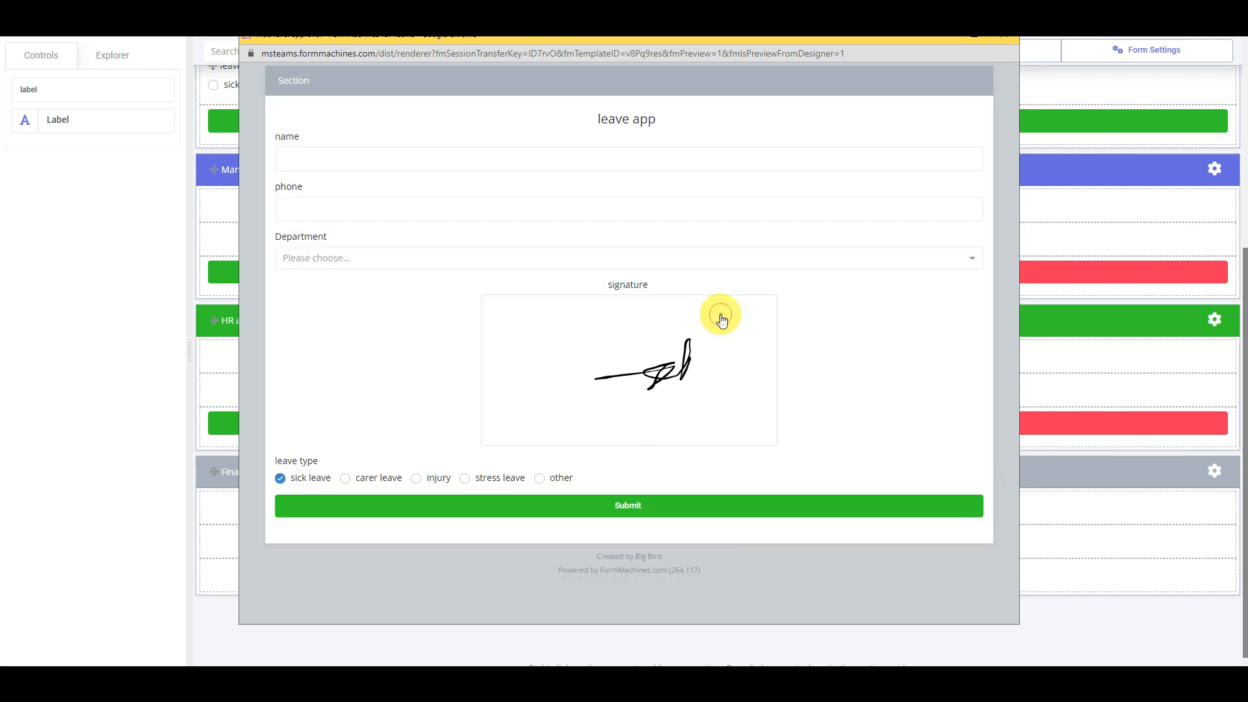
left_click(703, 505)
left_click(587, 397)
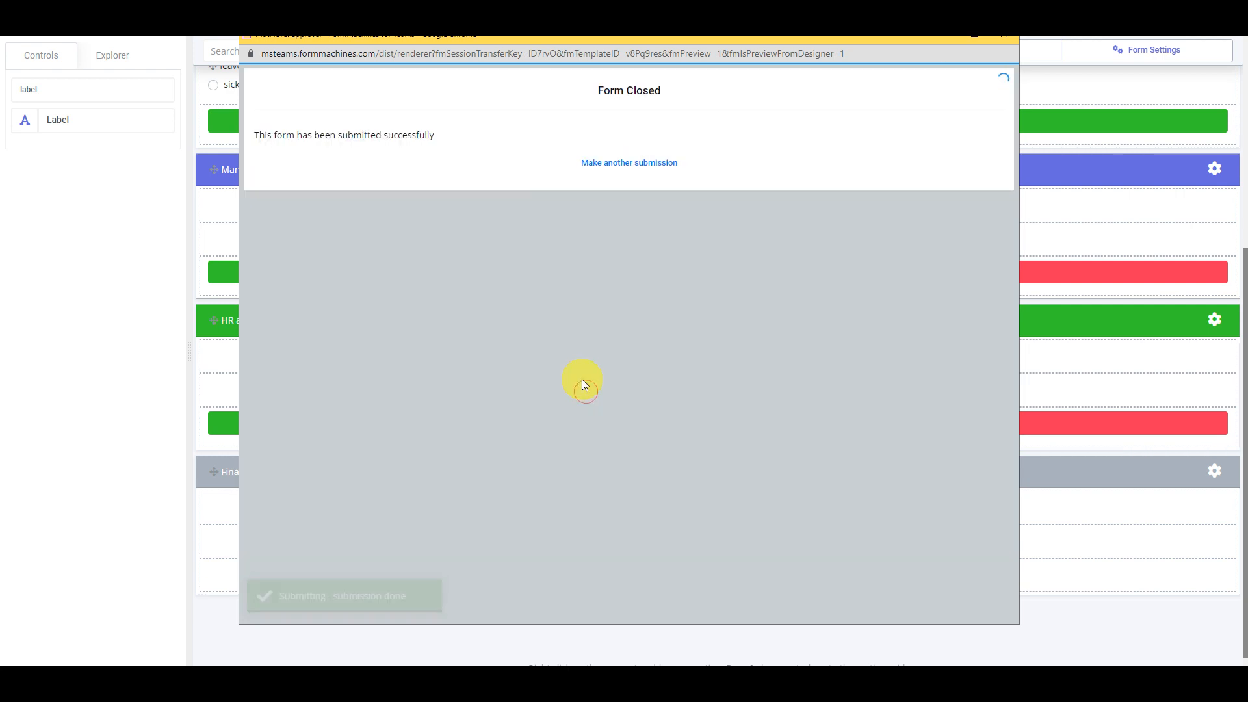
left_click(1008, 42)
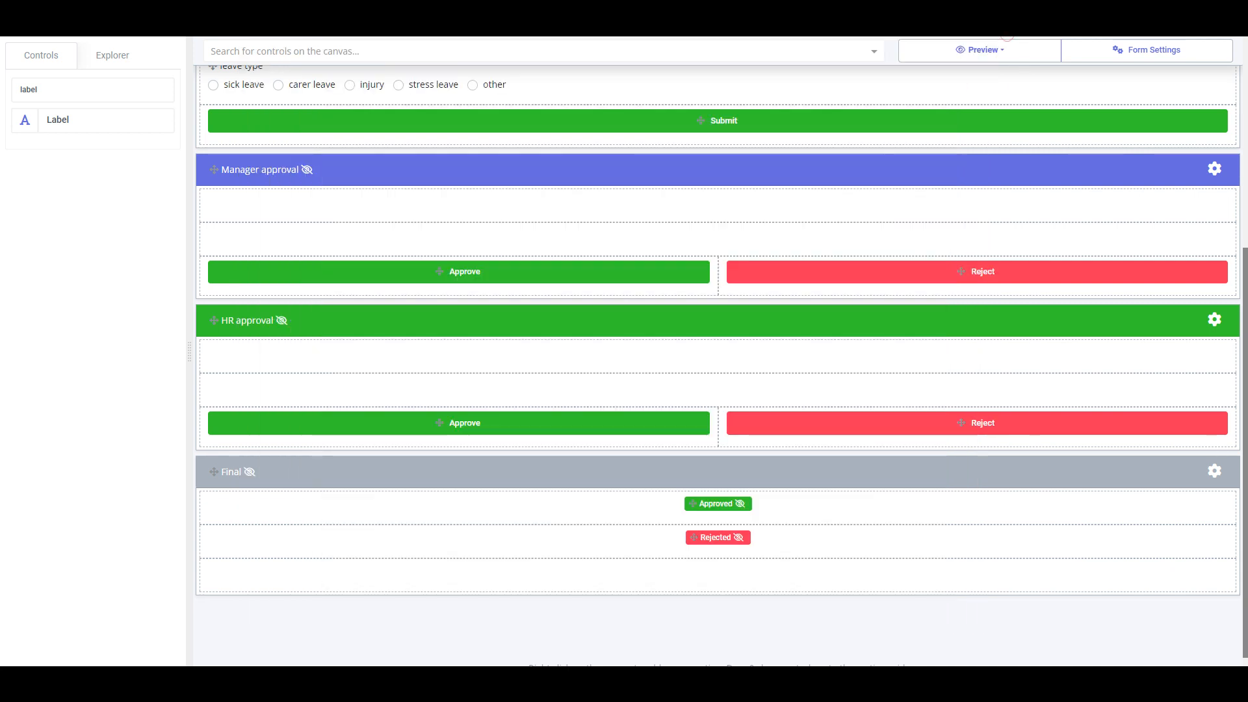
left_click(1007, 37)
Open the newest leave submission and approve it at the manager stage
left_click(301, 125)
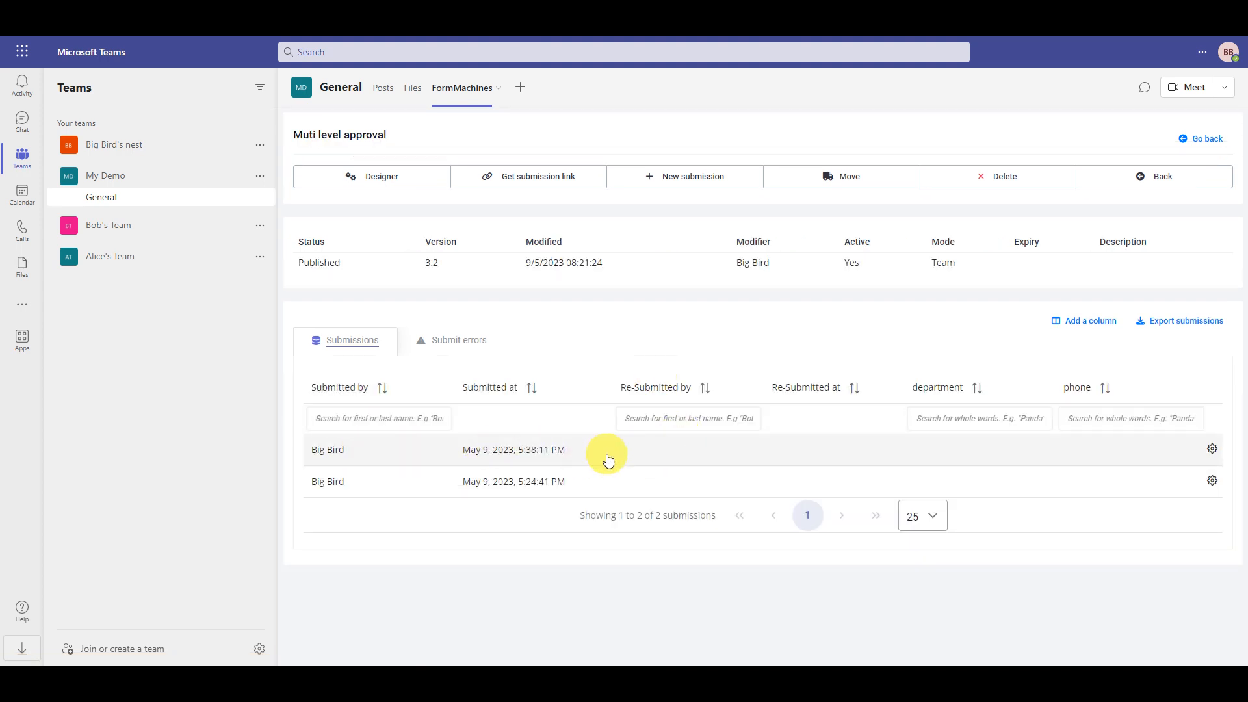
left_click(620, 454)
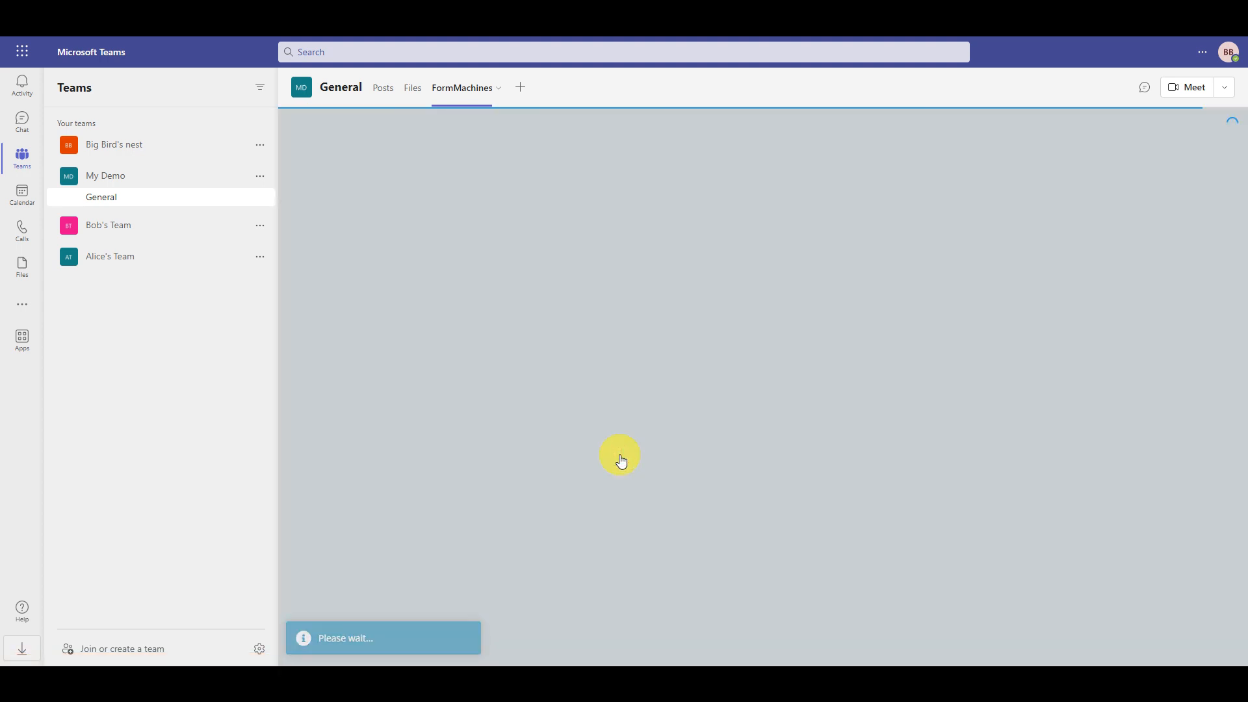
scroll(621, 459, "down", 2)
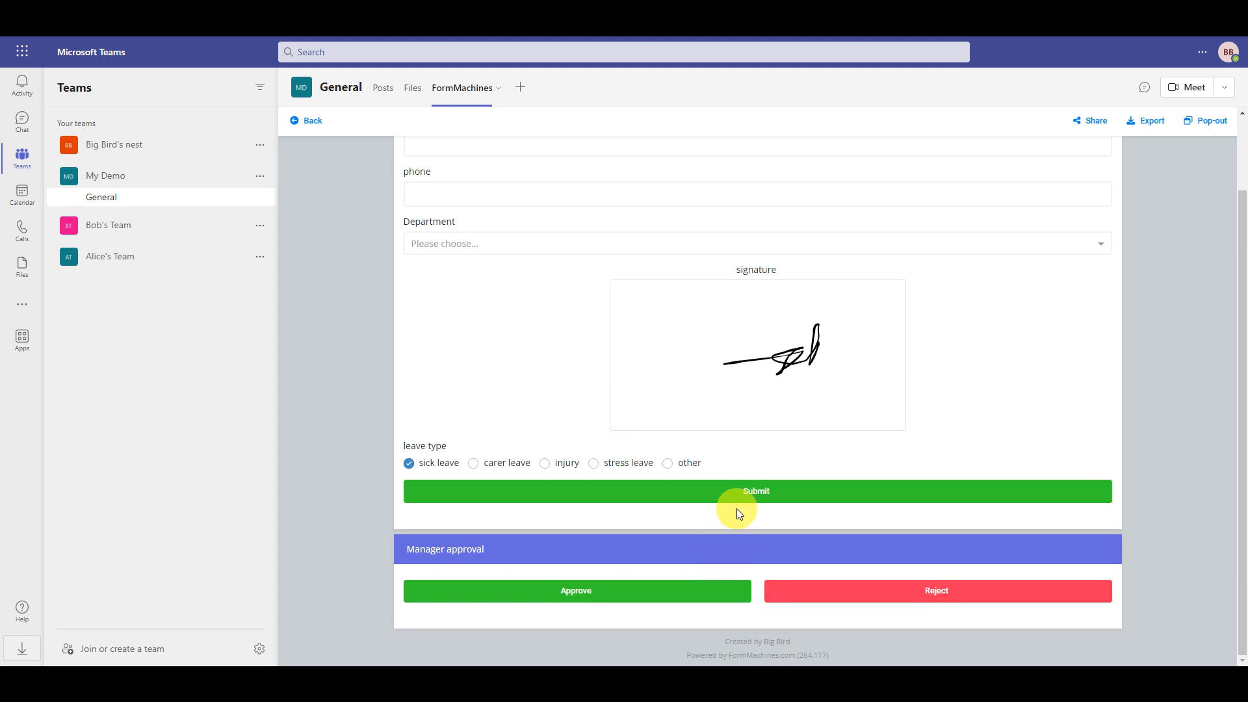
left_click(668, 594)
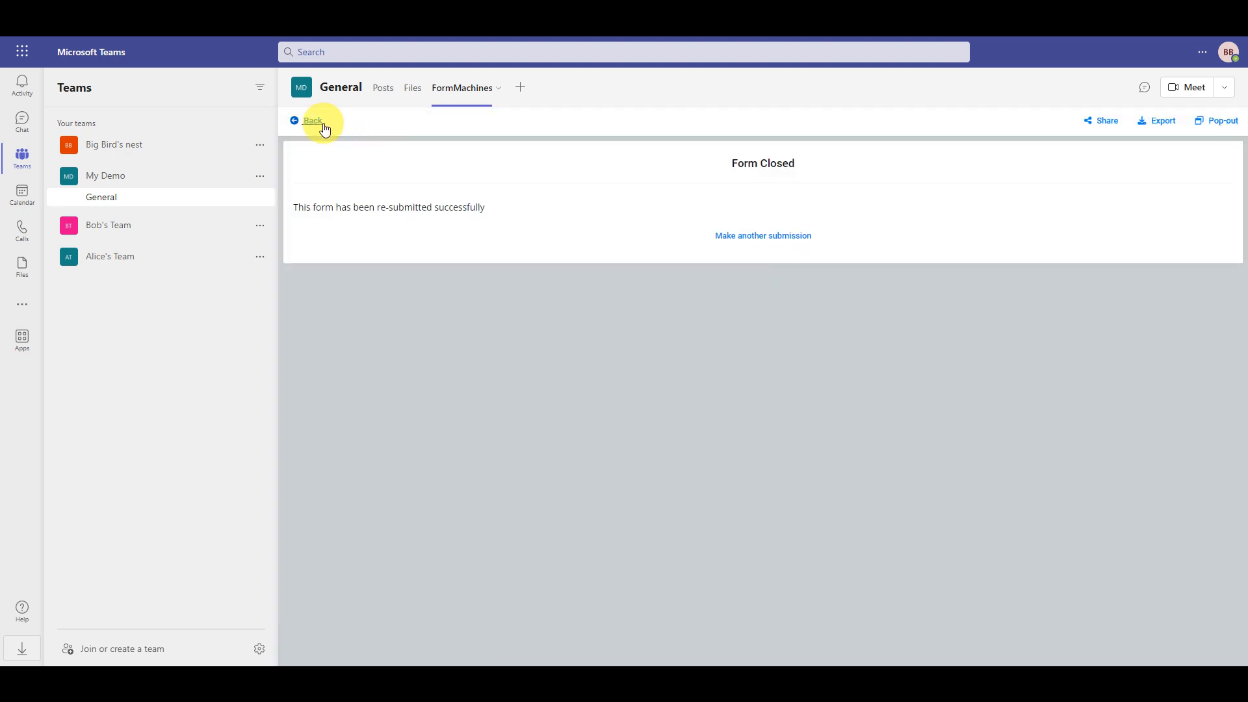
Reopen the submission, give it HR approval, then open the first submission from the list
left_click(316, 123)
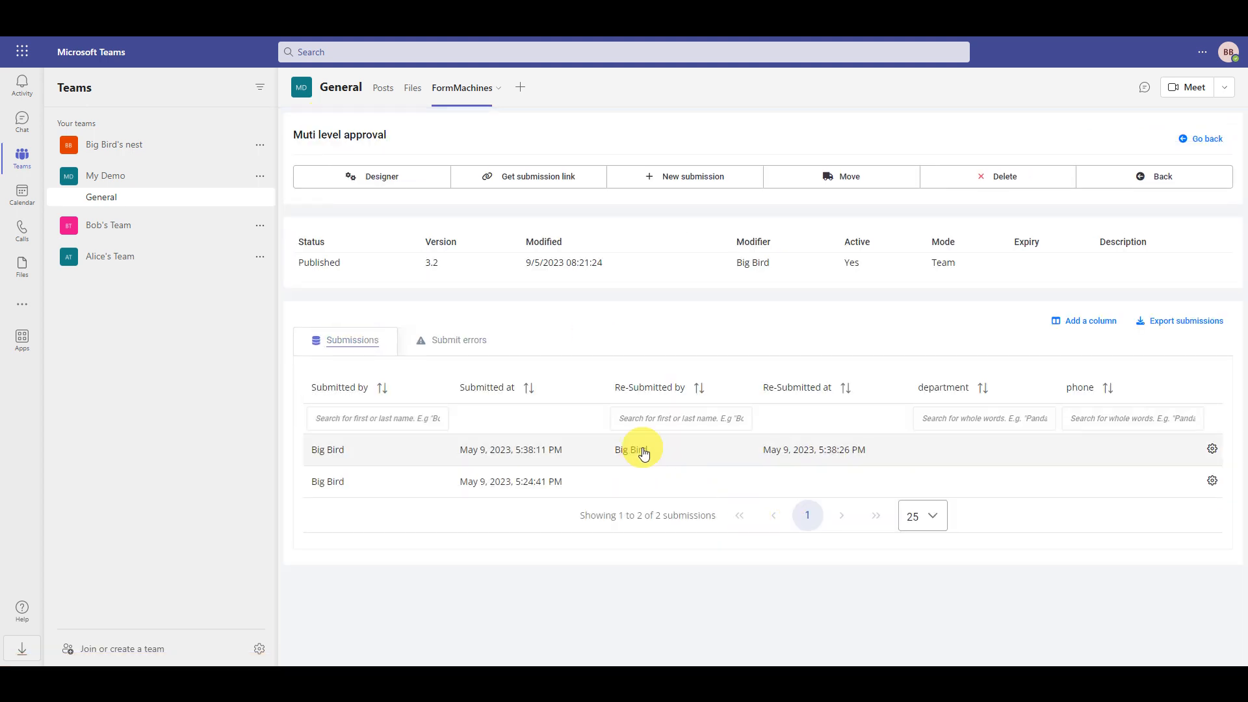
left_click(644, 452)
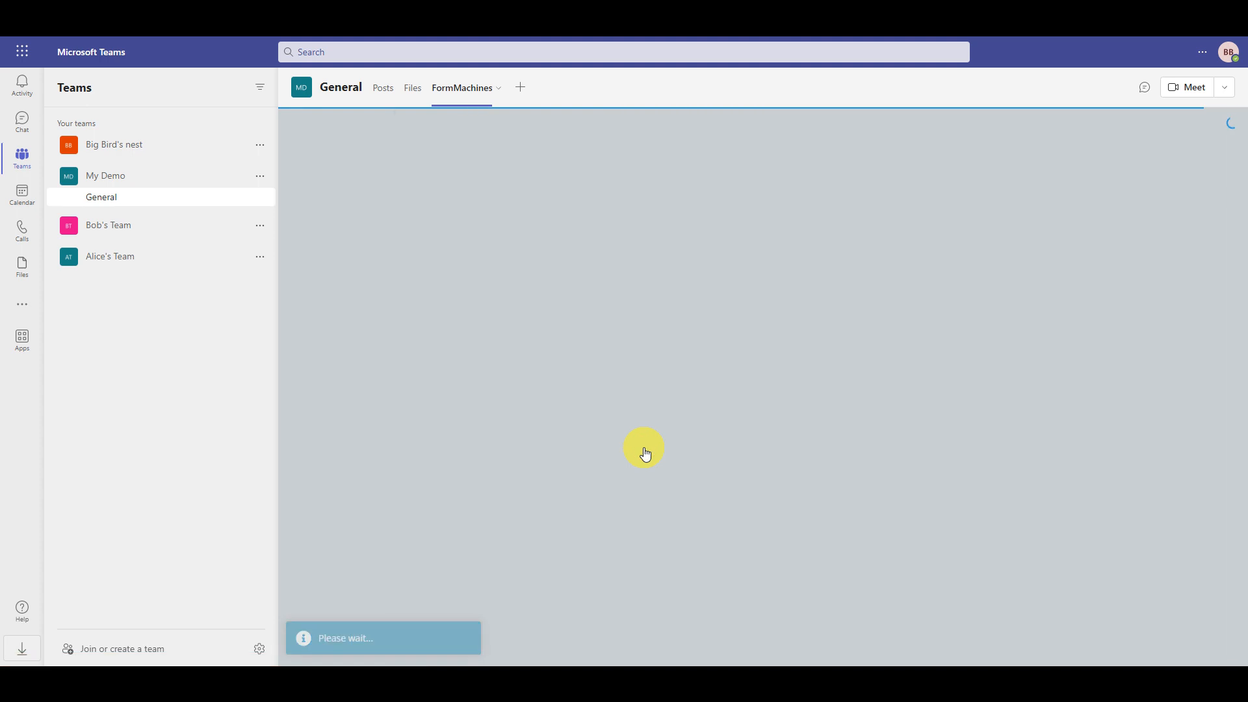
scroll(646, 453, "down", 3)
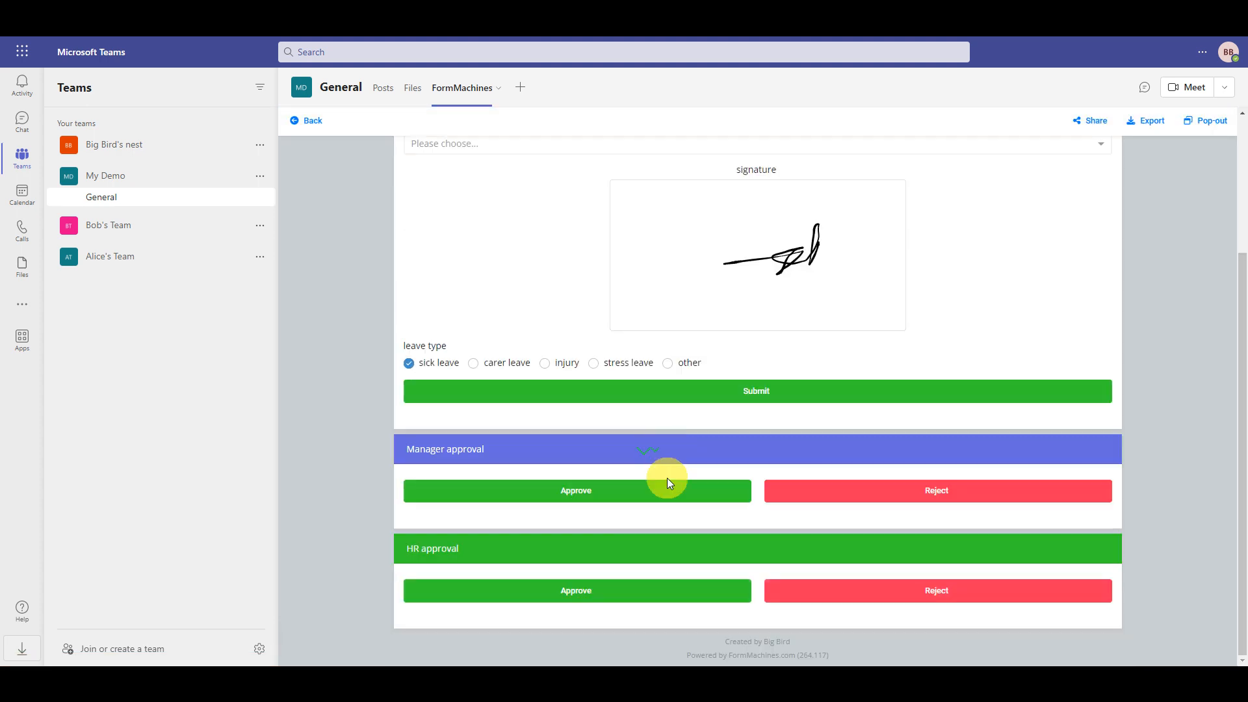
left_click(662, 596)
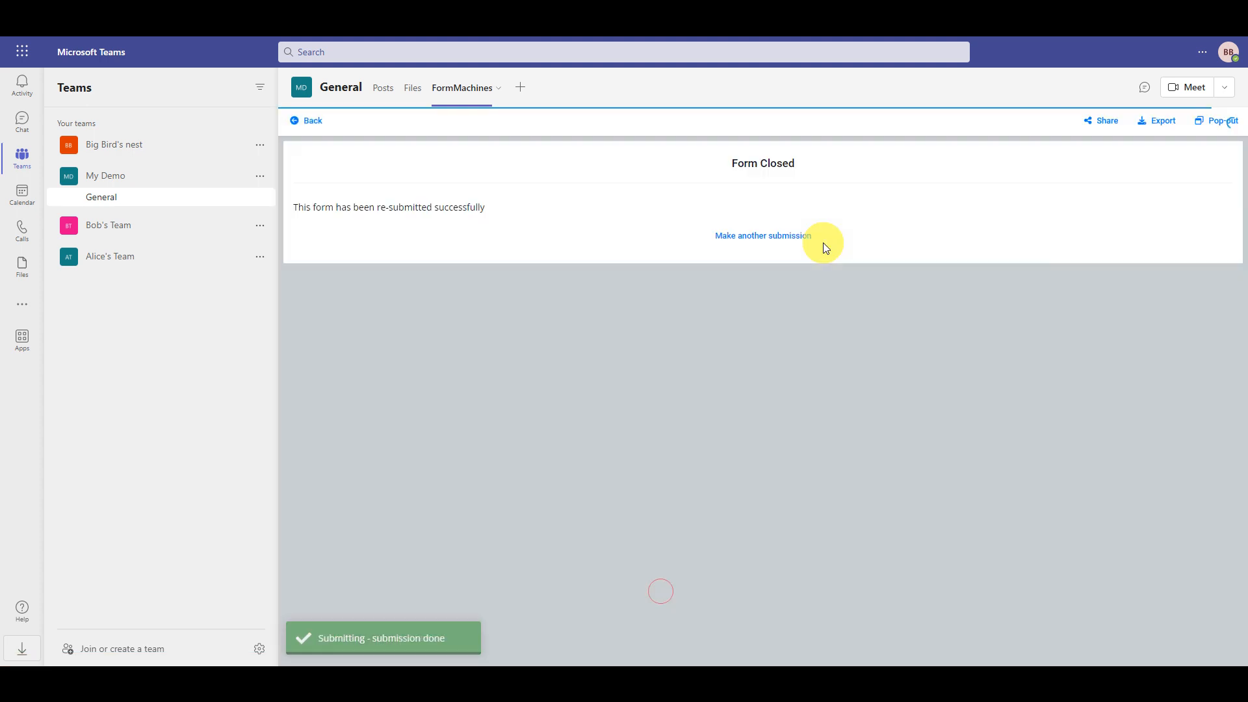
left_click(313, 122)
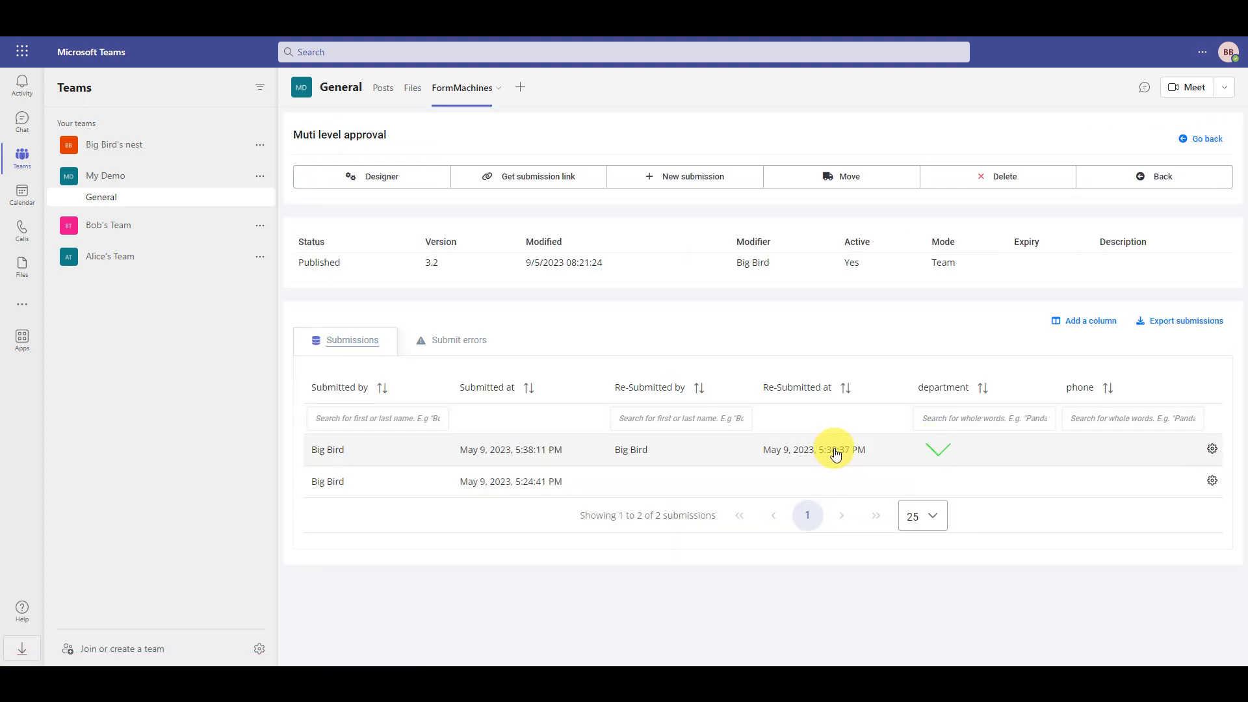
left_click(836, 453)
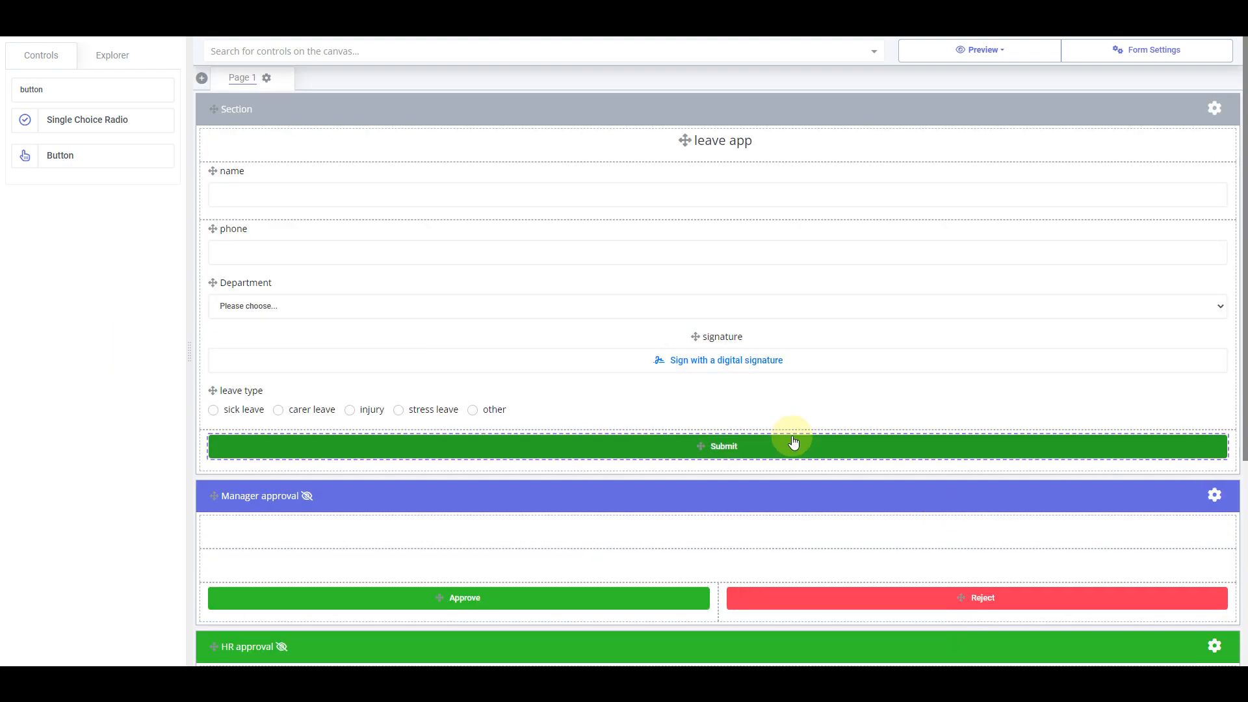
Start a visibility rule on the Submit button with a condition on form_status
left_click(794, 443)
double_click(793, 445)
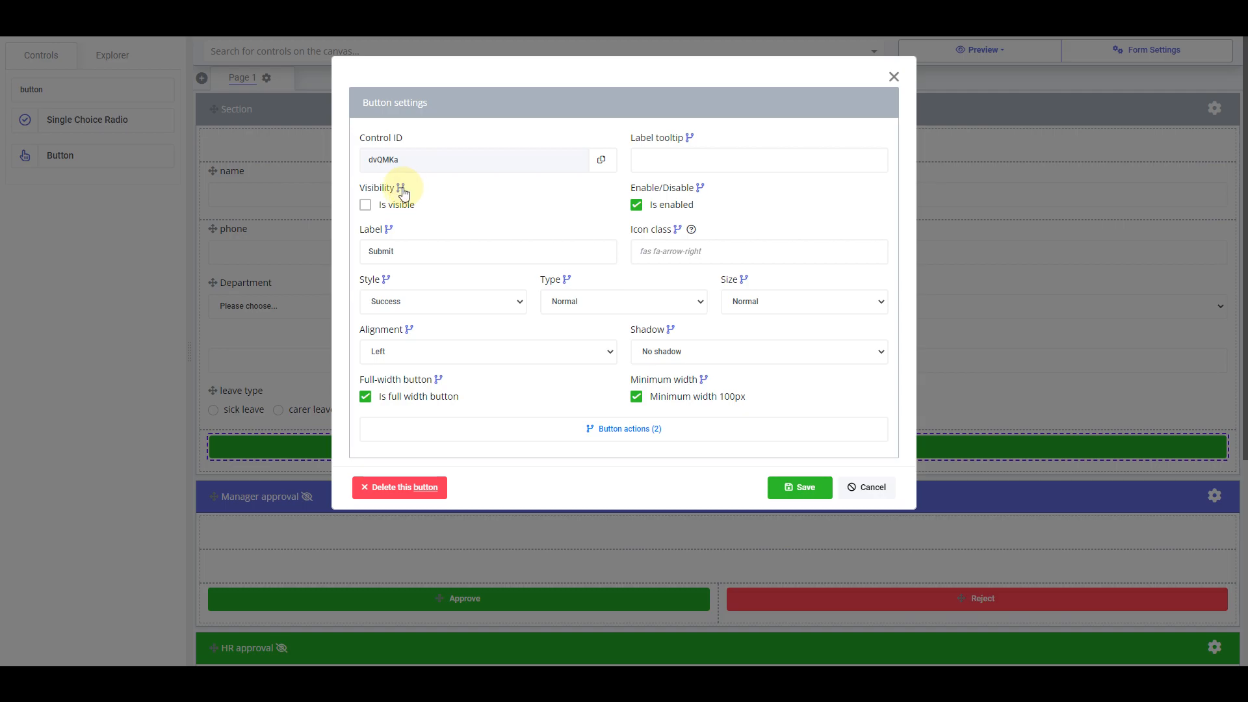
left_click(401, 188)
left_click(648, 132)
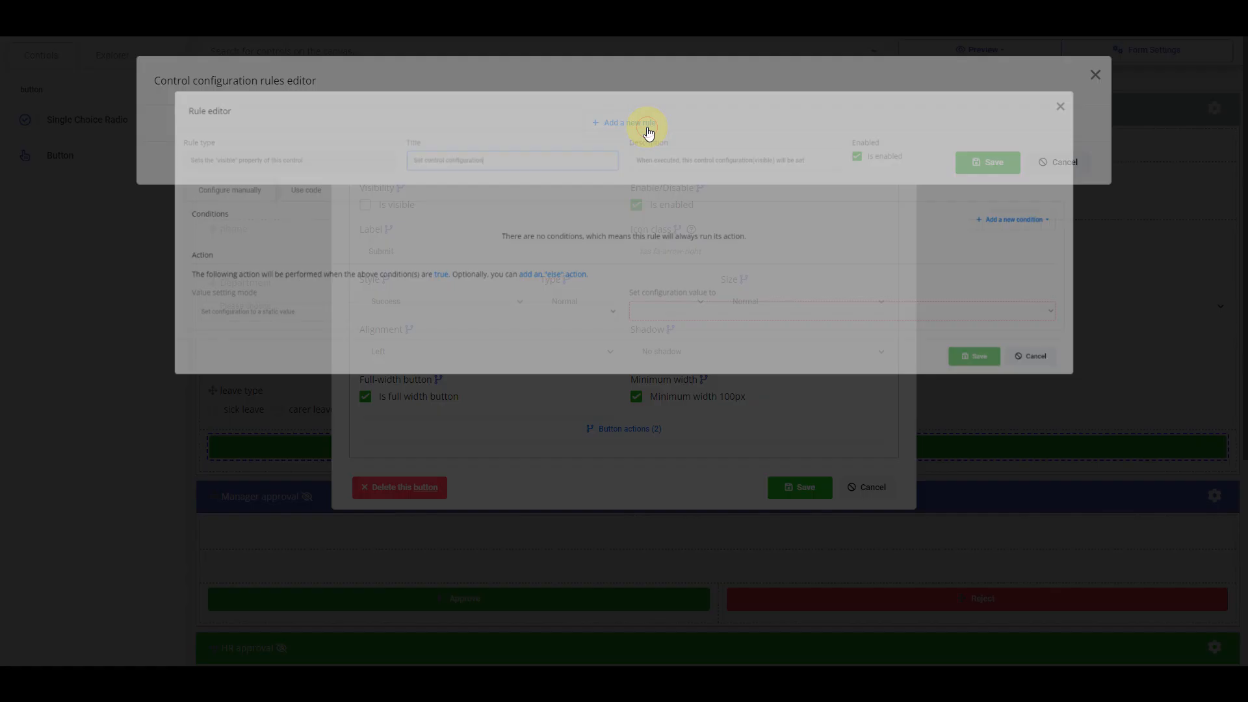
left_click(1084, 221)
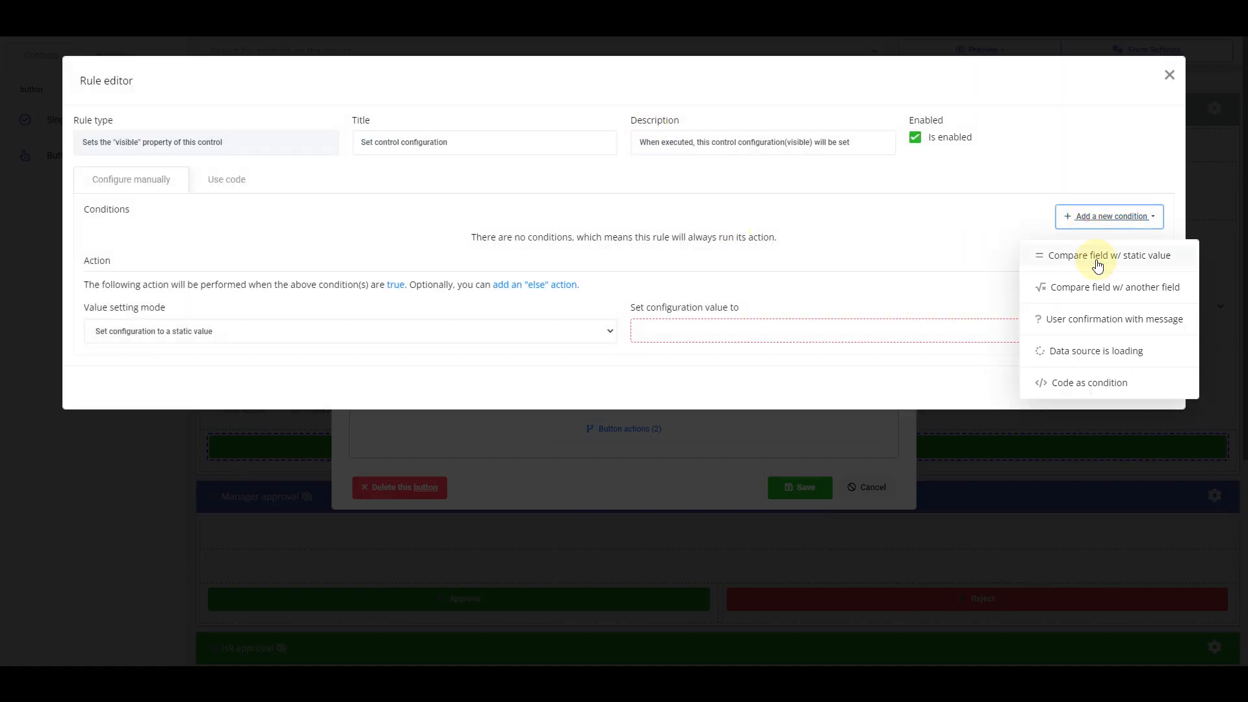
left_click(1098, 260)
left_click(344, 266)
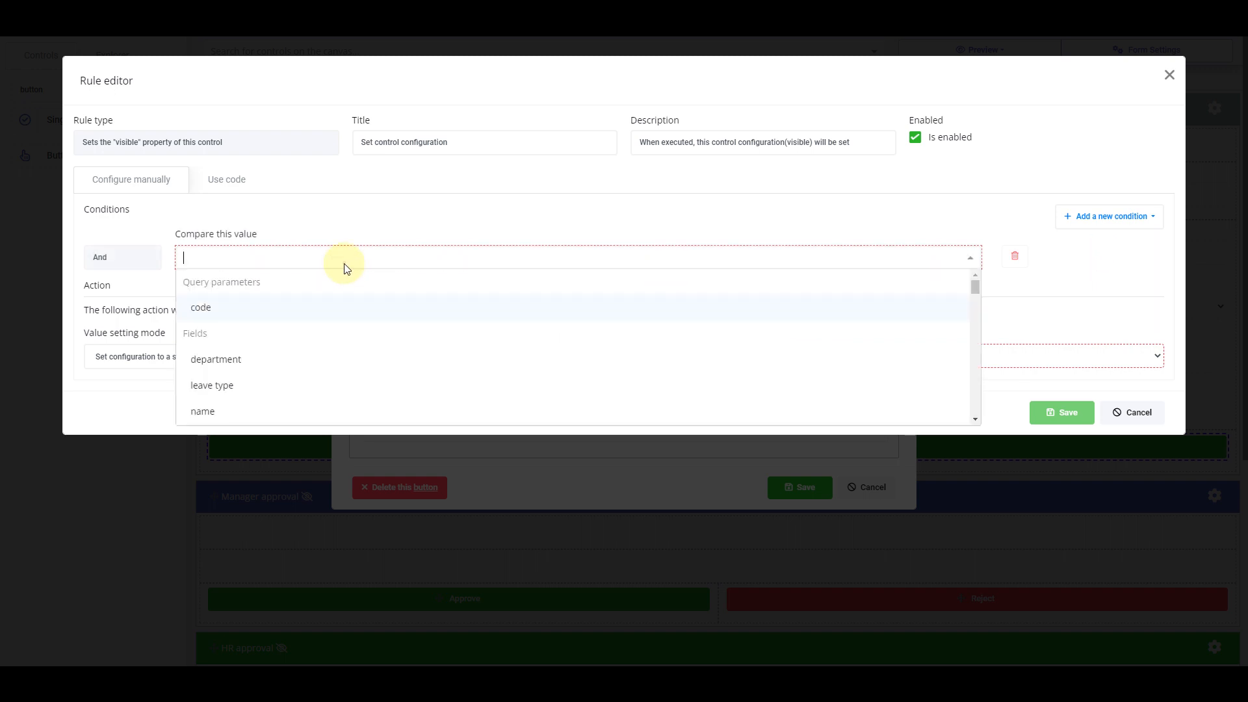
type("sta")
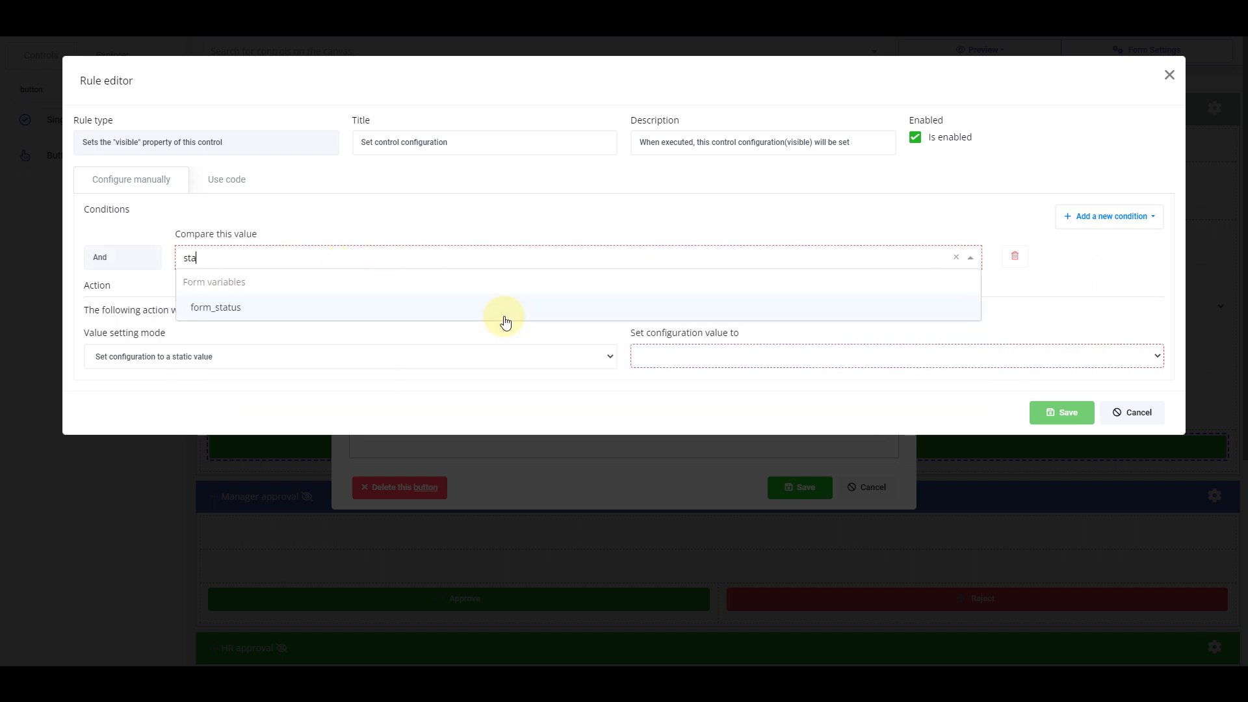
left_click(503, 317)
Complete the rule as form_status Equal draft → Visible and save the button settings
left_click(668, 264)
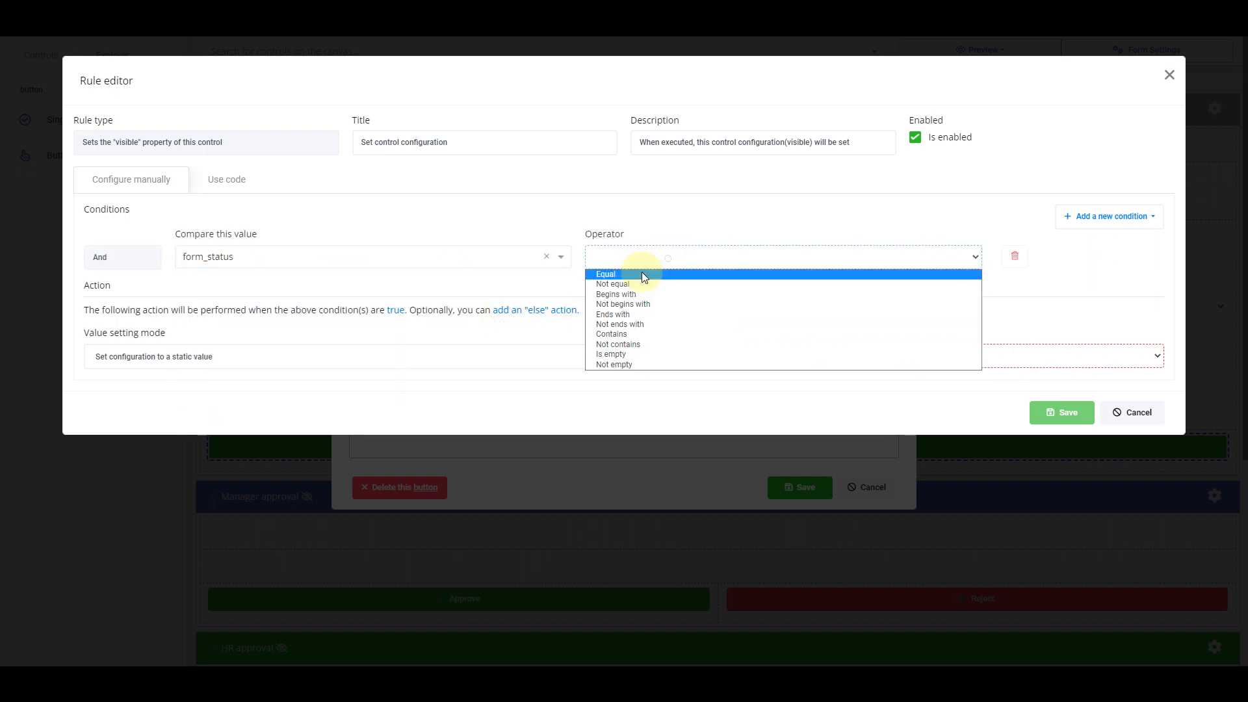
left_click(639, 271)
left_click(780, 262)
left_click(778, 285)
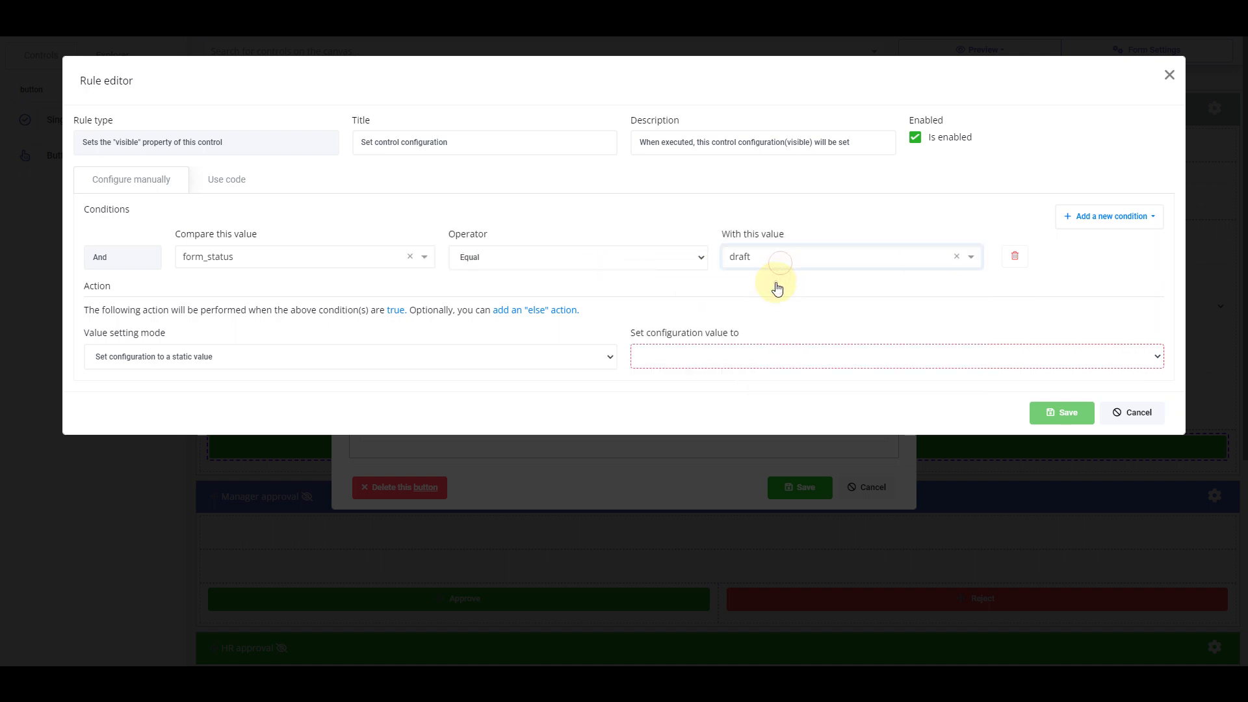
left_click(737, 361)
left_click(676, 380)
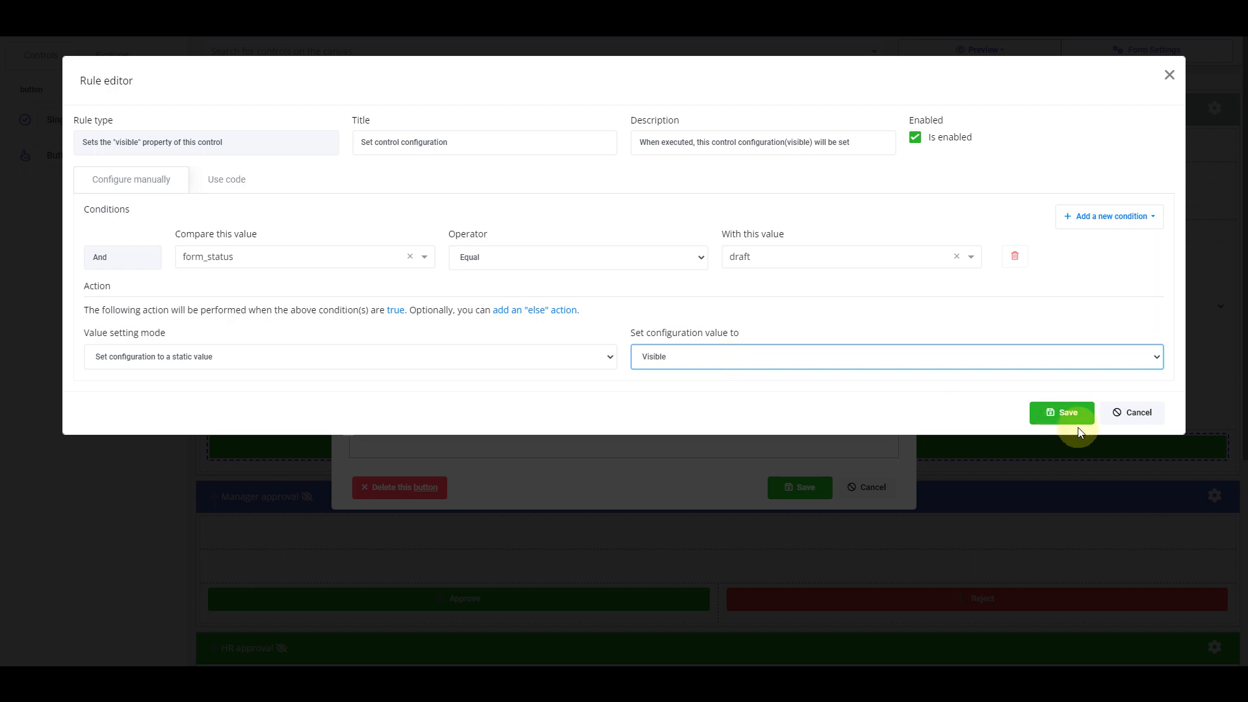
left_click(1066, 414)
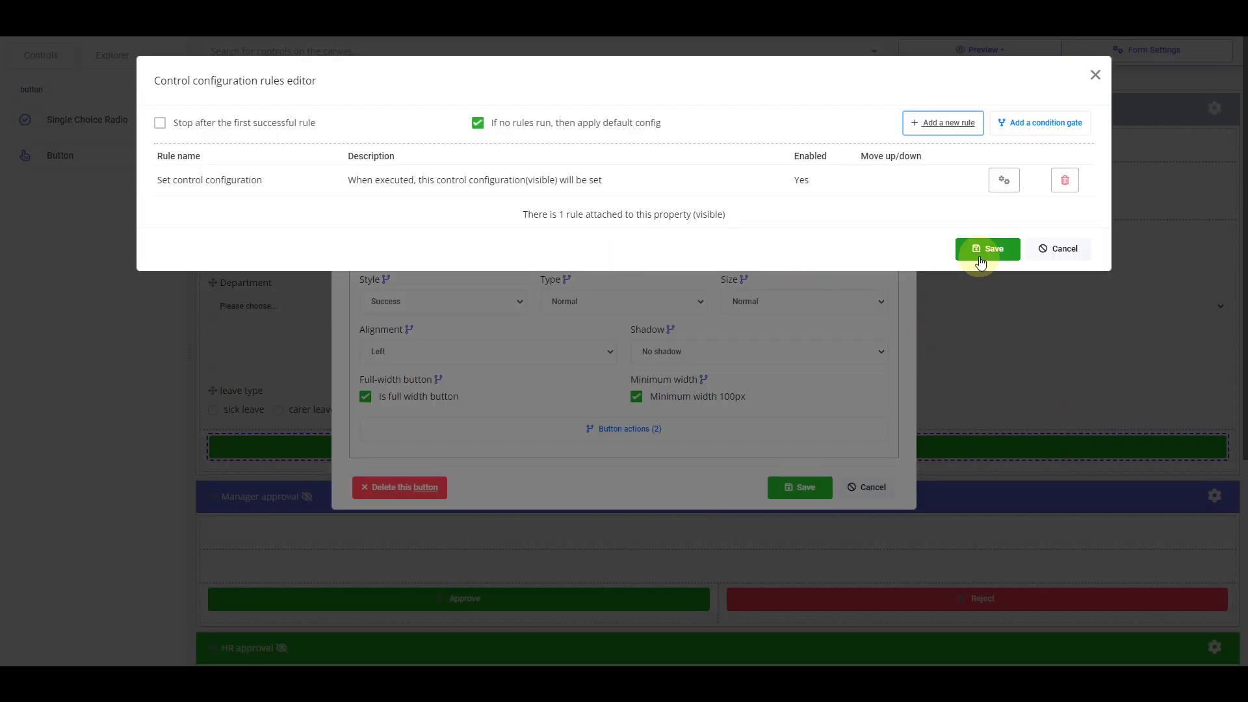
left_click(986, 249)
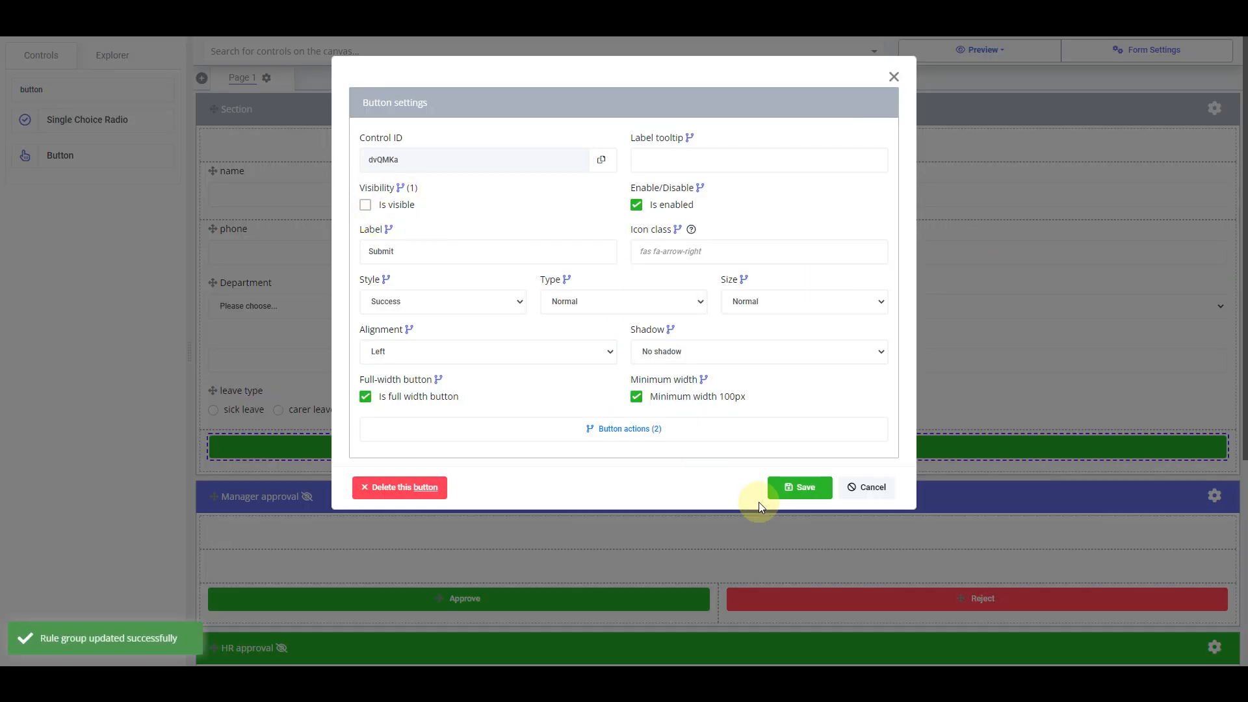
left_click(789, 489)
Open the Manager approval button row's settings and start a Visible visibility rule
scroll(409, 264, "down", 5)
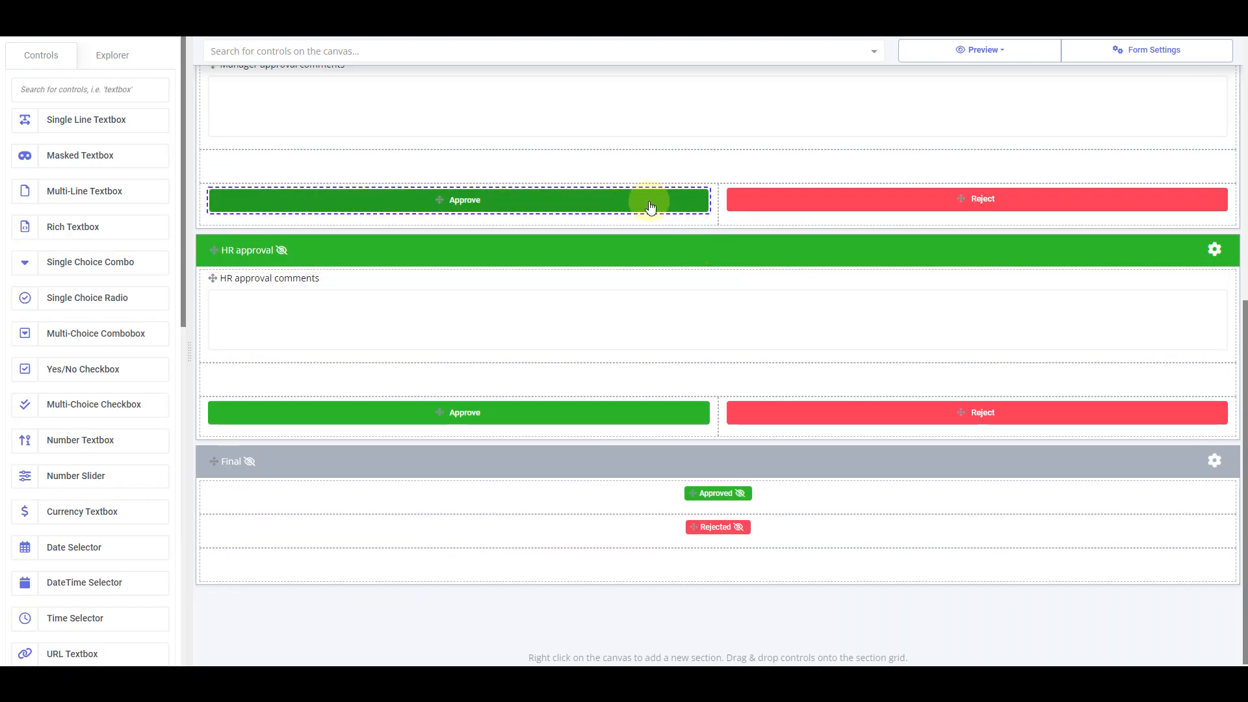
left_click(804, 204)
left_click(624, 416)
left_click(793, 413)
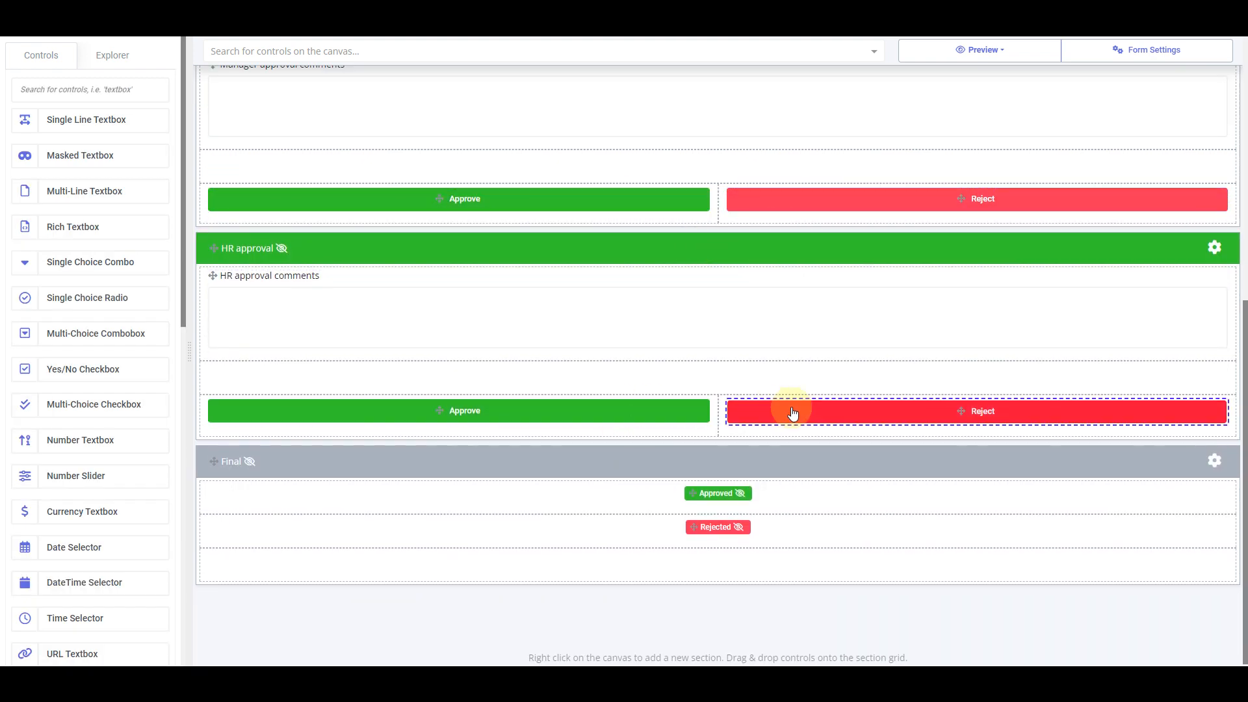
right_click(713, 221)
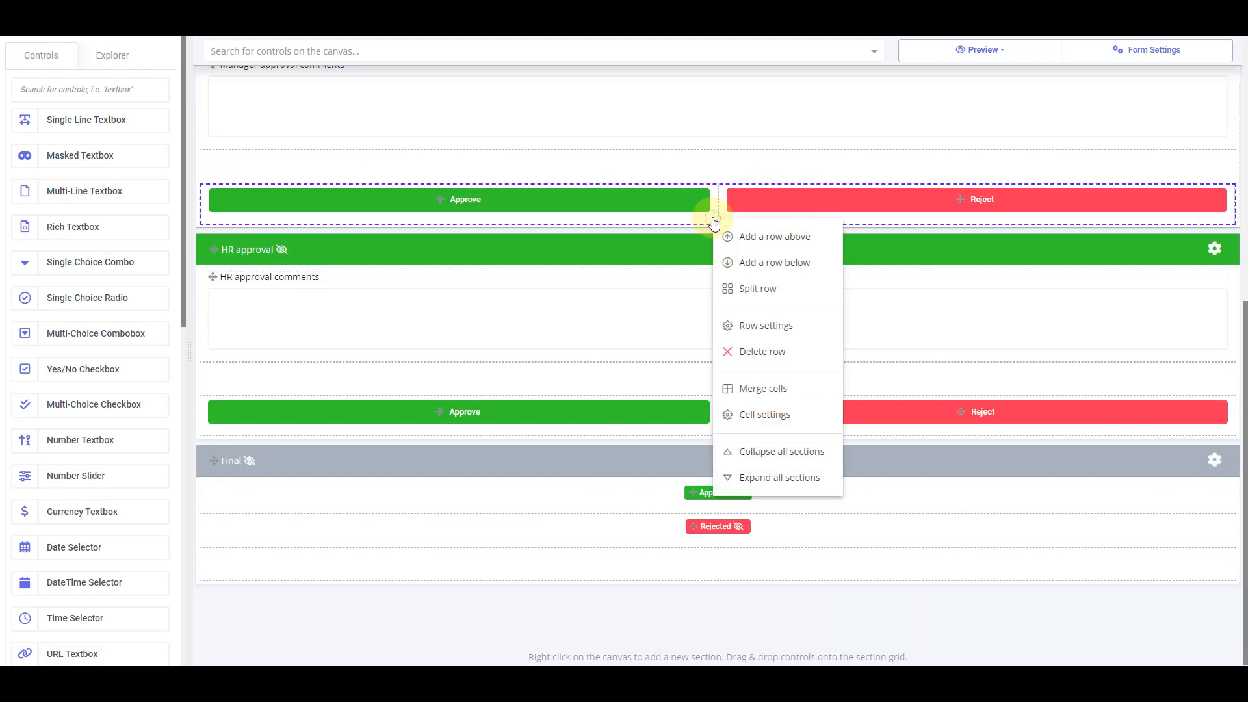
left_click(789, 330)
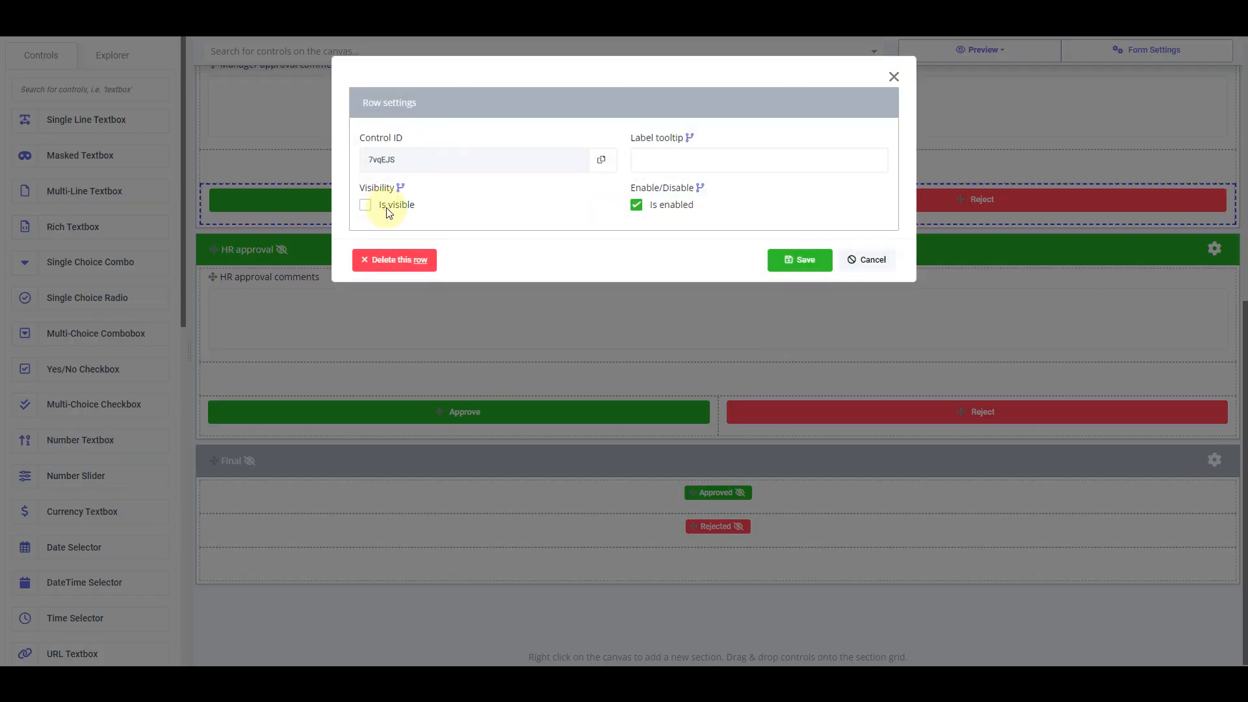
left_click(401, 189)
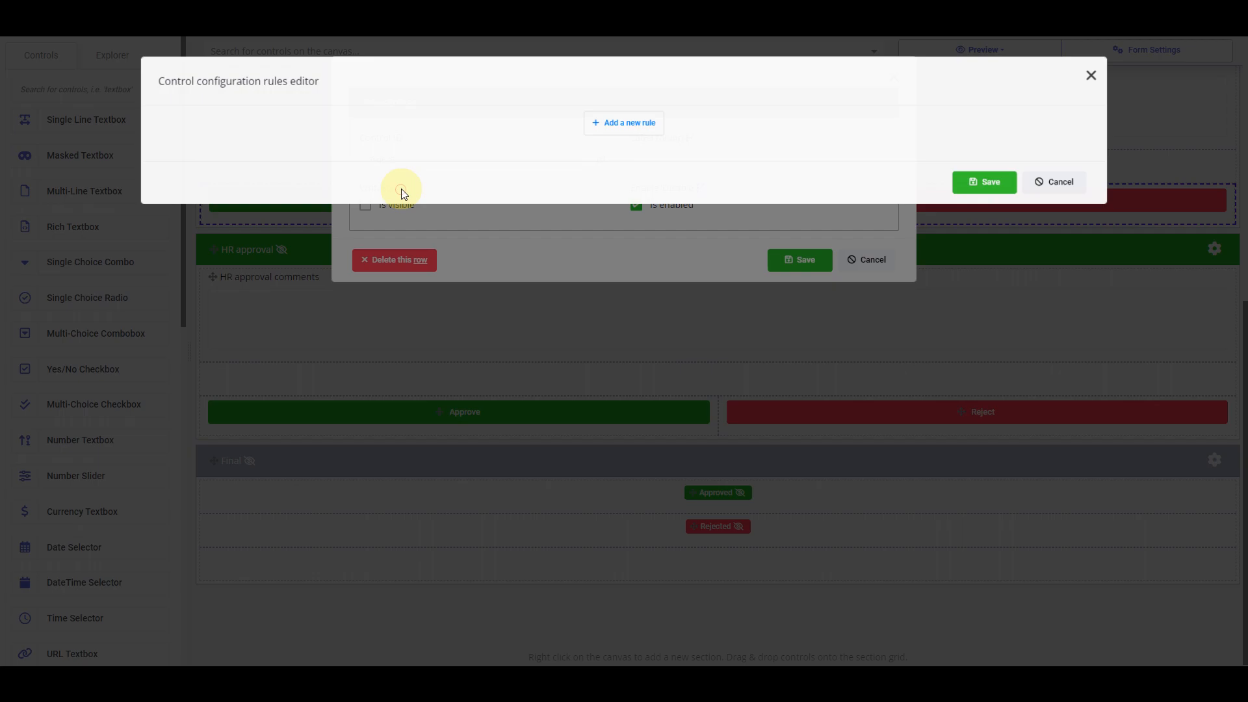
left_click(635, 130)
left_click(754, 333)
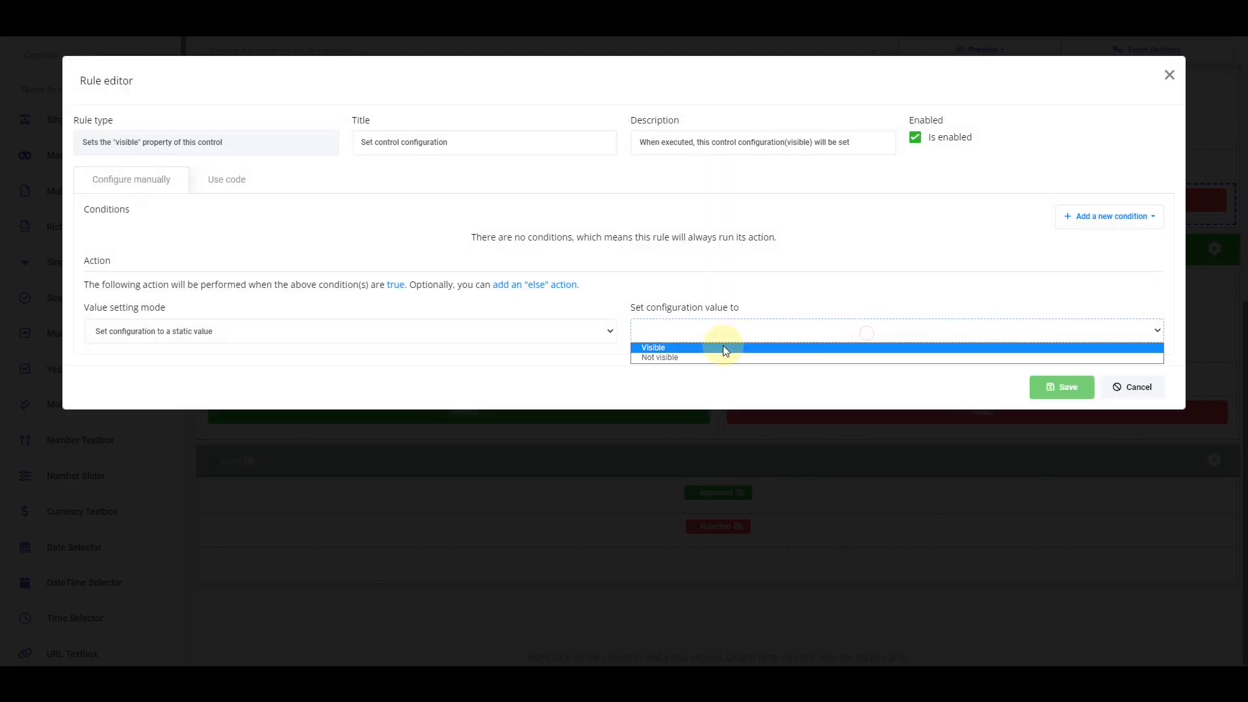
left_click(723, 345)
Add the condition form_status Equal await_manager_approval and save the rule and row settings
left_click(1113, 218)
left_click(1113, 256)
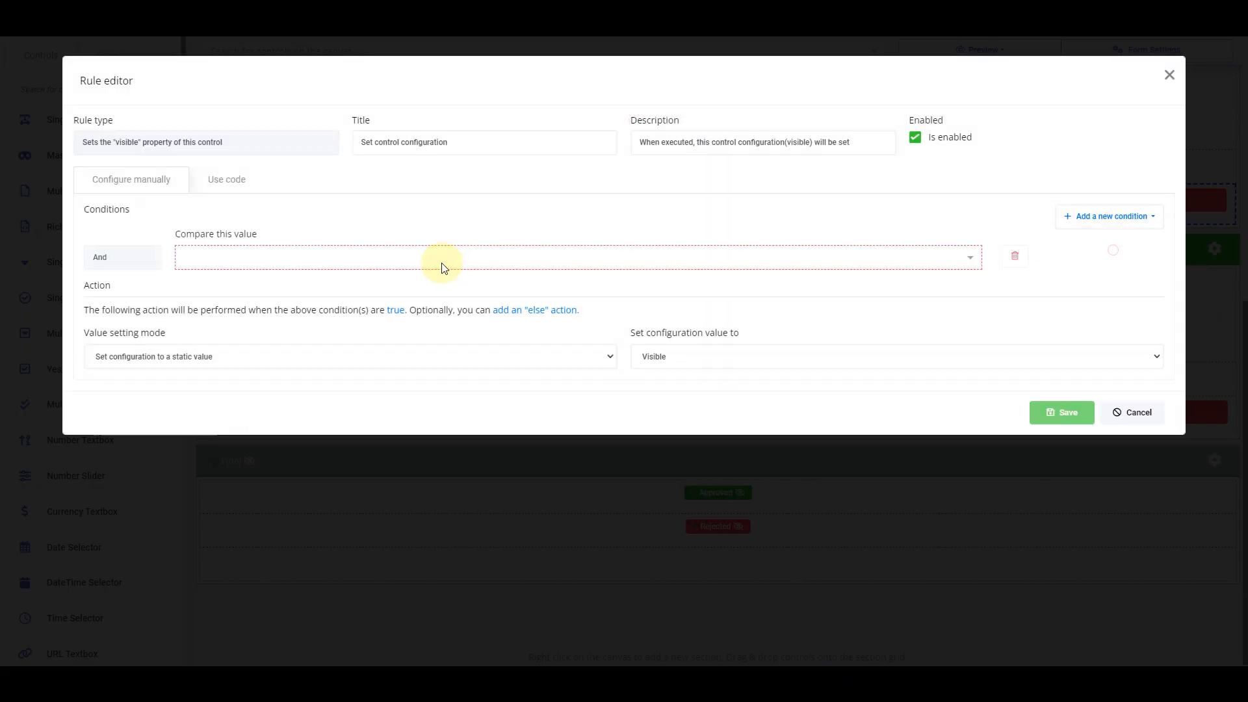
left_click(440, 265)
type("stat")
left_click(320, 307)
left_click(607, 258)
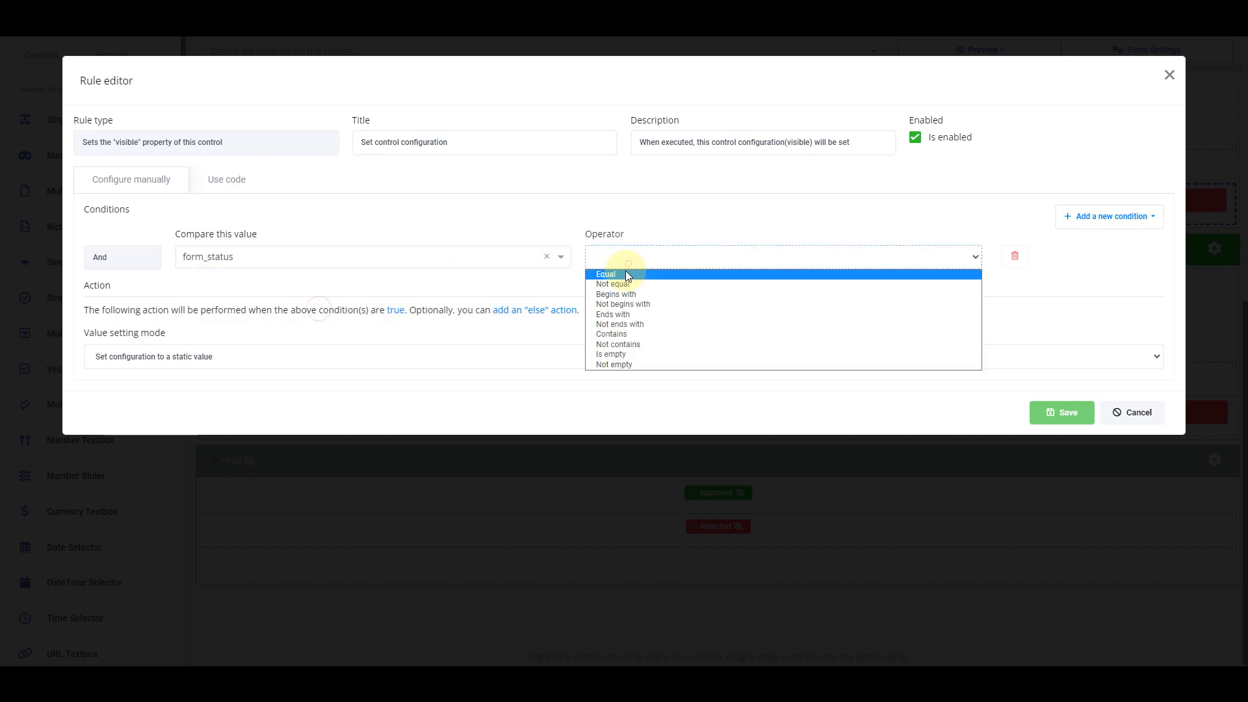
left_click(625, 270)
left_click(778, 264)
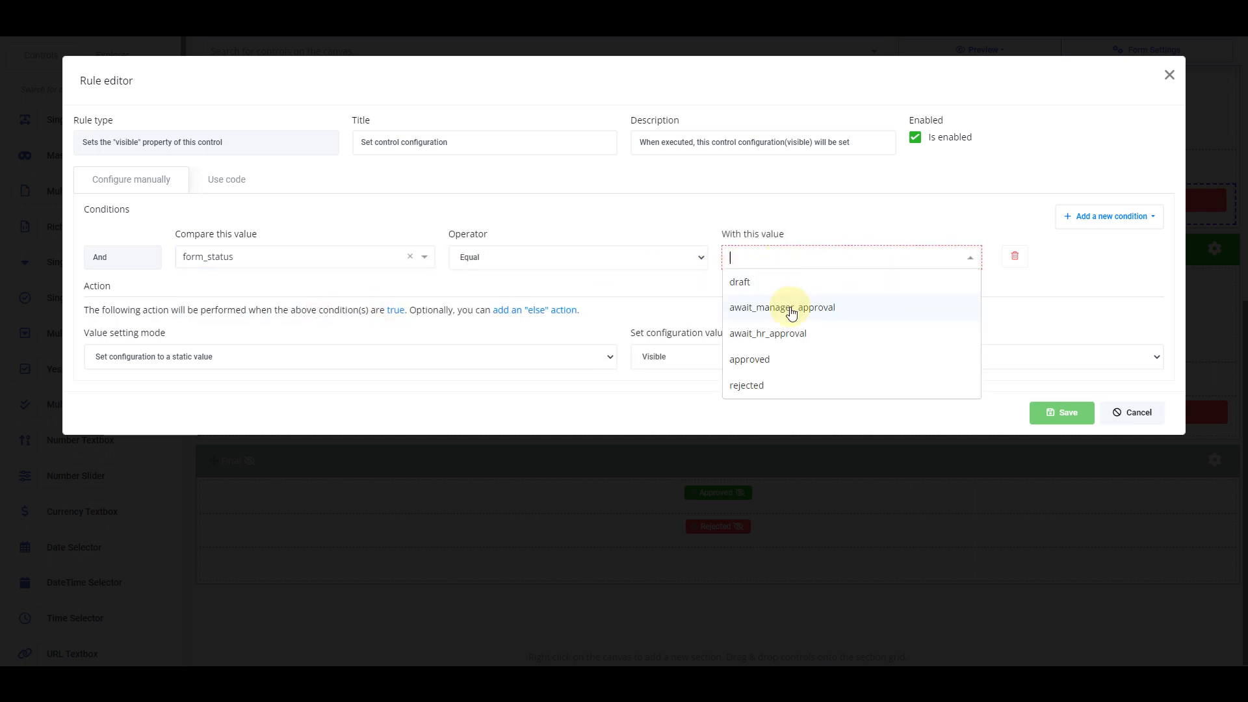
left_click(792, 314)
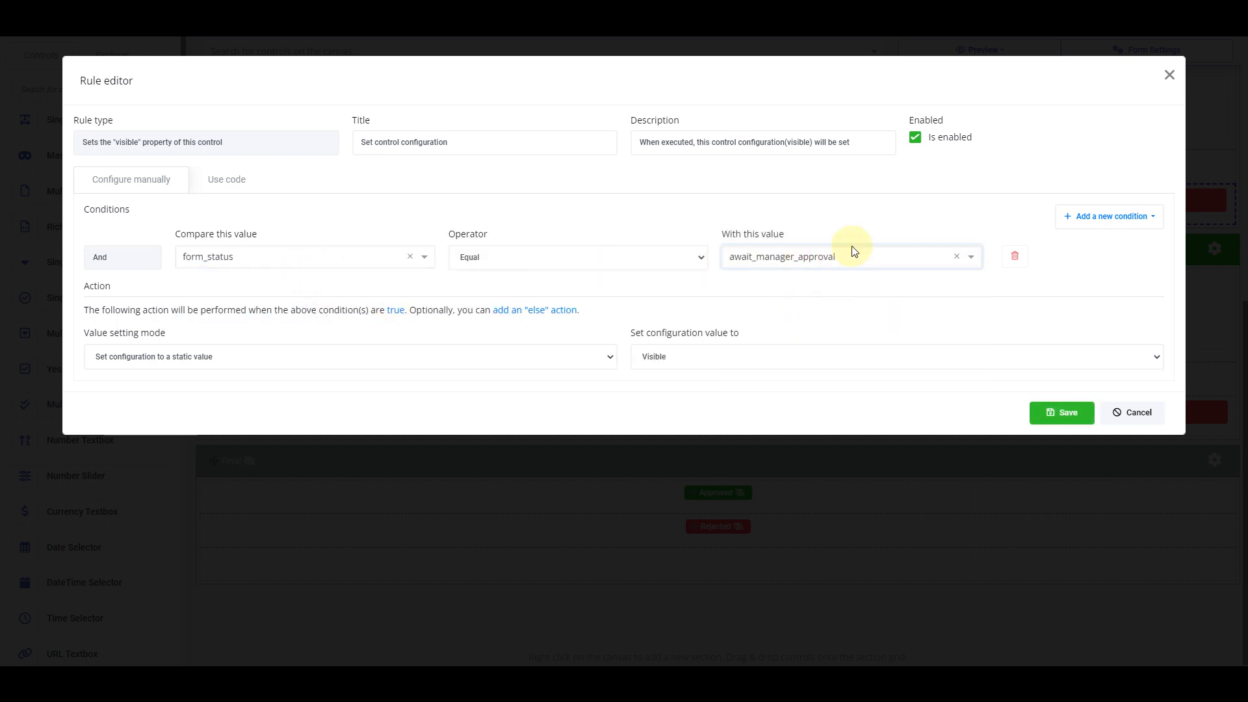
left_click(1055, 410)
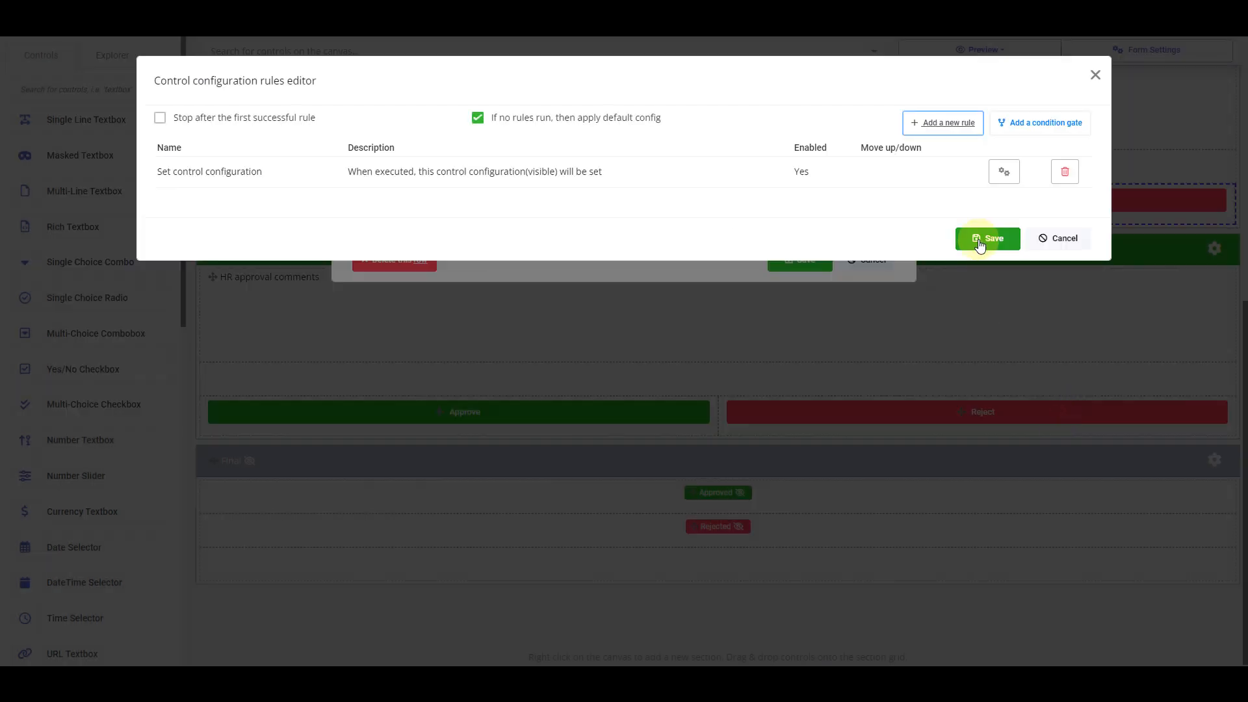
left_click(981, 239)
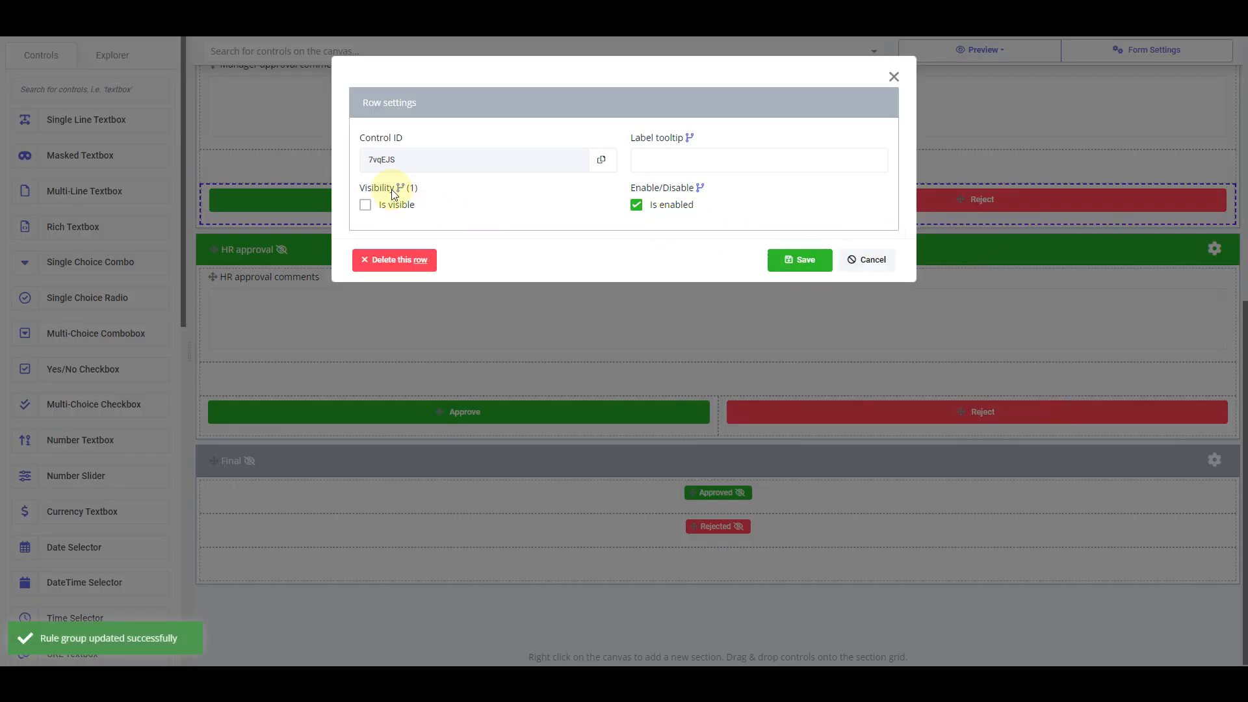
left_click(788, 263)
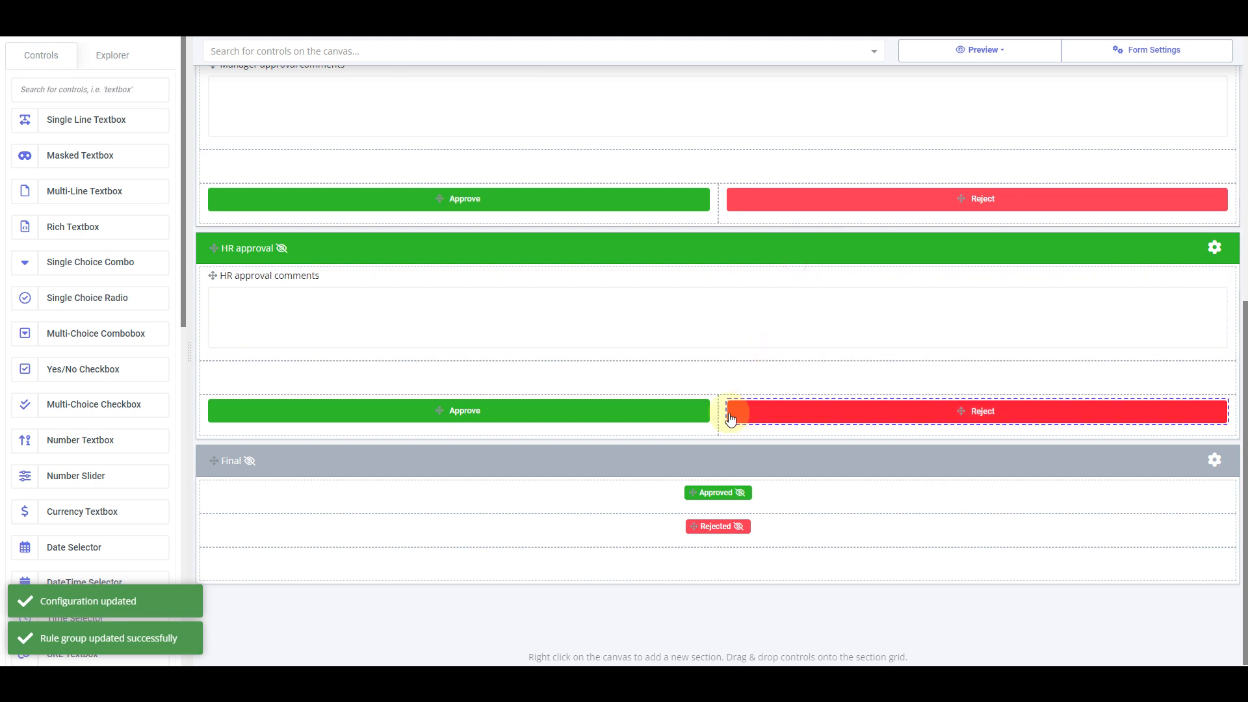
Hide the HR approval button row by default and start a Visible rule with a value condition
right_click(714, 429)
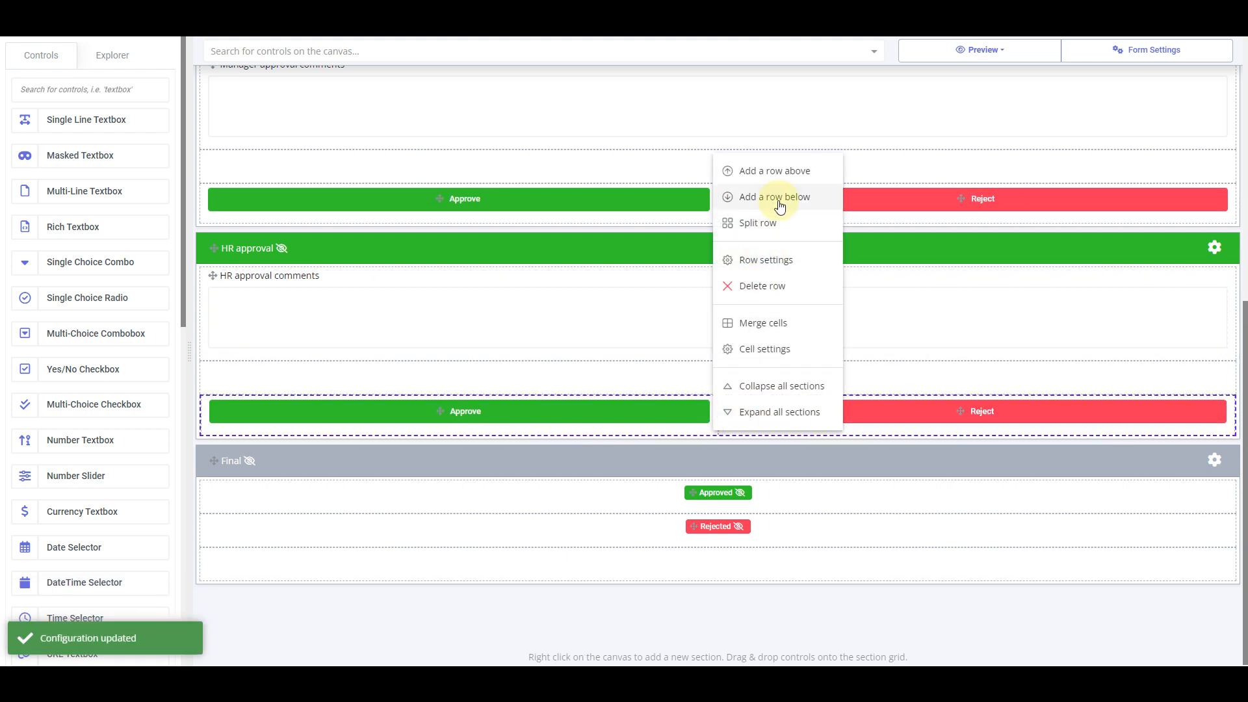
left_click(790, 262)
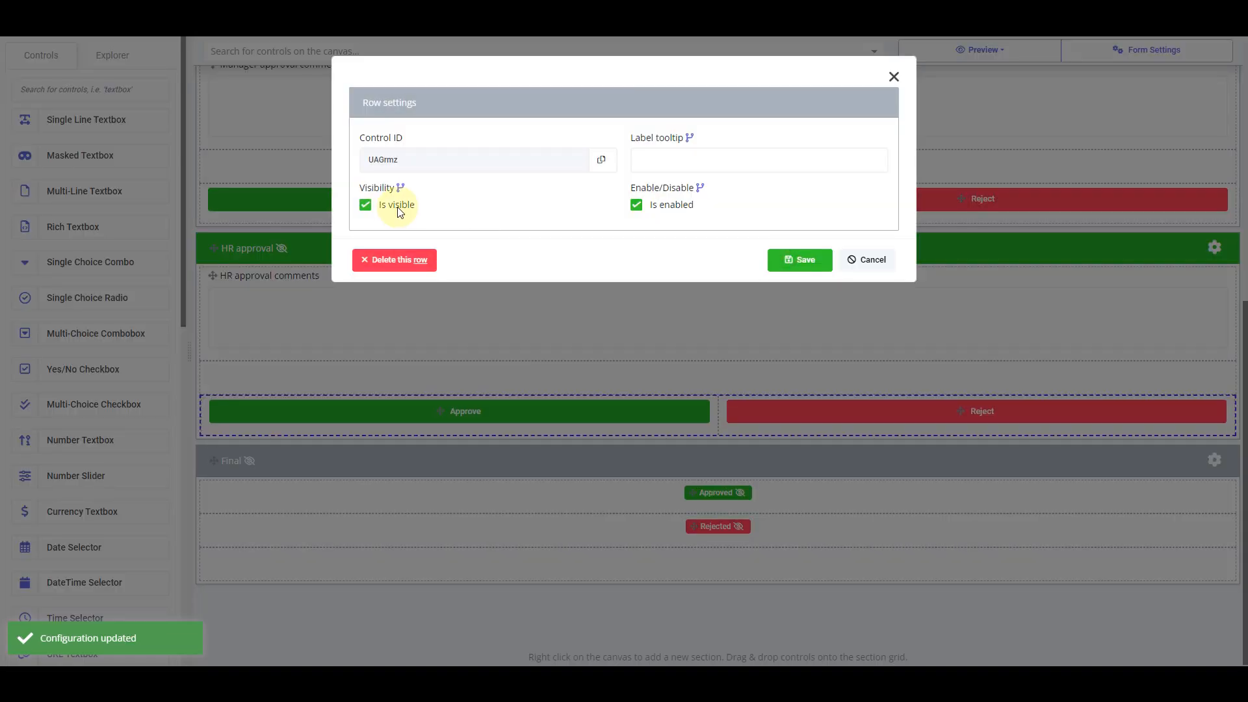
left_click(398, 206)
left_click(400, 189)
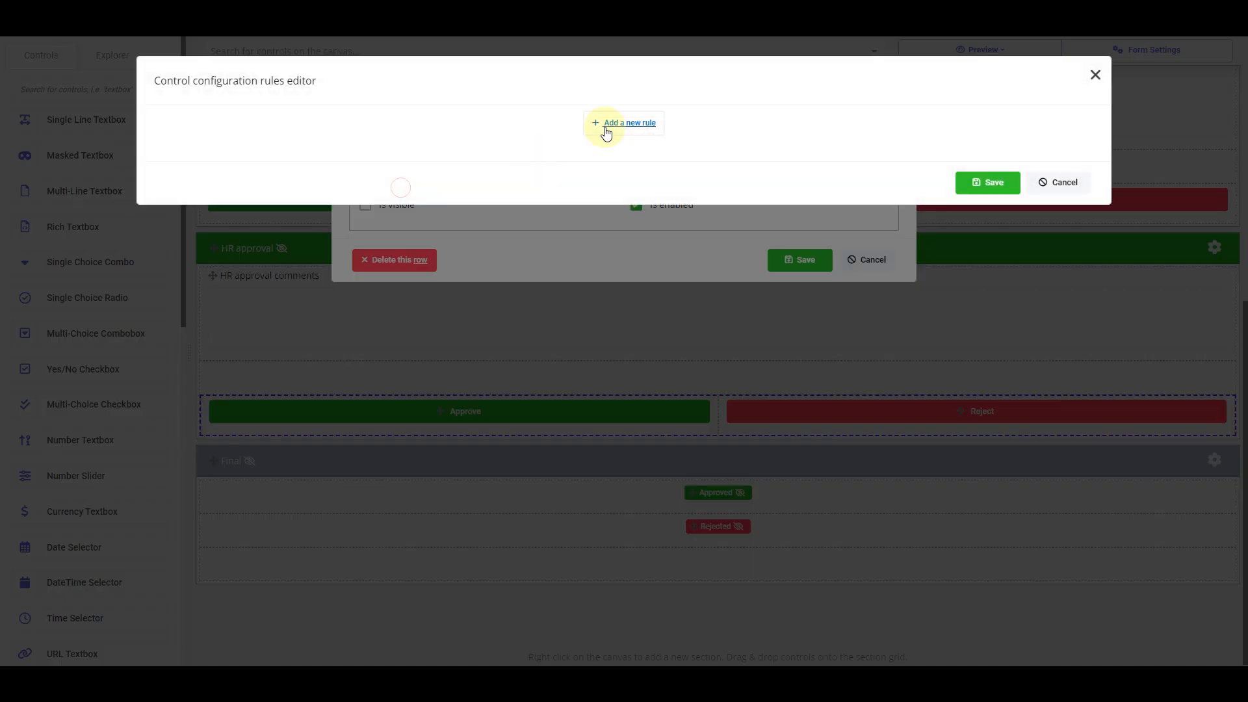
left_click(616, 125)
left_click(717, 336)
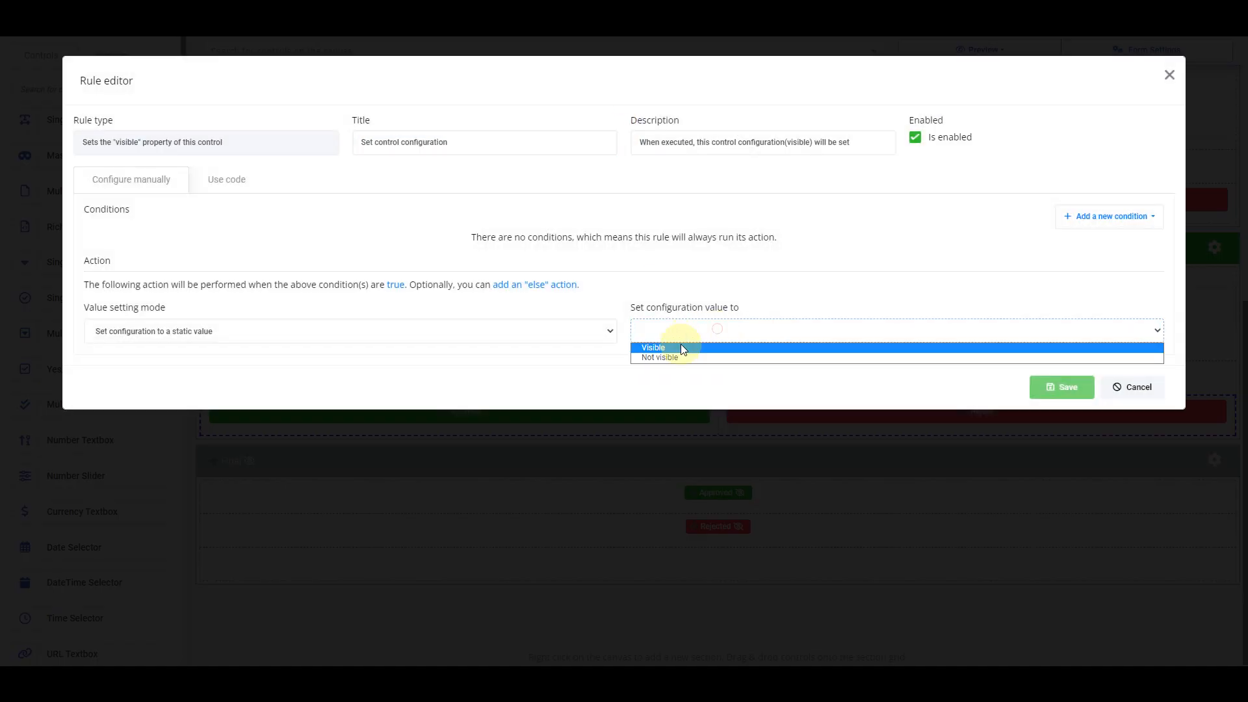
left_click(679, 345)
left_click(1110, 217)
left_click(1099, 260)
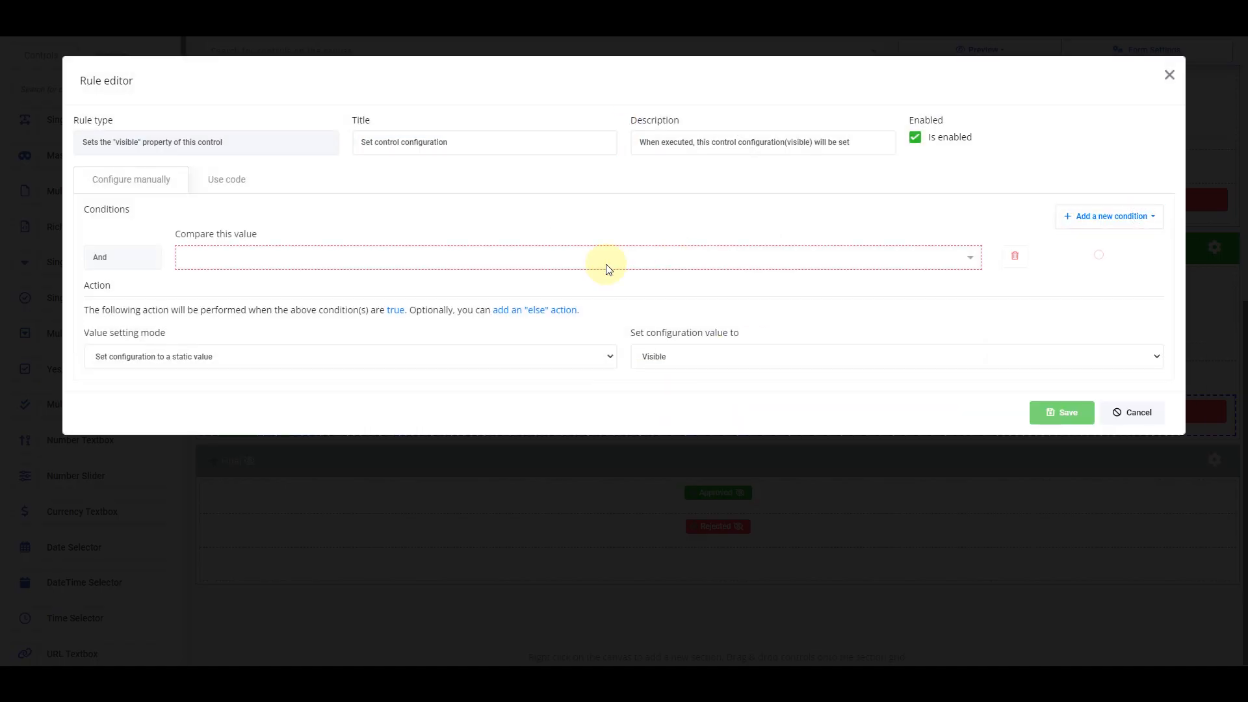
Set the condition to form_status Equal await_hr_approval and save every dialog
left_click(601, 260)
type("stat")
left_click(292, 307)
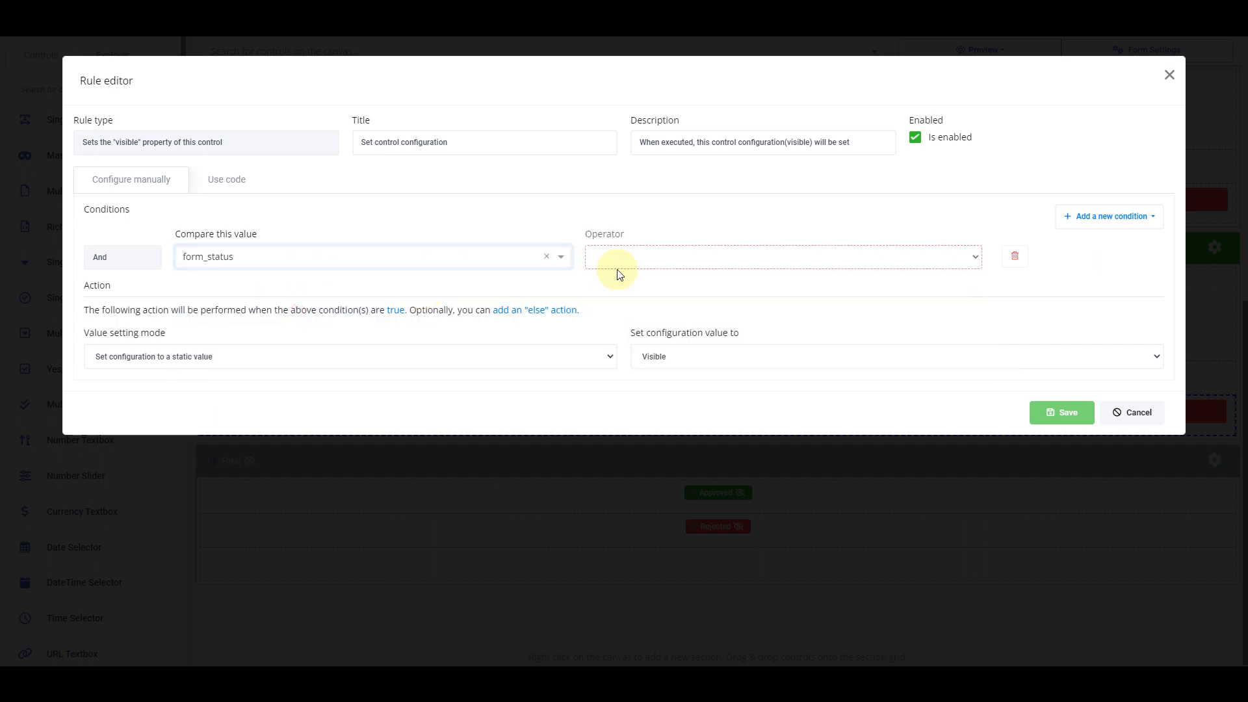
left_click(646, 269)
left_click(646, 275)
left_click(852, 262)
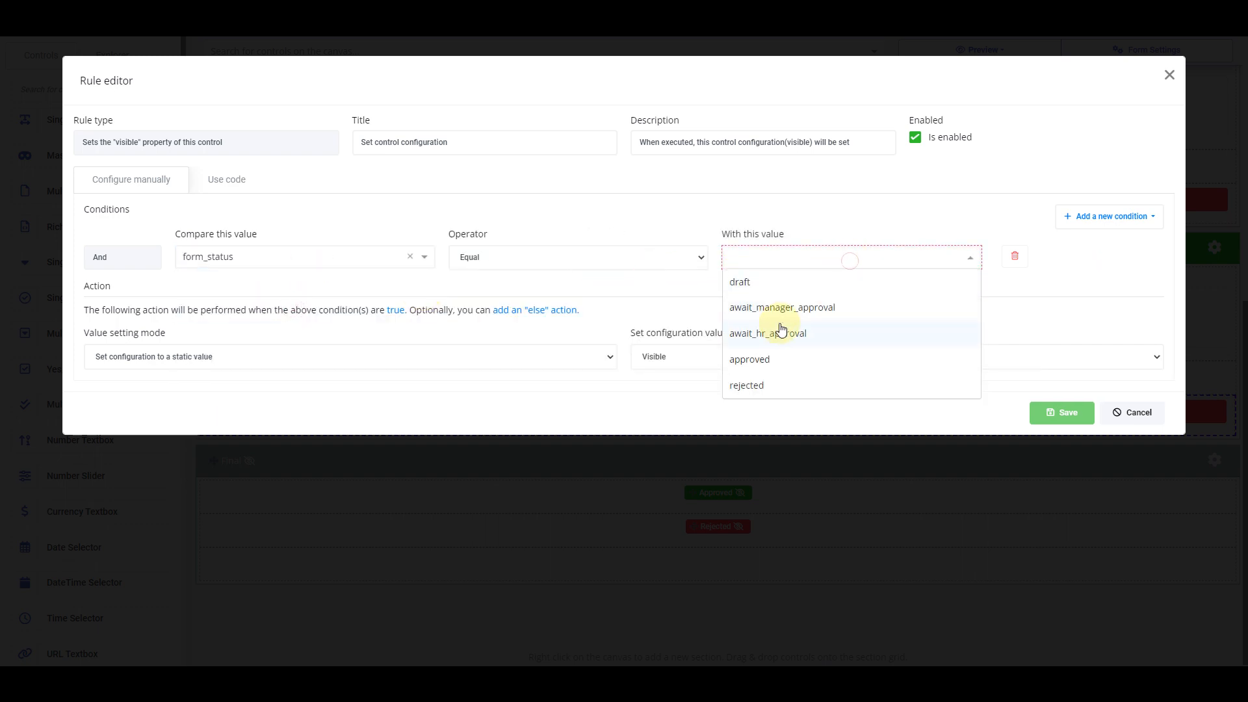
left_click(777, 337)
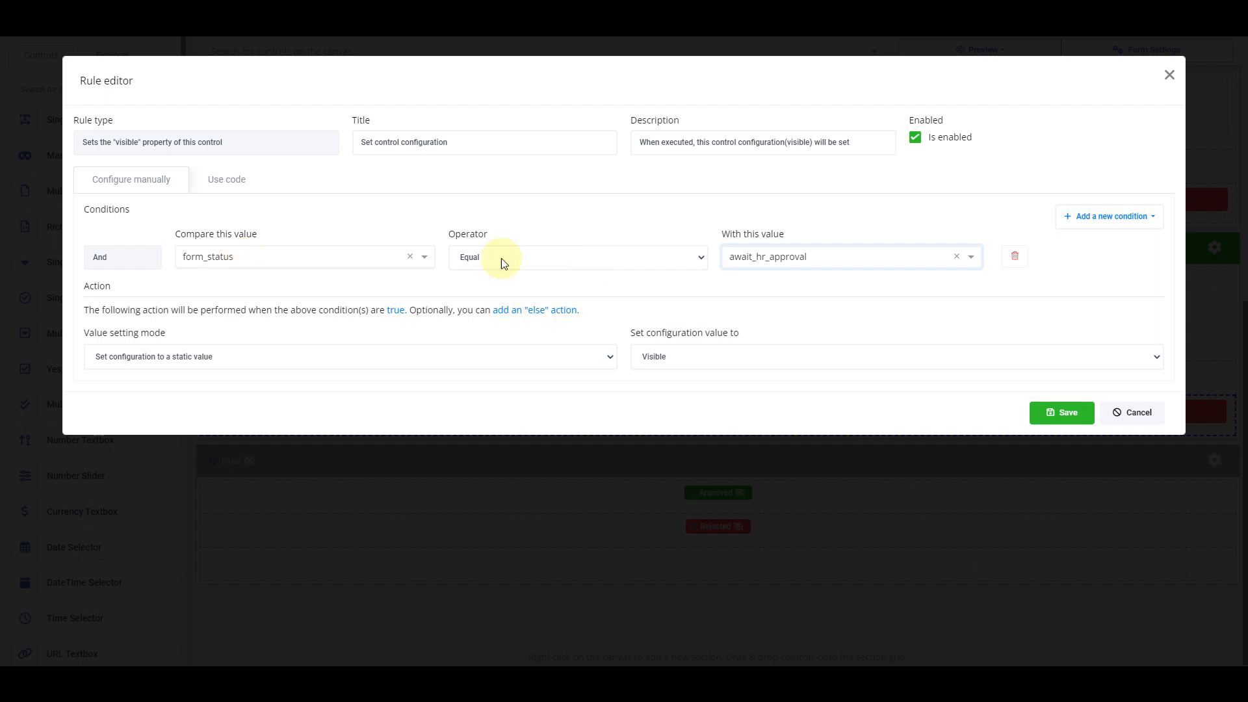
left_click(1062, 412)
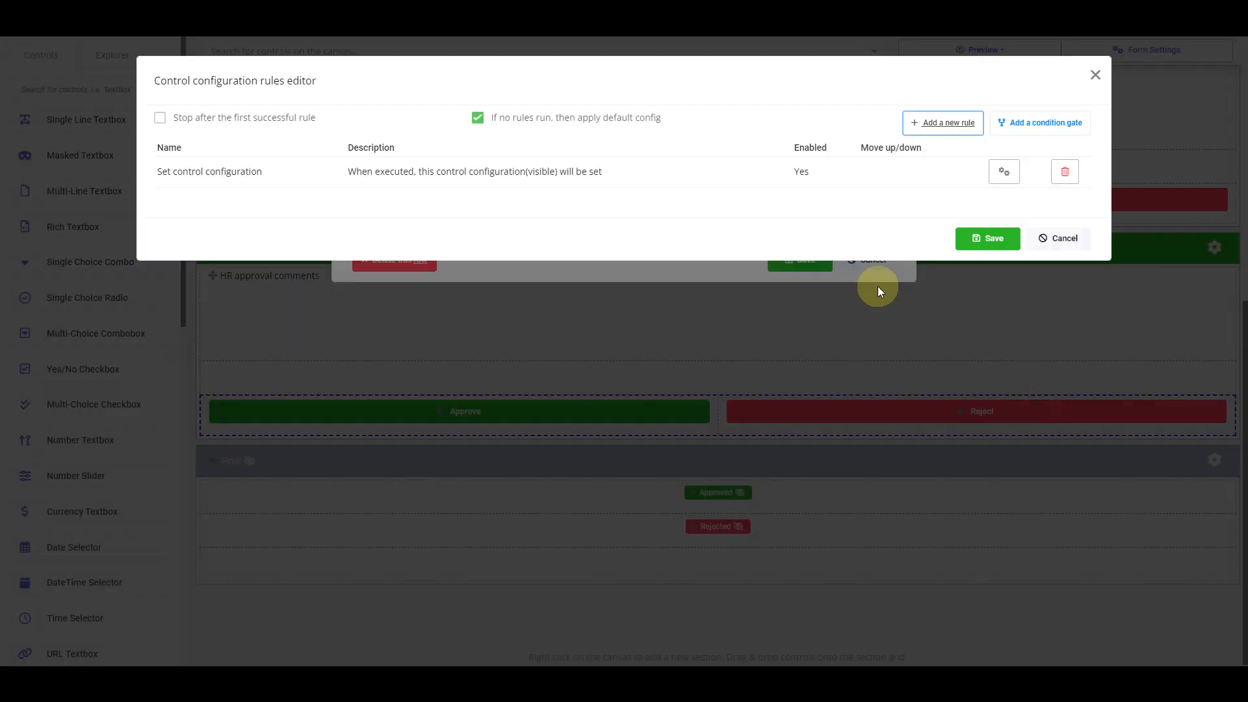
left_click(972, 238)
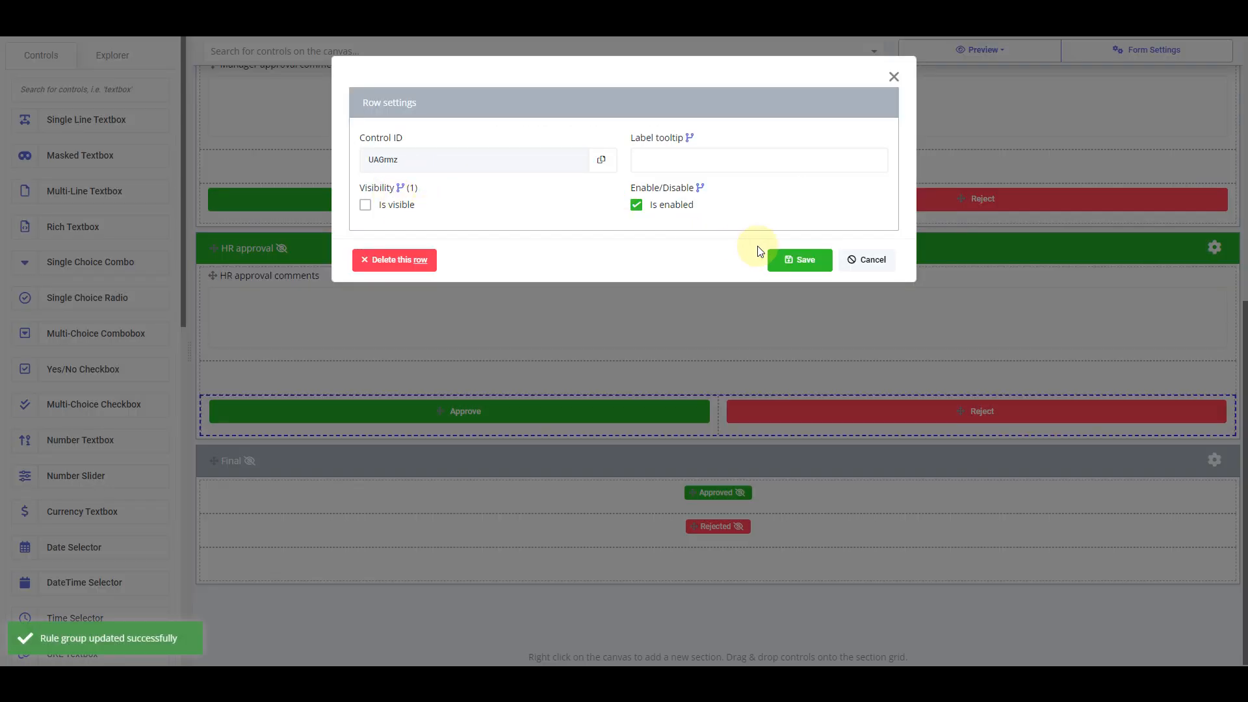
left_click(777, 258)
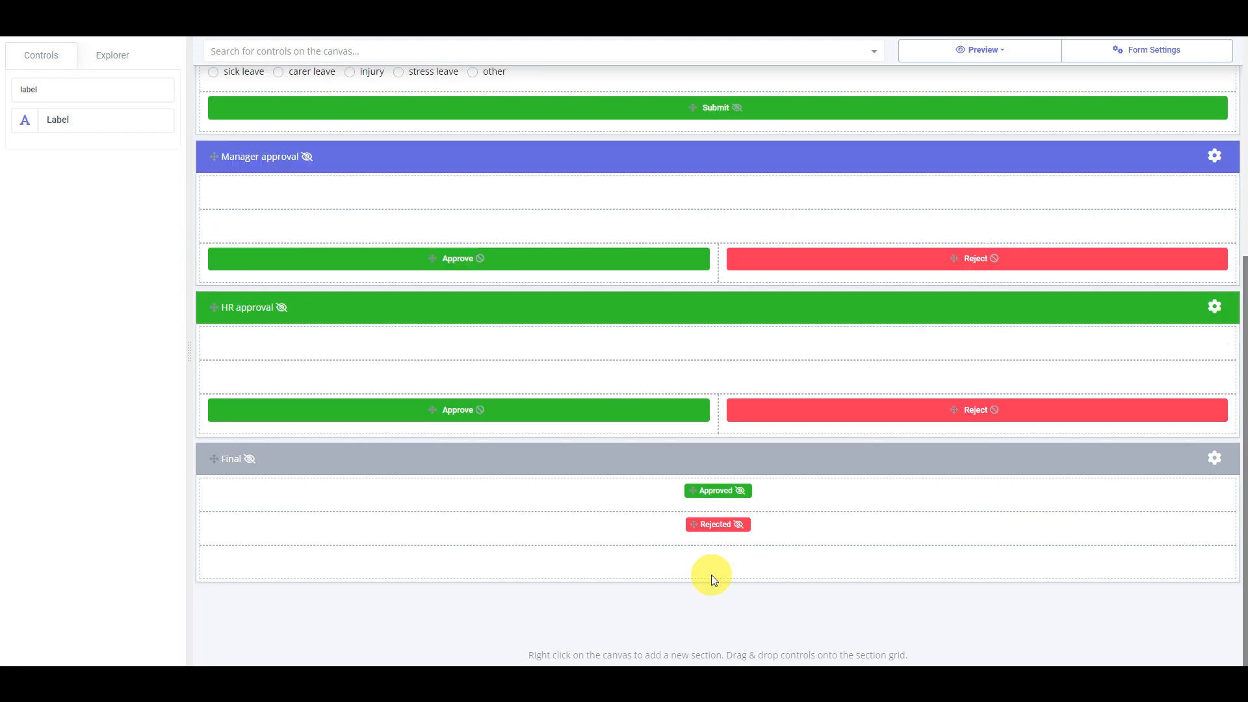
Preview the form at desktop size and choose sick leave as the leave type
left_click(991, 50)
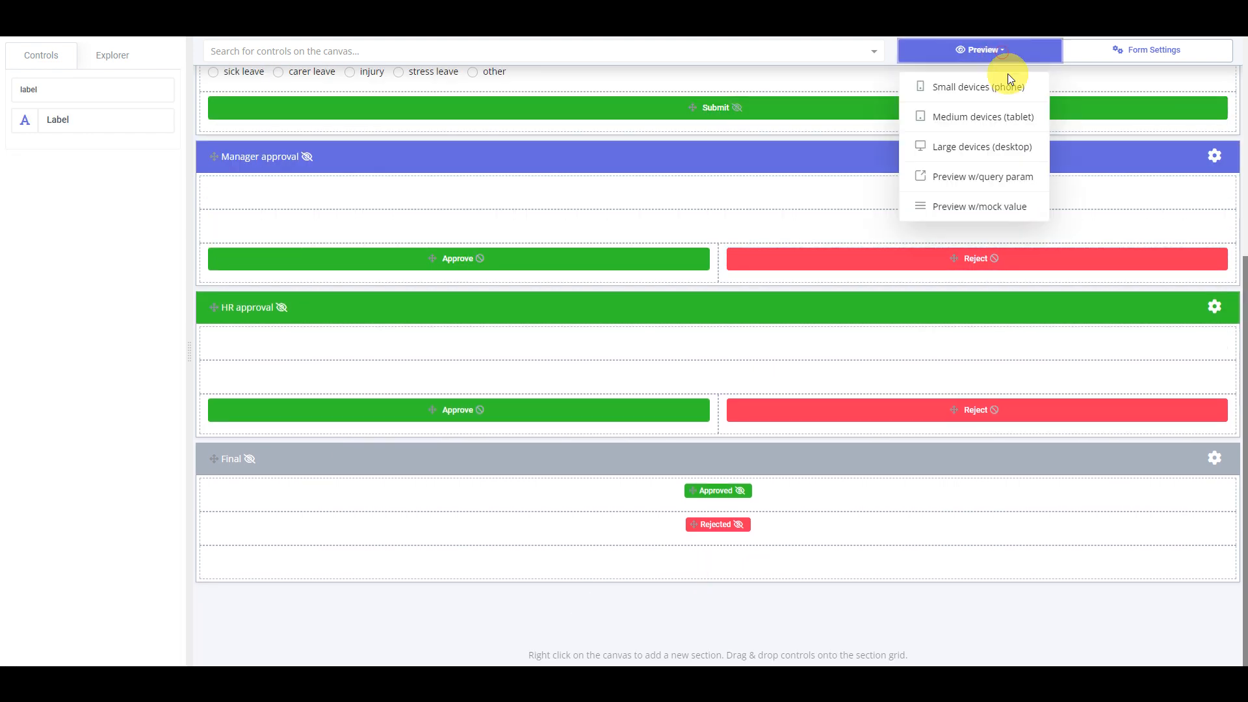
left_click(1016, 147)
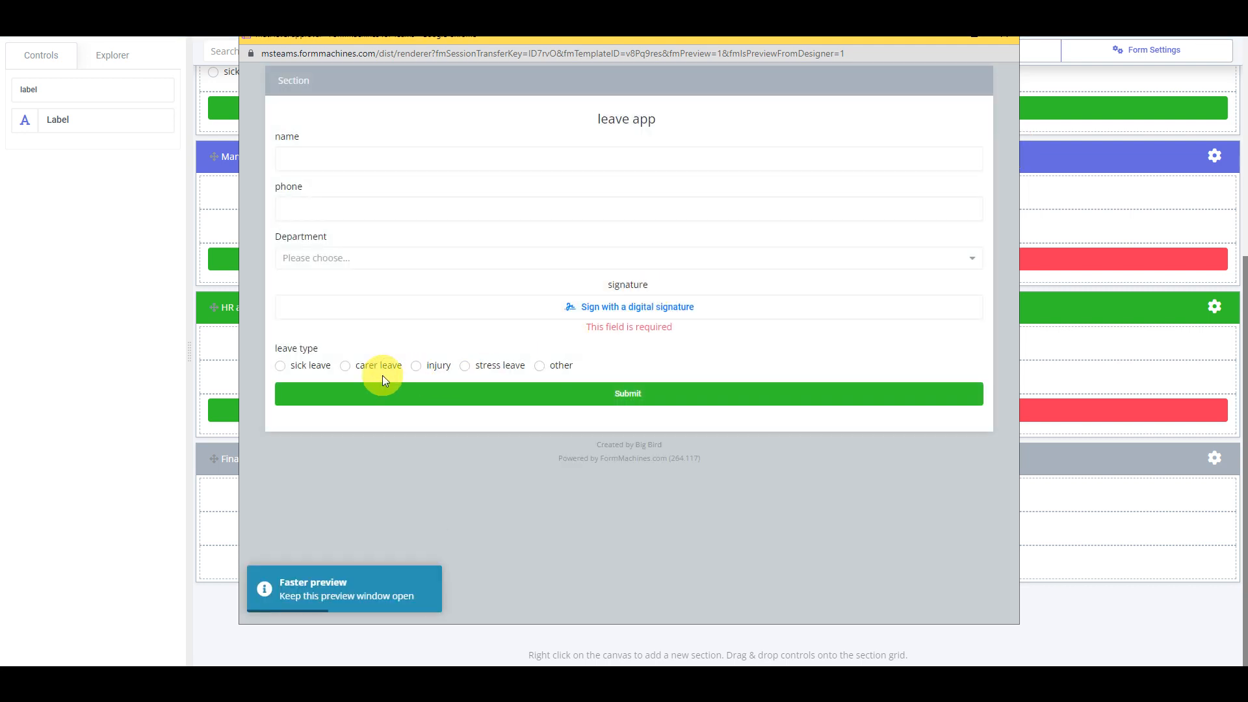
left_click(305, 367)
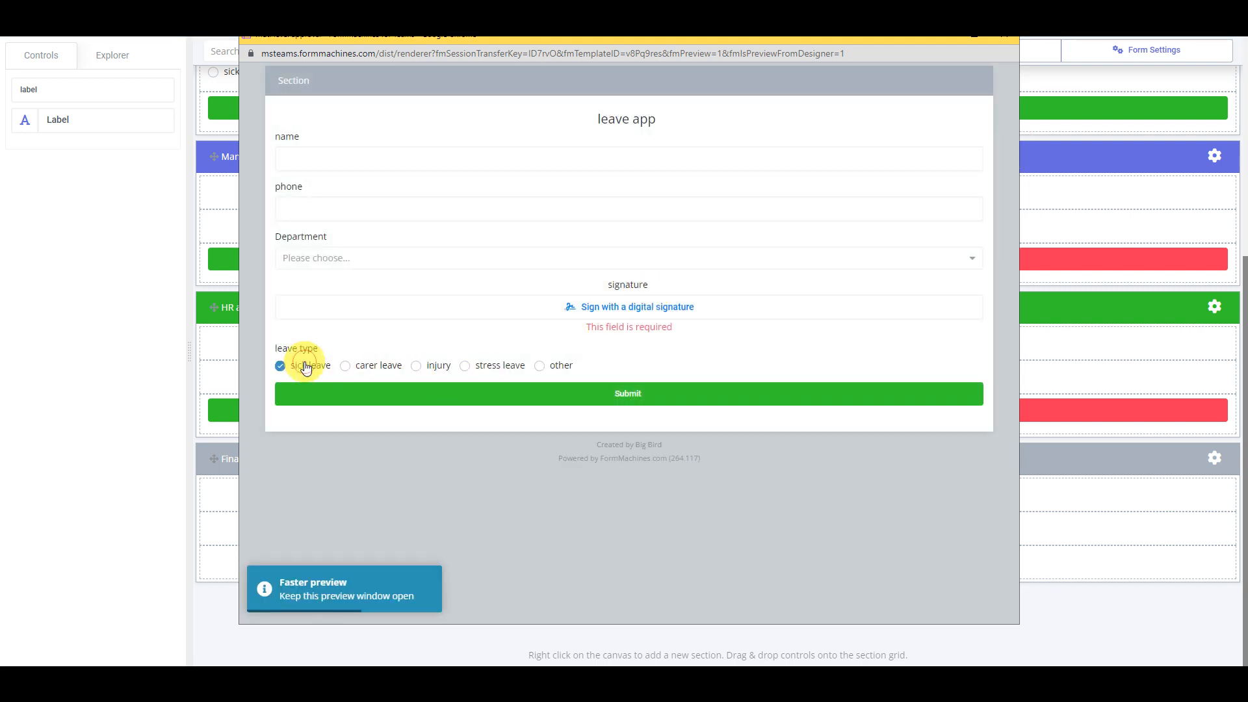
Draw and apply a signature, then submit the sick-leave test request and confirm
left_click(629, 310)
left_click_drag(582, 204, 674, 192)
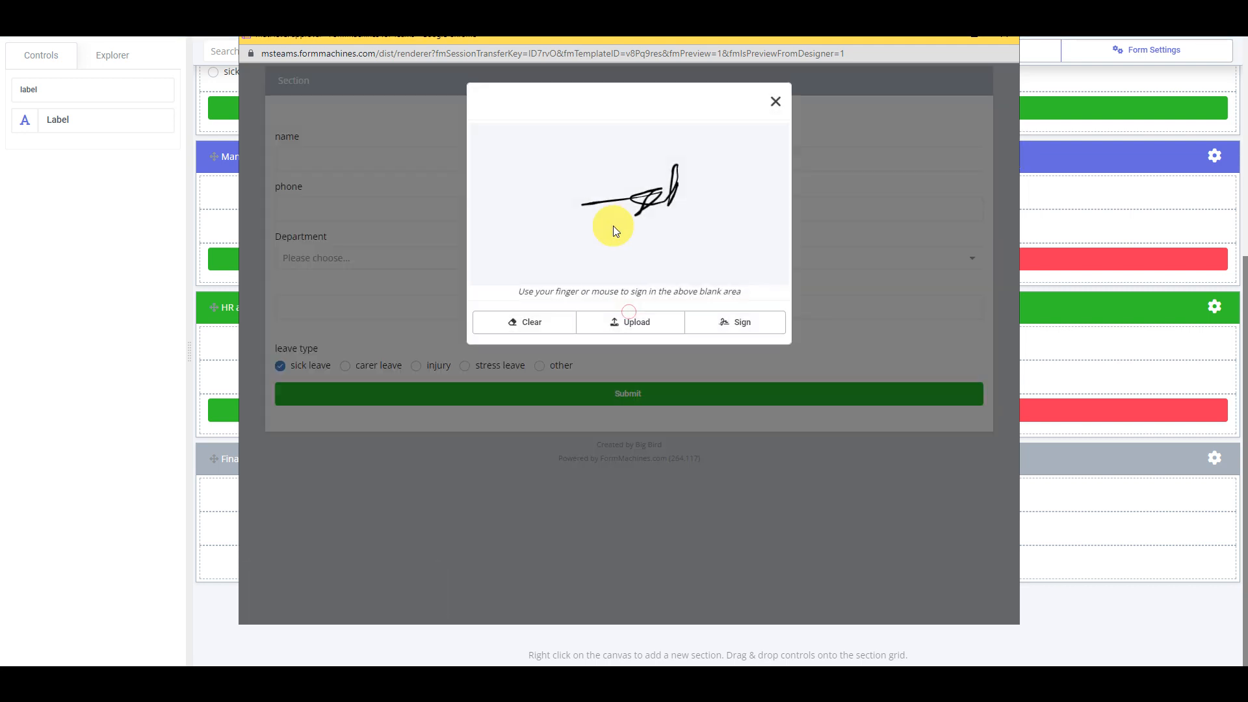
left_click(722, 323)
left_click(690, 501)
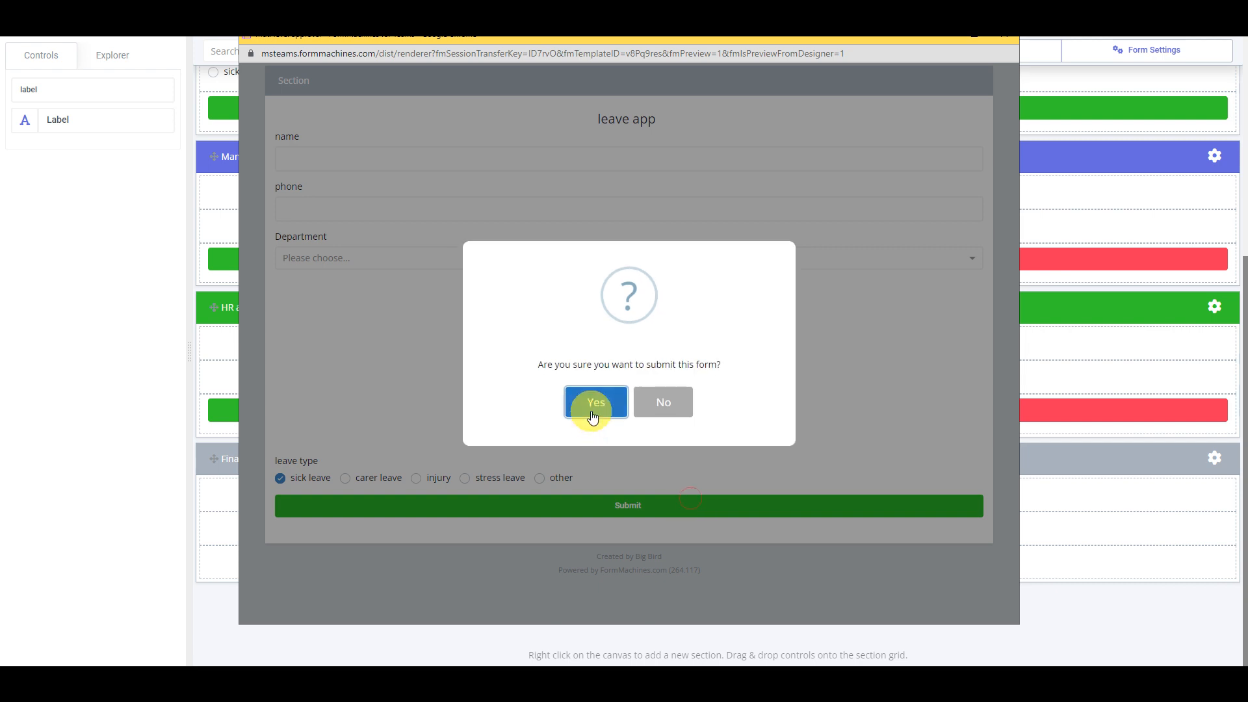
left_click(595, 402)
left_click(1004, 36)
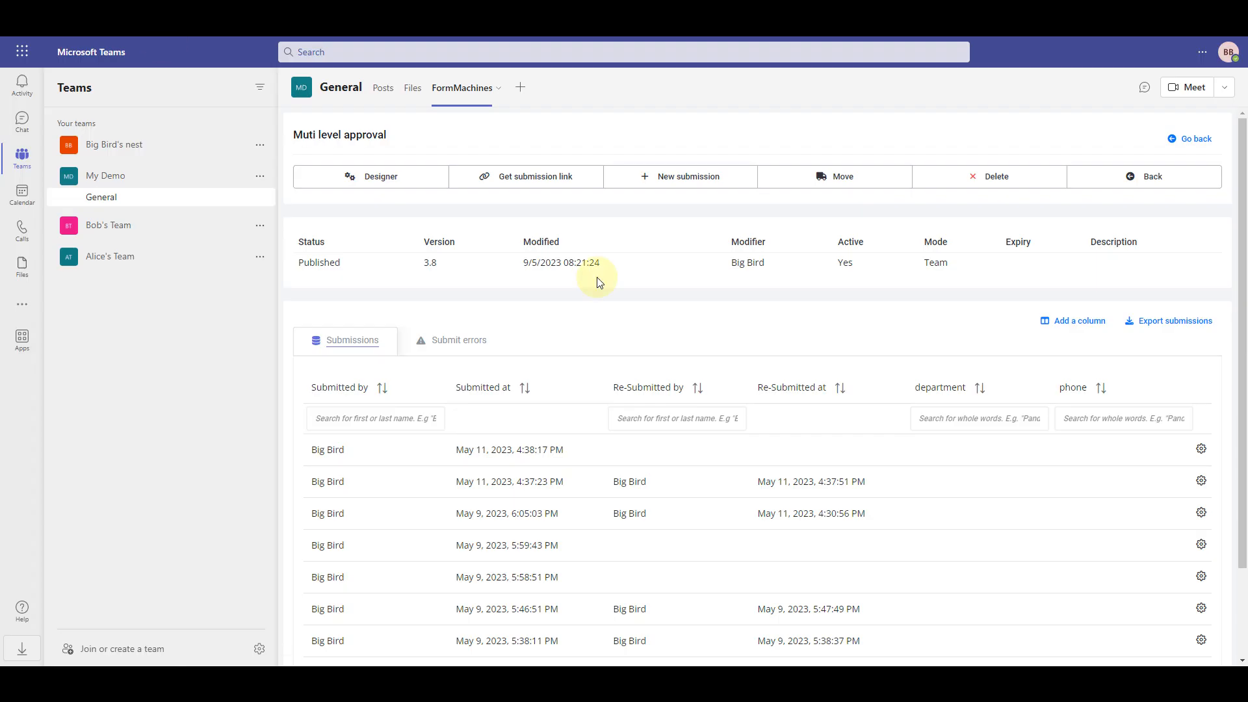
Approve the newest leave request at the manager stage
left_click(836, 454)
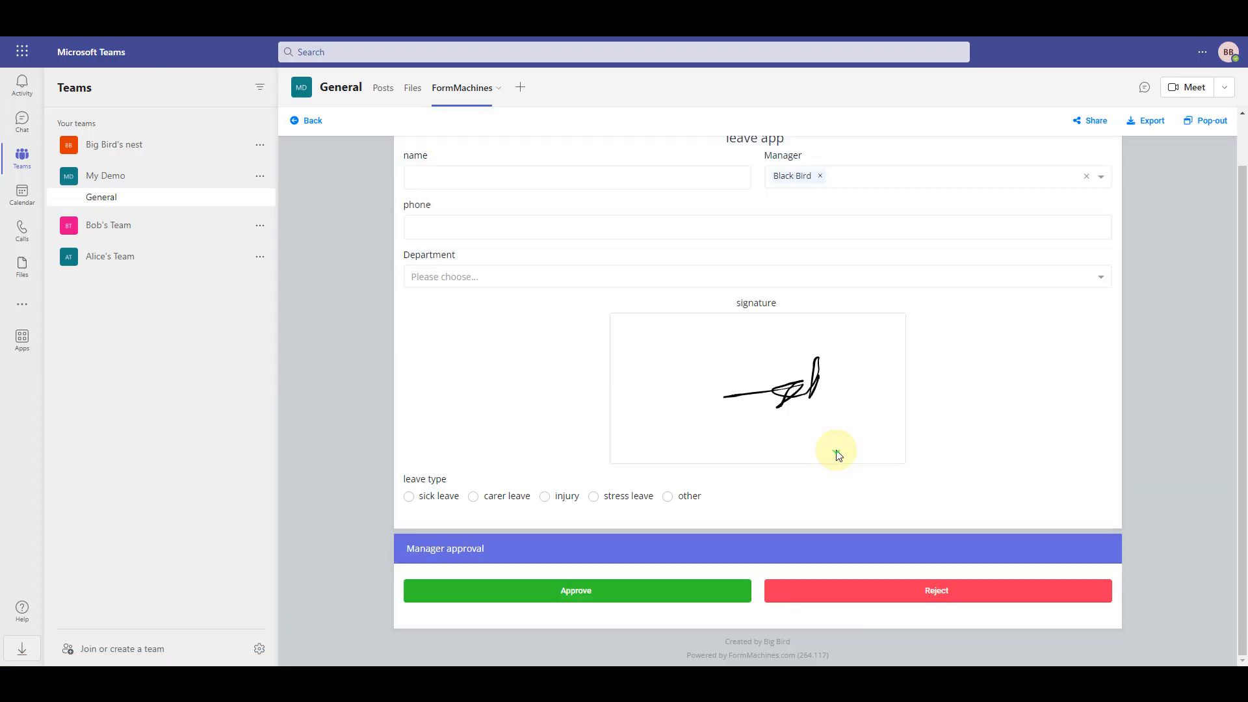
left_click(689, 592)
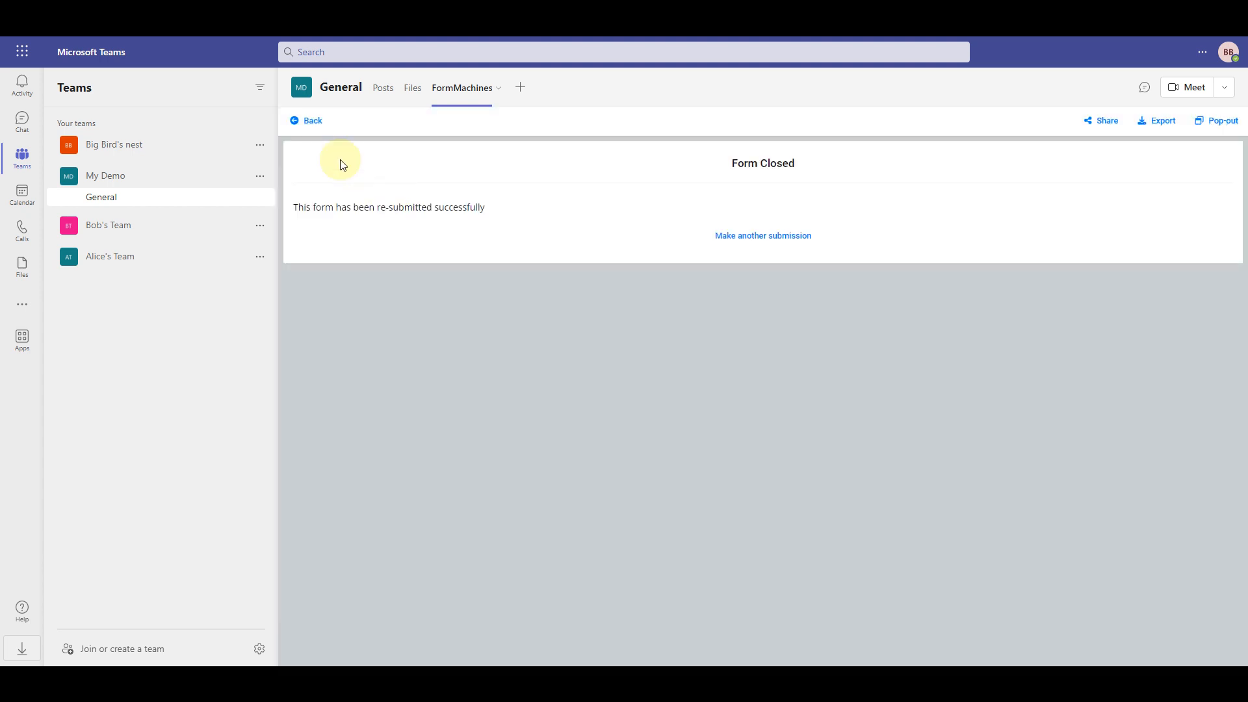
left_click(313, 124)
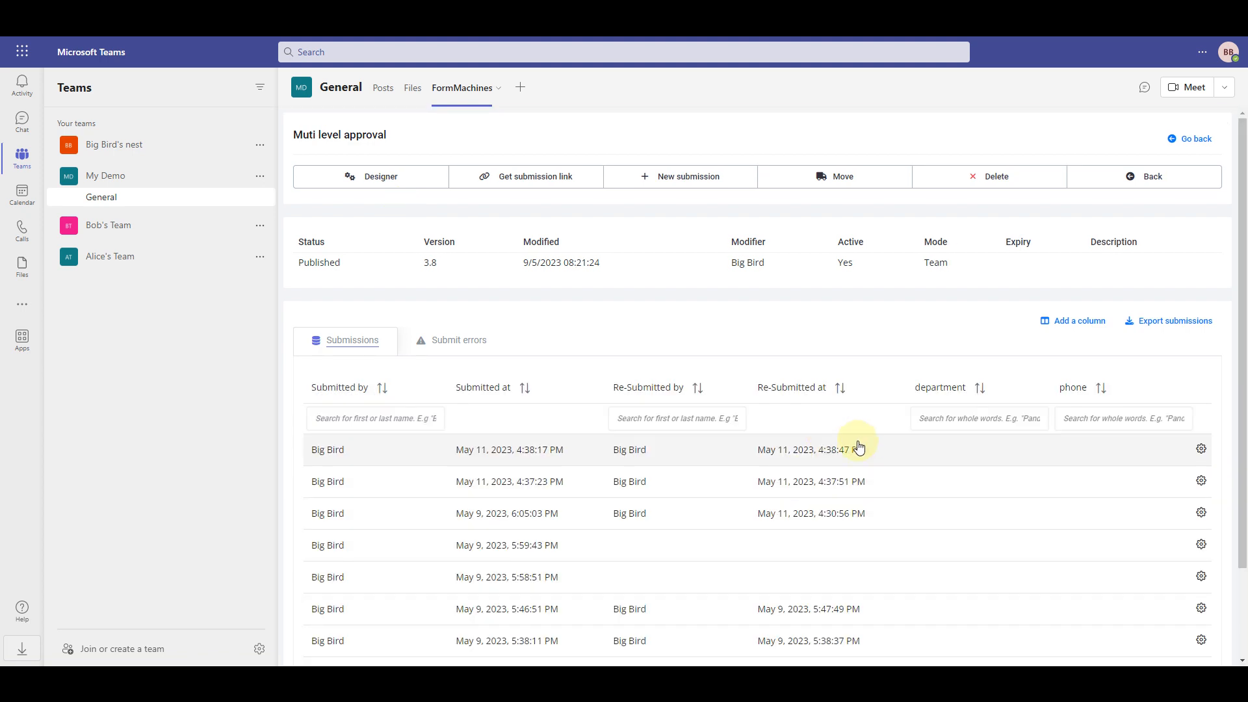
Give the newest request HR approval, then reopen it to confirm the Approved badge
left_click(866, 448)
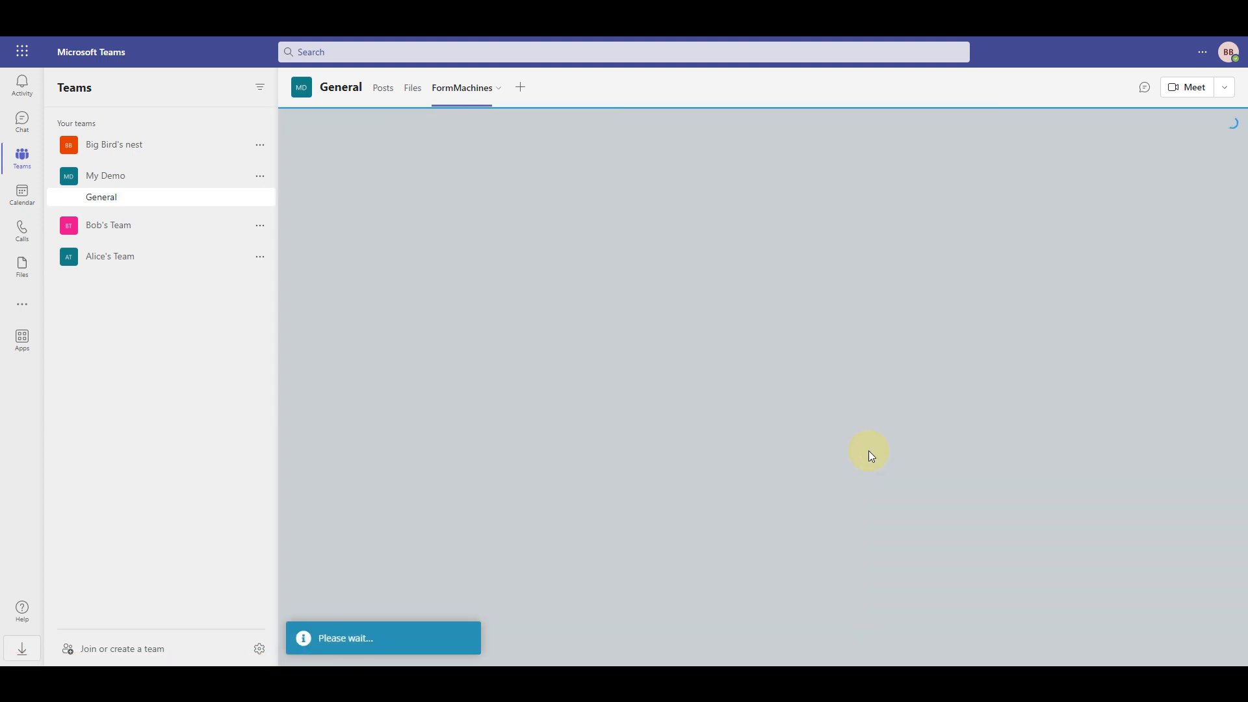
scroll(884, 476, "down", 2)
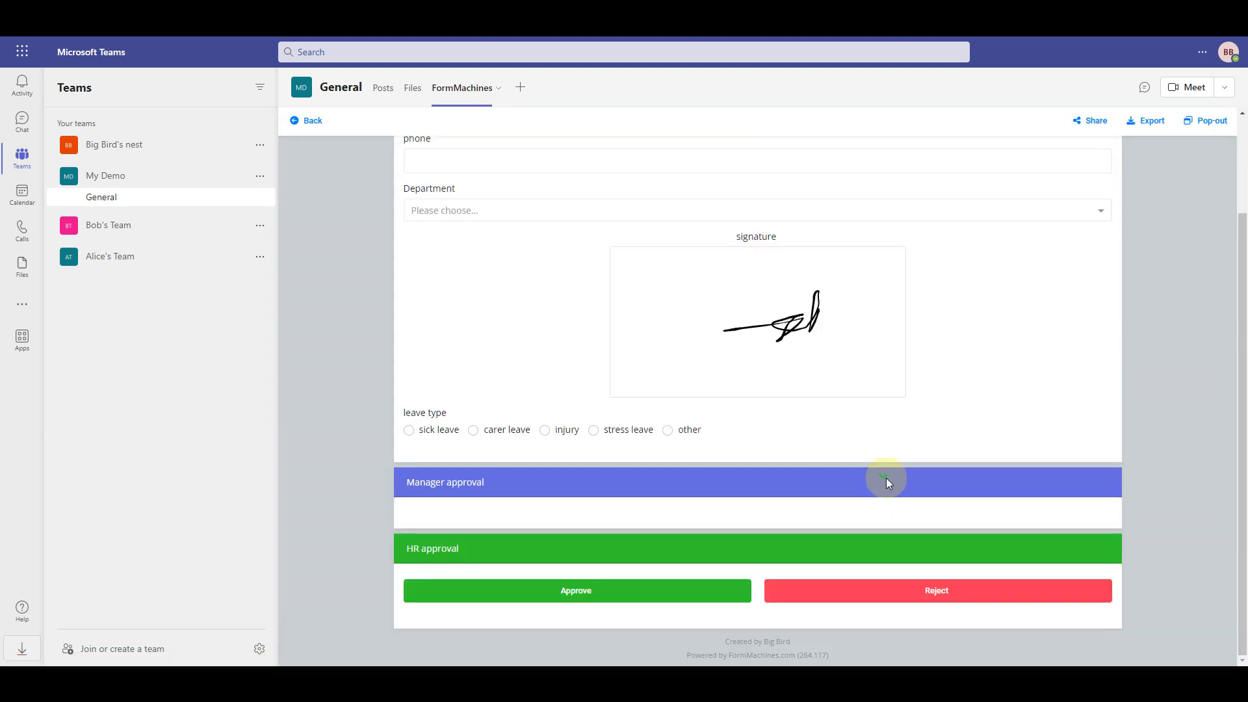
left_click(653, 597)
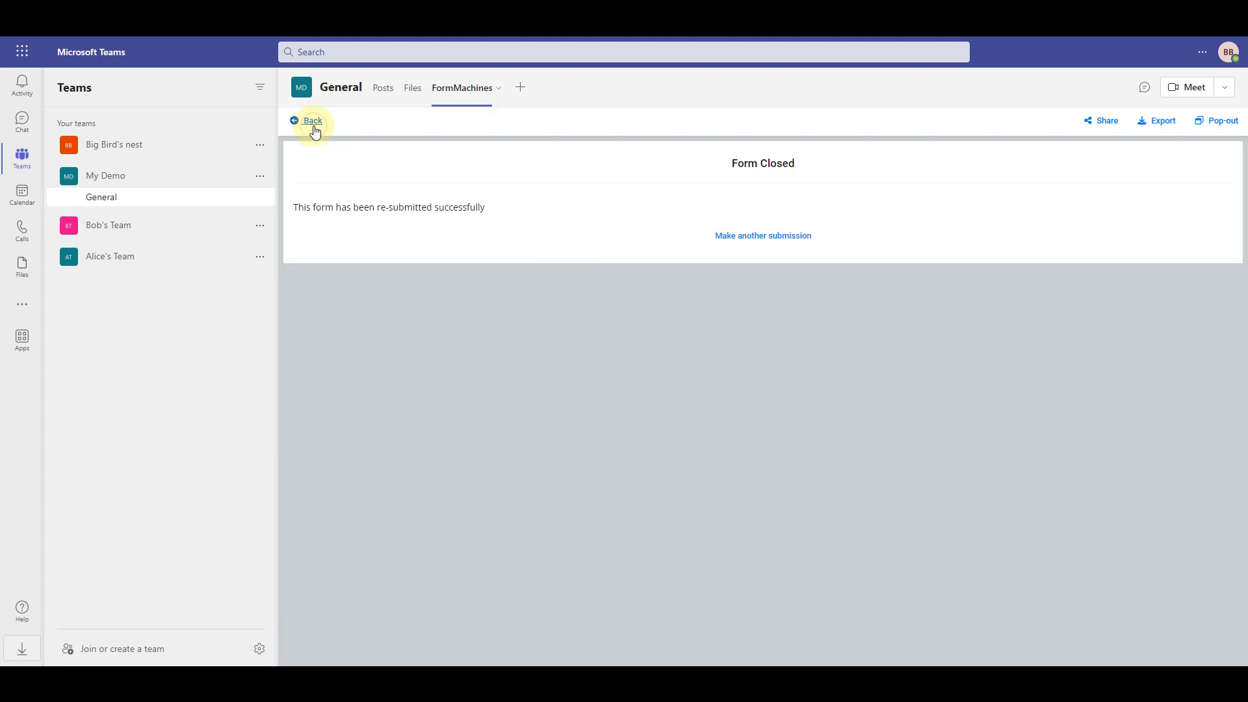
left_click(313, 123)
scroll(910, 507, "down", 2)
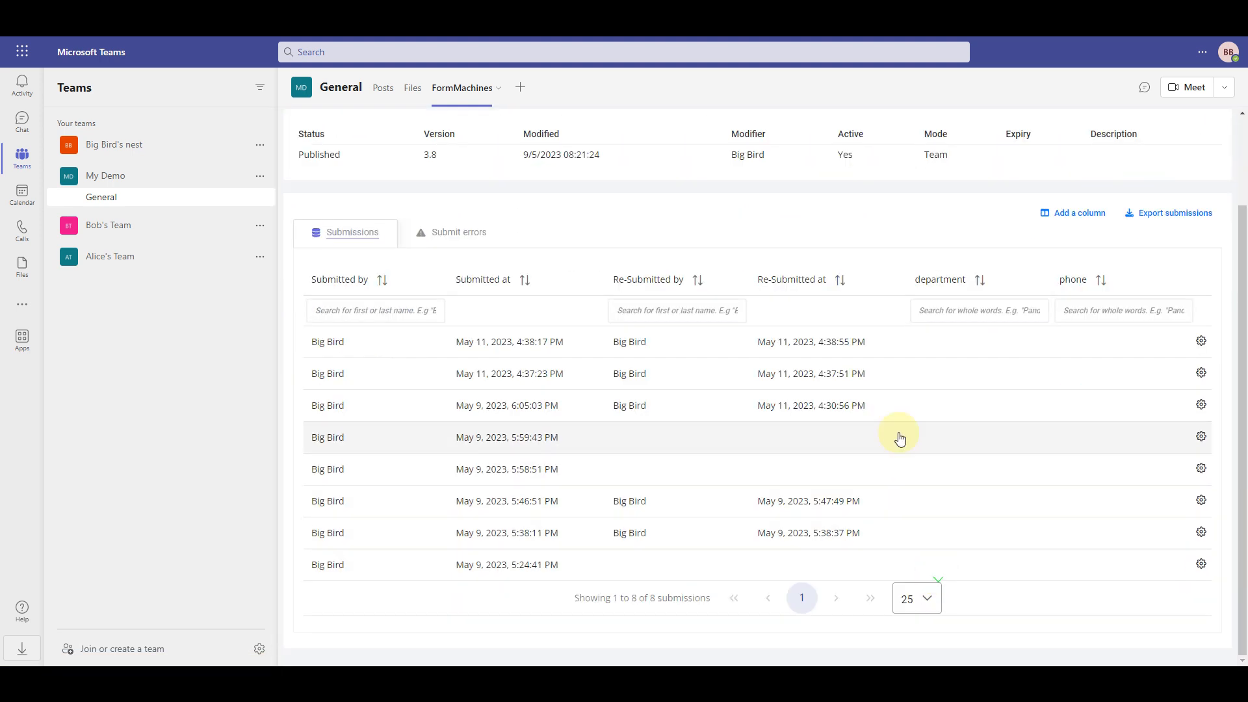
left_click(963, 342)
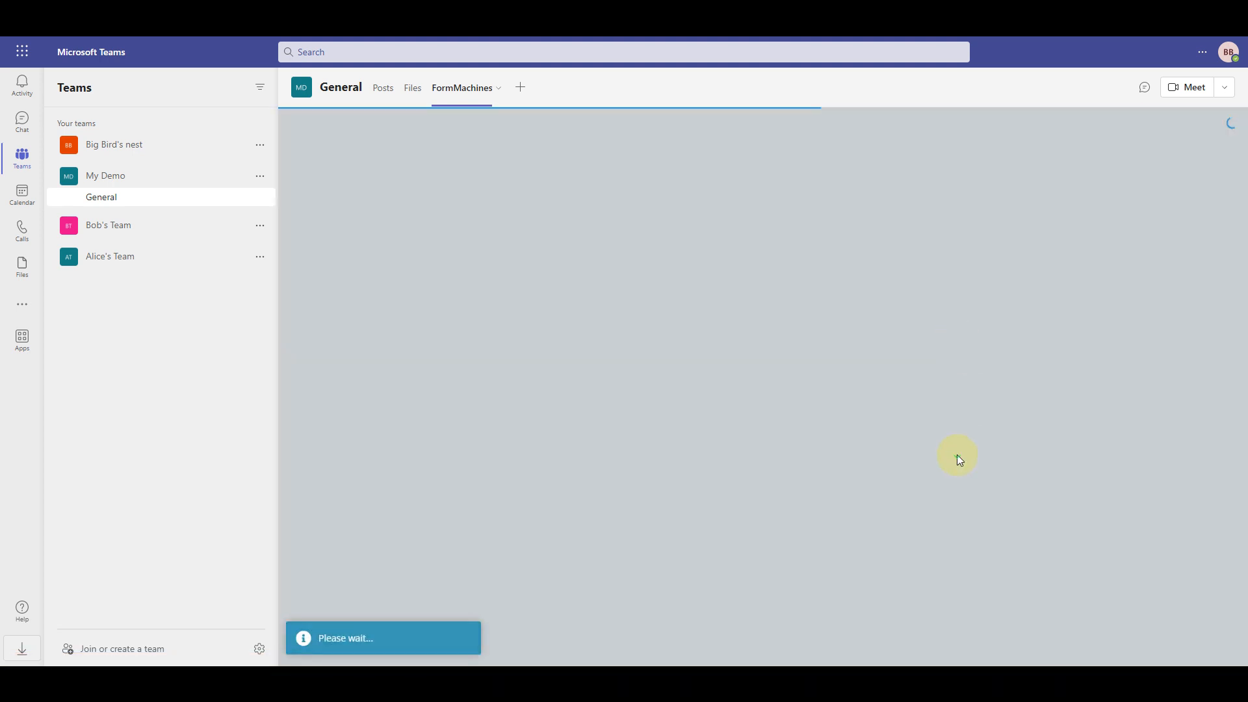
scroll(955, 455, "down", 3)
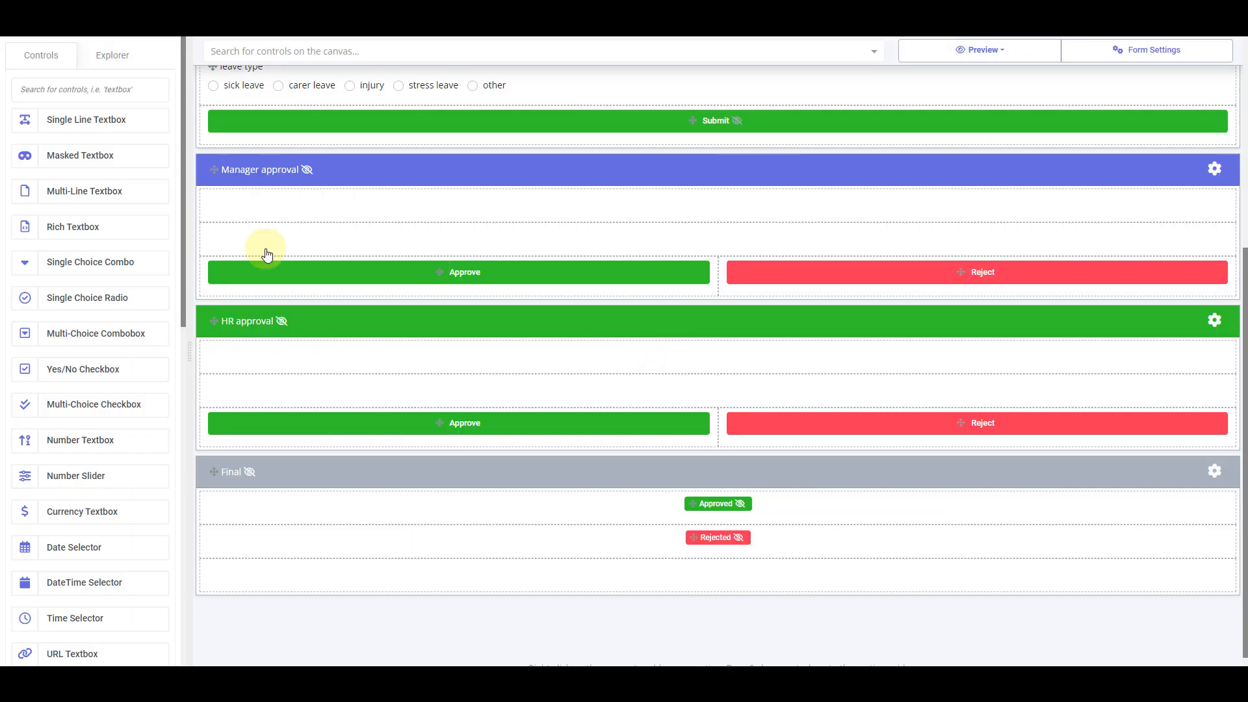
Add a 'Manager approval comments' multi-line box named manager_approval_comments to Manager approval
left_click_drag(72, 198, 618, 213)
type("Manag")
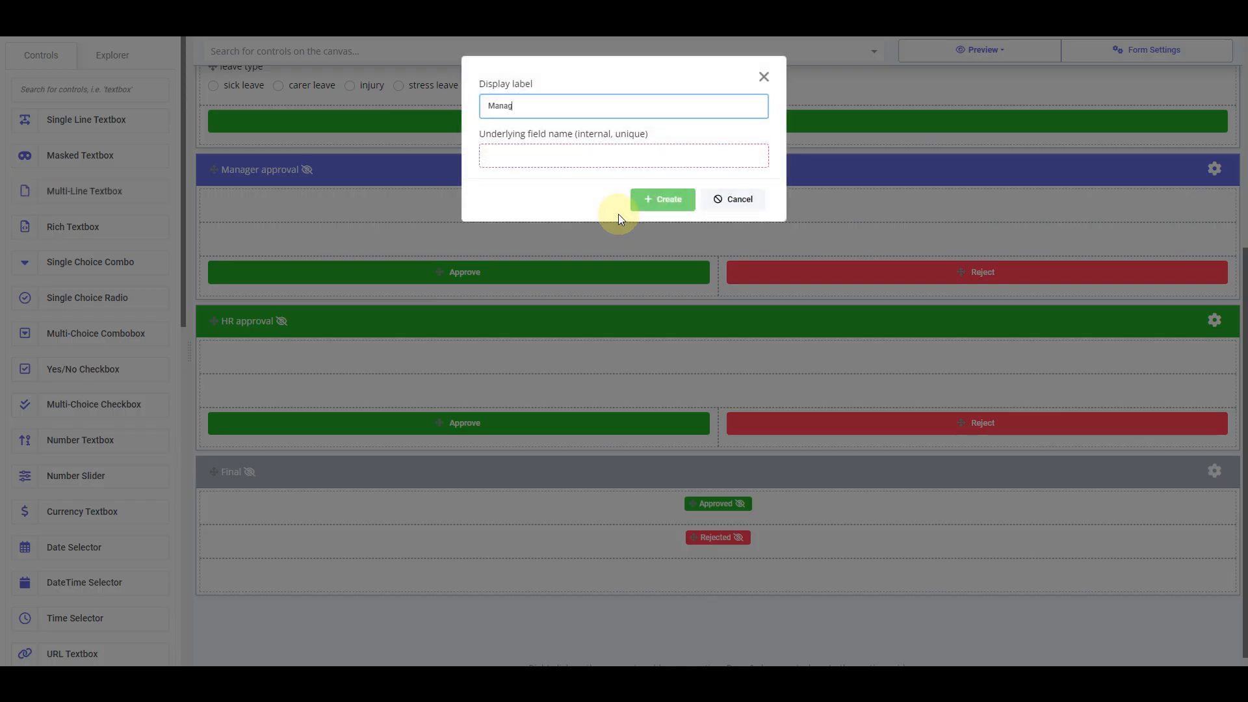
type("er approval comments")
key("Tab")
type("manager")
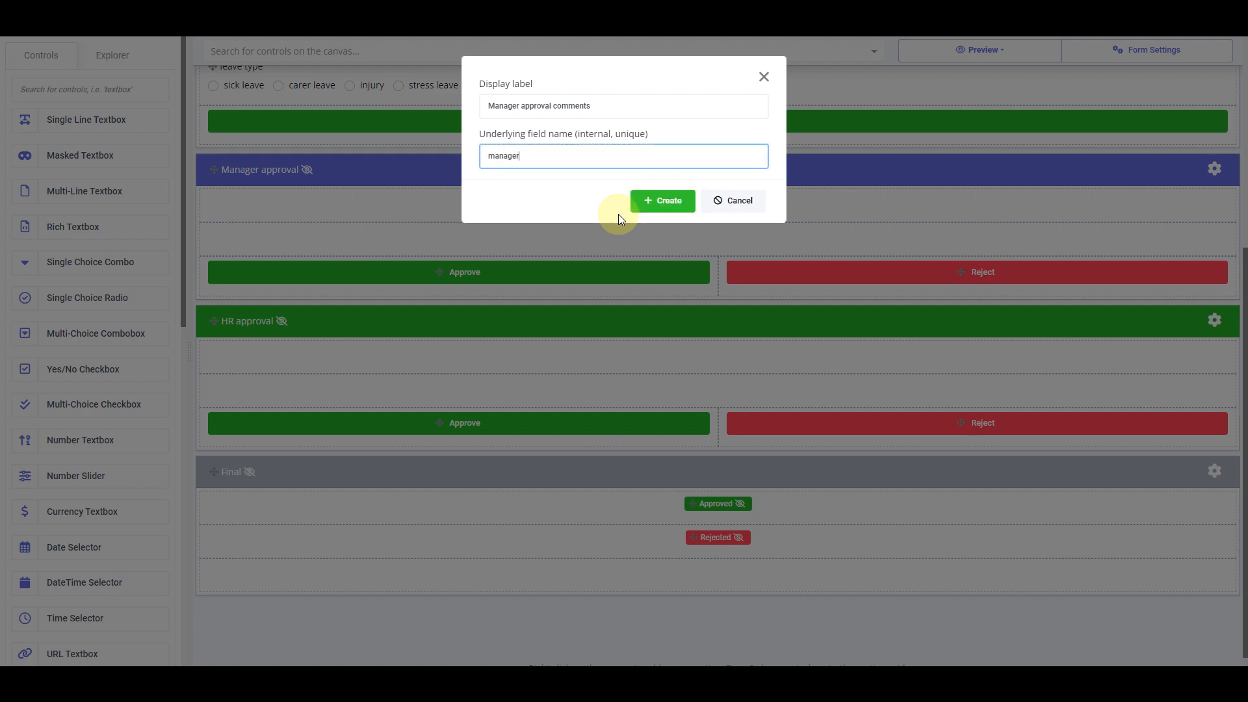
type("_approval_c")
key("BackSpace")
type("comments")
key("Return")
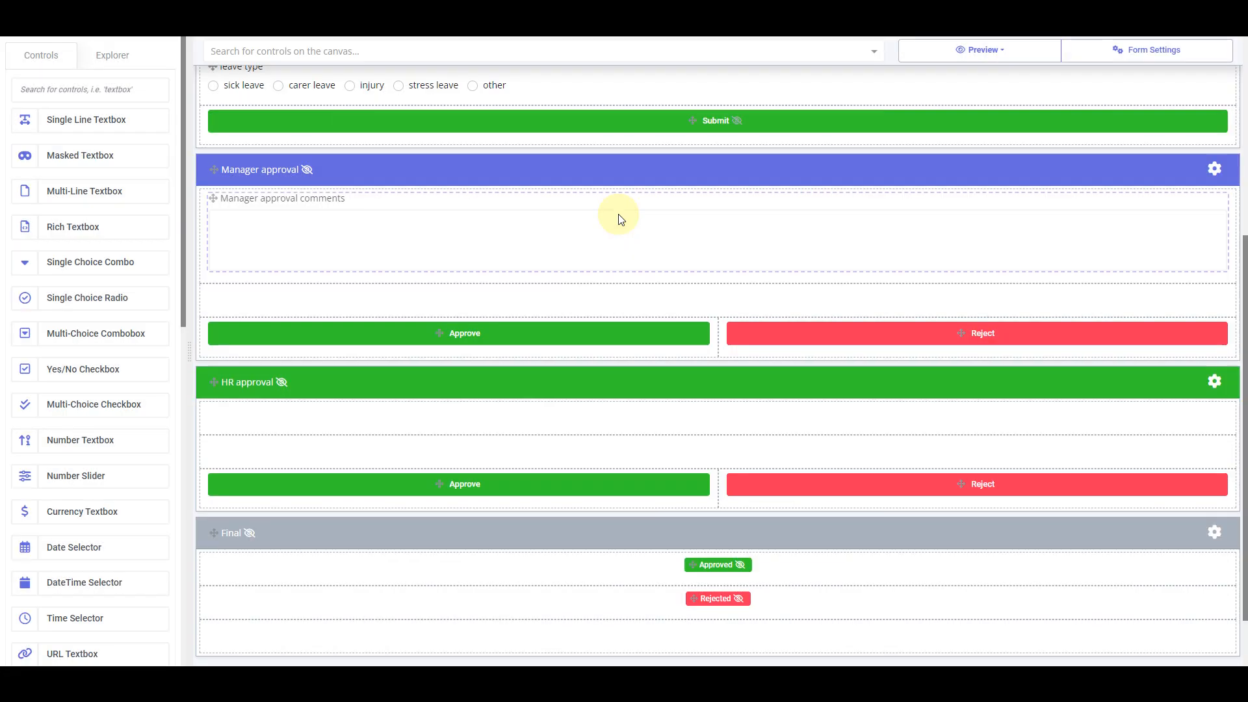
Add an 'HR approval comments' multi-line box named hr_approval_comment to HR approval
left_click_drag(93, 205, 572, 421)
type("HR approval comments")
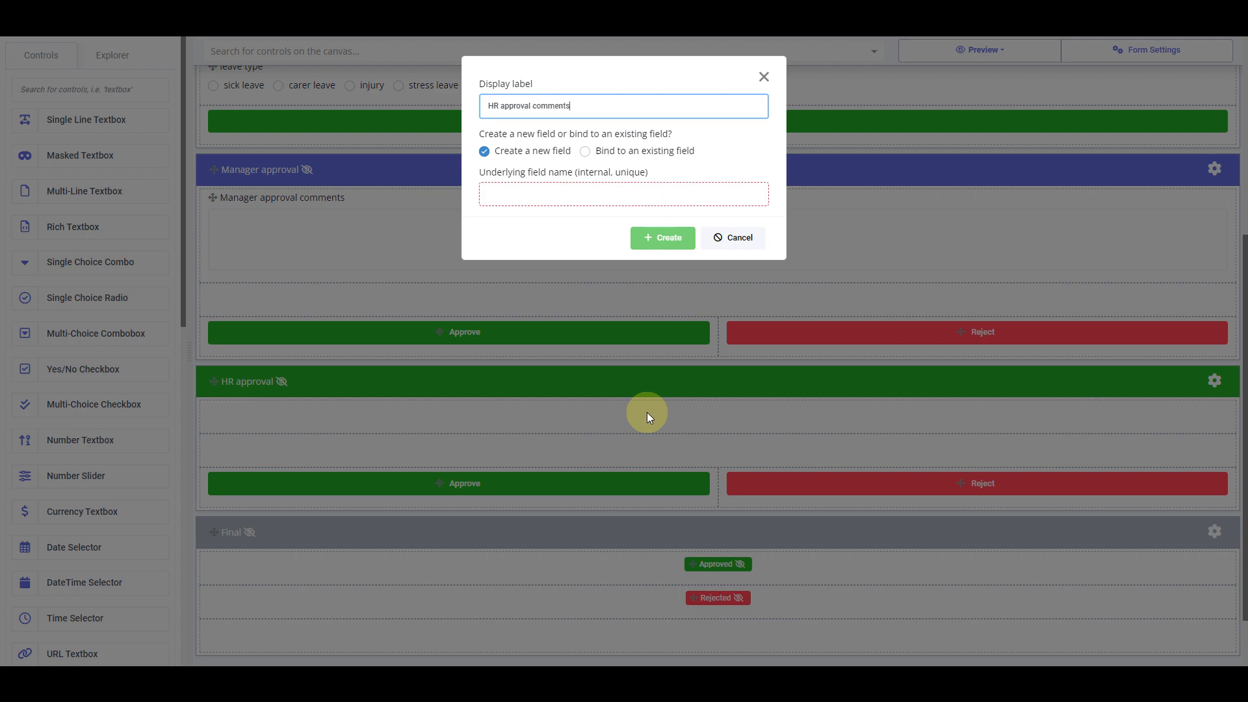
key("Tab")
type("hr_")
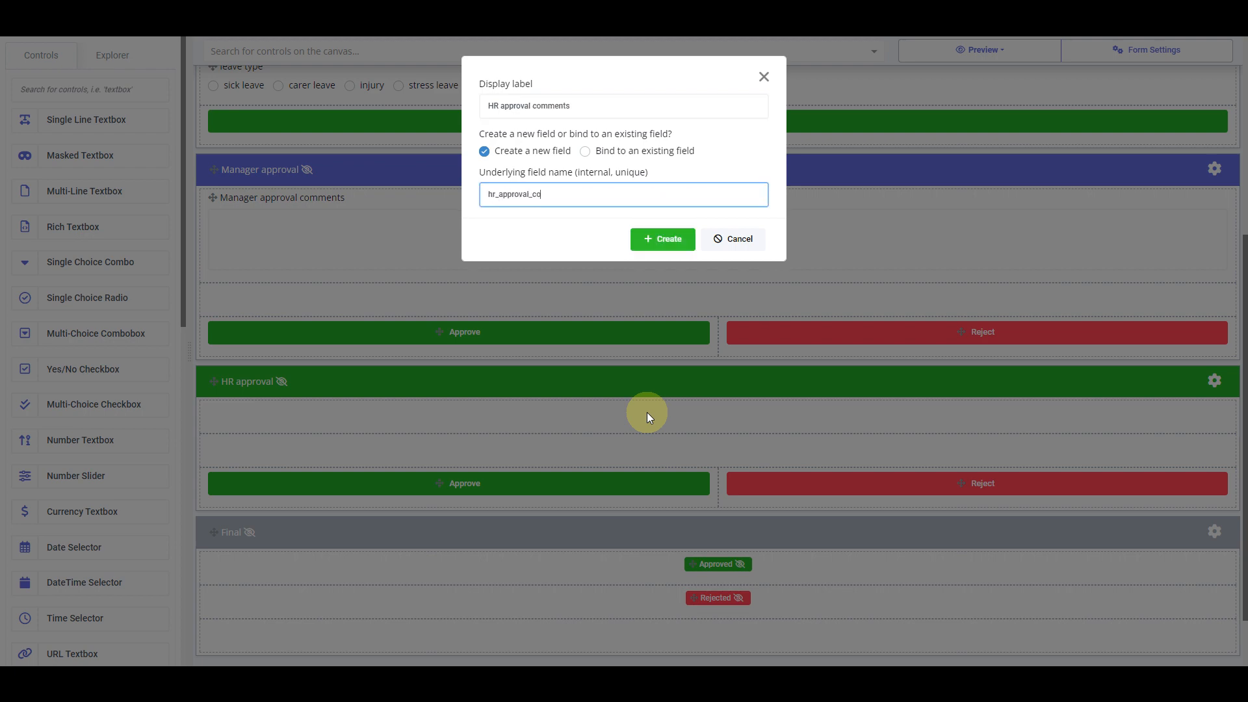
type("approval_comment")
key("Return")
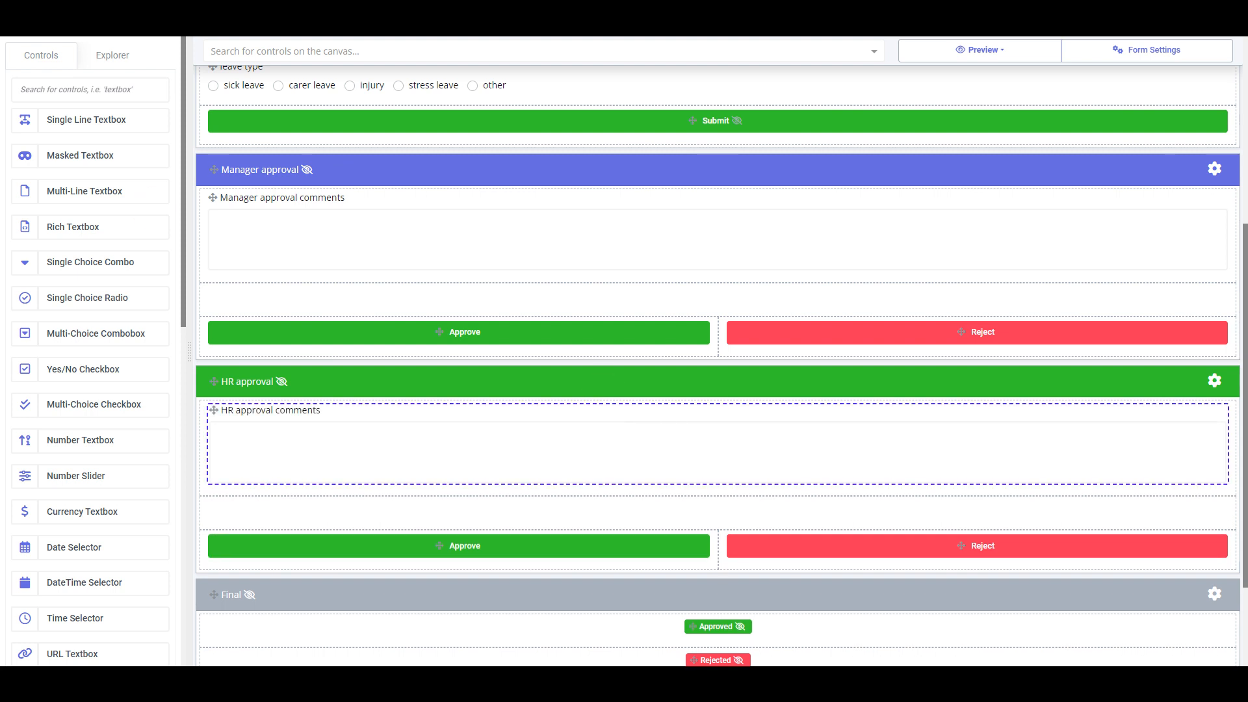
scroll(384, 81, "up", 5)
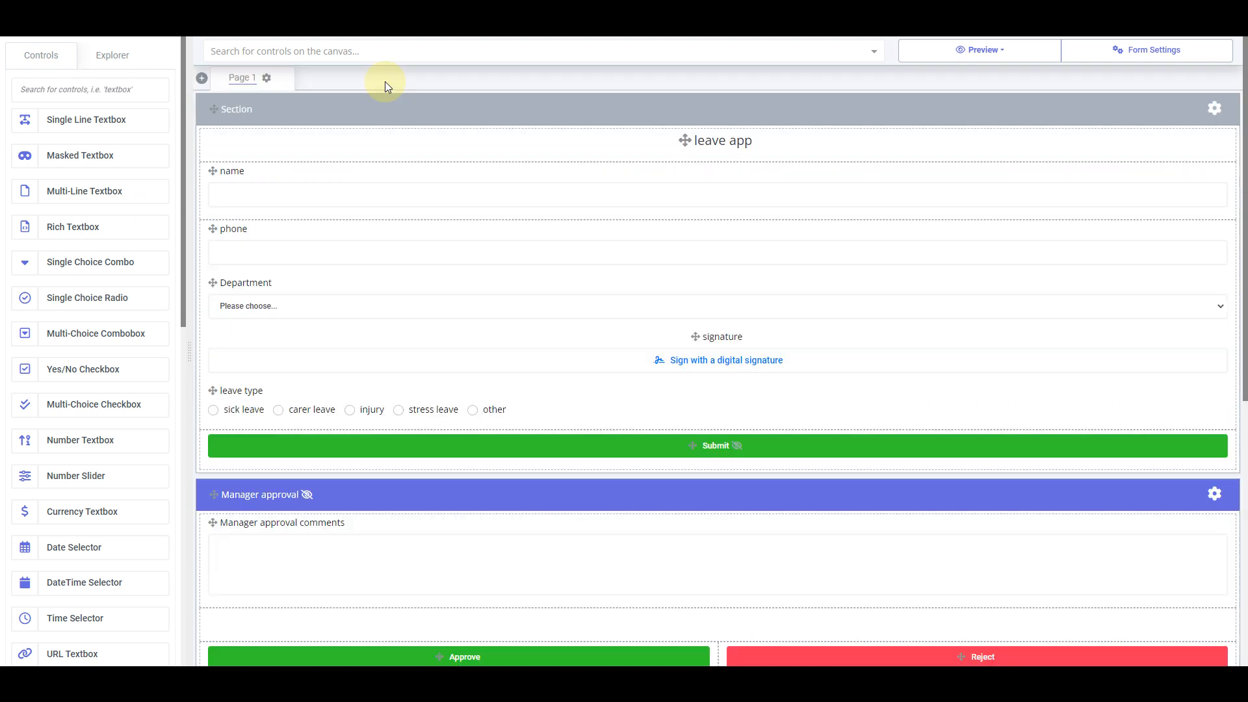
Split the name row into two cells
right_click(528, 199)
left_click(600, 330)
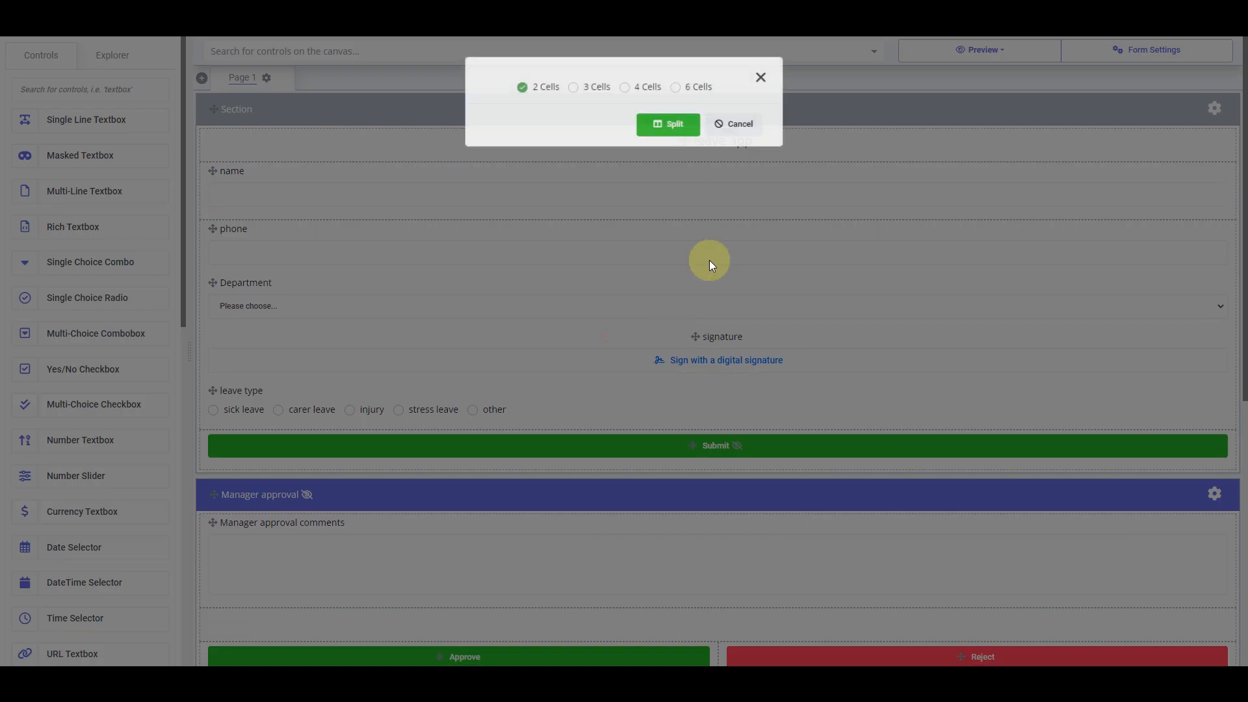
left_click(668, 124)
Place an Azure Identity Selector labelled 'Current user manager' (current_user_manager) beside name
left_click(129, 85)
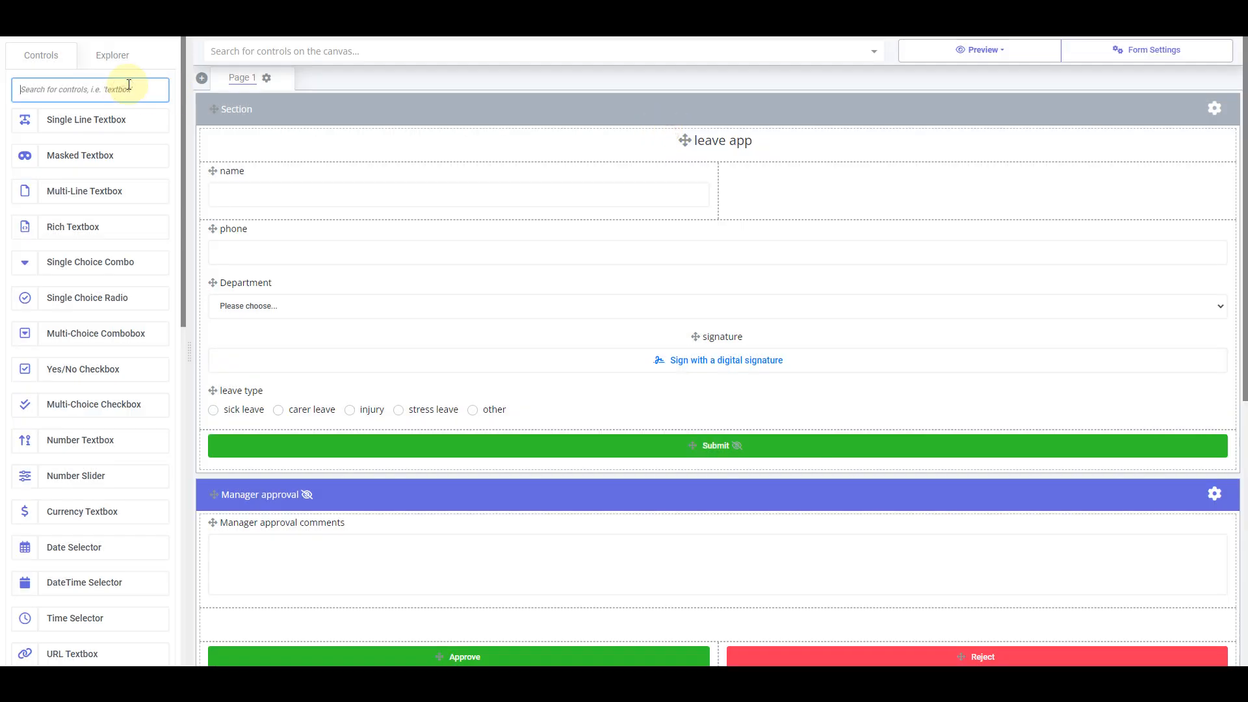
type("azure")
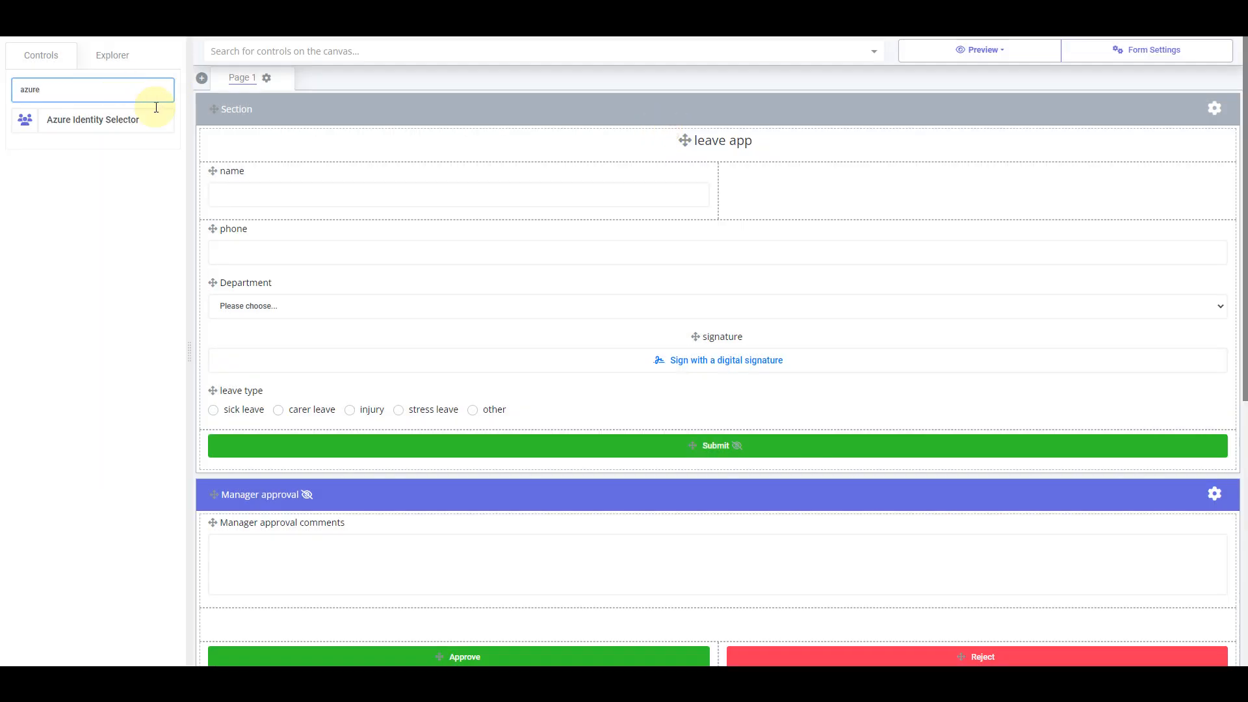
left_click_drag(137, 126, 932, 197)
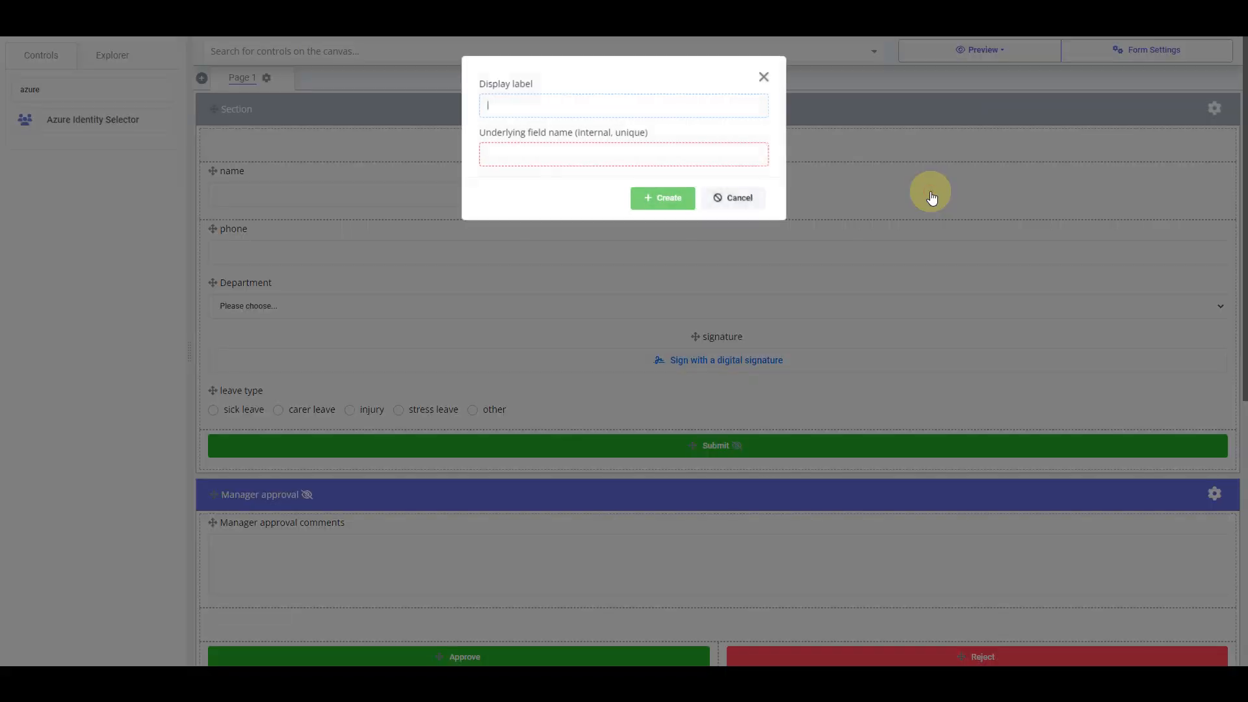
type("C")
key("BackSpace")
type("Current user manager")
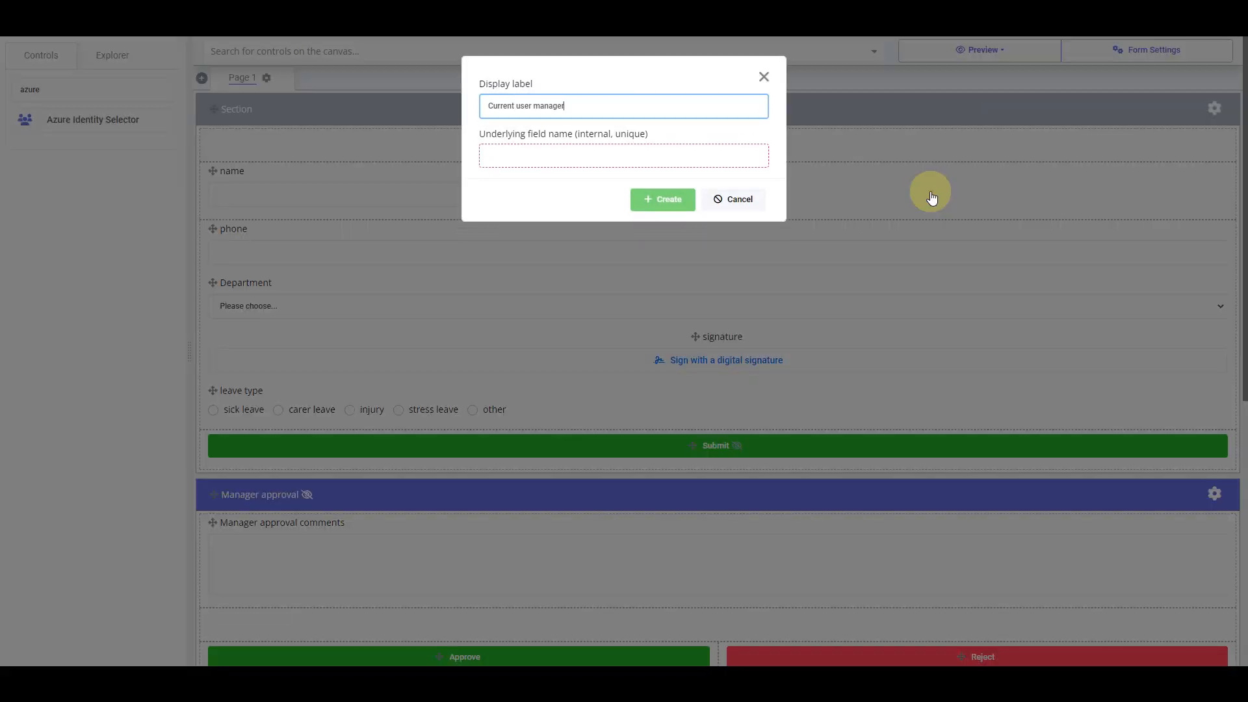
key("Tab")
type("c")
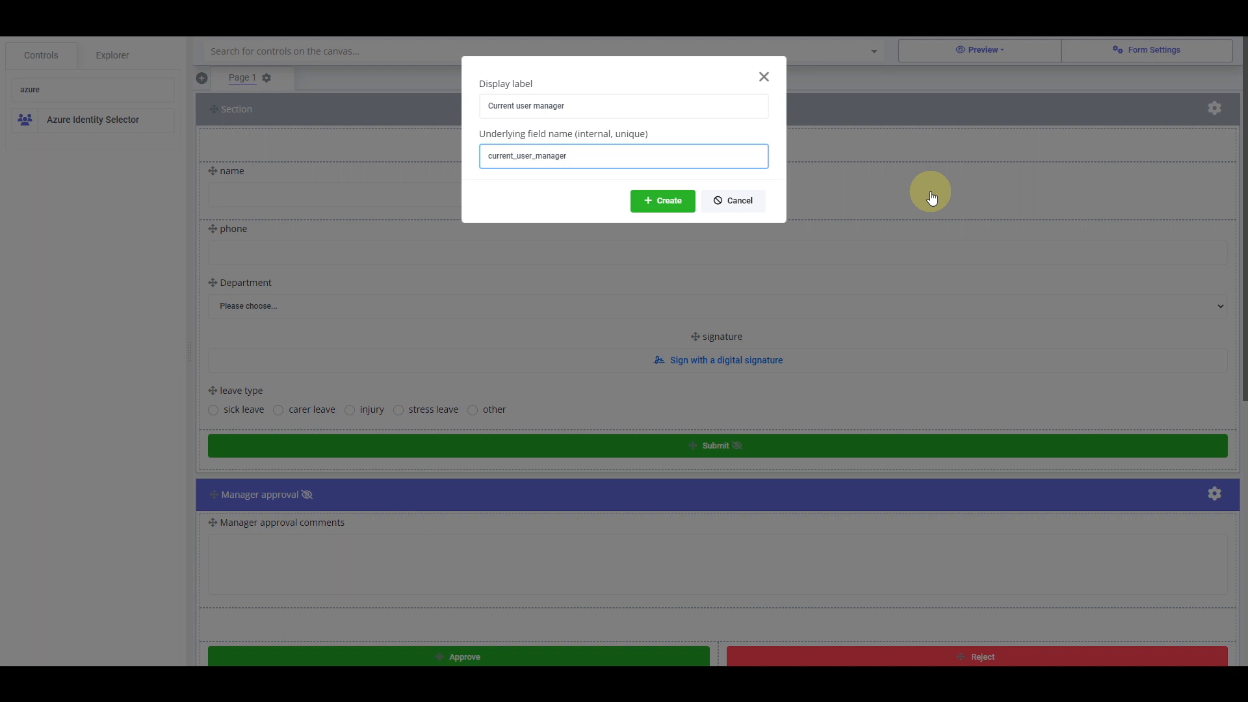
key("Return")
Set the Current user manager field's default value to the current user's manager and save
double_click(931, 197)
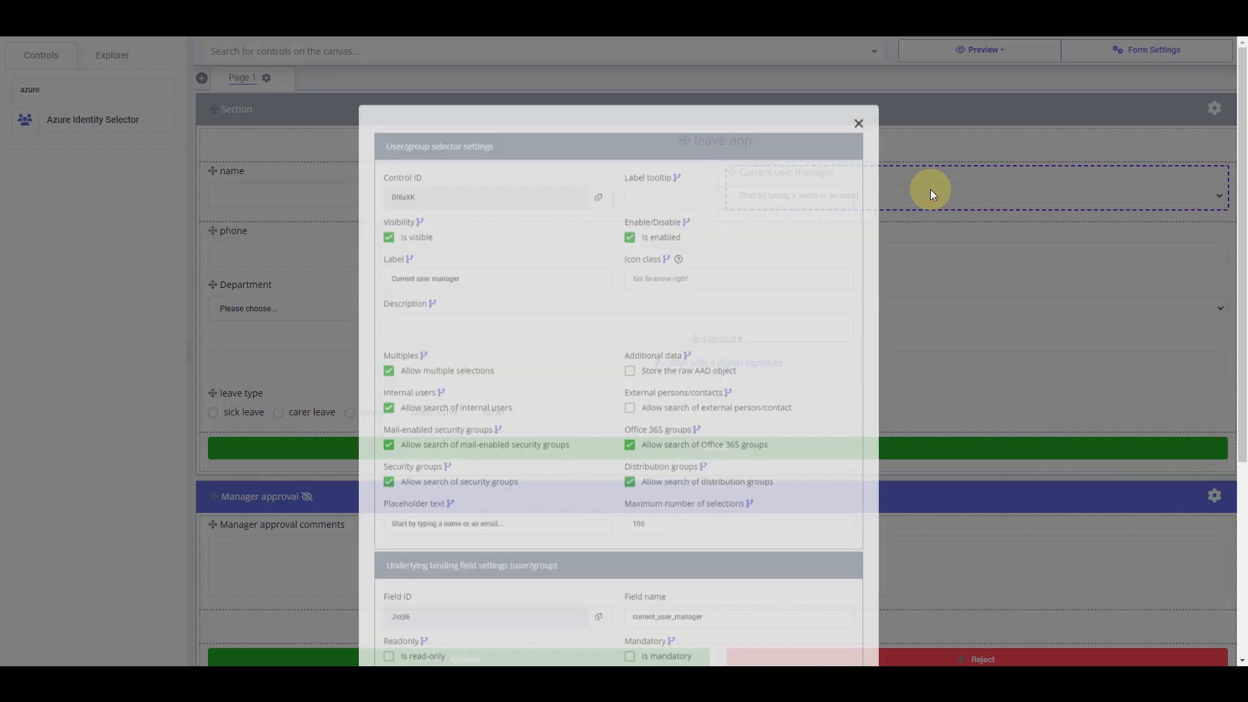
scroll(549, 469, "down", 5)
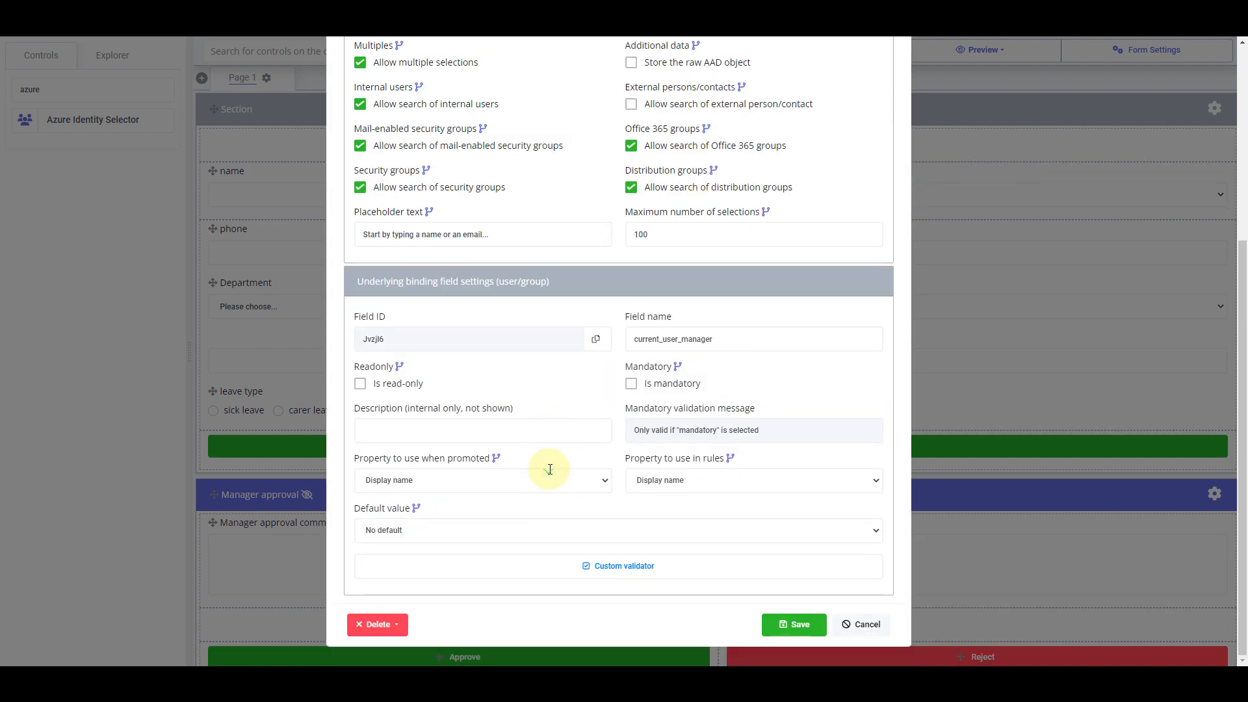
left_click(445, 534)
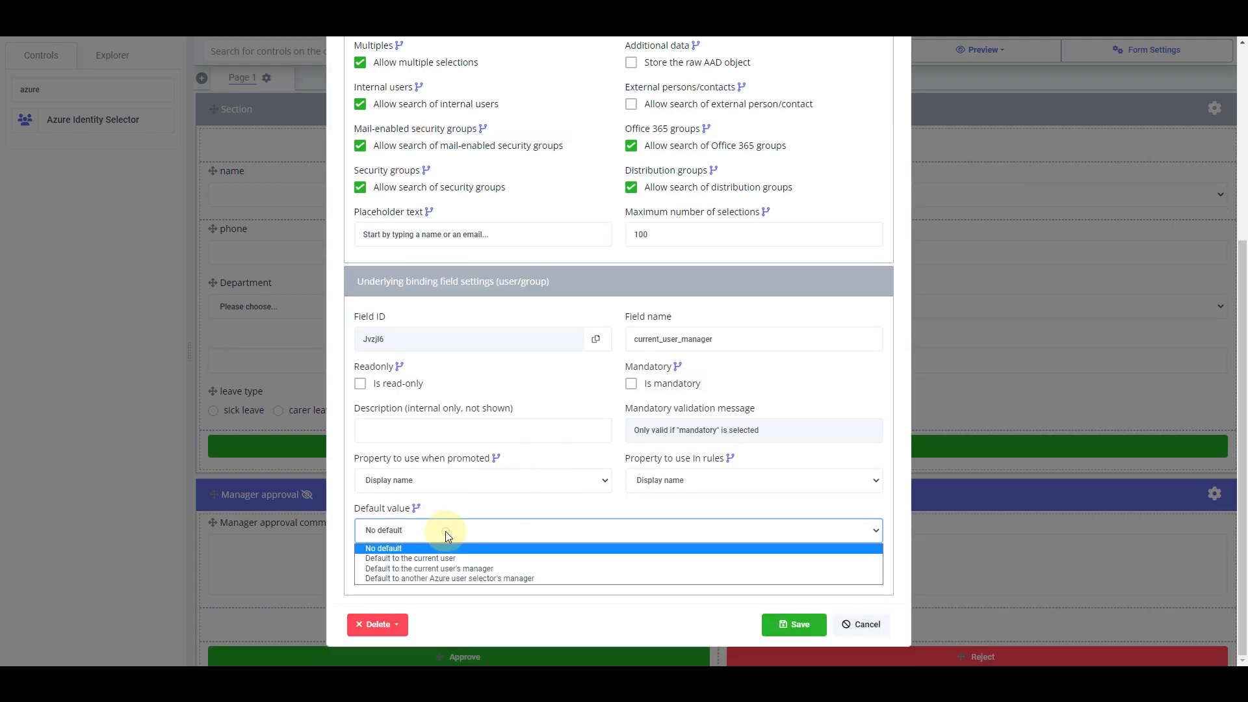
left_click(460, 570)
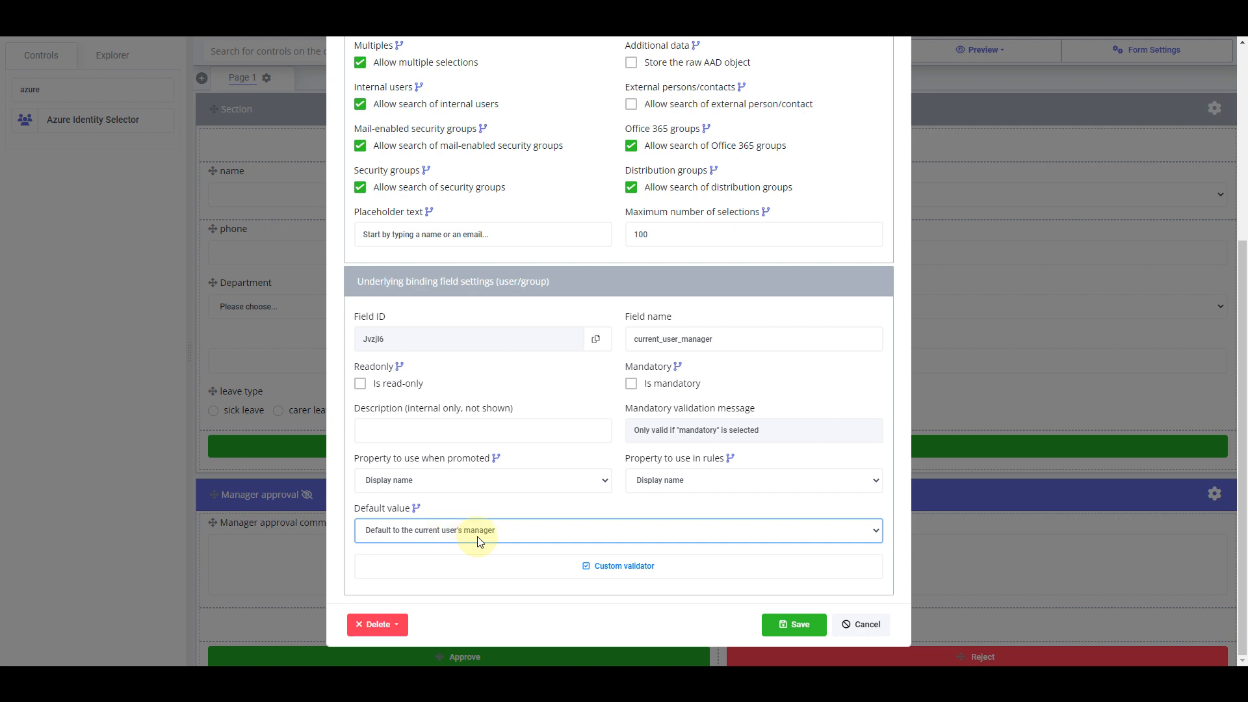
left_click(797, 625)
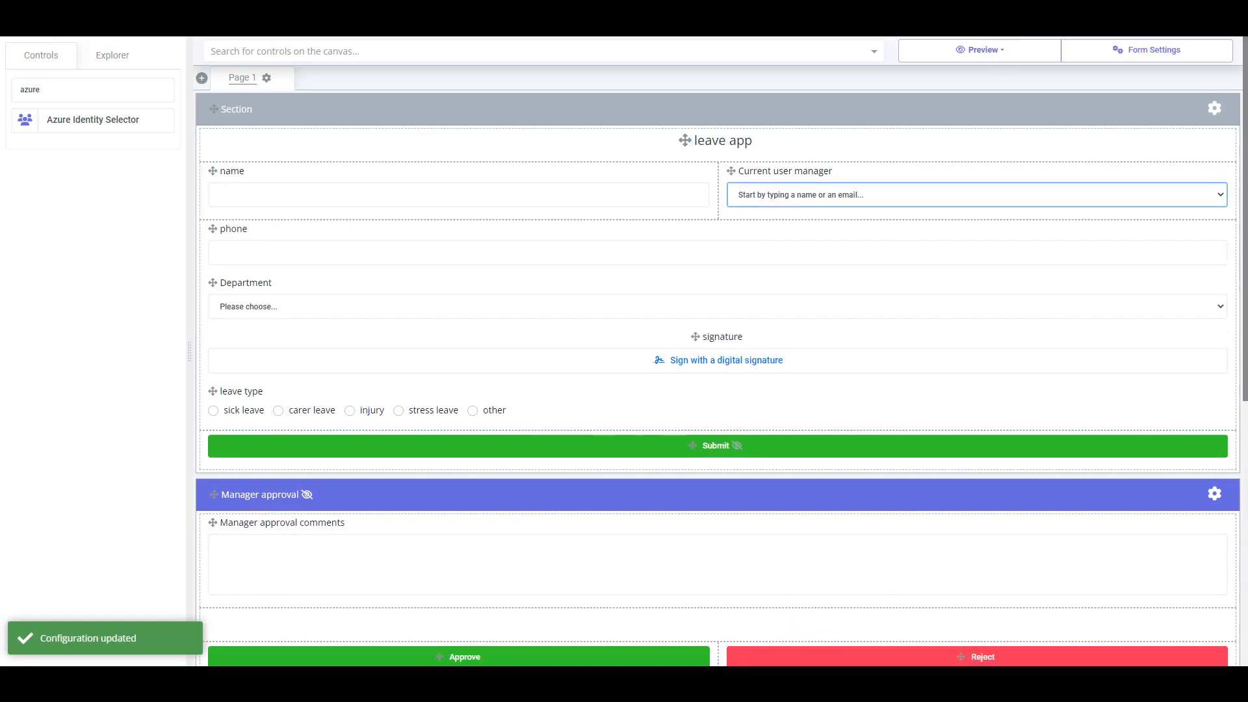
Add a new Email submit location in Form Settings > Submit Locations
left_click(1149, 52)
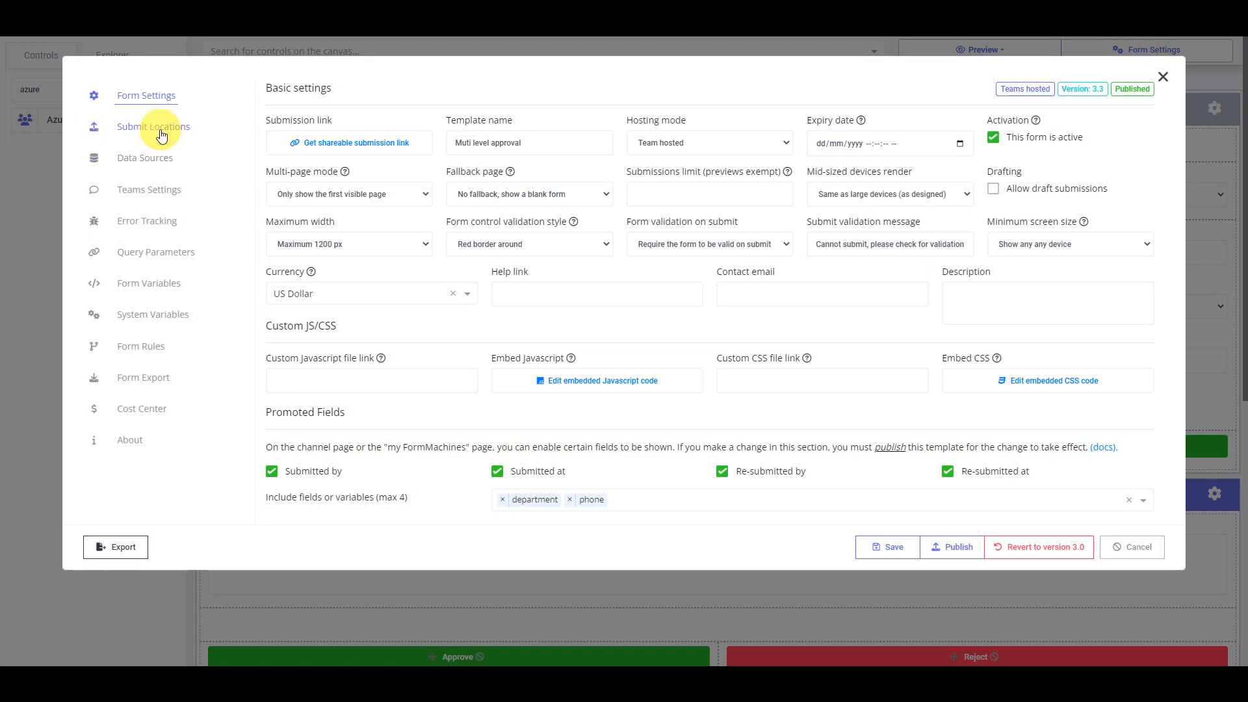
left_click(162, 133)
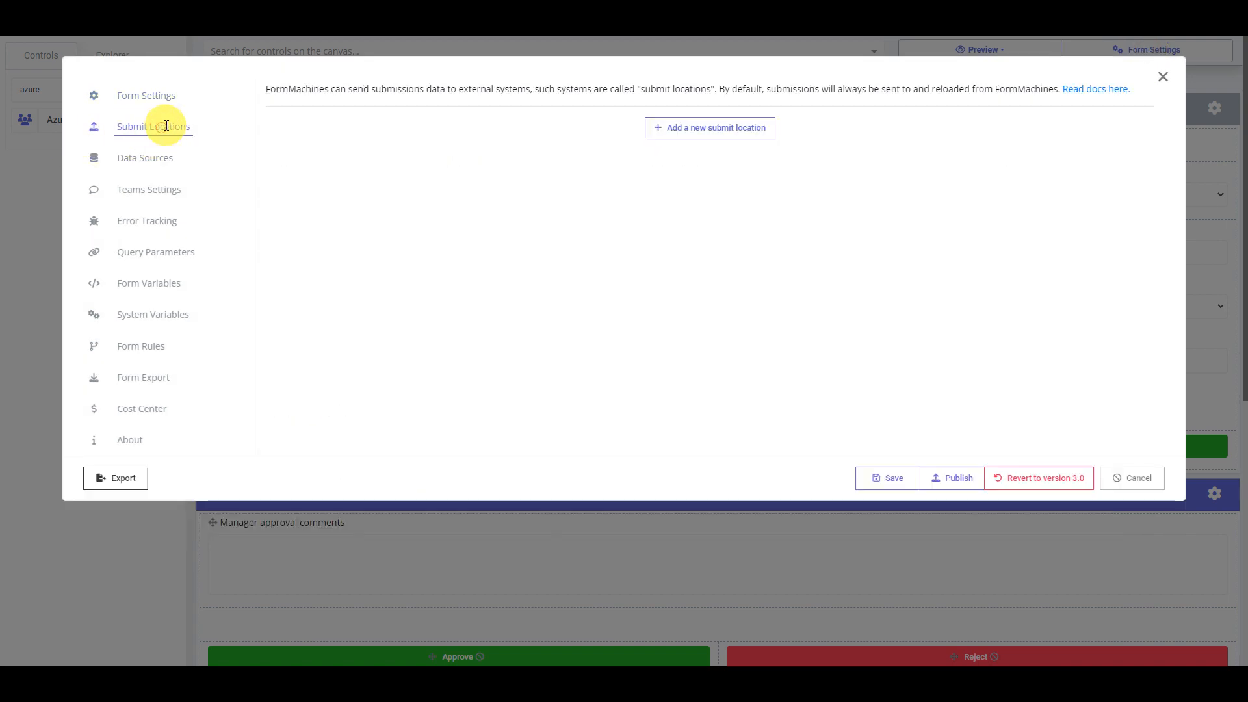
left_click(744, 128)
left_click(548, 327)
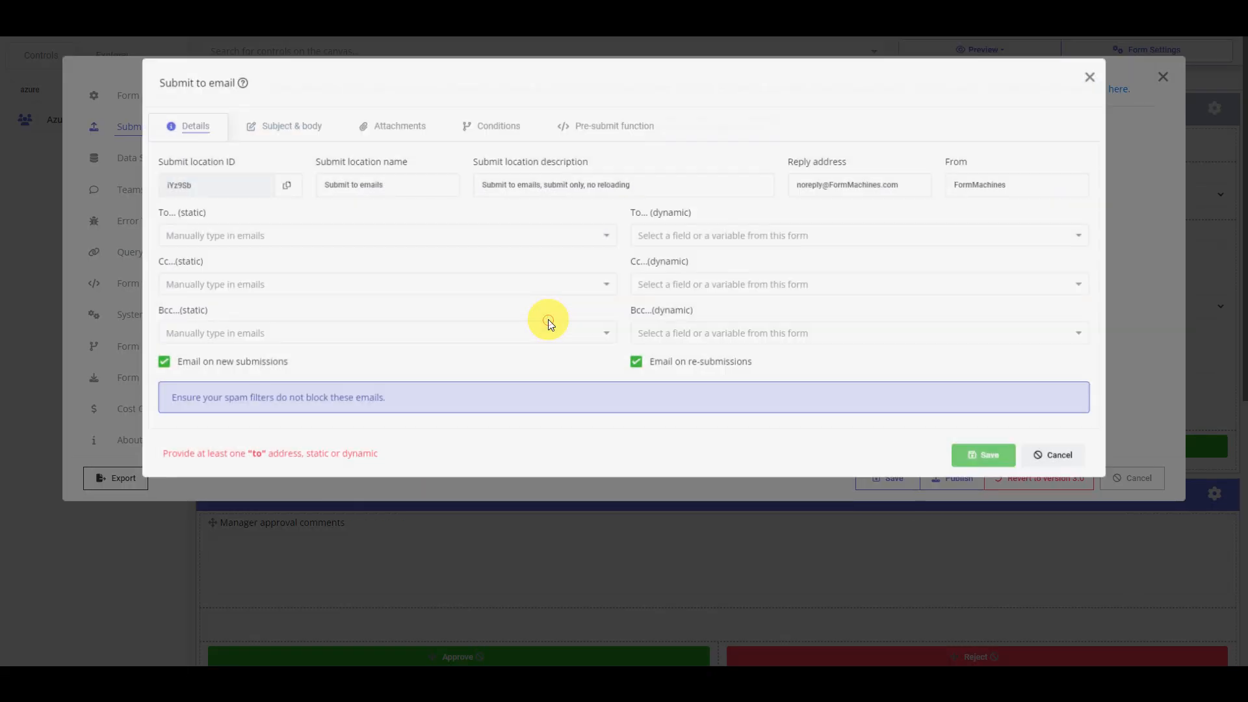
Rename the submit location to 'manager approval email'
left_click_drag(409, 187, 119, 174)
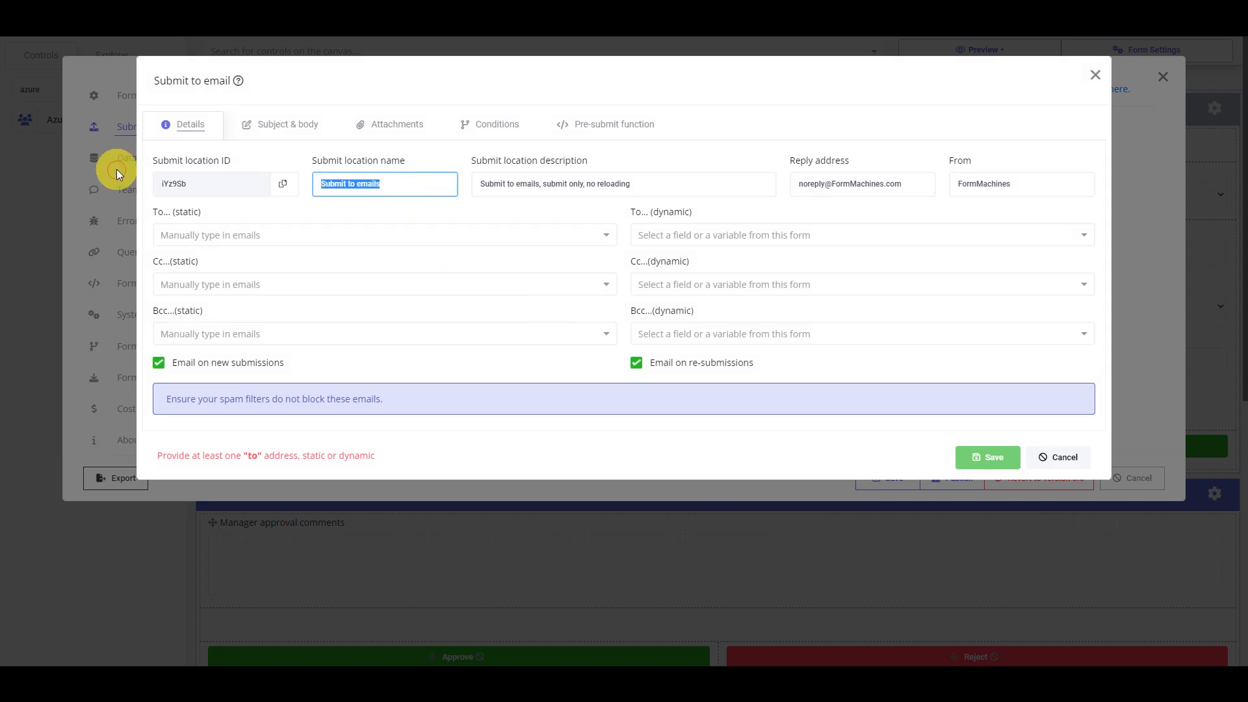
type("email to man")
key("BackSpace")
key("BackSpace")
key("BackSpace")
key("BackSpace")
key("BackSpace")
key("BackSpace")
key("BackSpace")
key("BackSpace")
key("BackSpace")
key("BackSpace")
key("BackSpace")
key("BackSpace")
type("manage")
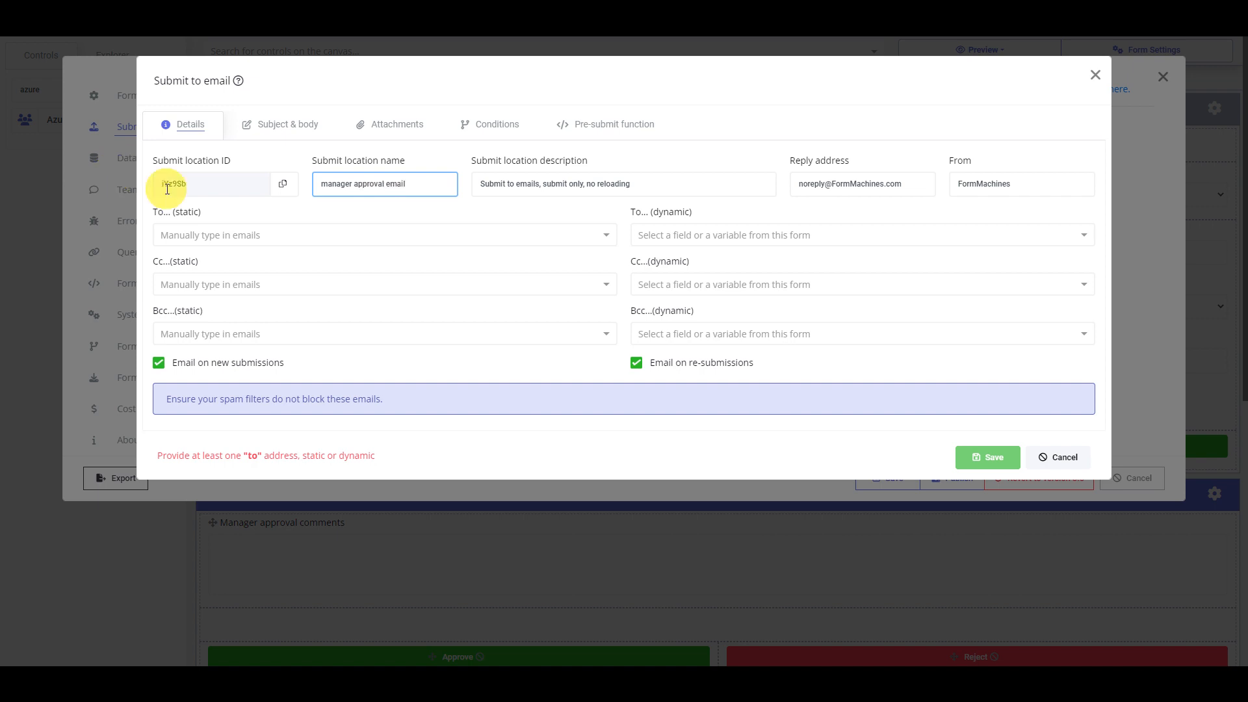
left_click_drag(626, 215, 692, 214)
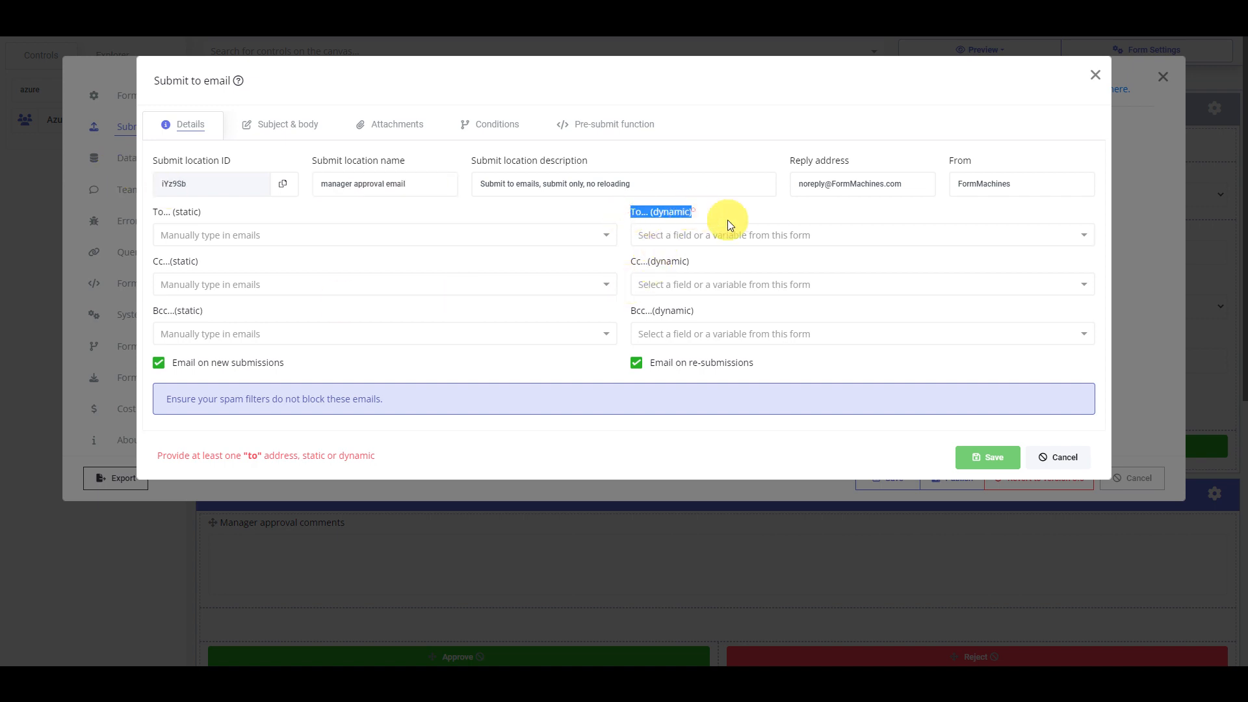
Send the email to current_user_manager and open the Subject & body editor
left_click(740, 238)
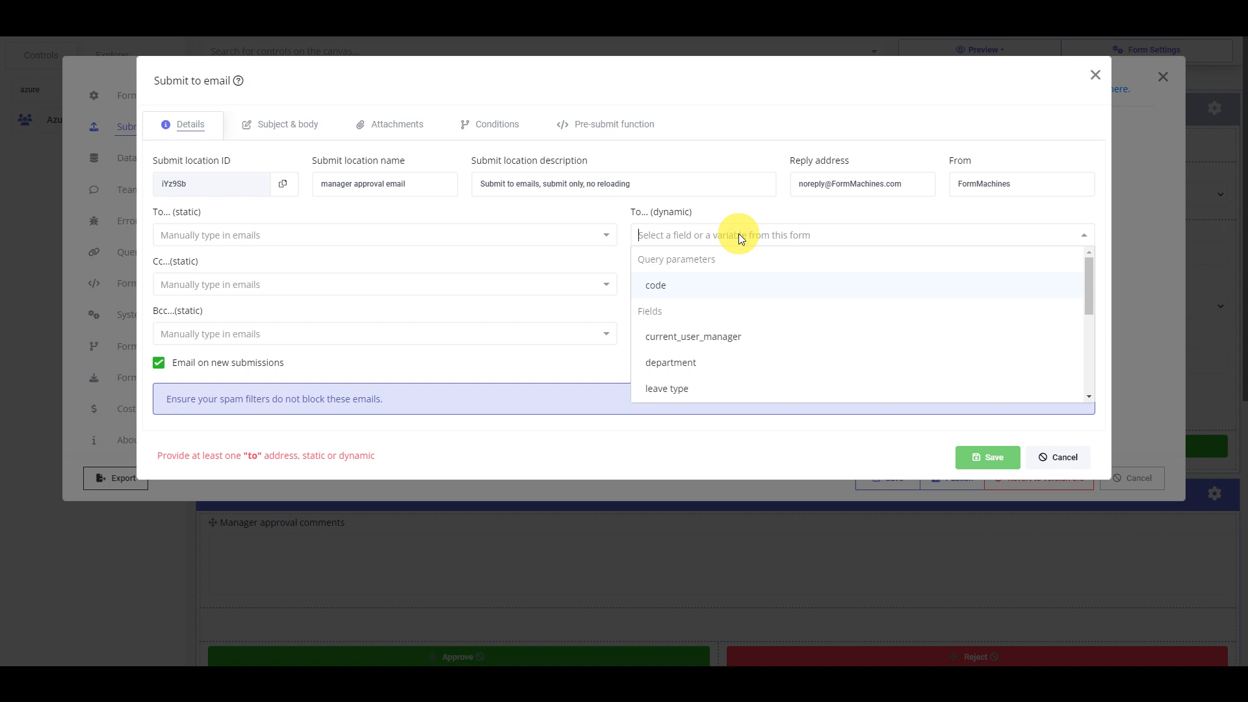
type("man")
left_click(716, 284)
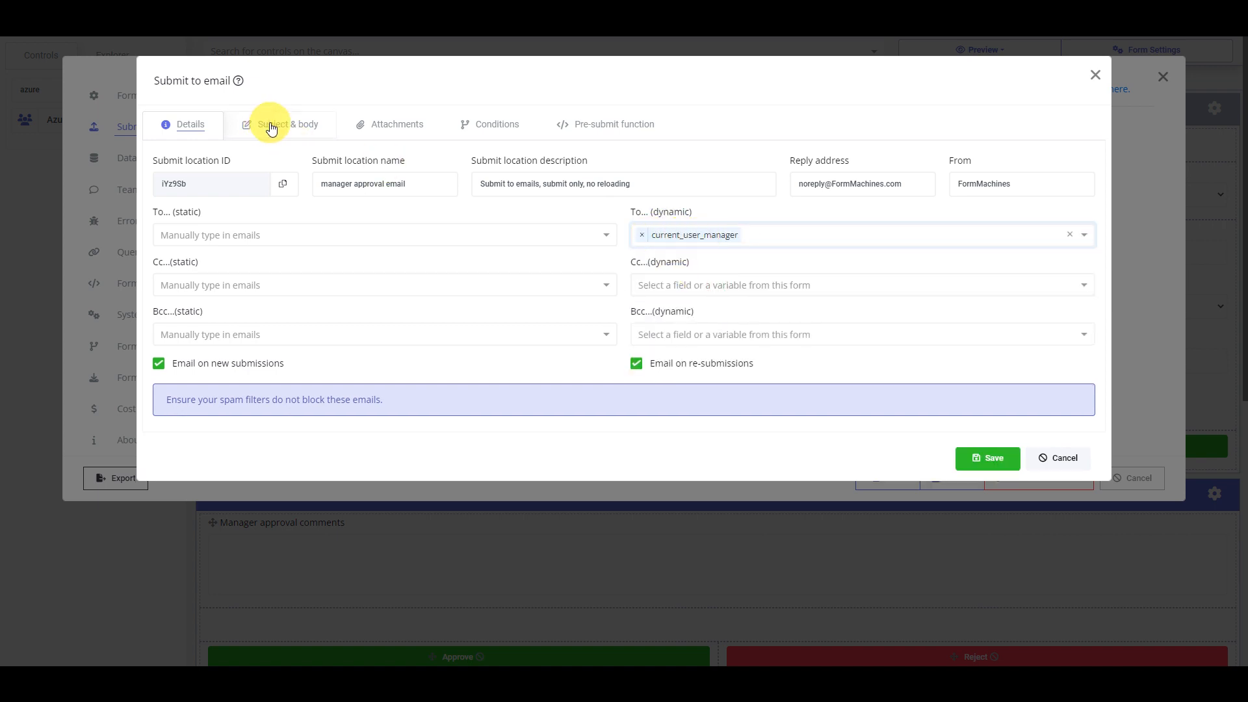
left_click(272, 123)
left_click(431, 318)
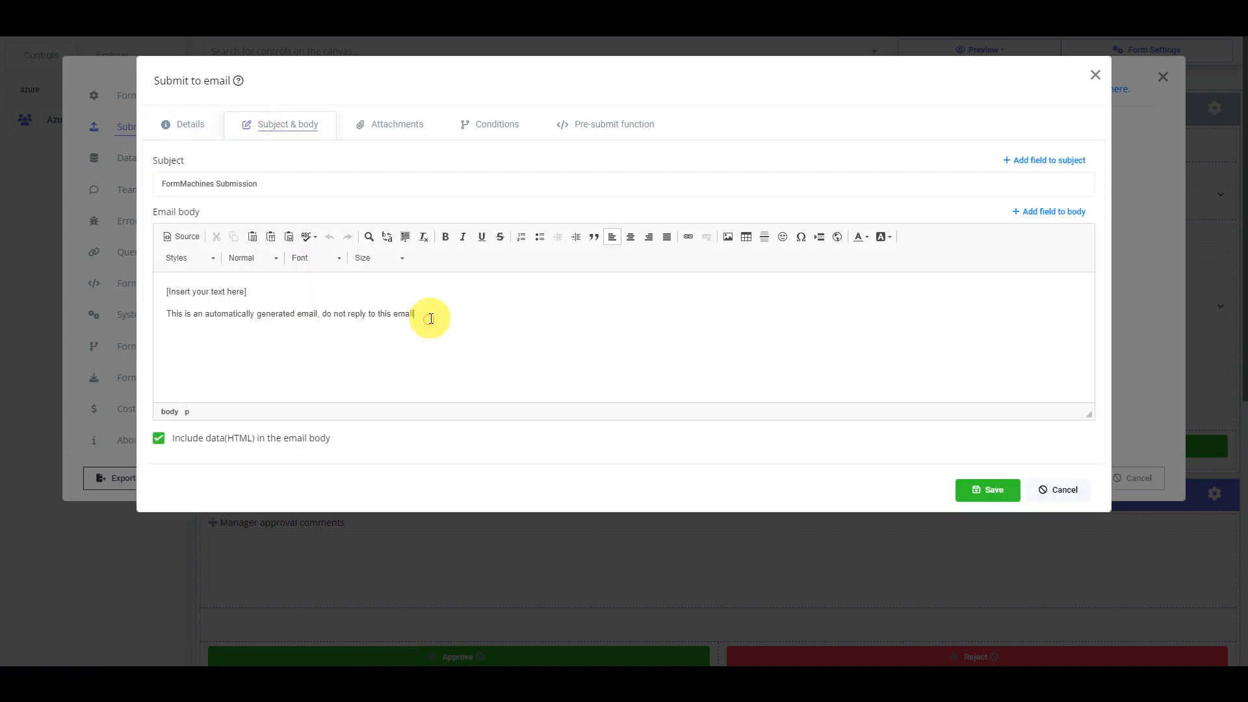
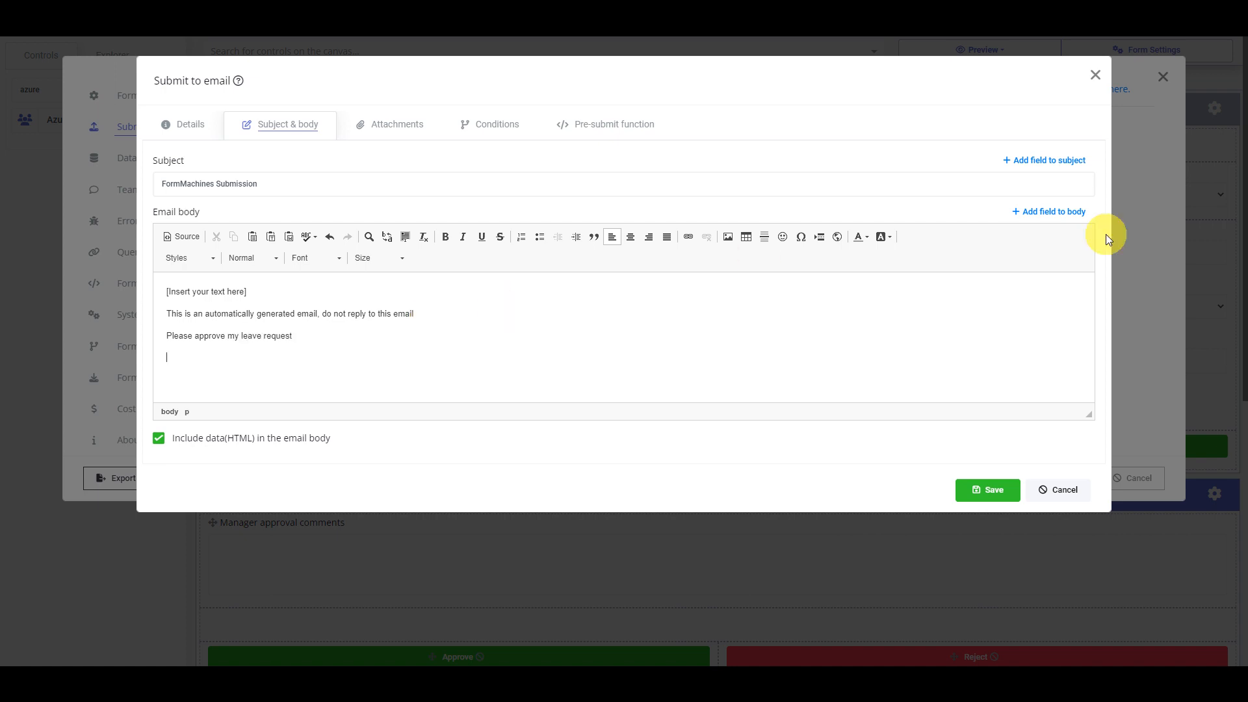
Insert the sys_submission_link variable into the manager approval email body
left_click(1077, 217)
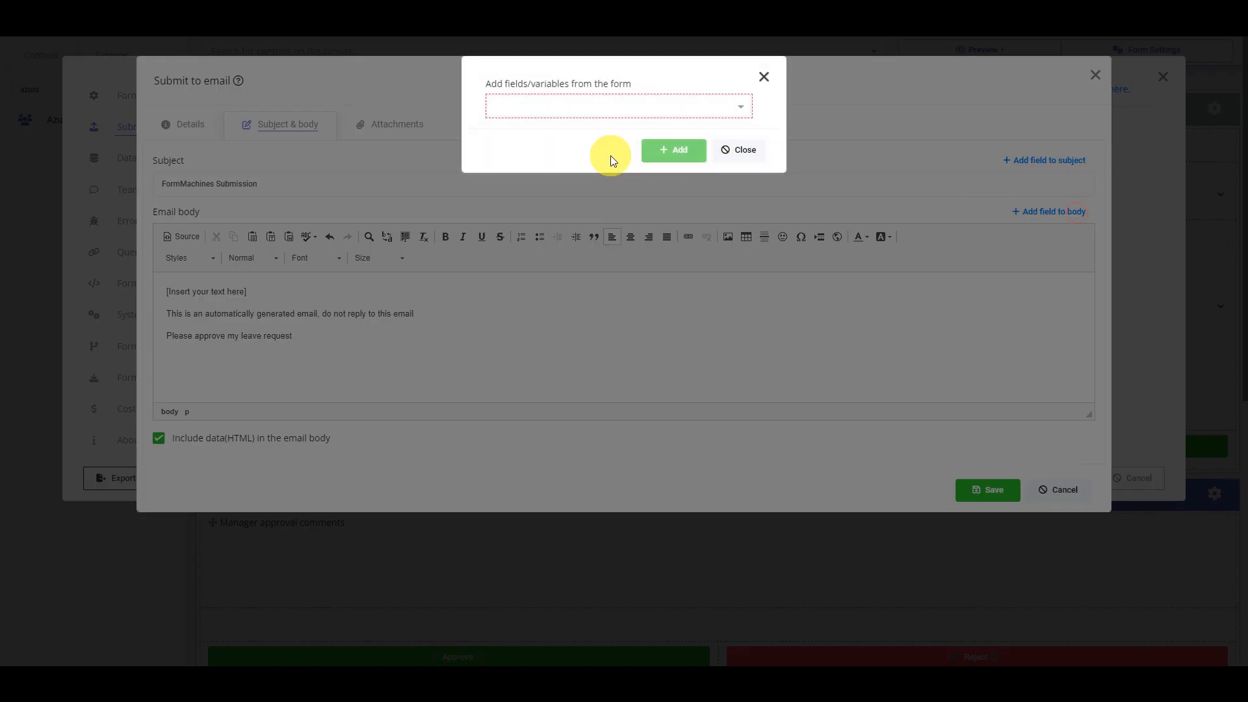
left_click(626, 111)
type("li")
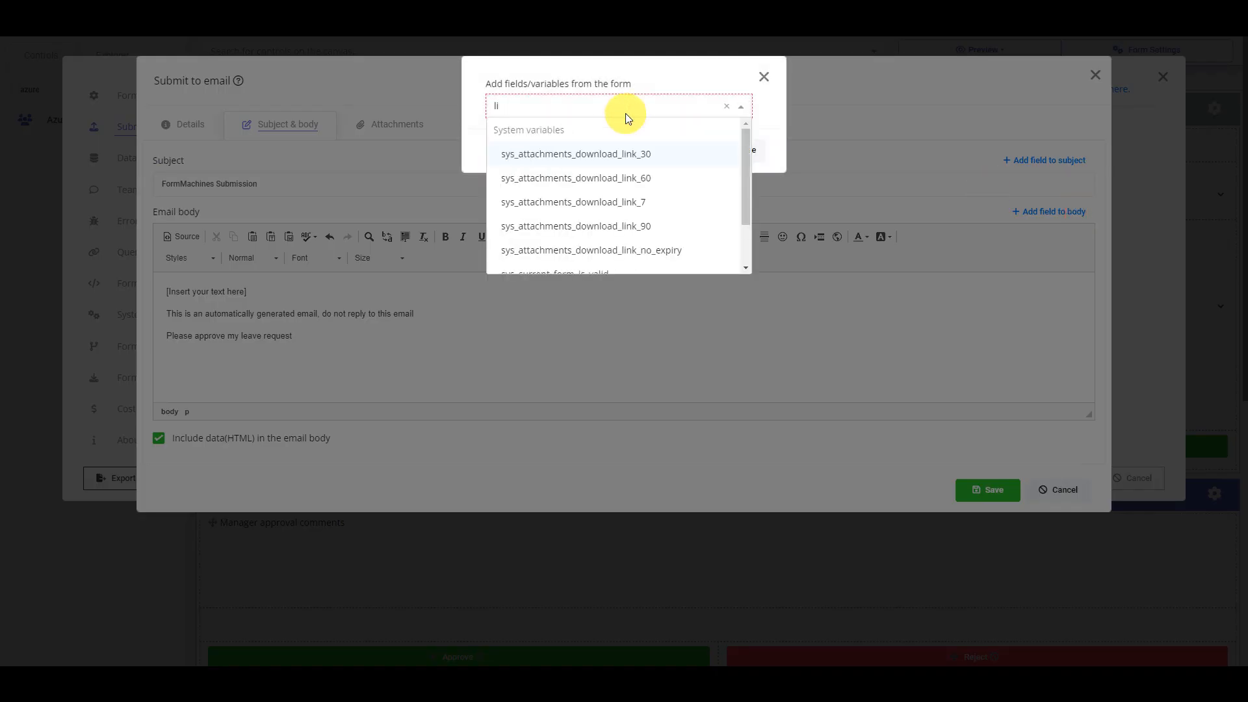
key("BackSpace")
key("BackSpace")
type("submission")
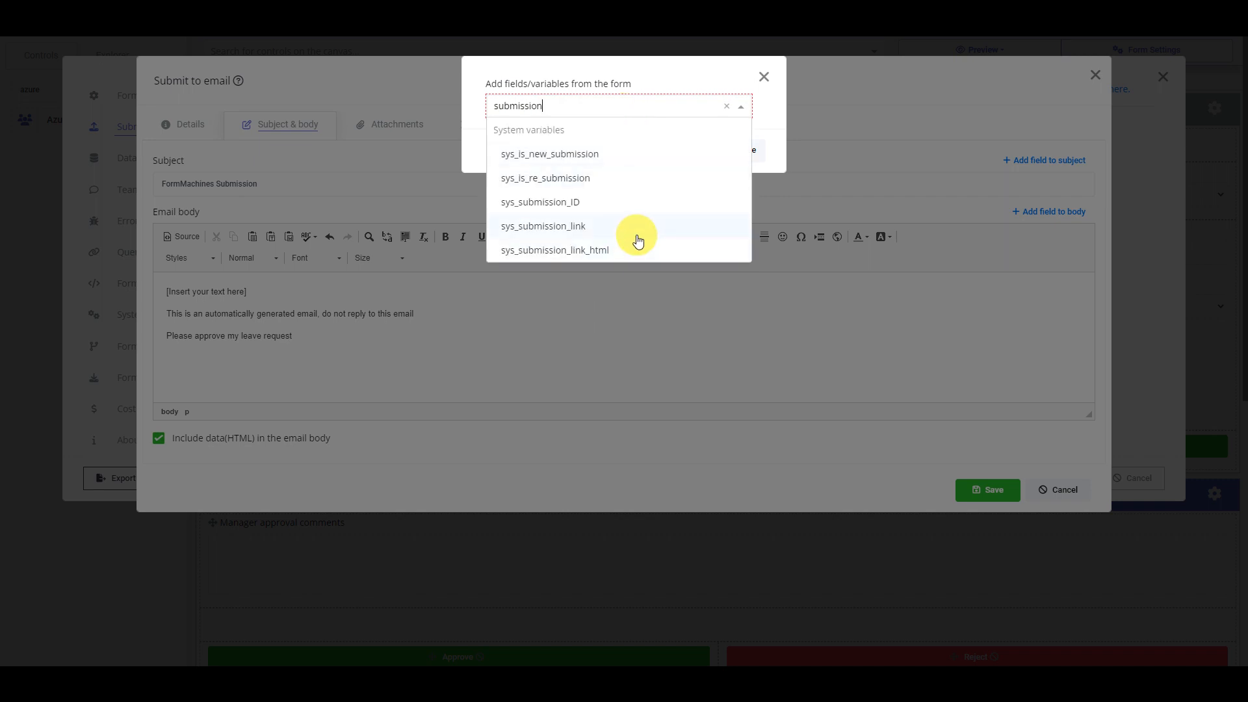
left_click(636, 237)
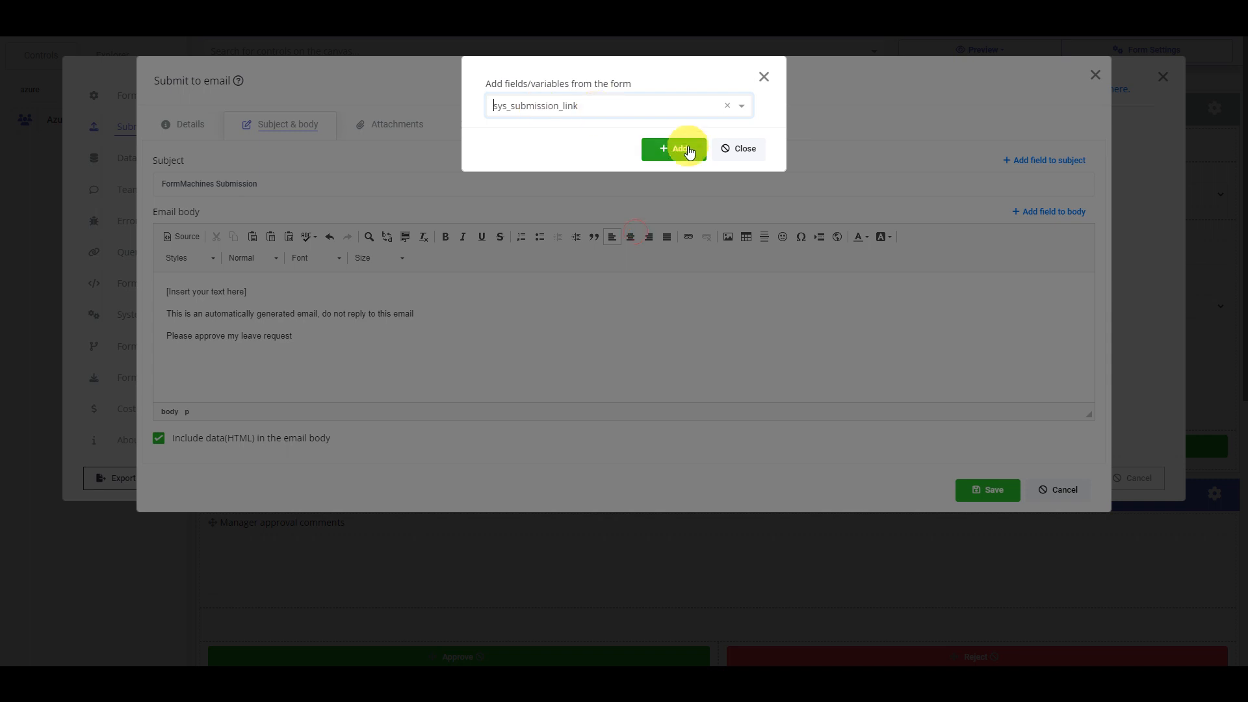
left_click(682, 148)
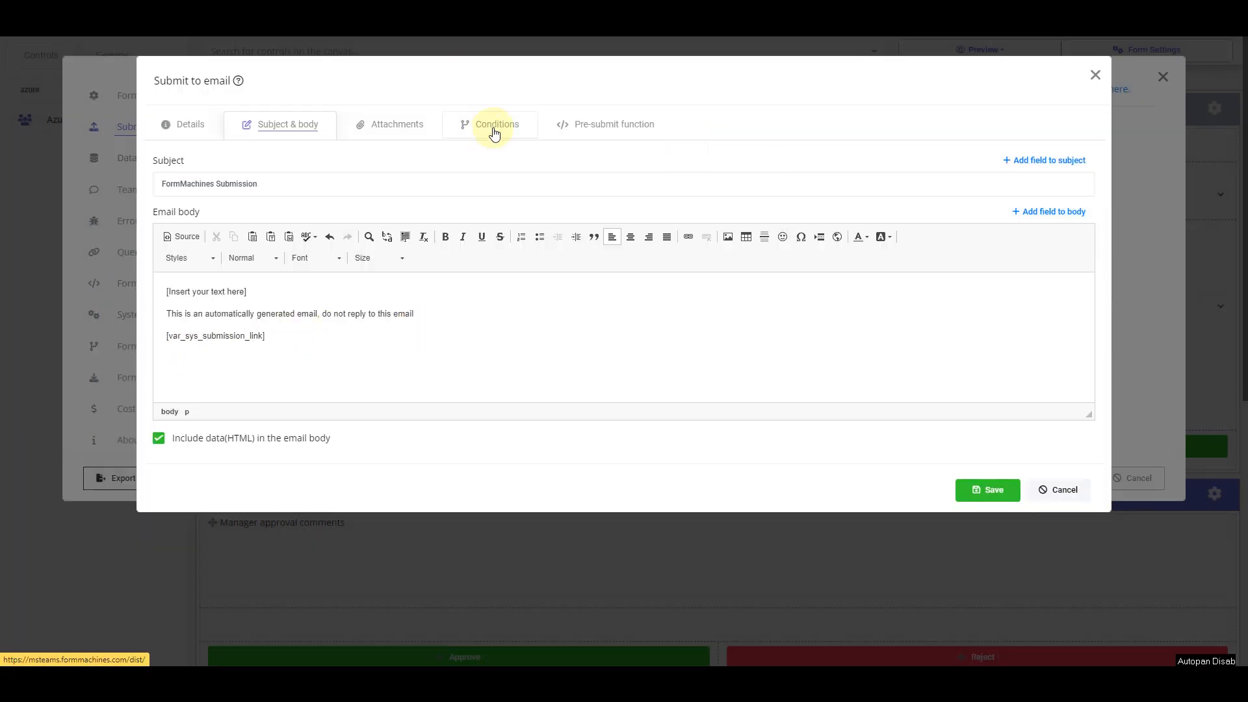
Add a send condition form_status Equal await_manager_approval and save the email settings
left_click(494, 132)
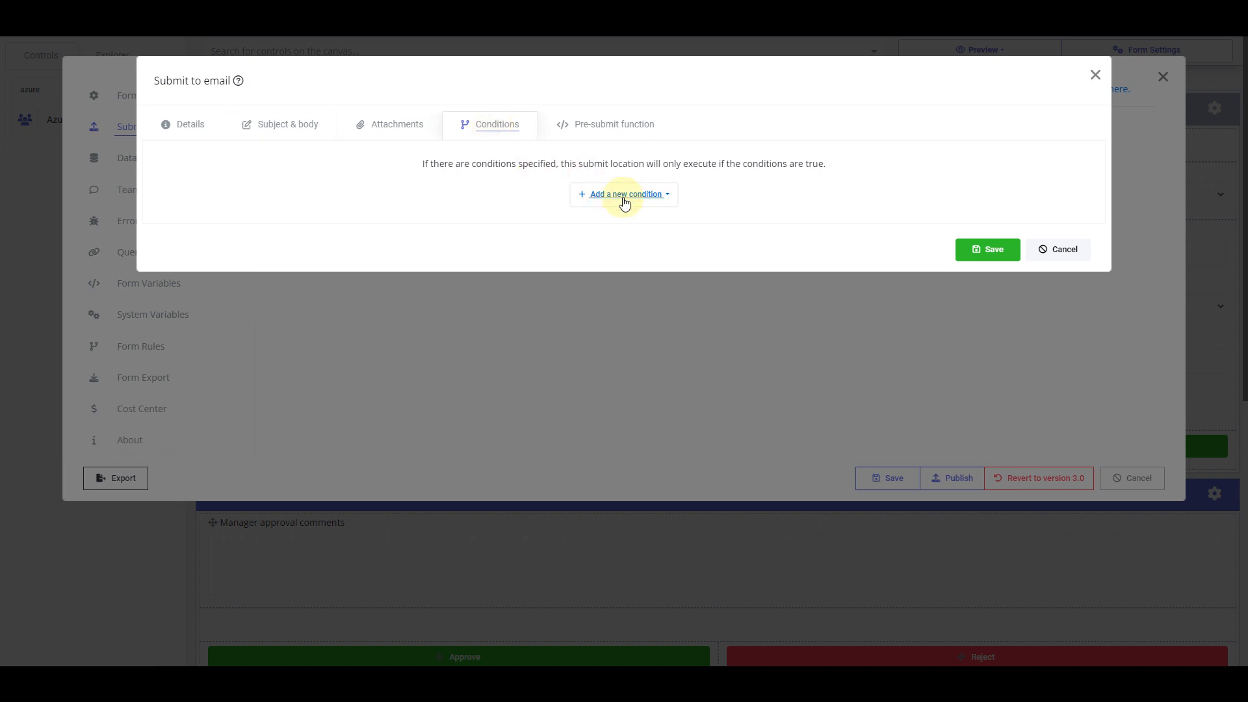
left_click(622, 200)
left_click(658, 237)
left_click(577, 211)
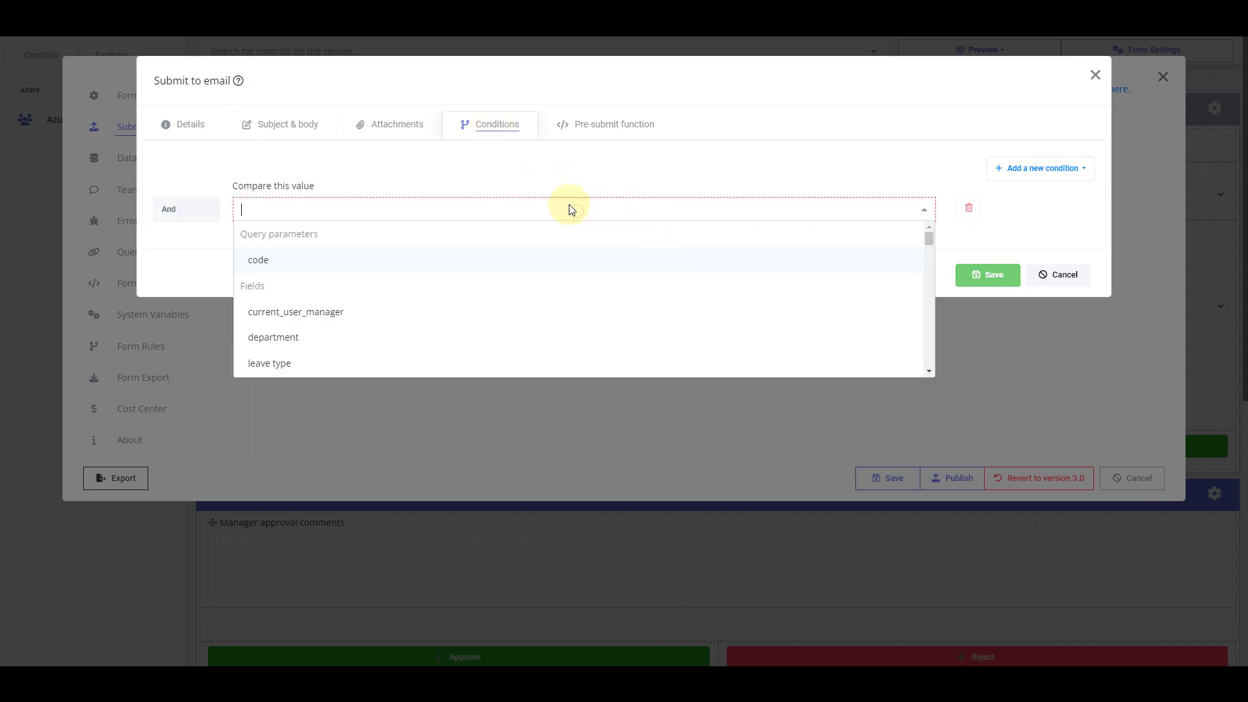
type("stat")
left_click(397, 260)
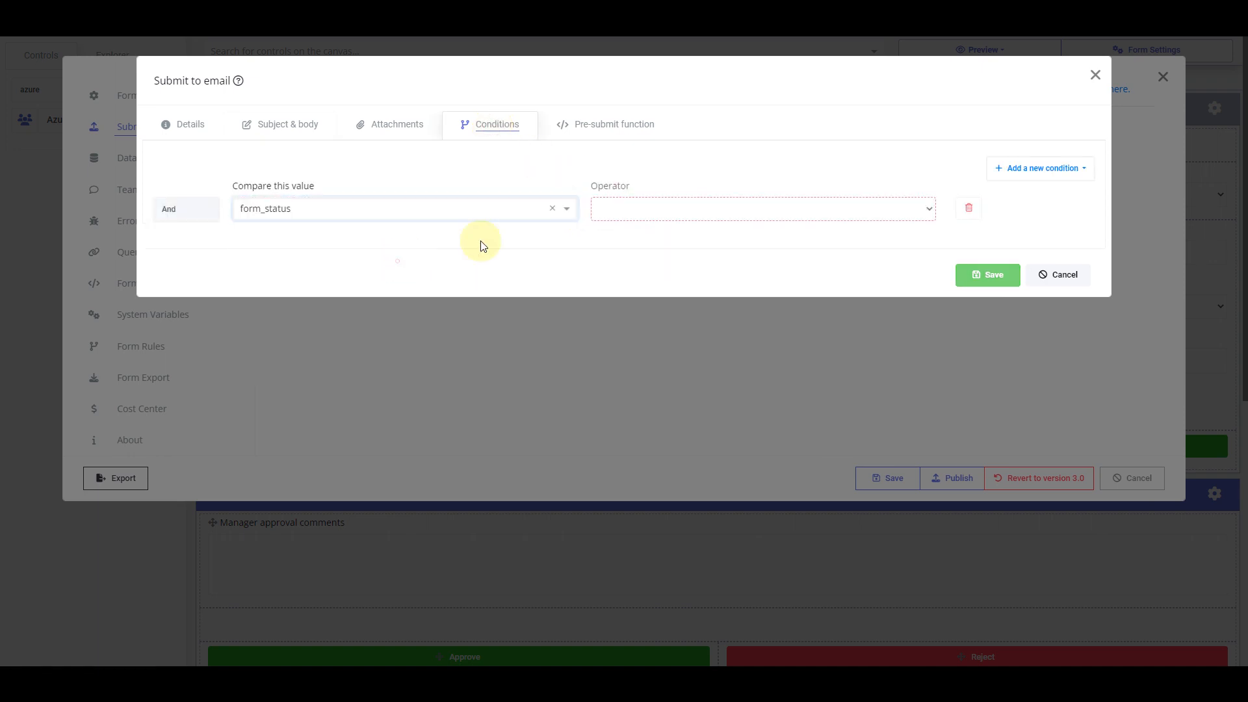
left_click(664, 209)
left_click(656, 228)
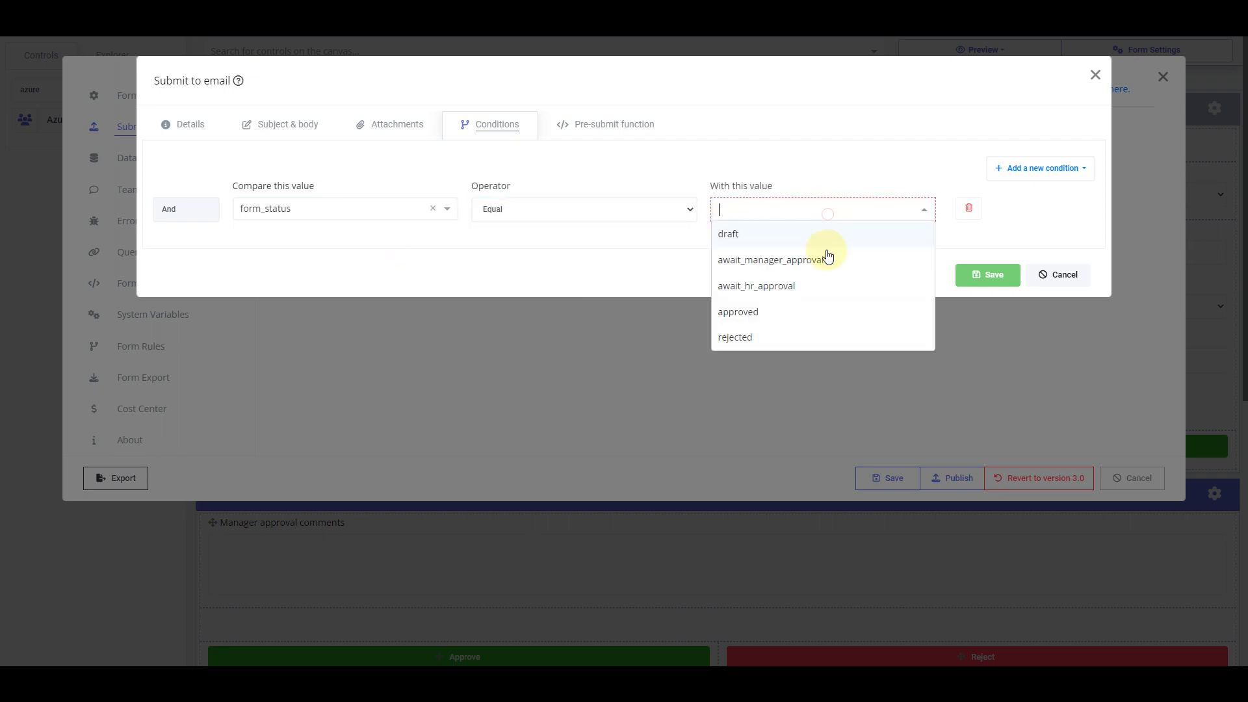
left_click(826, 262)
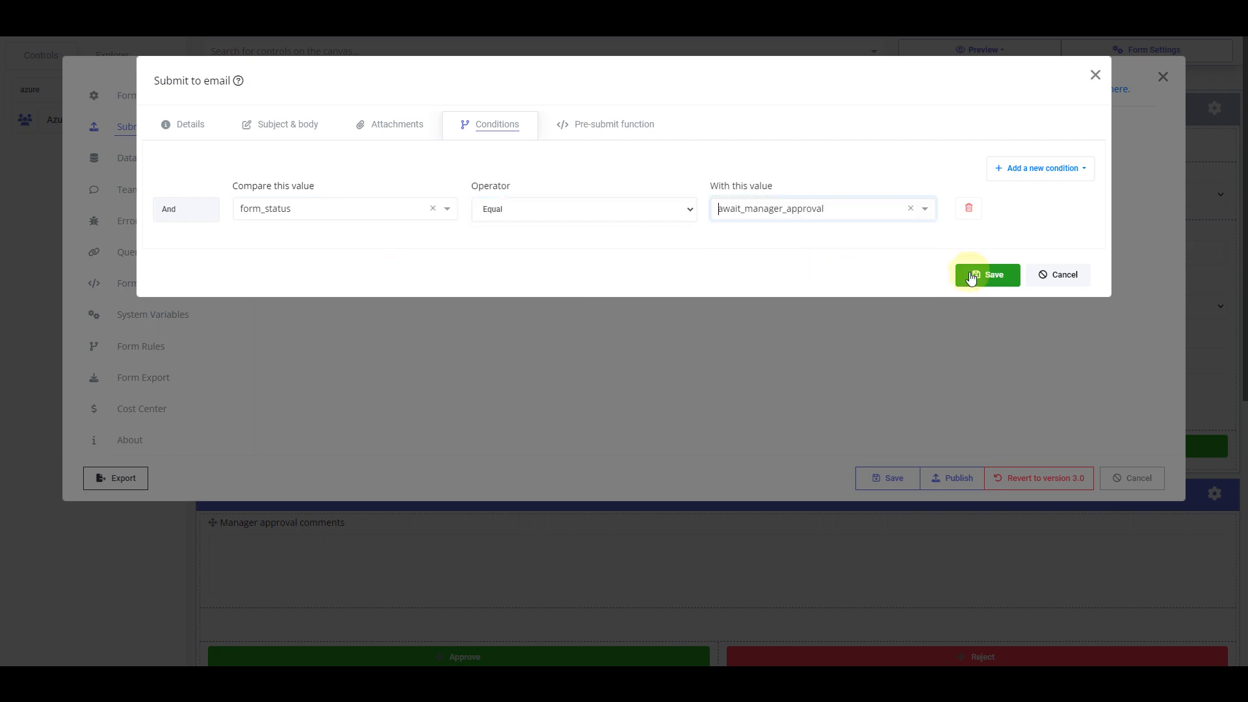
left_click(970, 274)
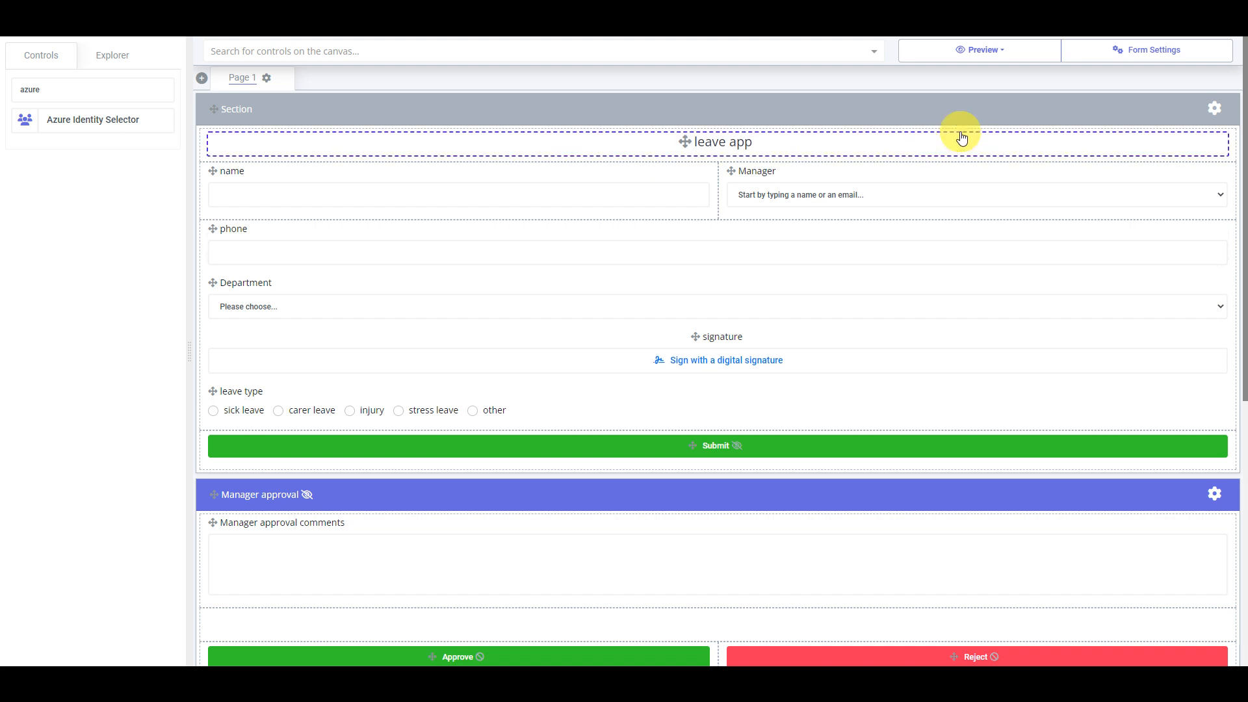
Preview the leave app at desktop size, sign it, and submit the test form
left_click(1026, 51)
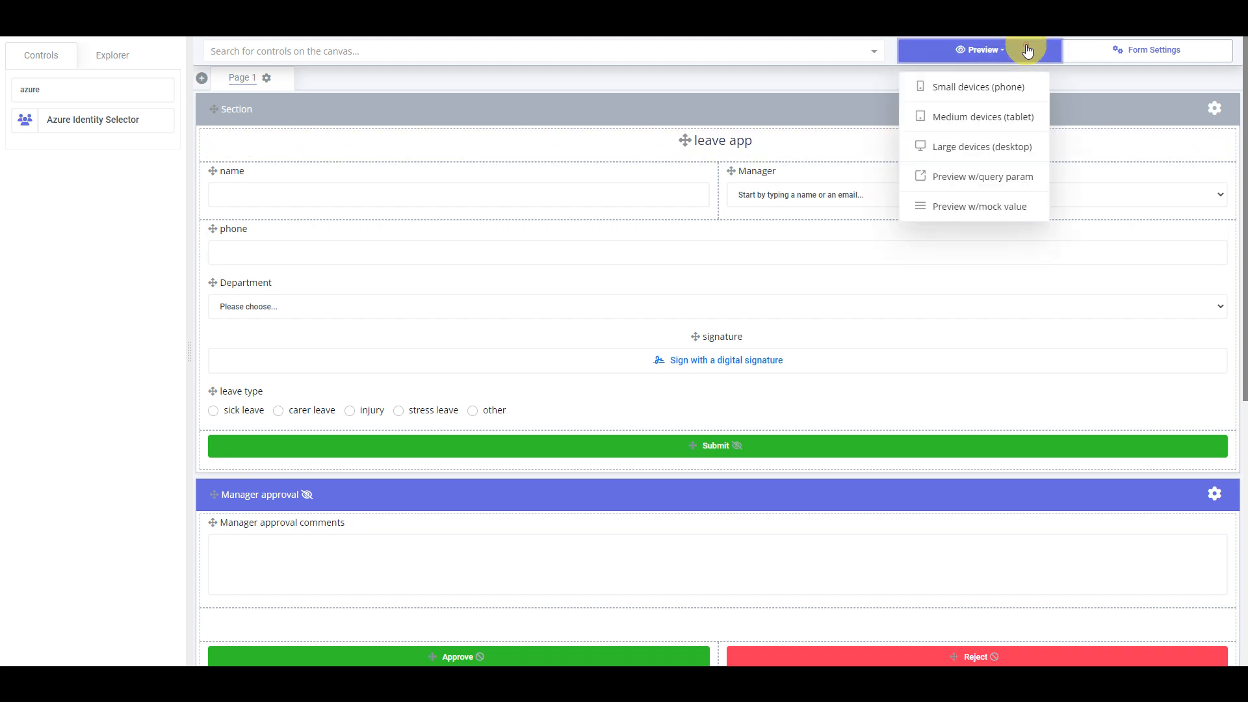
left_click(1018, 152)
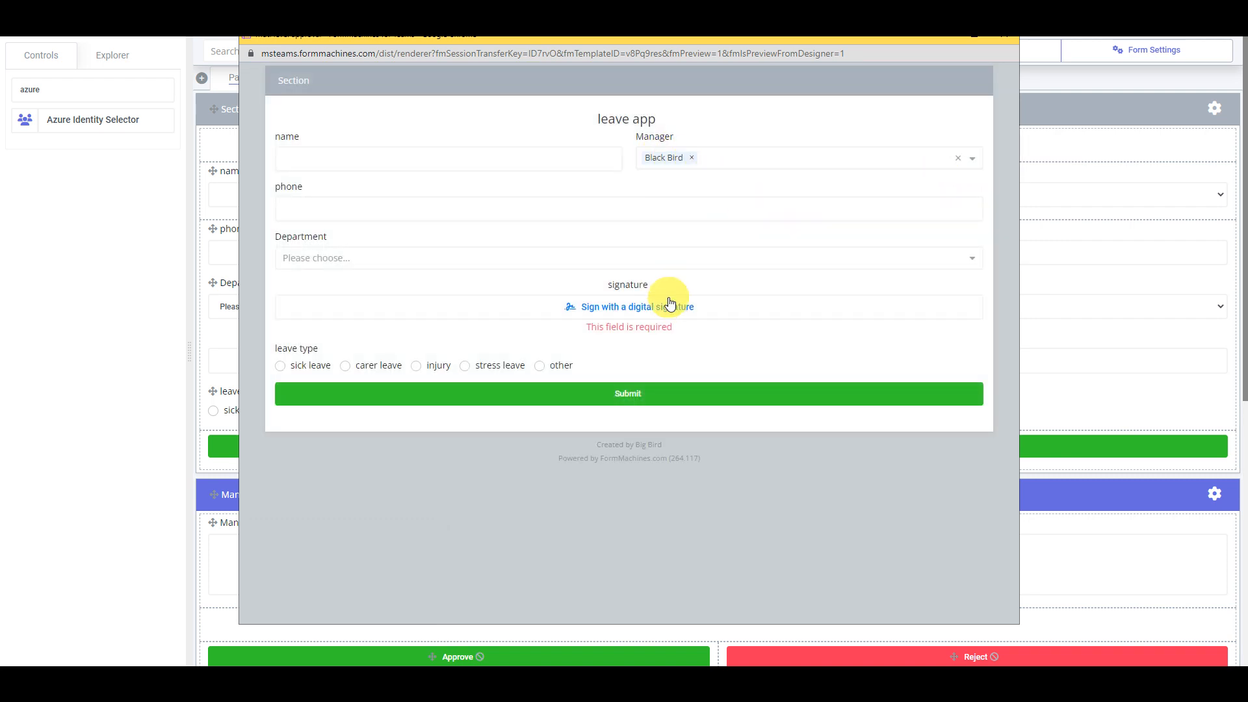
left_click(667, 306)
left_click(746, 328)
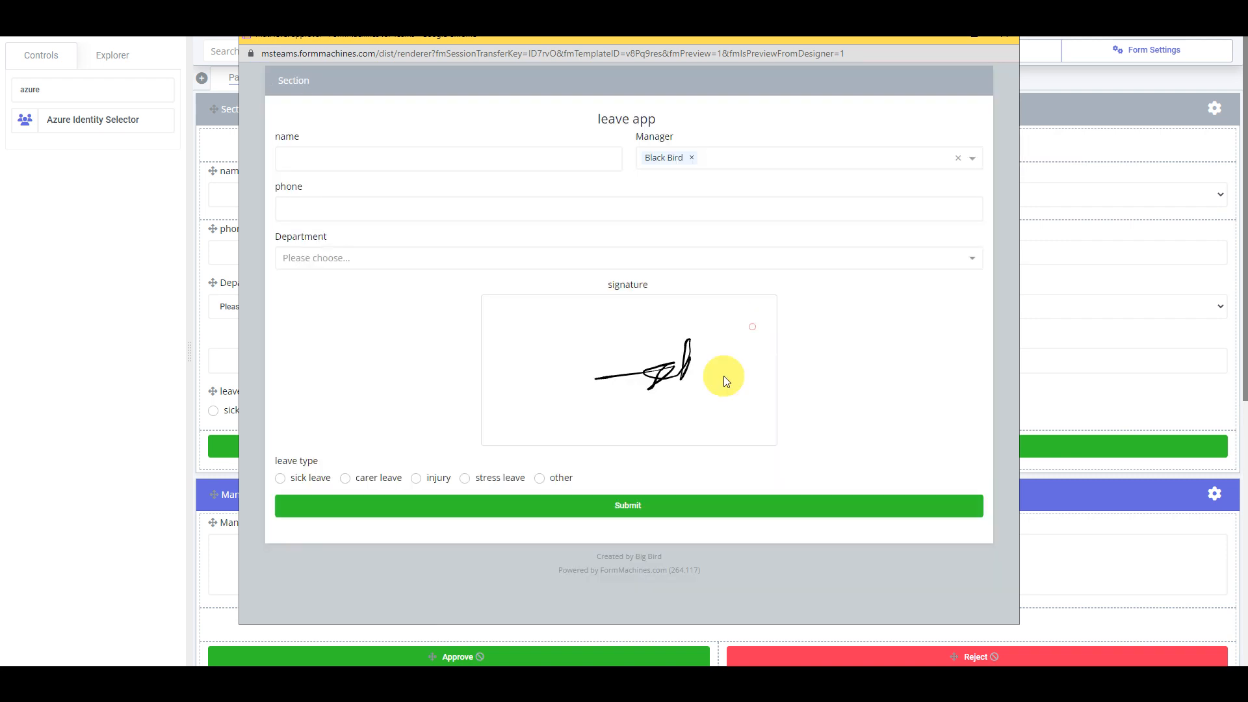
left_click(670, 510)
left_click(615, 413)
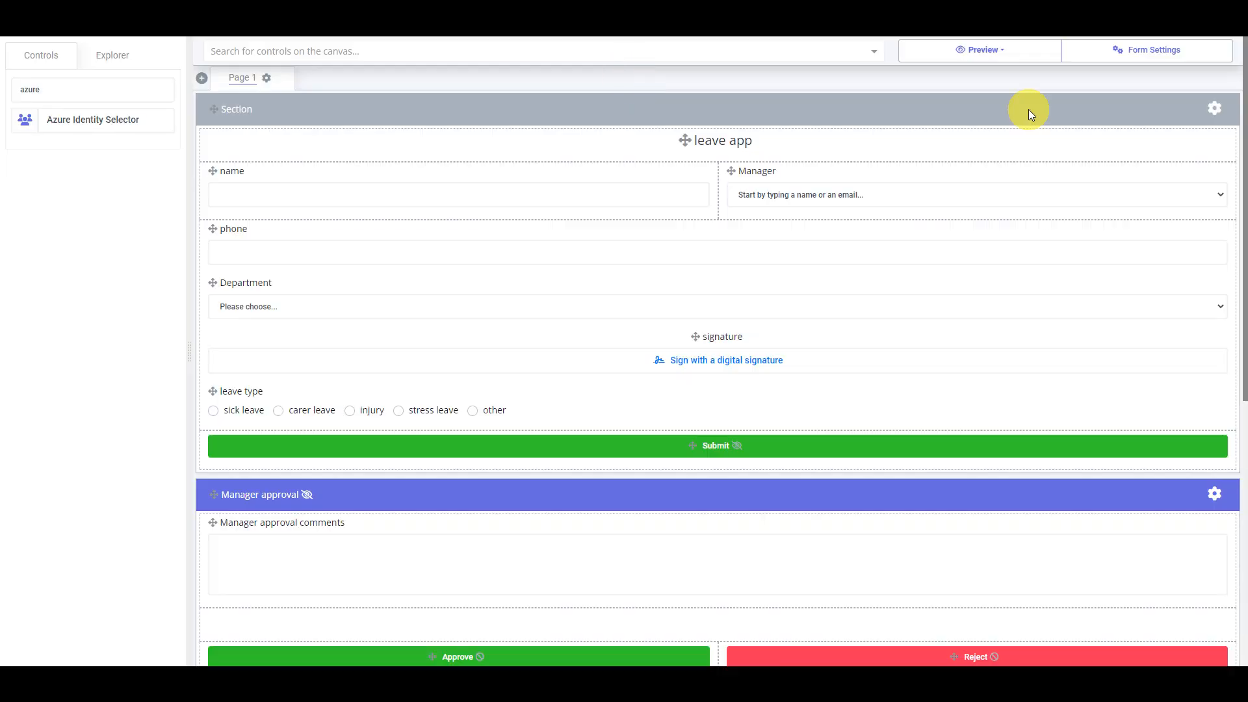
Add an Email submit location 'HR approval email' with the HR mailbox as static To recipient
left_click(1189, 55)
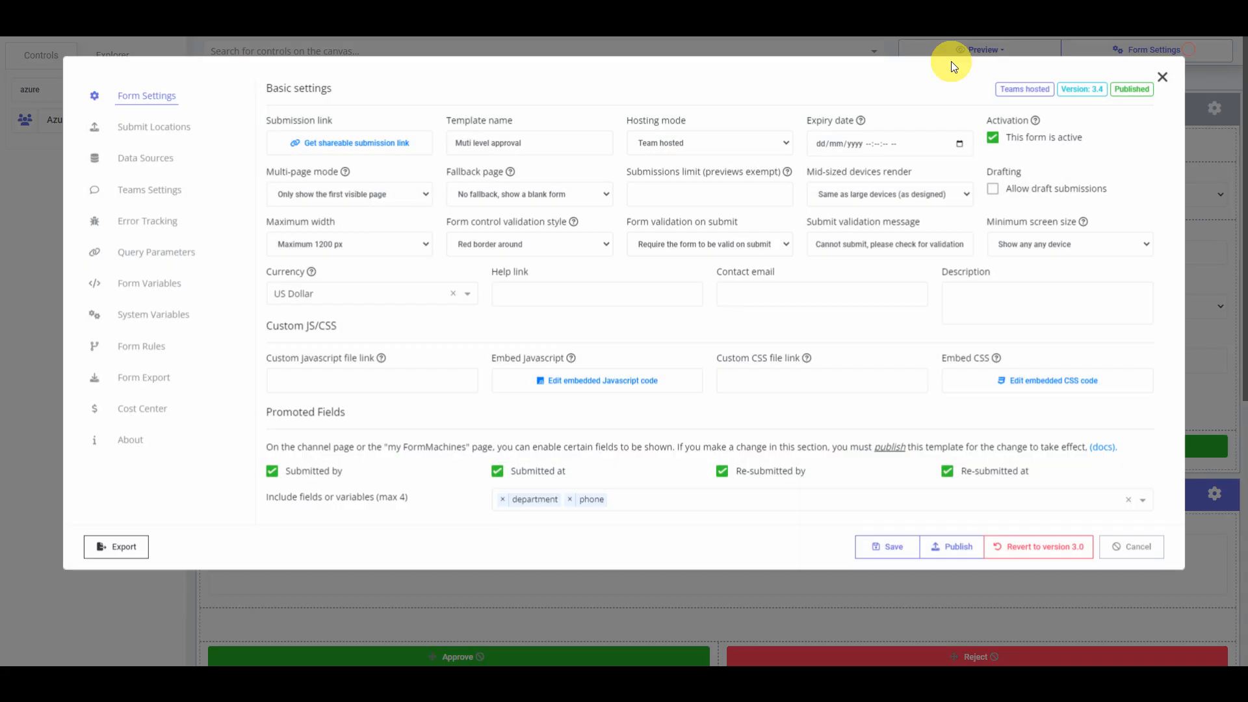
left_click(159, 129)
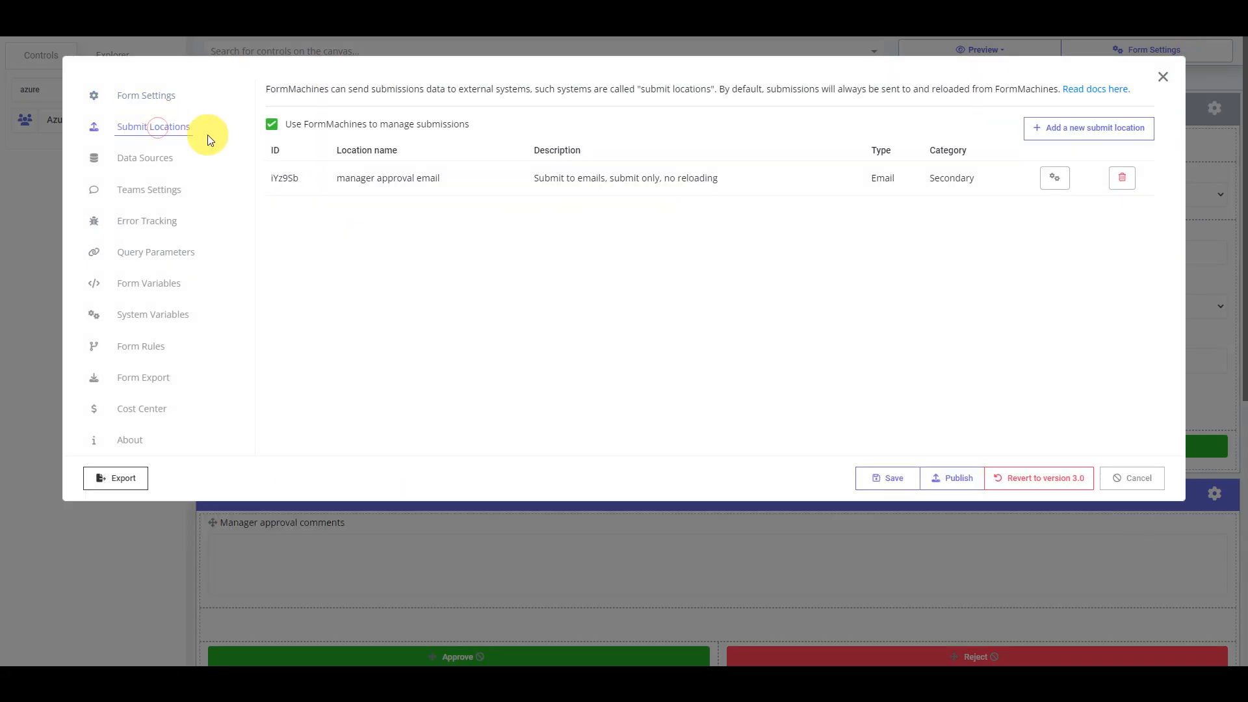
left_click(1097, 133)
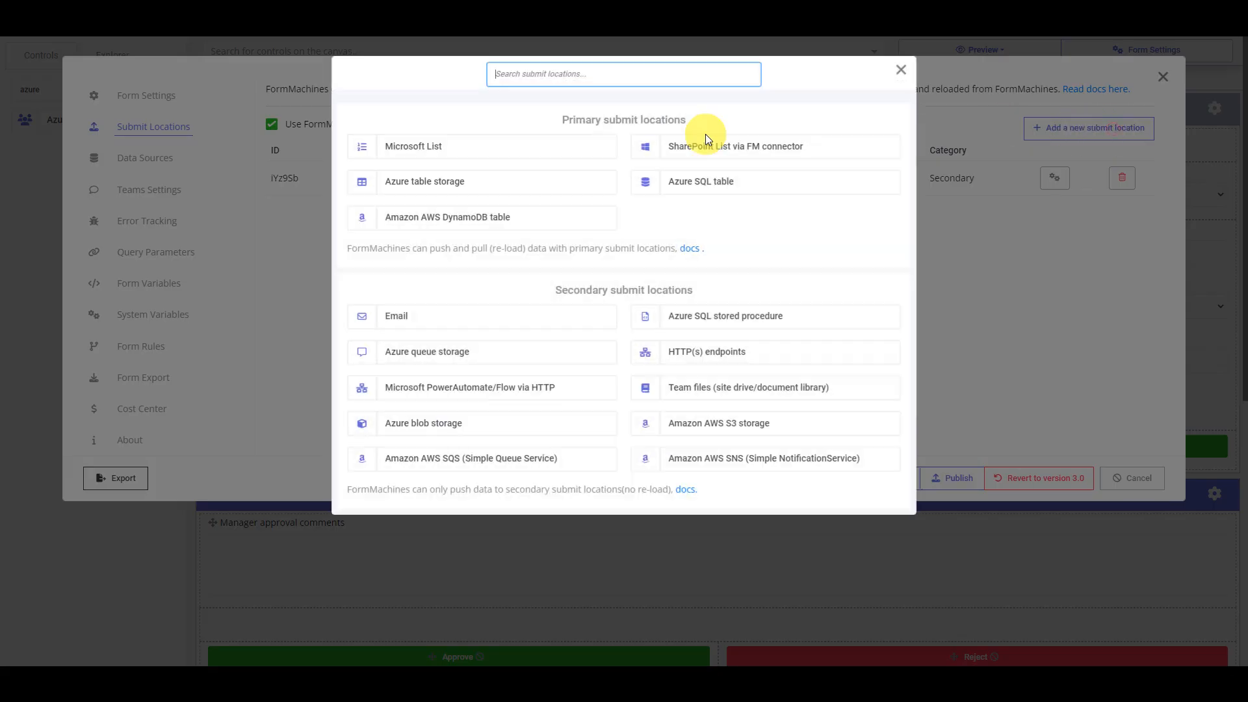
left_click(459, 323)
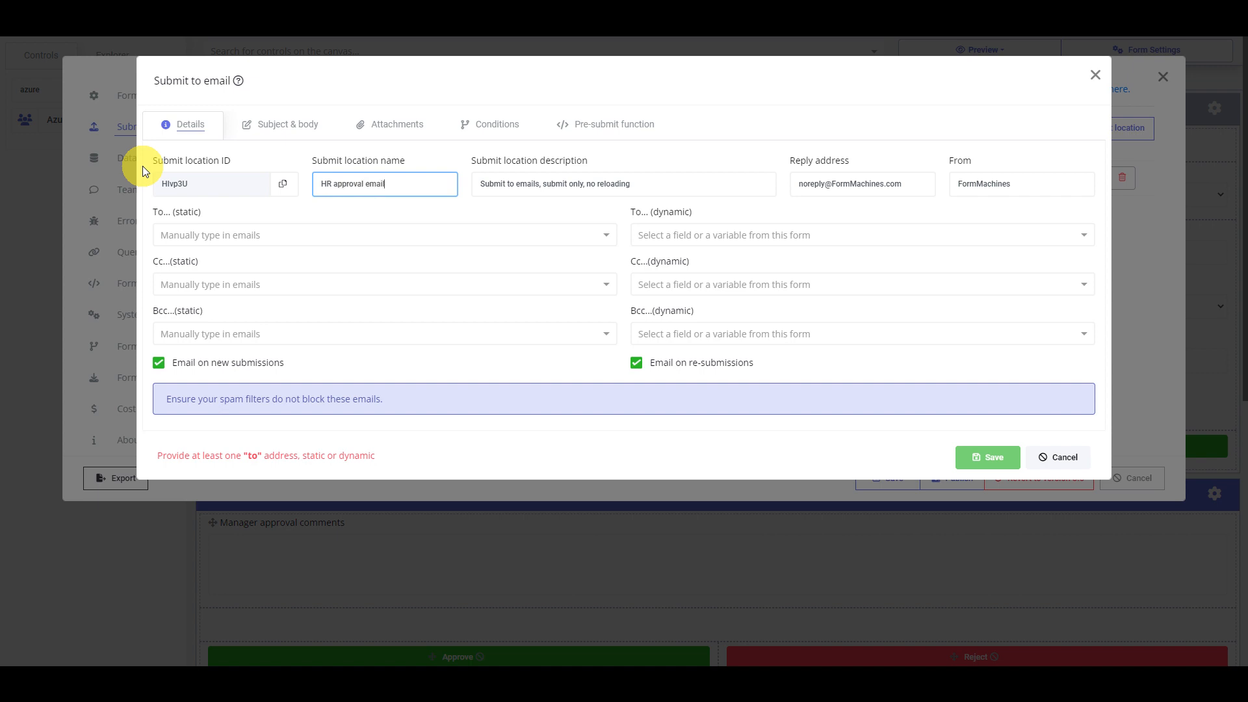
left_click(455, 235)
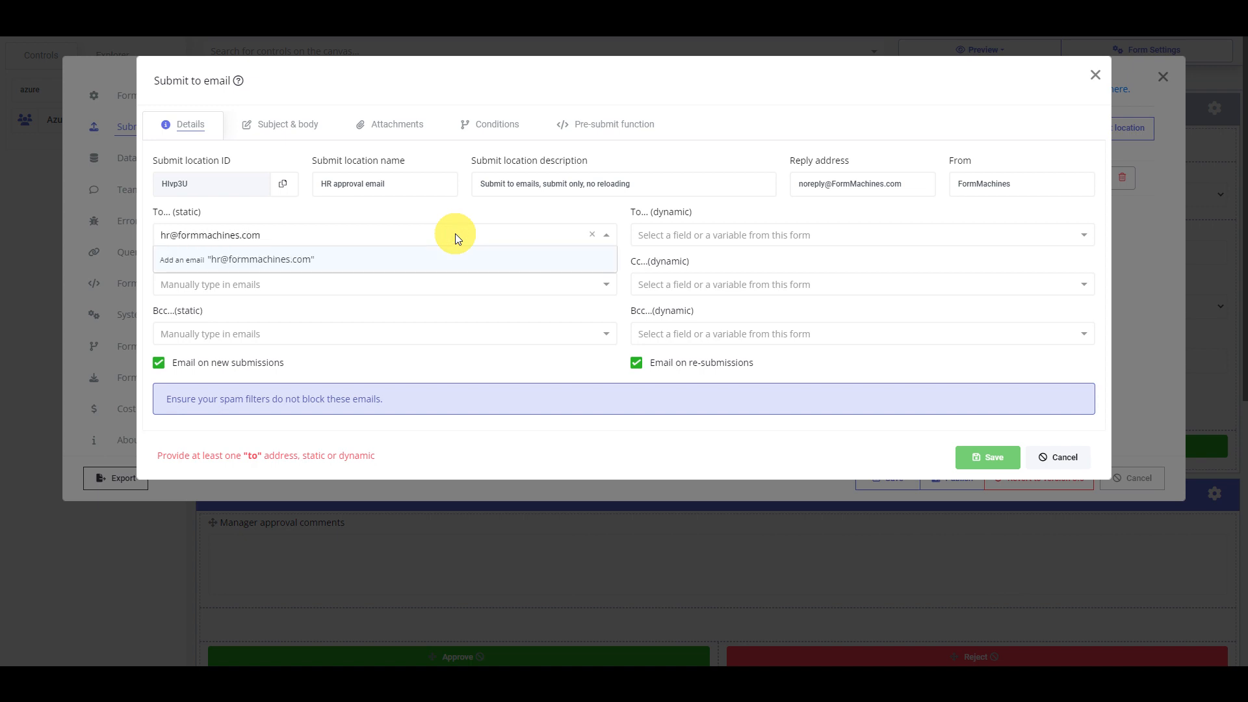
left_click(515, 266)
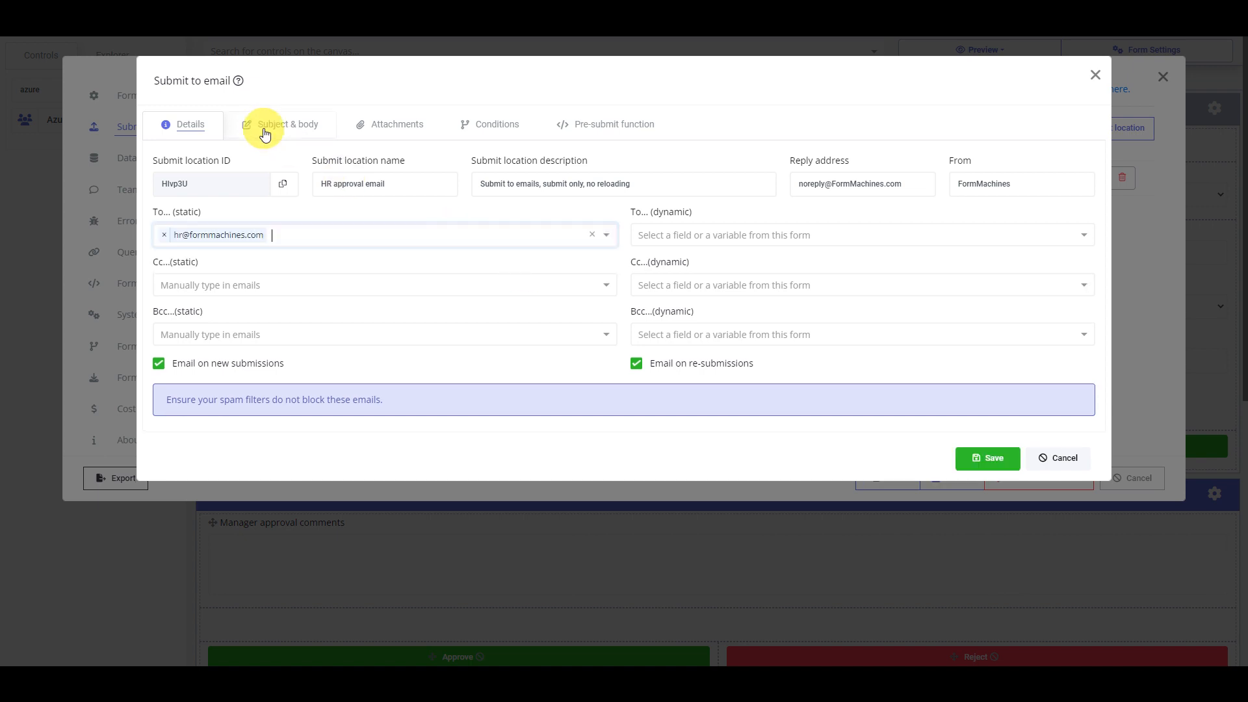
Write 'please provide HR approval for below request' in the body and append sys_submission_link
left_click(265, 130)
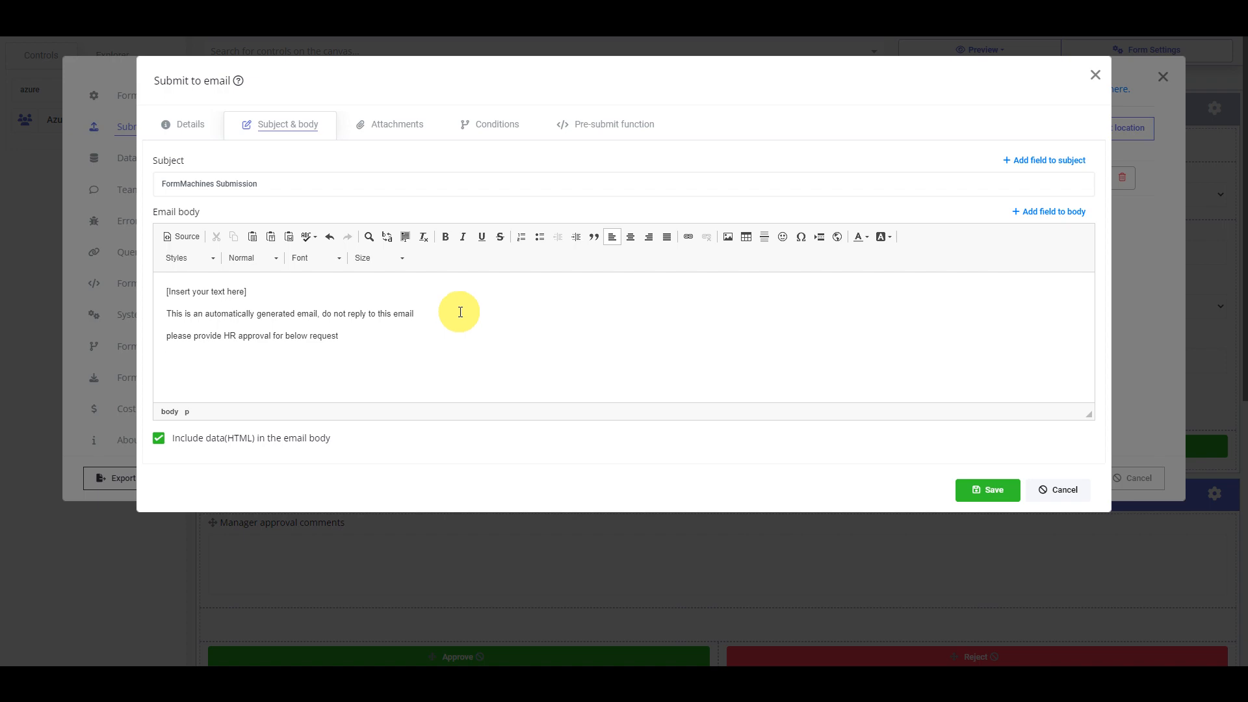
left_click(1060, 216)
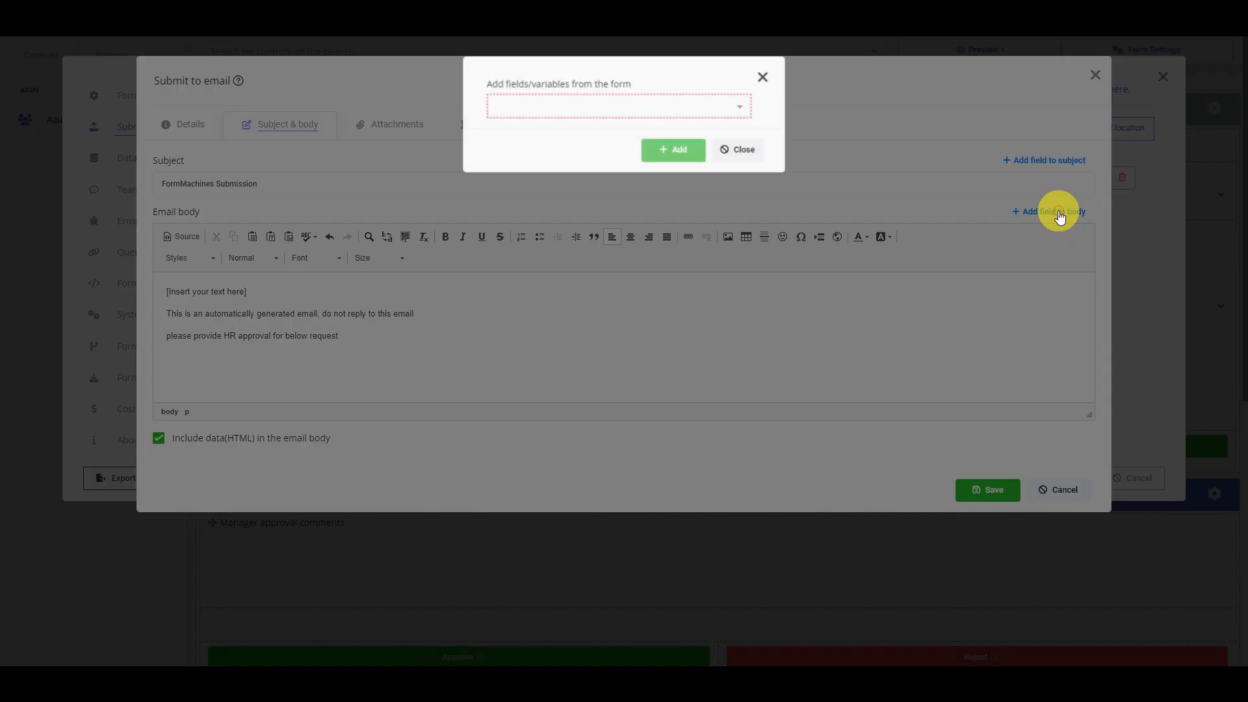
left_click(544, 111)
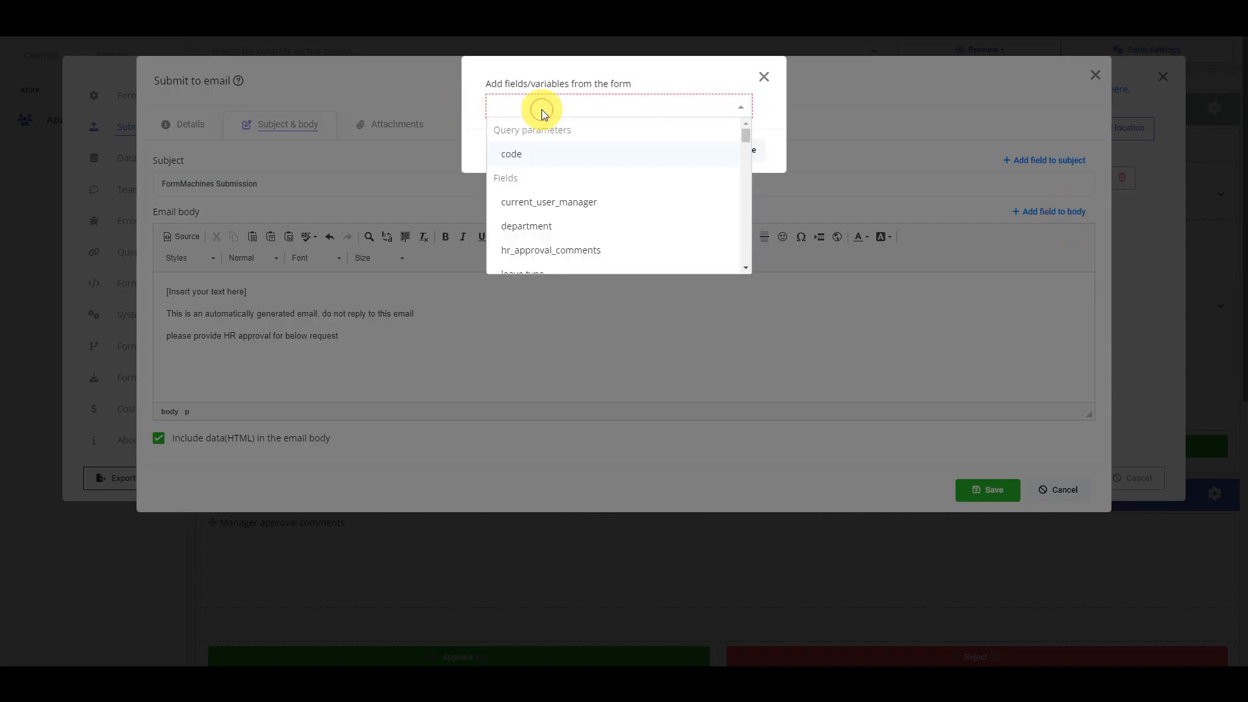
type("submissio")
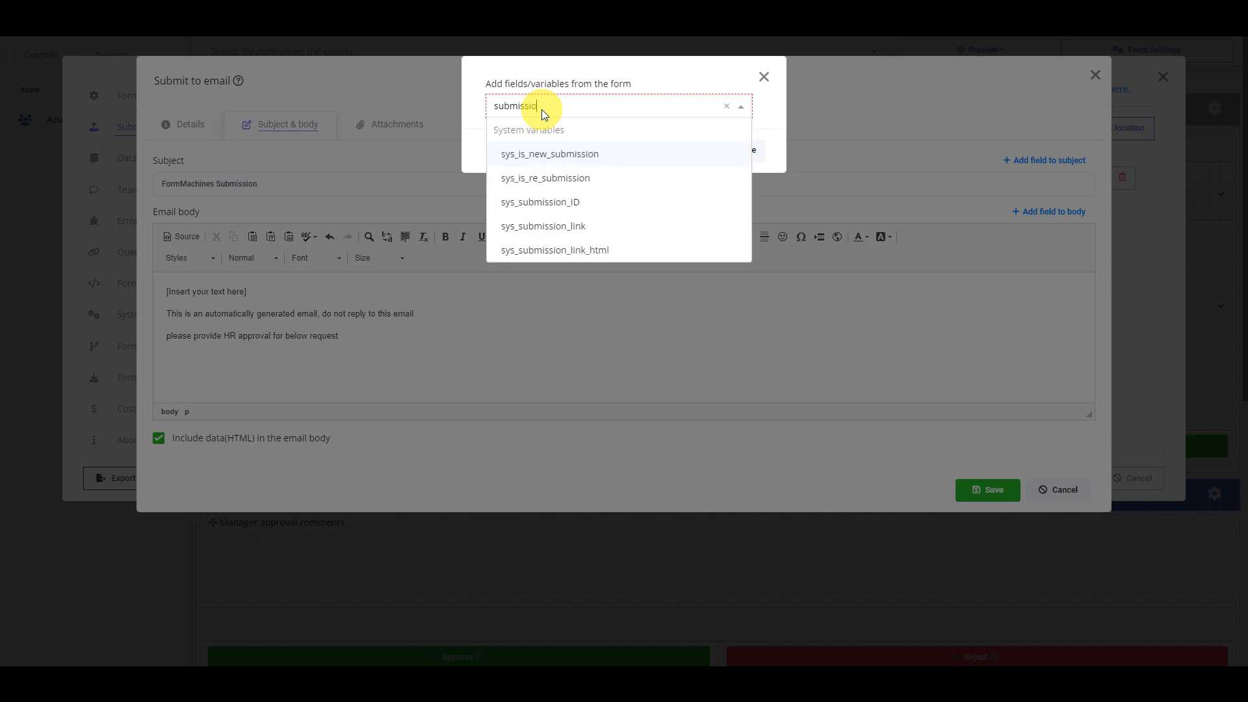
type("n_li")
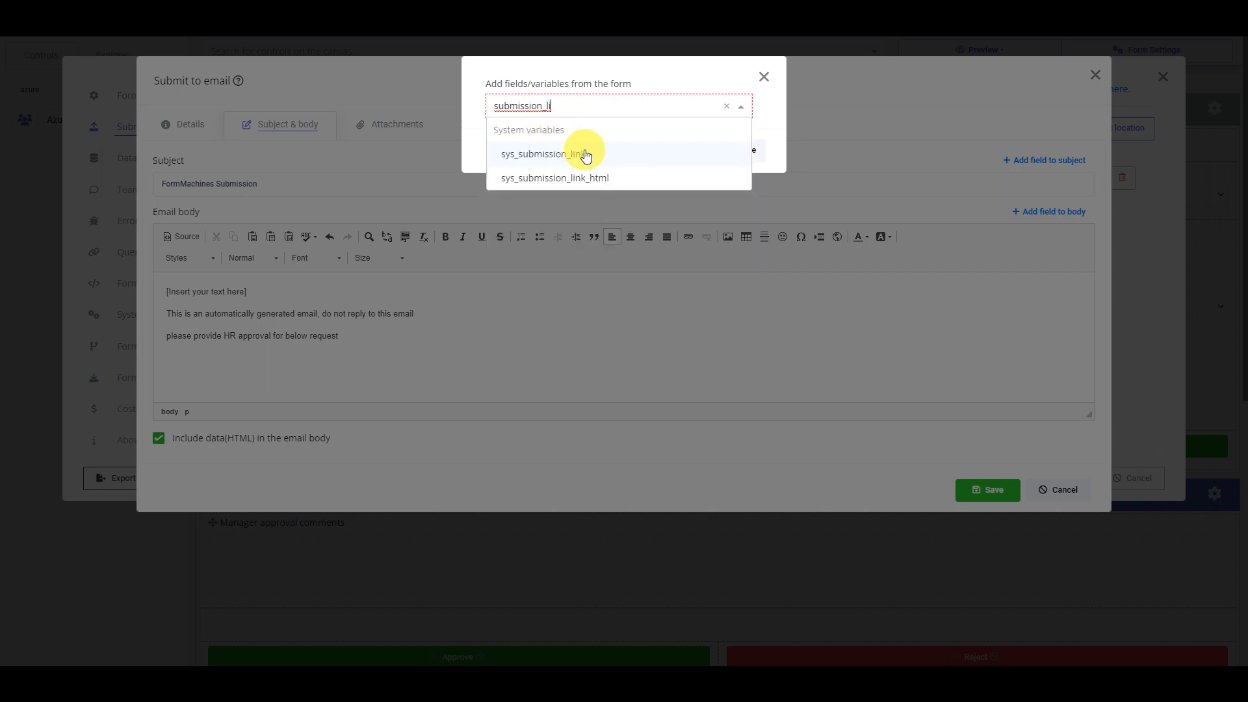
left_click(585, 154)
left_click(671, 149)
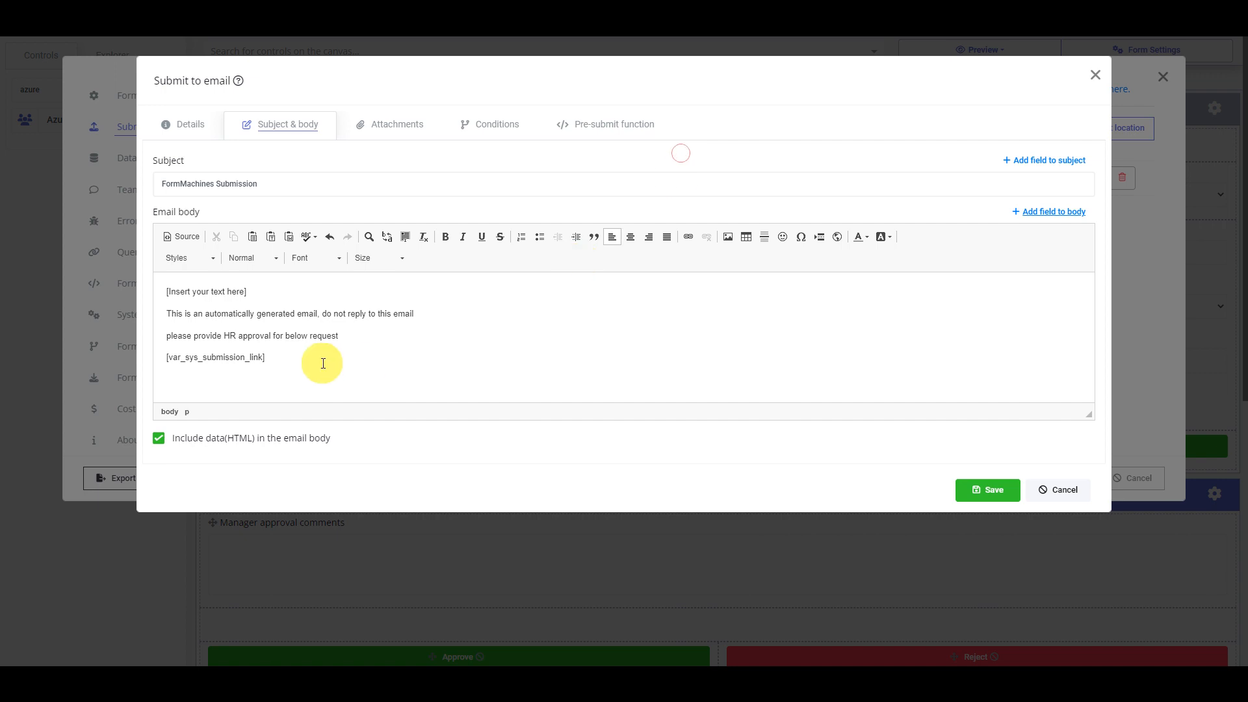
left_click(494, 130)
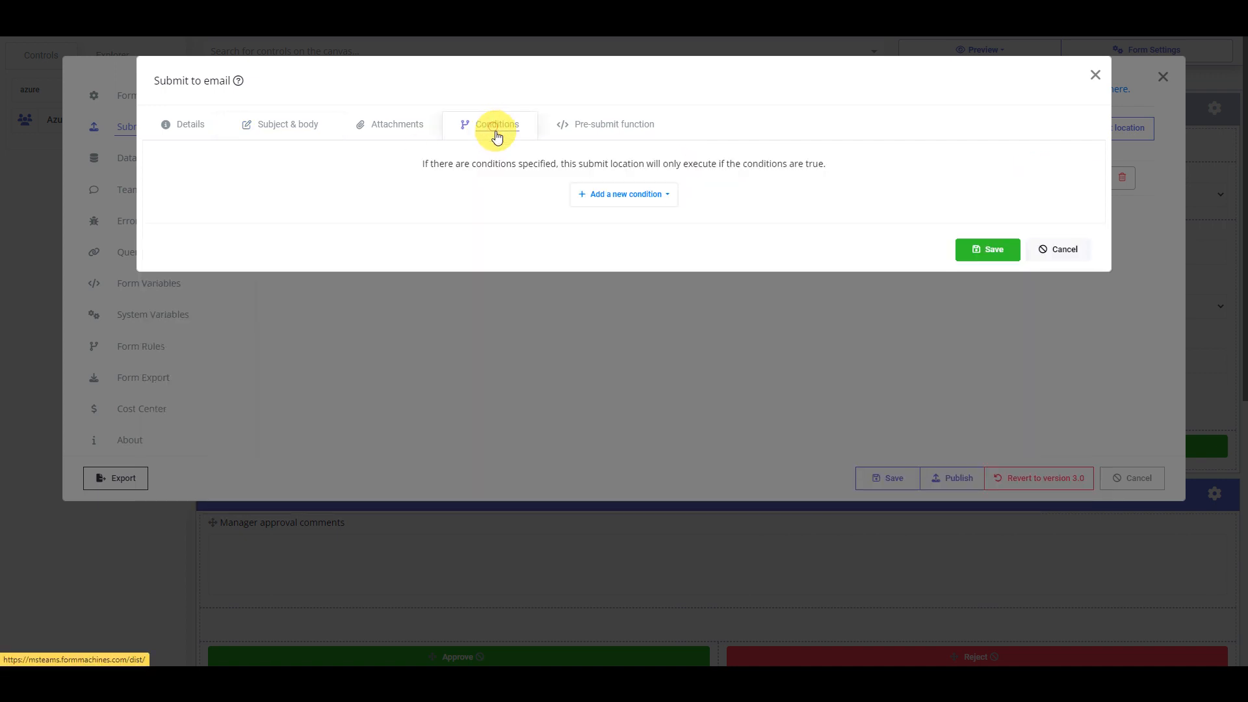
Add a send condition requiring form_status Equal await_hr_approval
left_click(615, 196)
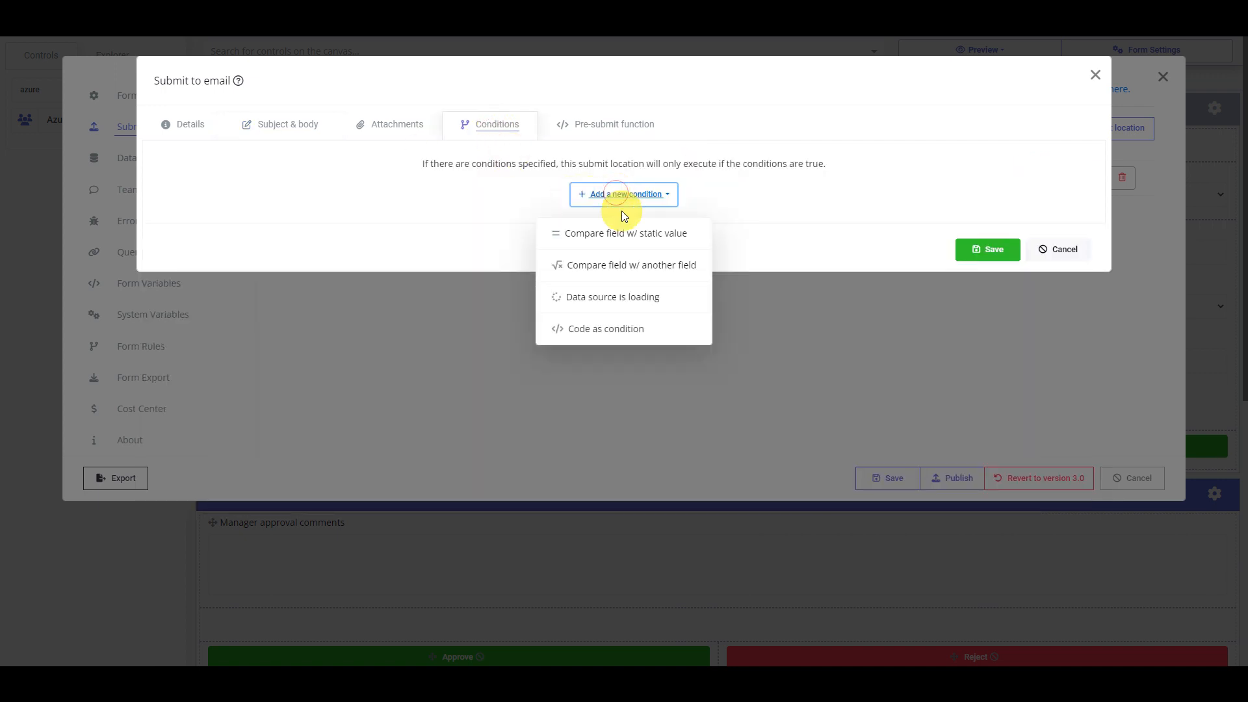
left_click(624, 232)
left_click(489, 219)
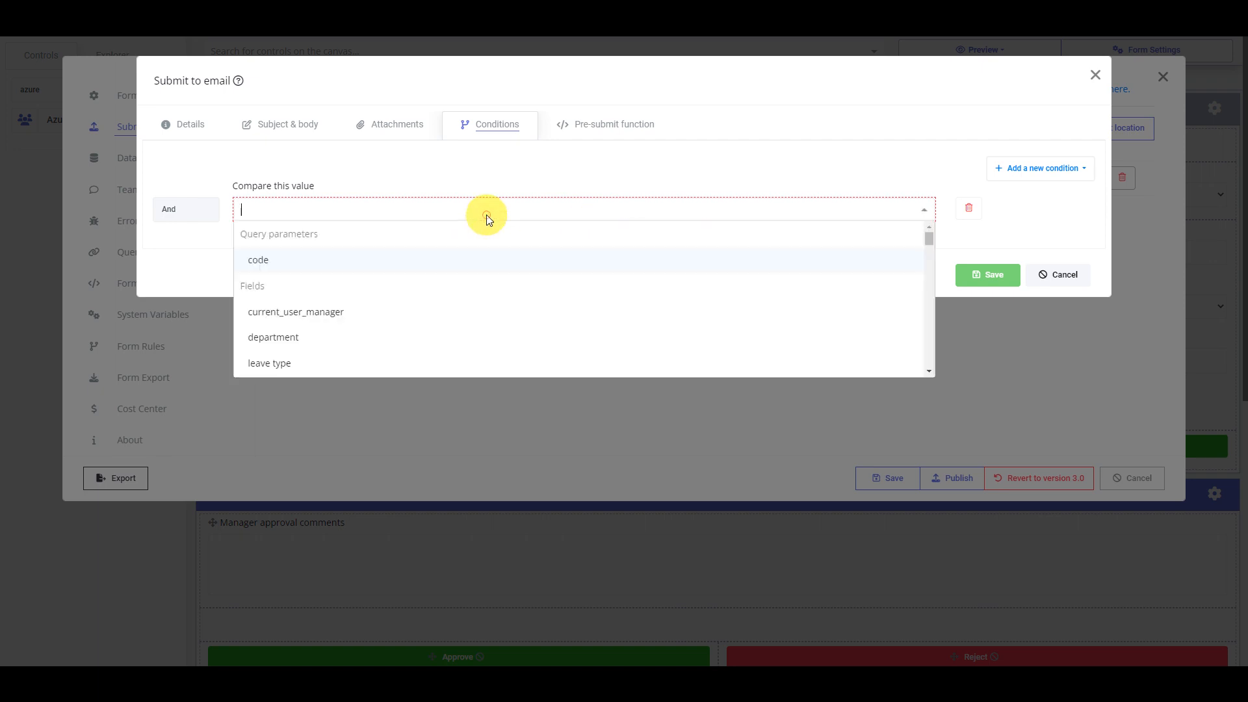
type("stat")
left_click(544, 260)
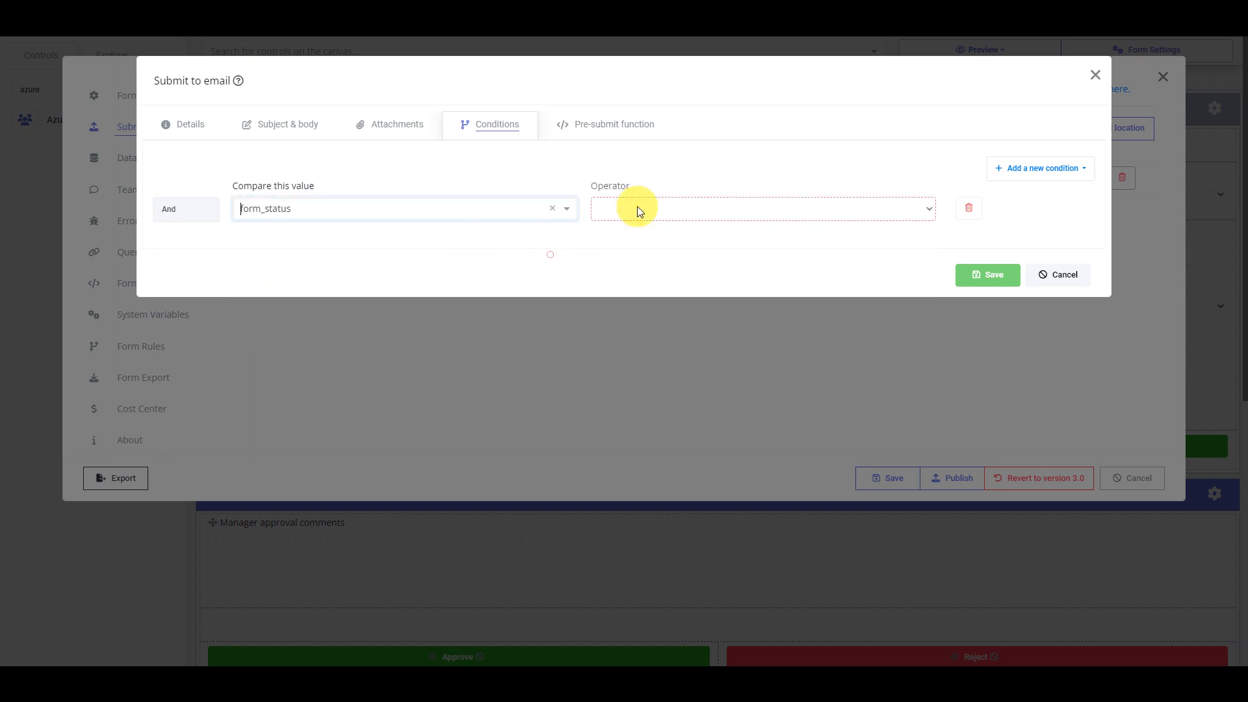
left_click(635, 209)
left_click(644, 226)
left_click(777, 209)
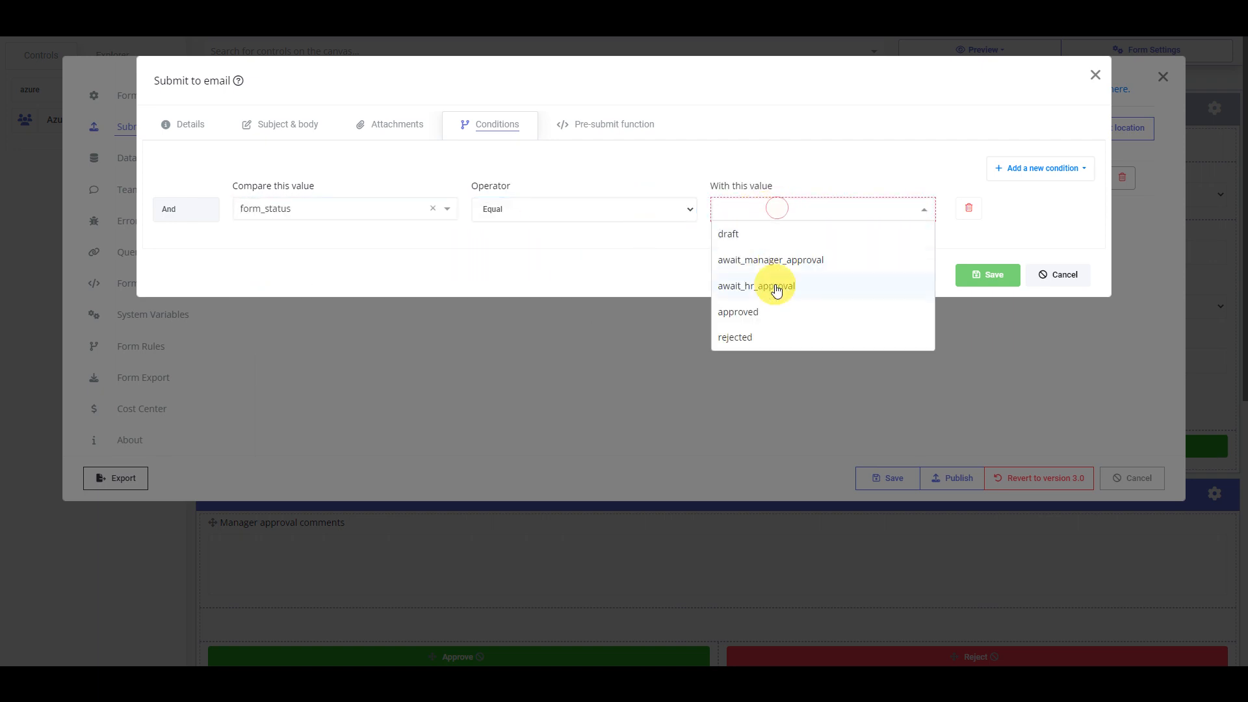
left_click(770, 285)
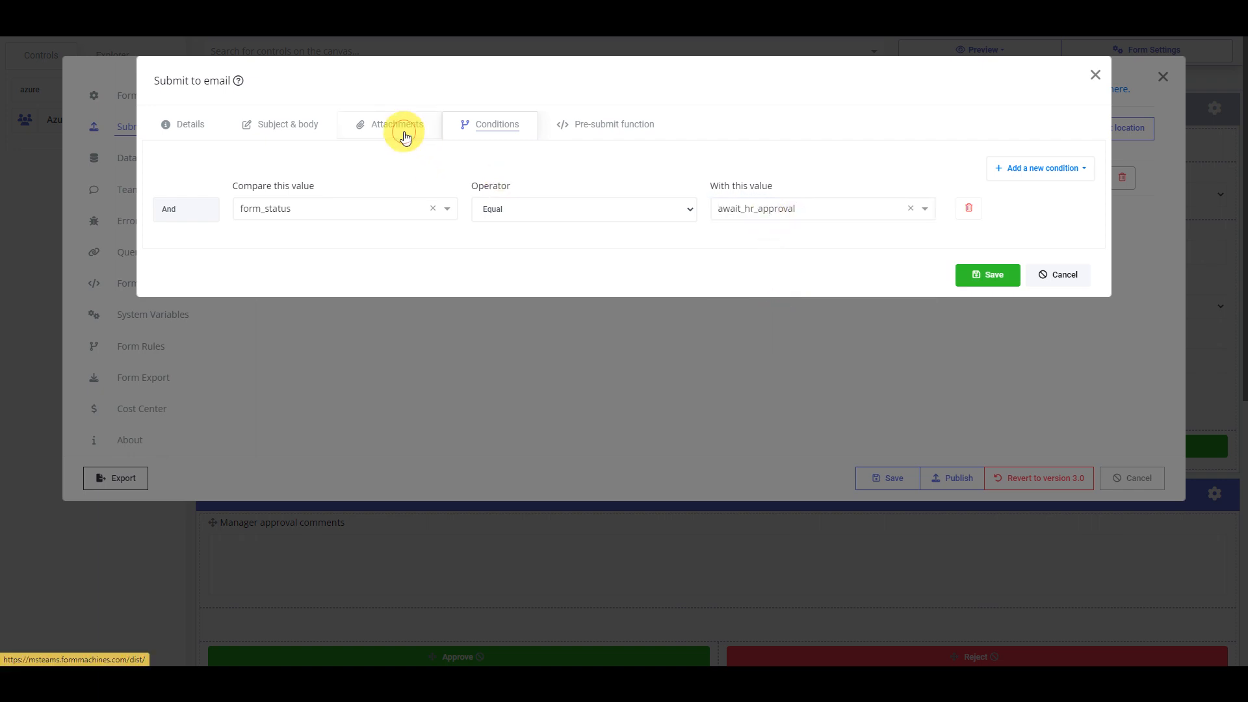
Review the attachment, body and recipient settings, then save the email and form settings
left_click(397, 127)
left_click(303, 129)
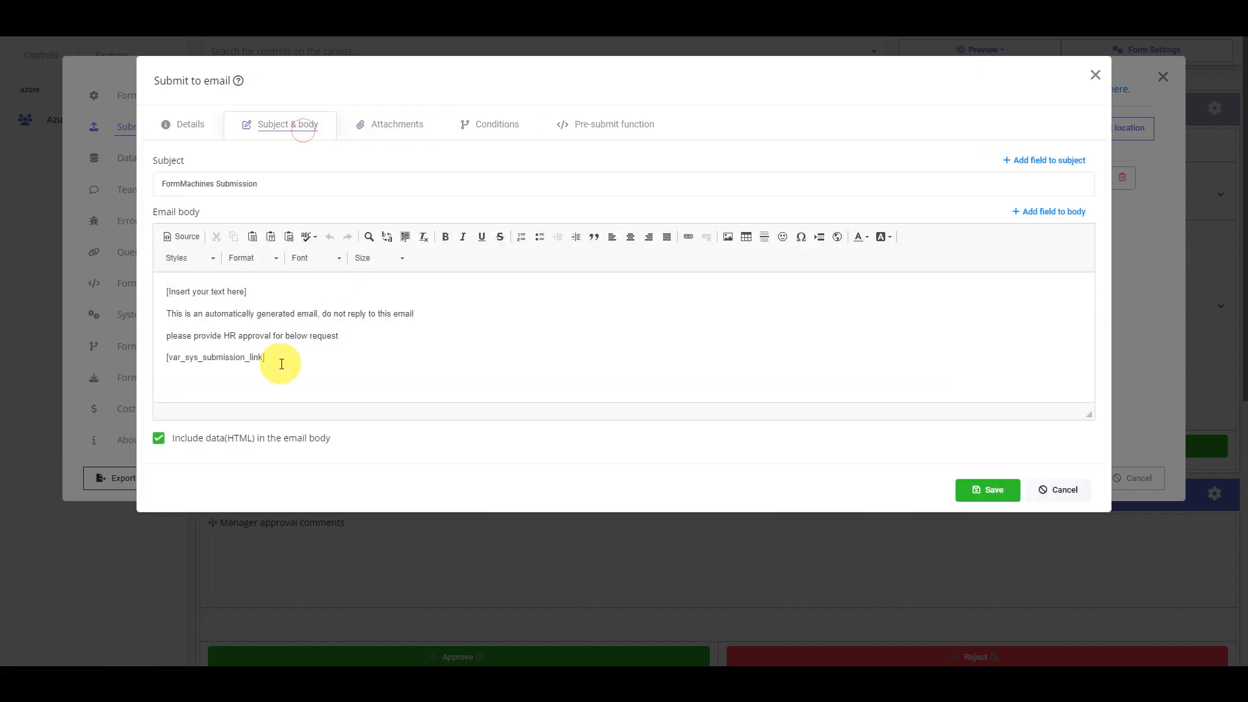
left_click(192, 126)
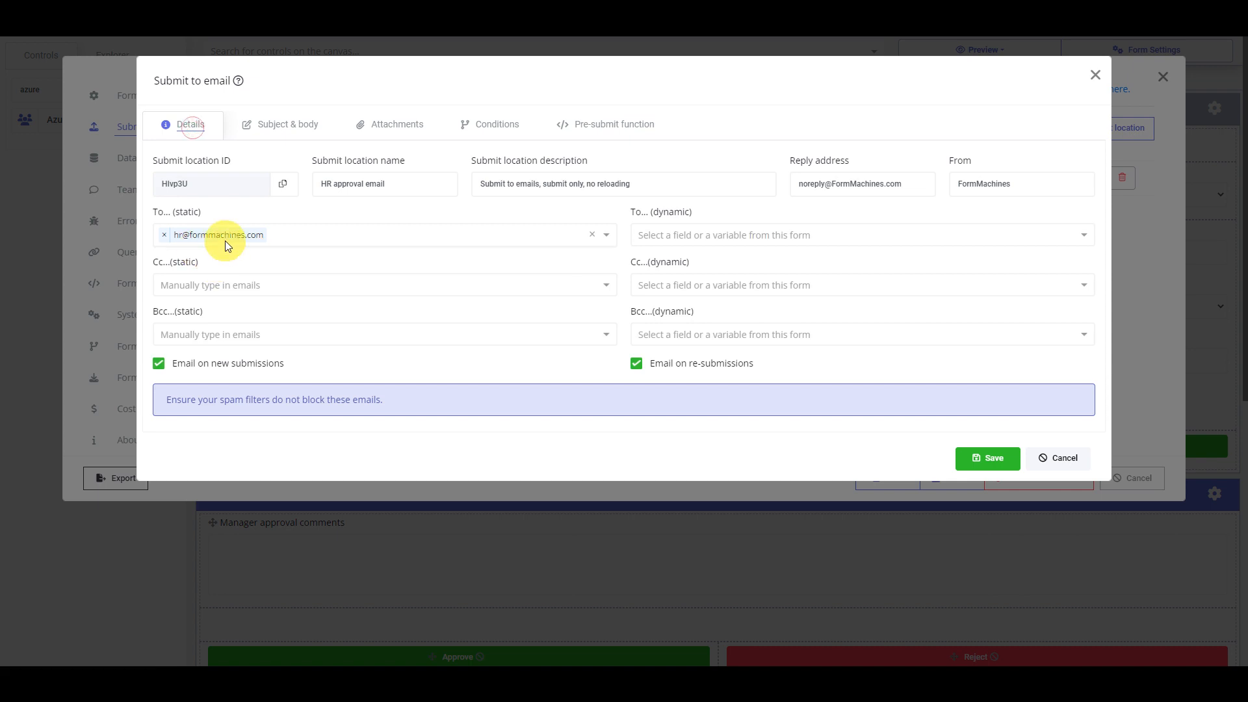
left_click(973, 456)
left_click(884, 476)
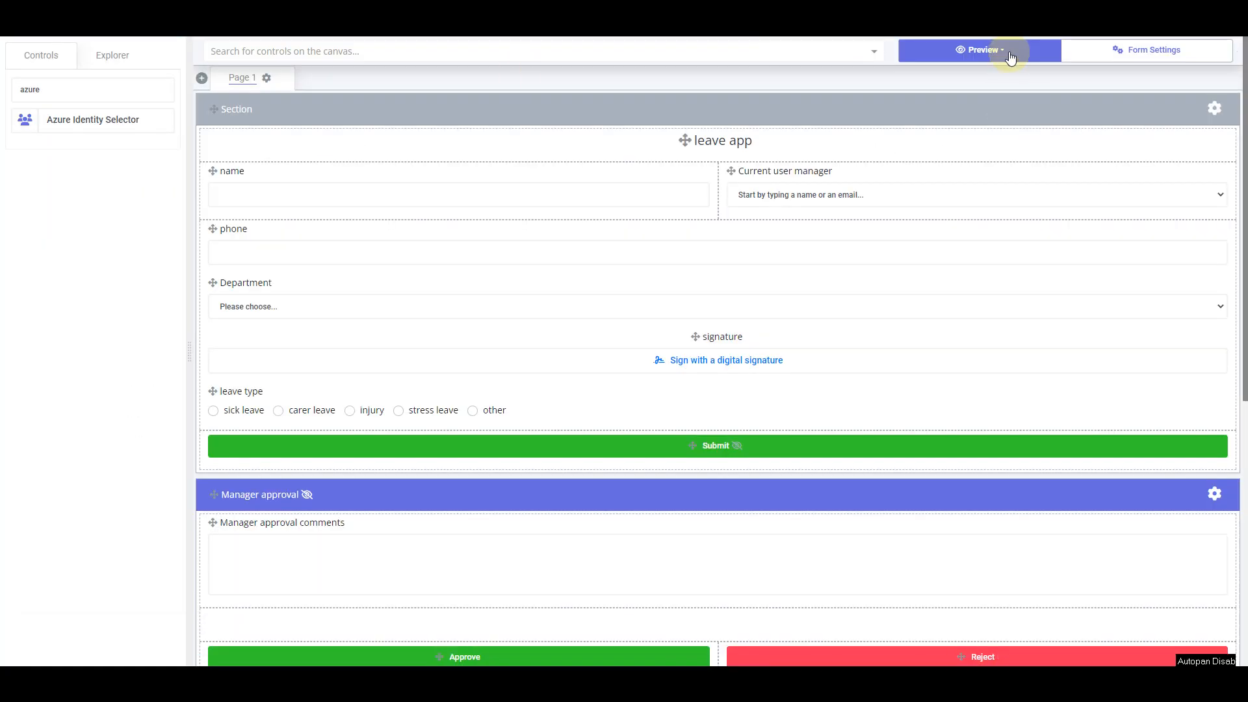
Preview the leave form at desktop size, sign it, submit a test request, and close the preview
left_click(1009, 57)
left_click(984, 147)
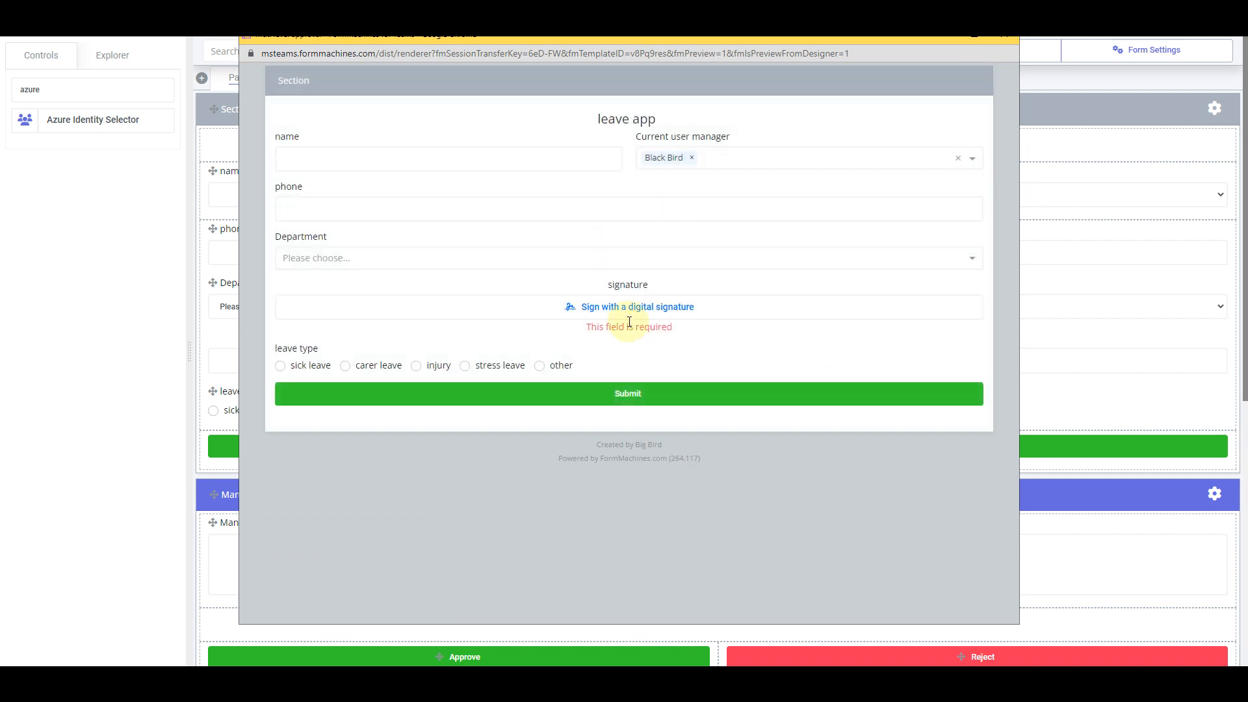
left_click(630, 308)
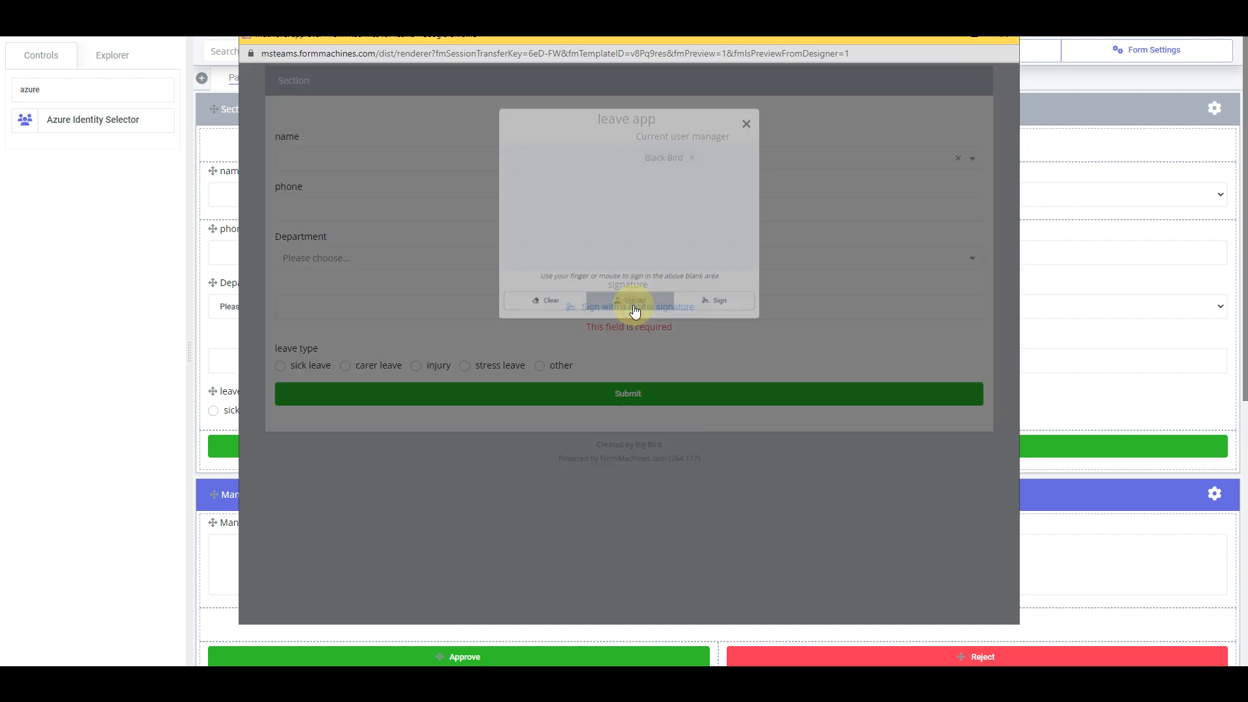
left_click_drag(580, 204, 668, 189)
left_click(688, 315)
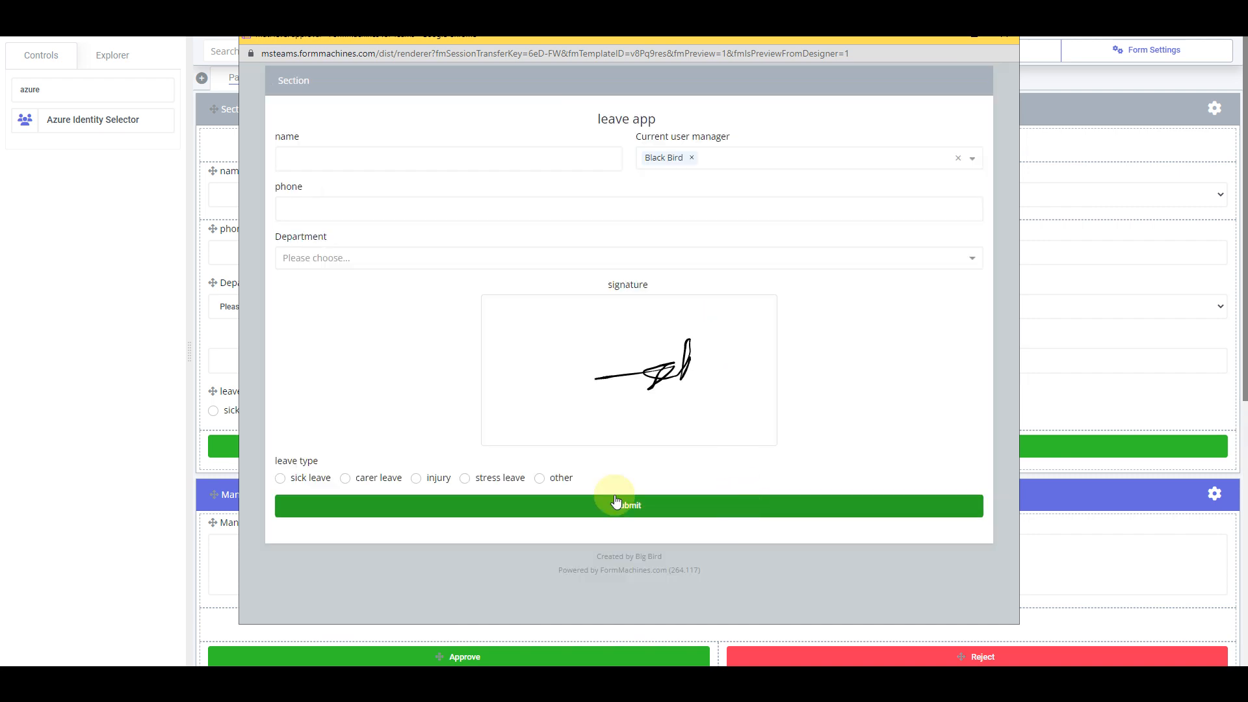
left_click(553, 511)
left_click(591, 403)
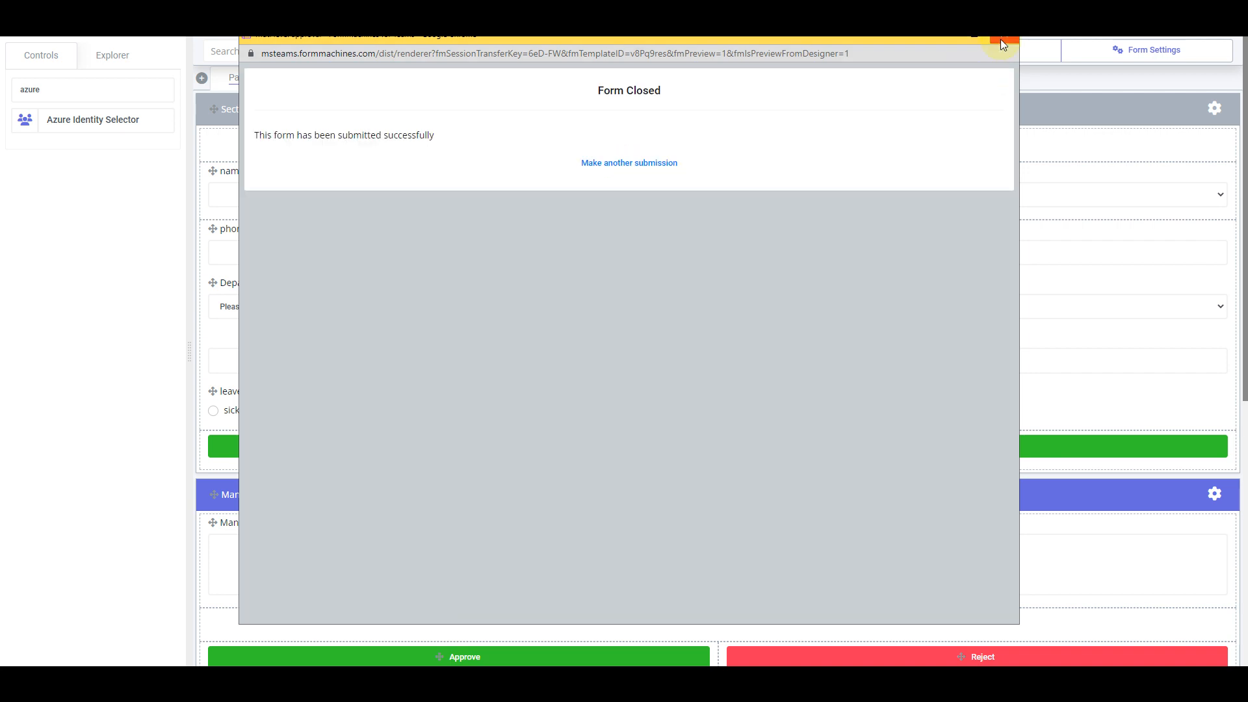
left_click(1000, 39)
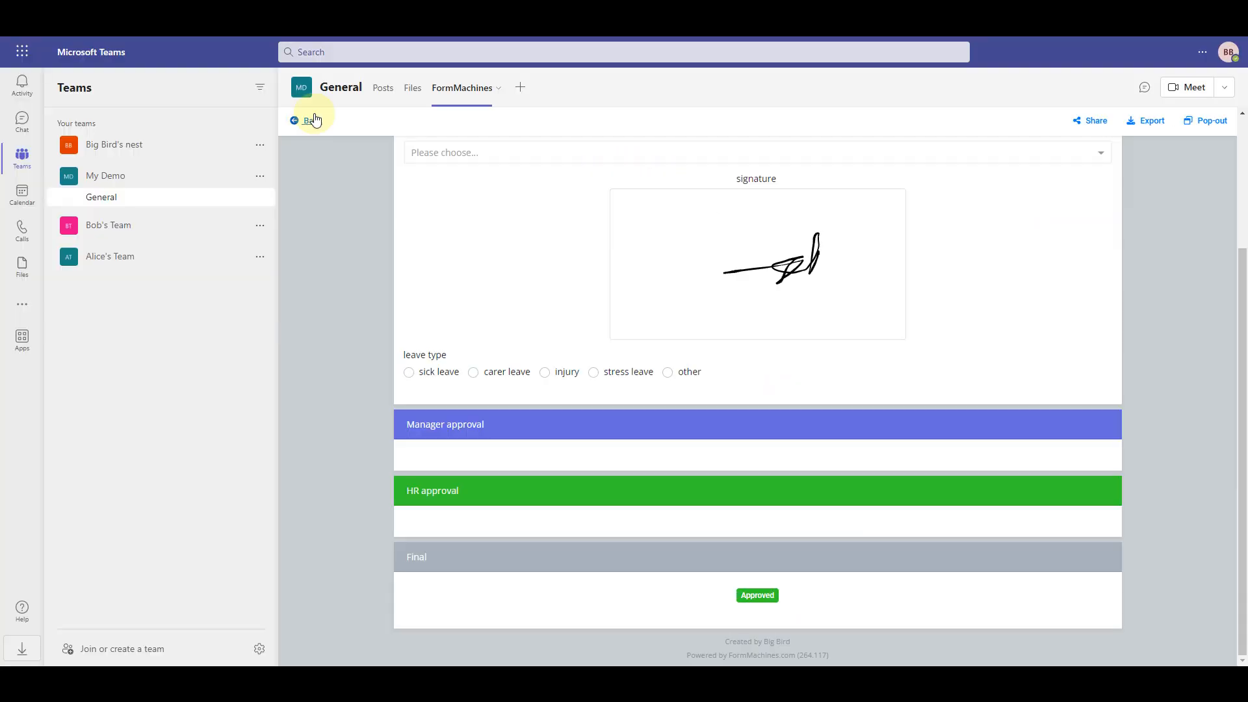
Open the newest submission, add a comment, and approve it at the manager stage
left_click(312, 121)
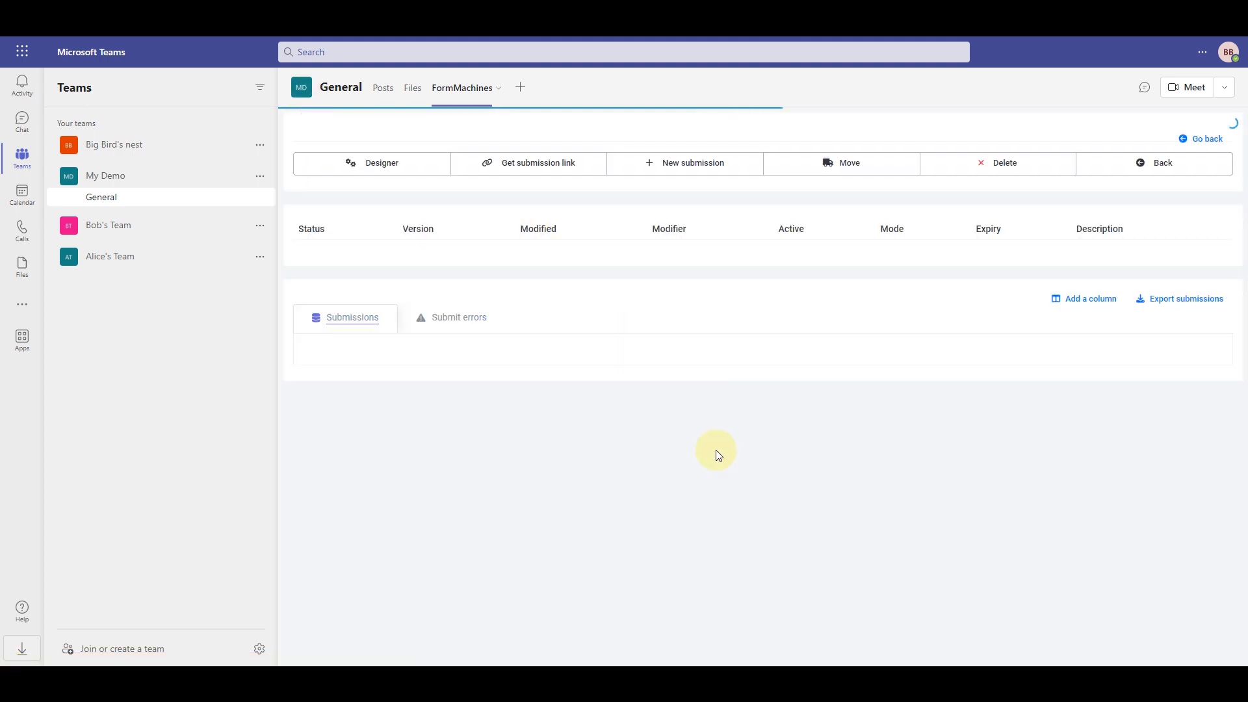
left_click(753, 446)
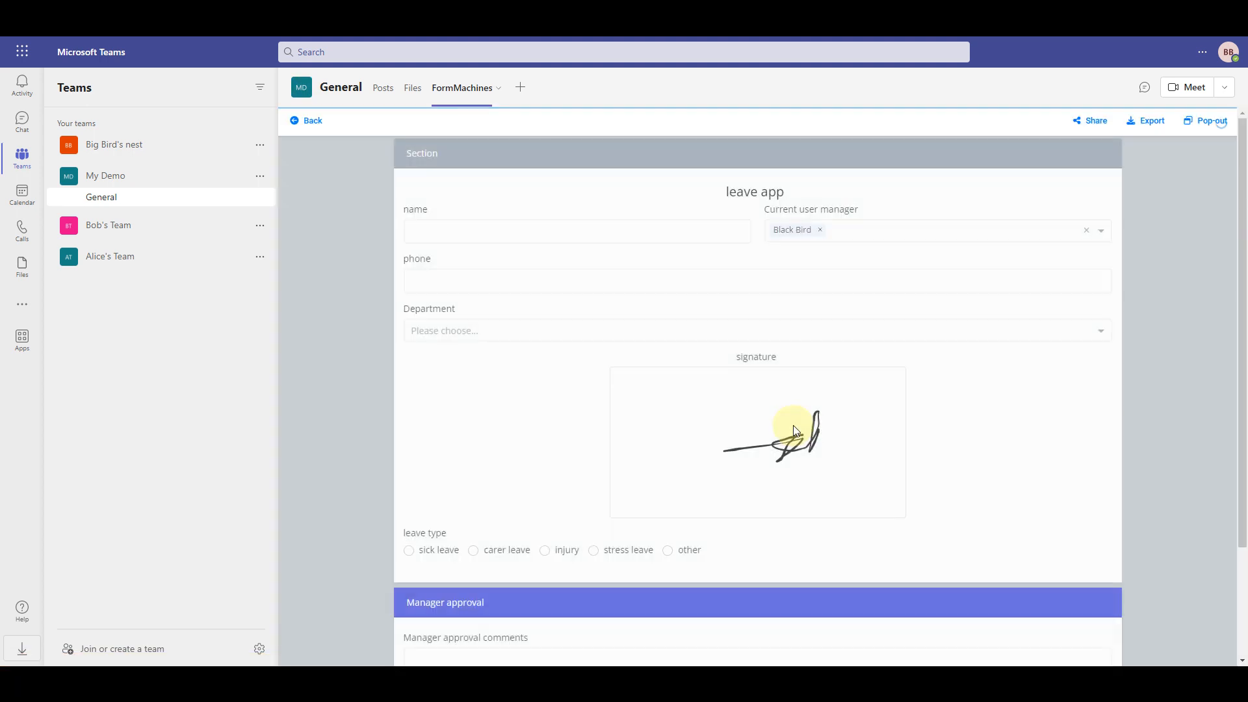
scroll(793, 426, "down", 3)
left_click(508, 521)
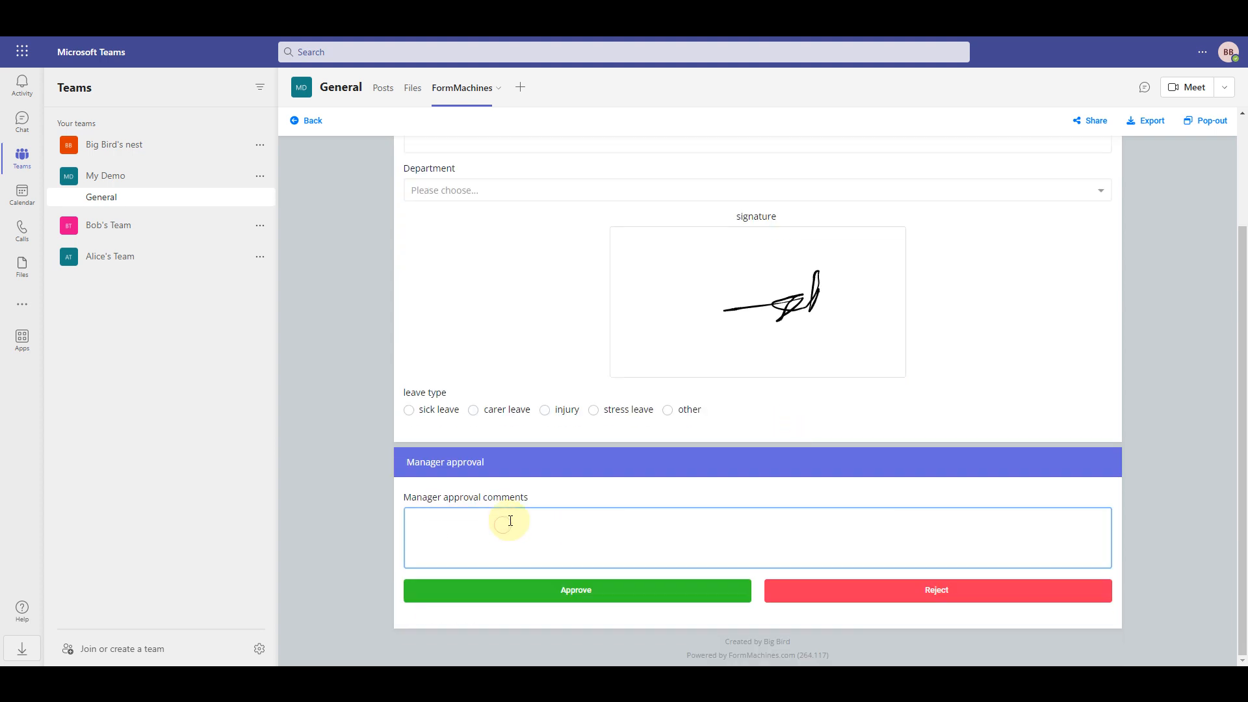
left_click(568, 591)
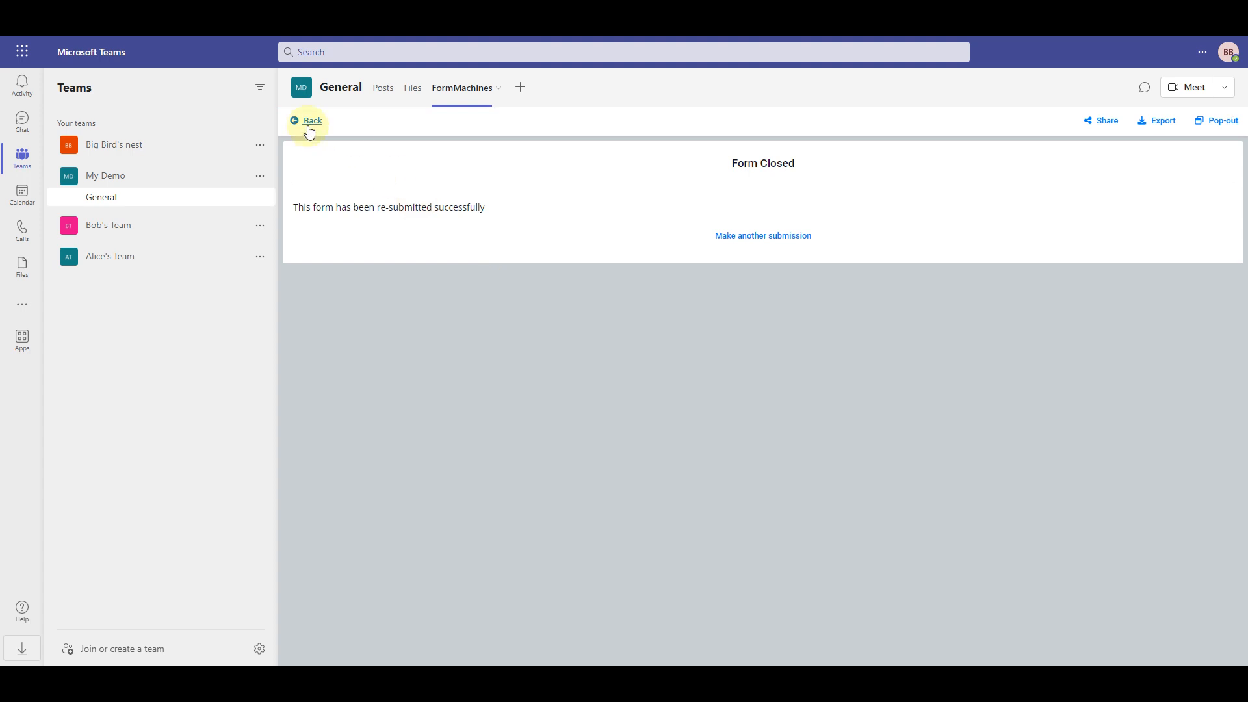
Reopen the submission, add a comment, and approve it at the HR stage
left_click(306, 124)
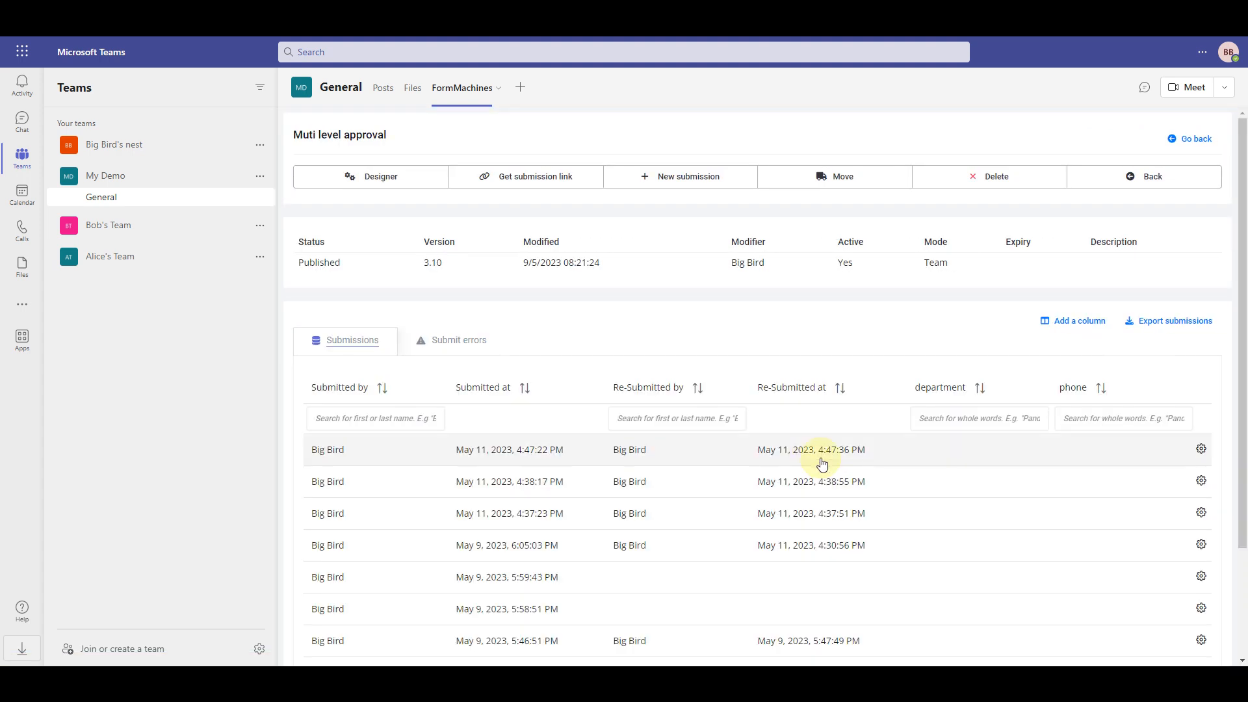
left_click(840, 457)
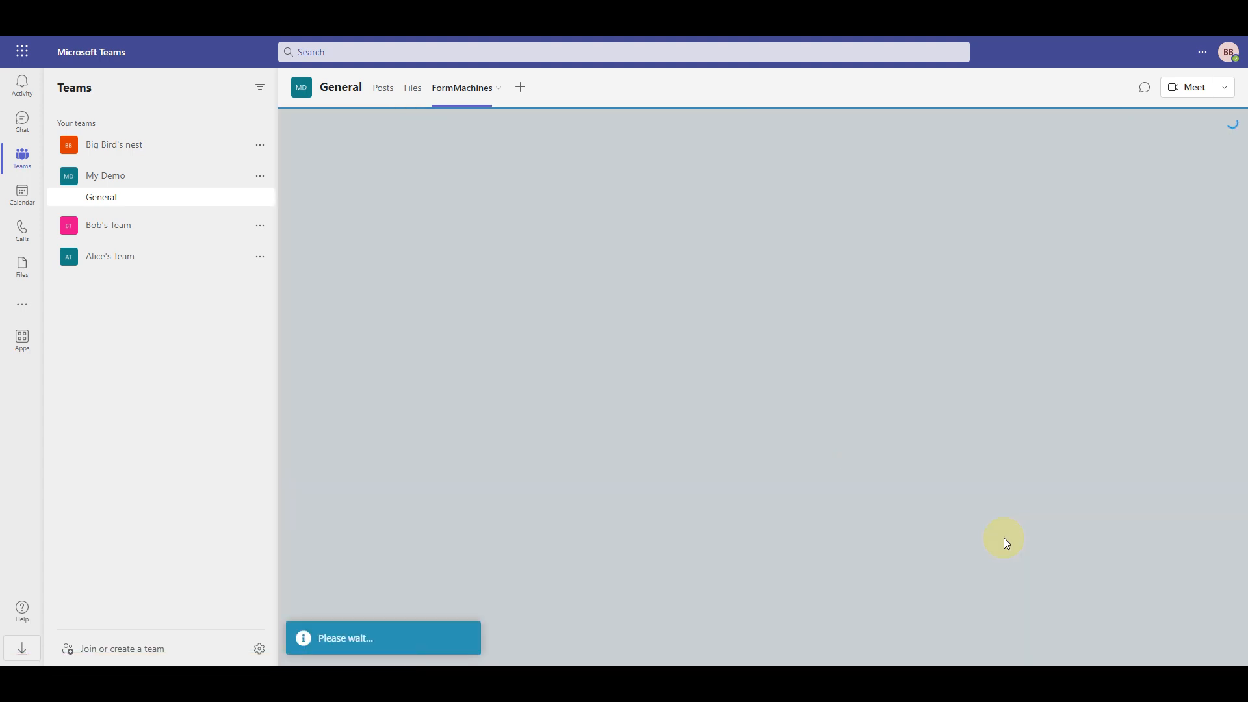
scroll(1005, 542, "down", 5)
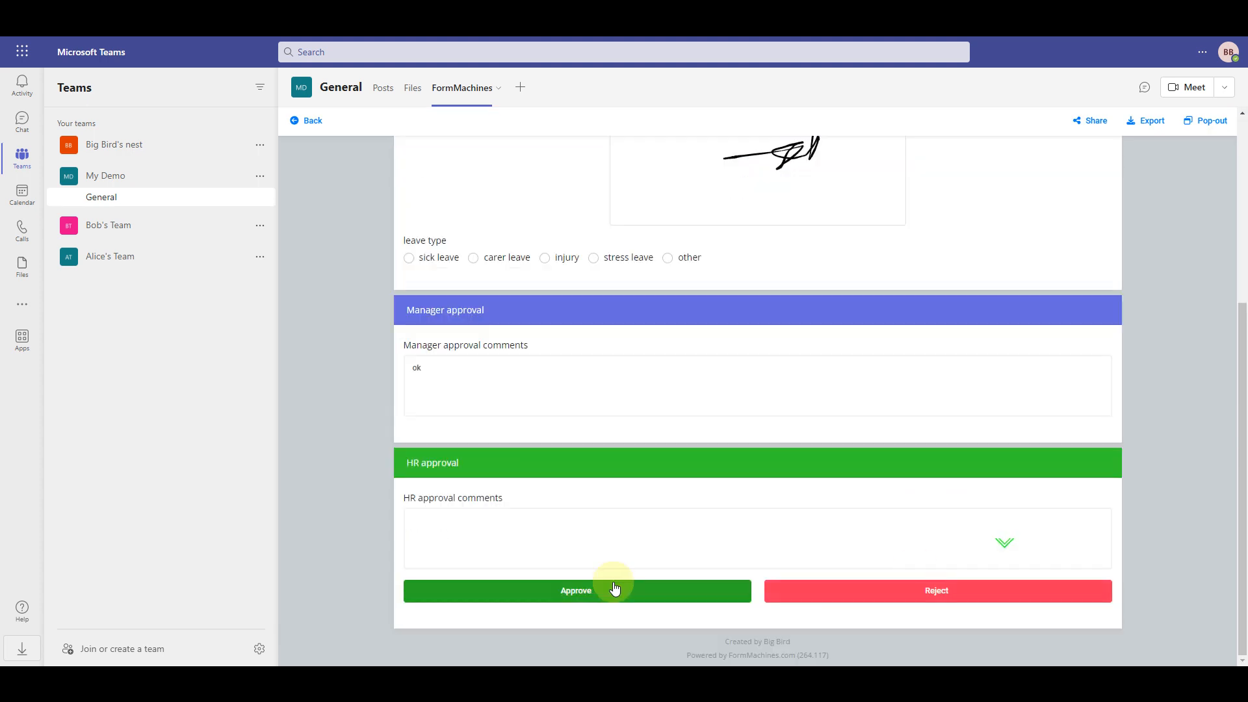
left_click(623, 541)
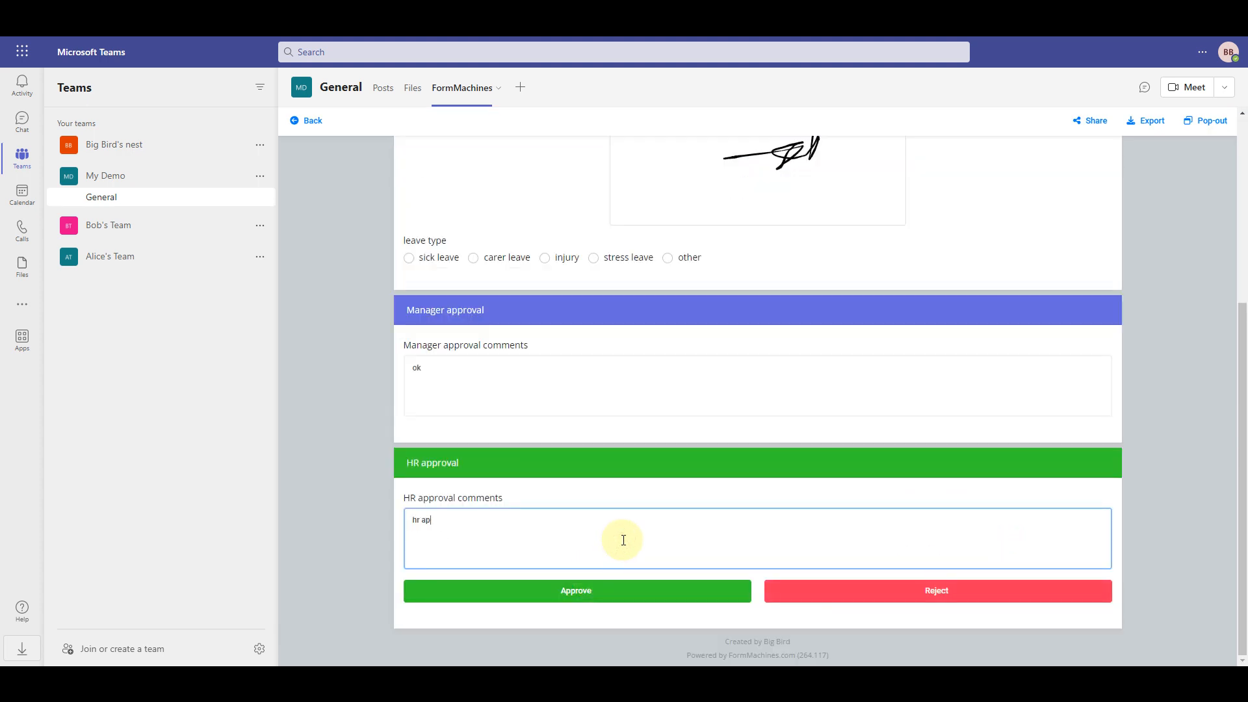
left_click(698, 593)
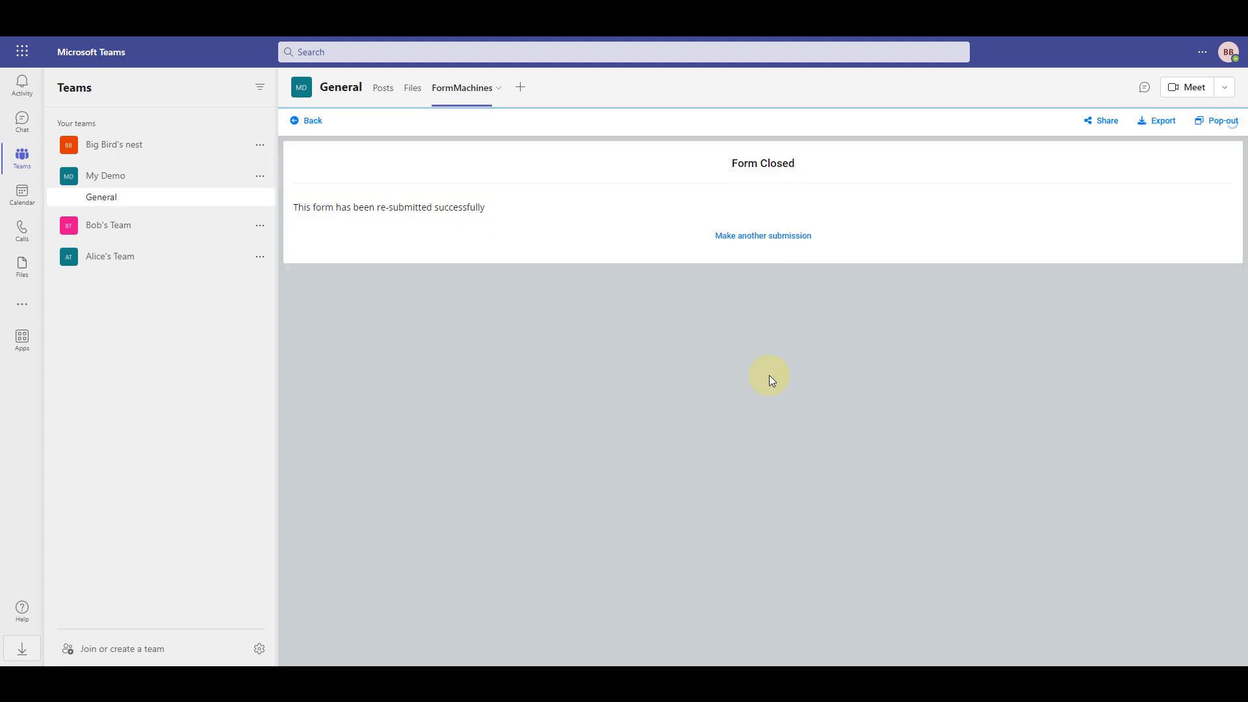
Open the newest submission again to confirm it is Final Approved
left_click(313, 121)
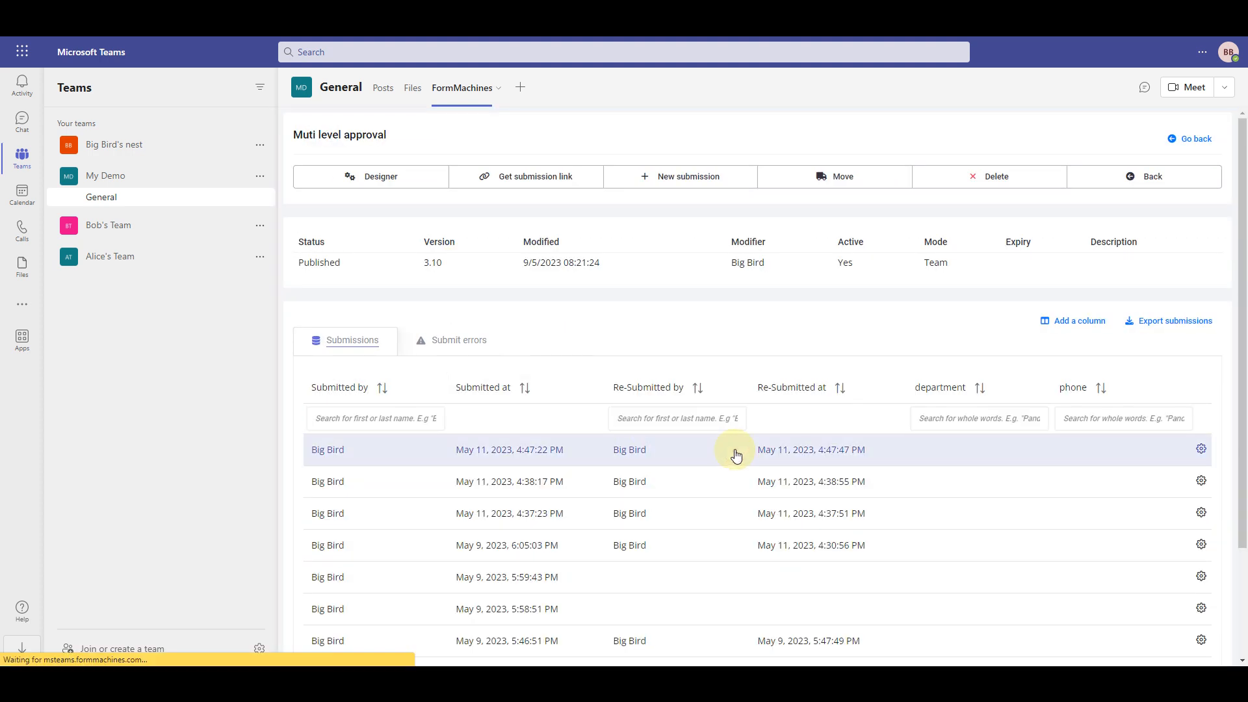
left_click(732, 451)
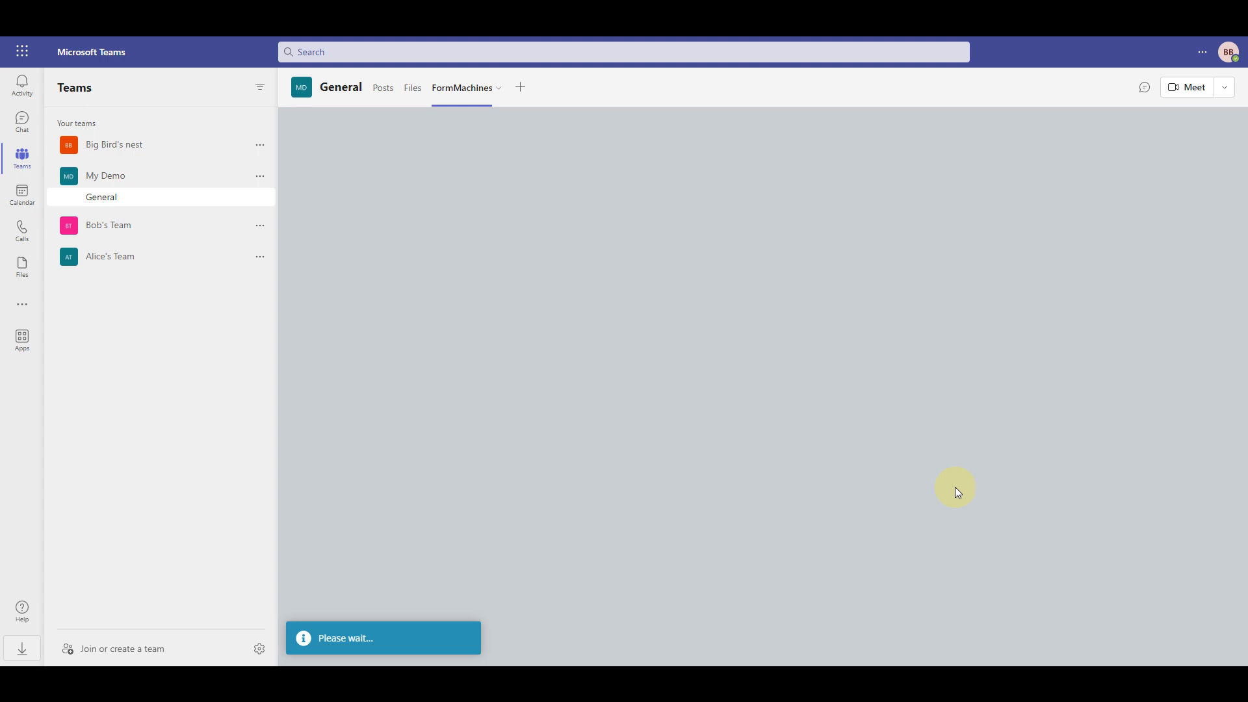
scroll(956, 487, "down", 10)
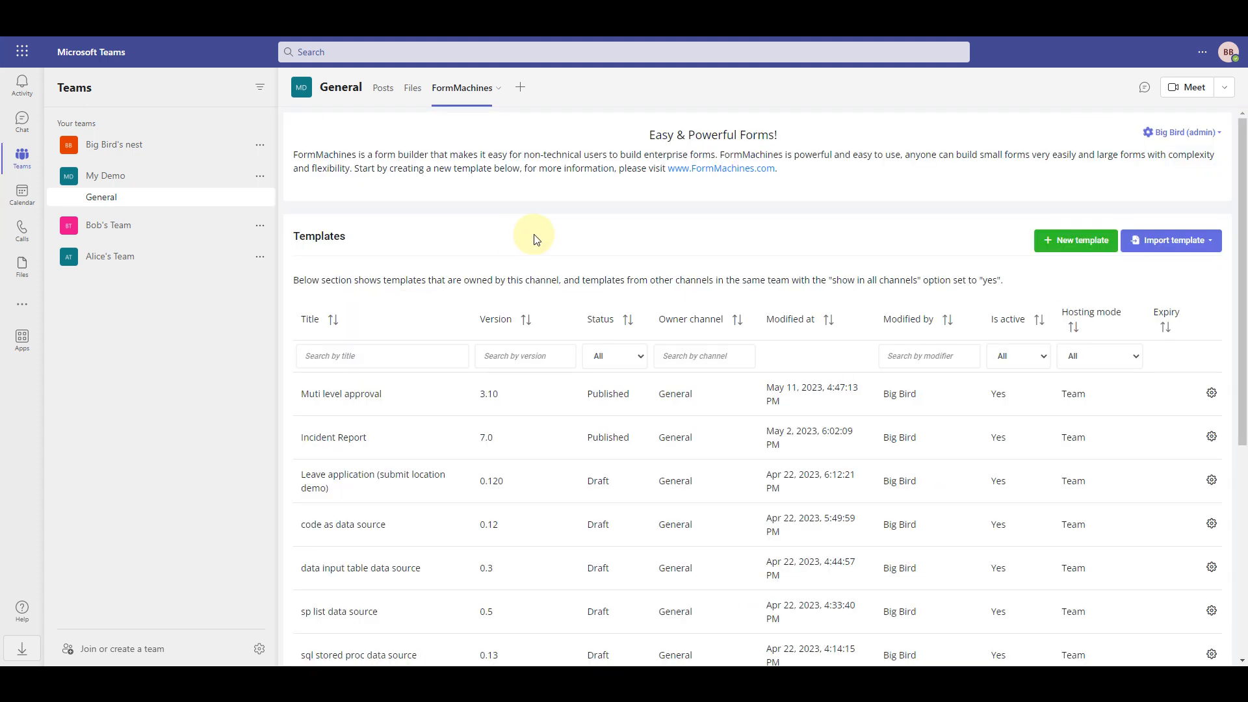
Start a new template with the Approval Form scaffolding builder, hosted in the team
left_click(1099, 242)
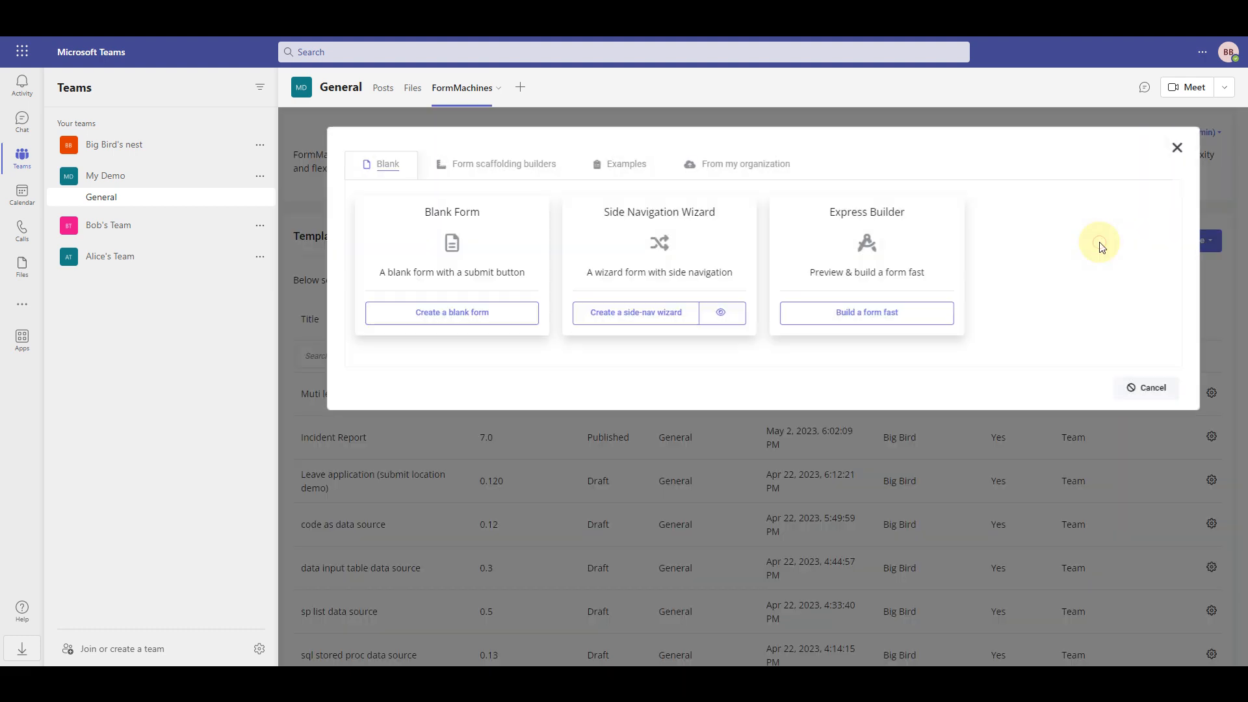
left_click(545, 169)
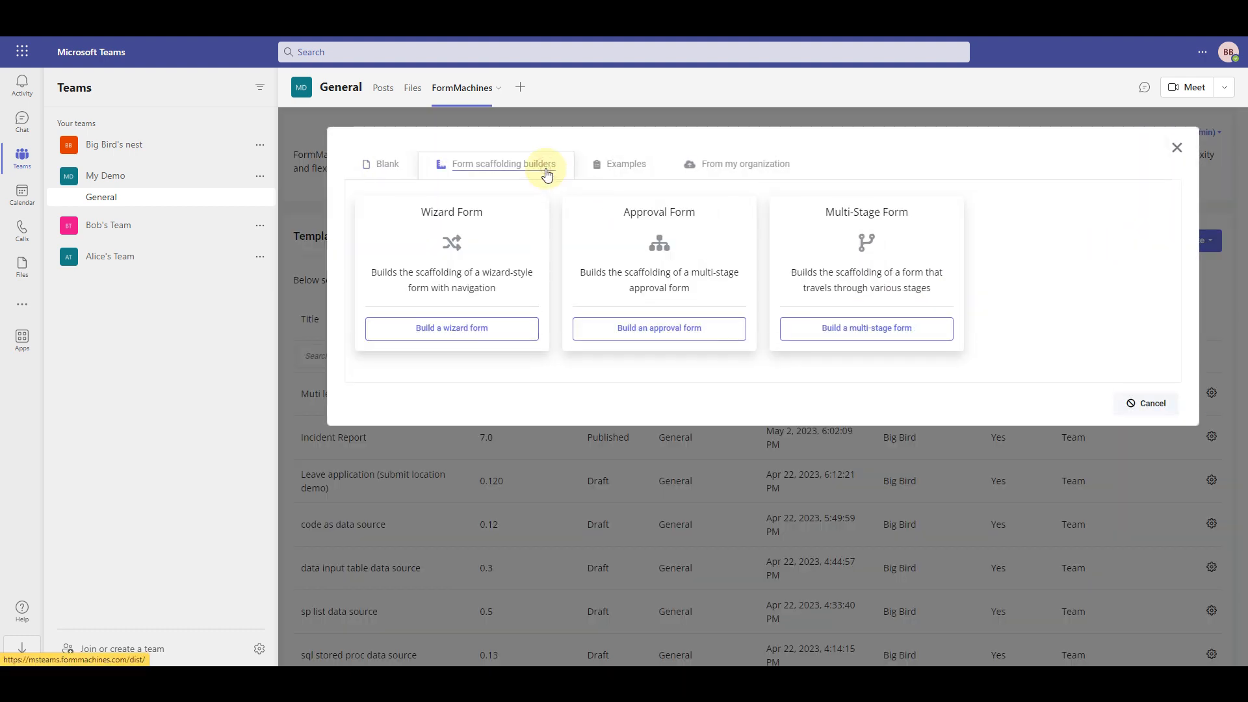
left_click(692, 228)
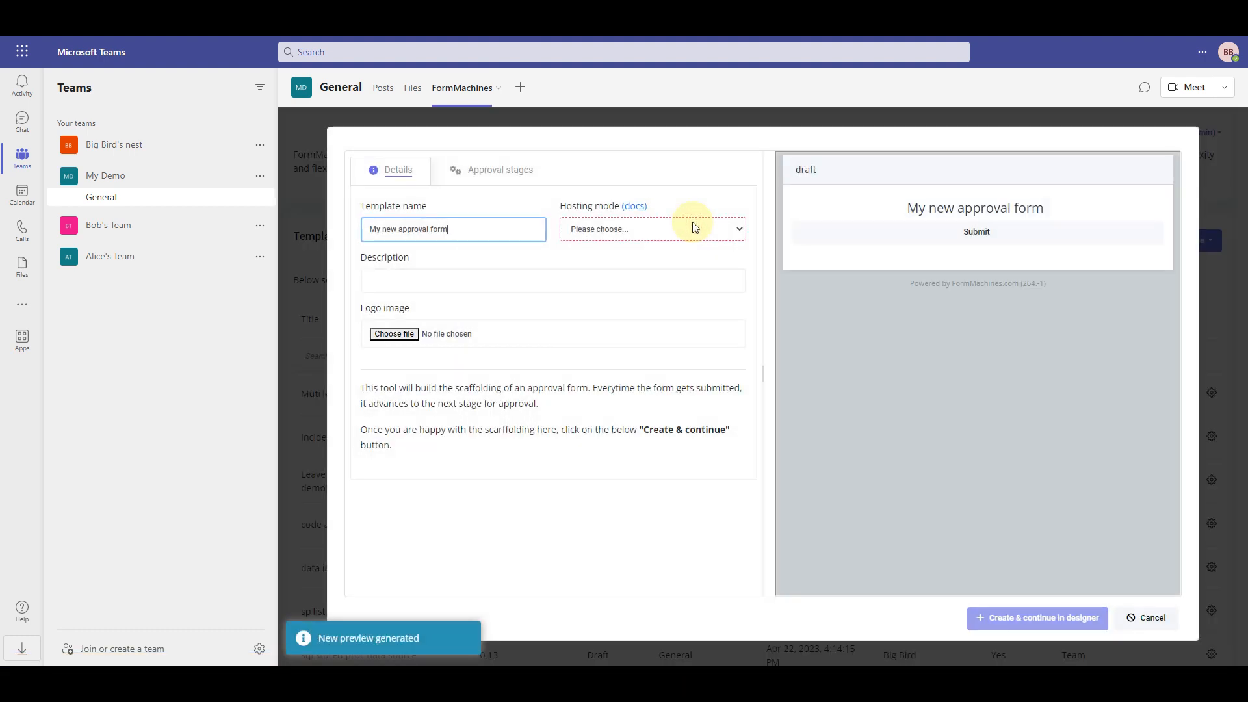
left_click(695, 227)
left_click(618, 253)
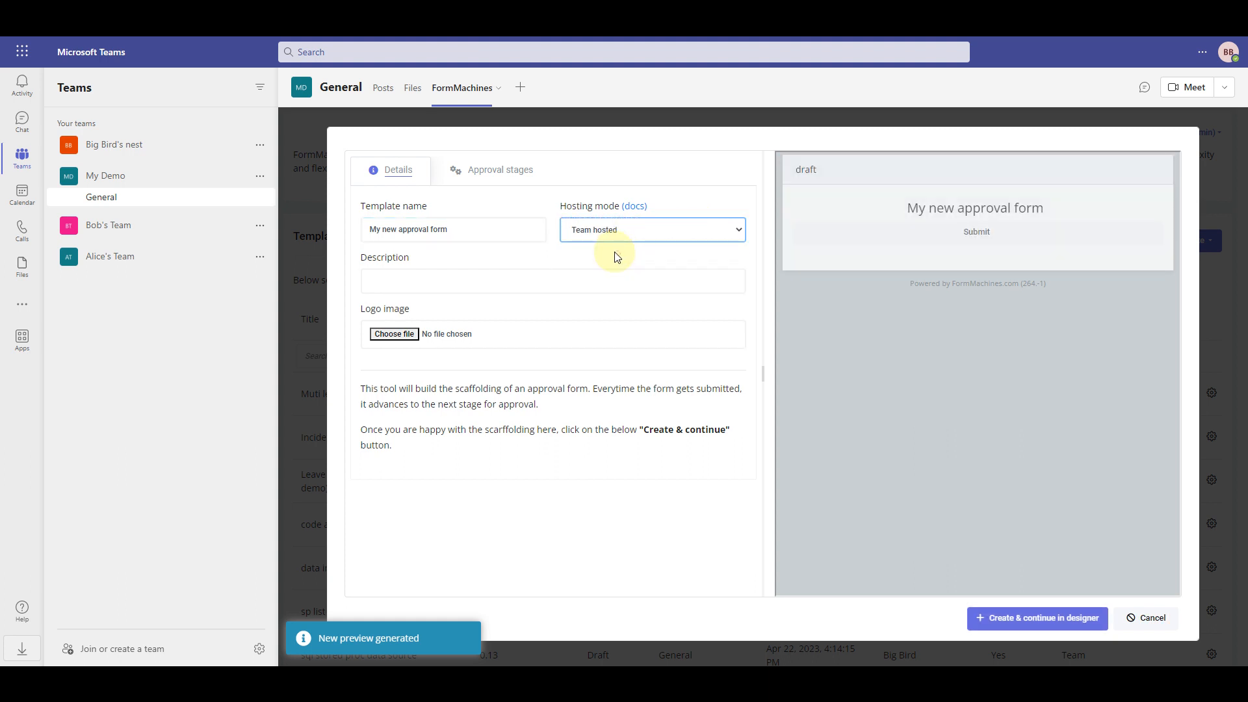
Rename stages to await_manager_approval and await_hr_approval, delete the third, and create the template
left_click(501, 170)
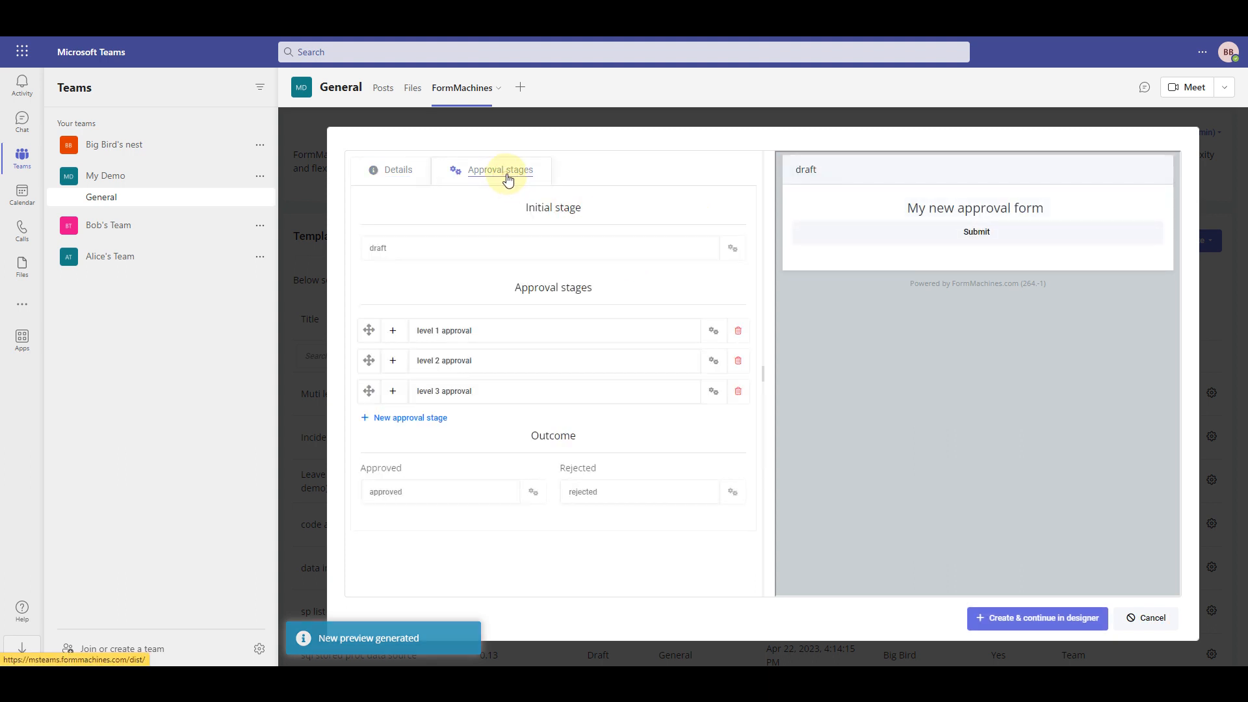
left_click(413, 248)
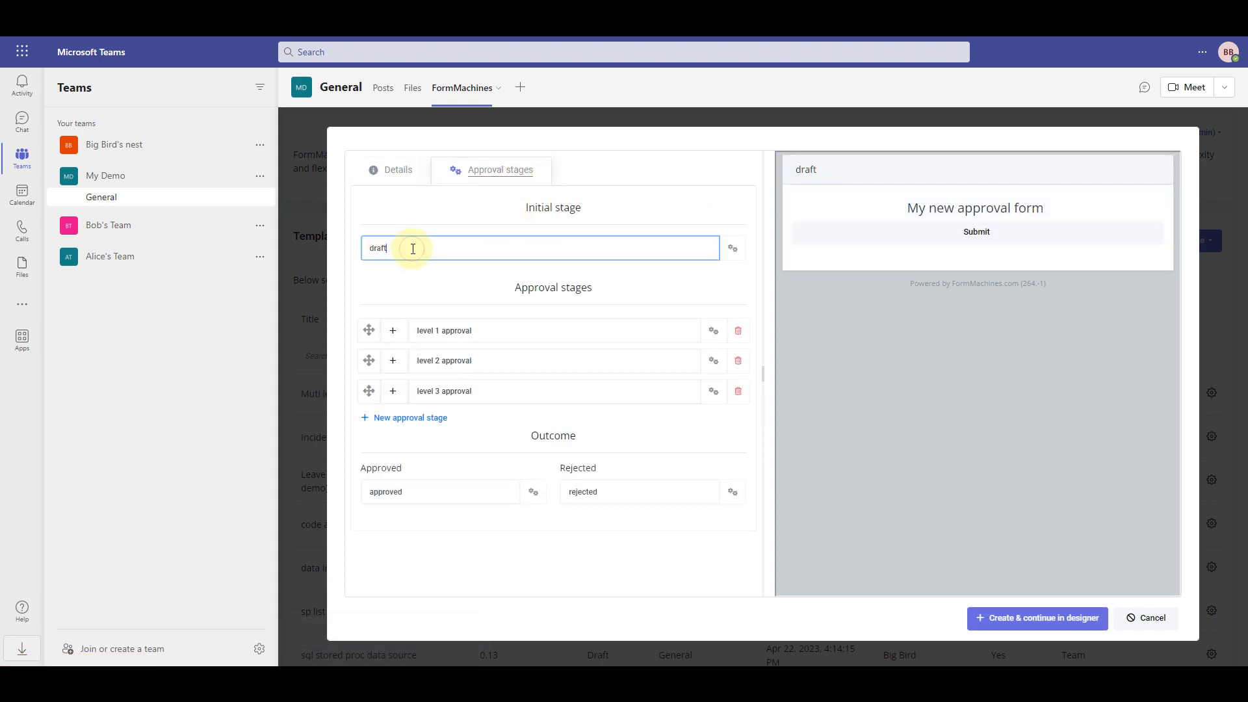
left_click(435, 481)
left_click(524, 334)
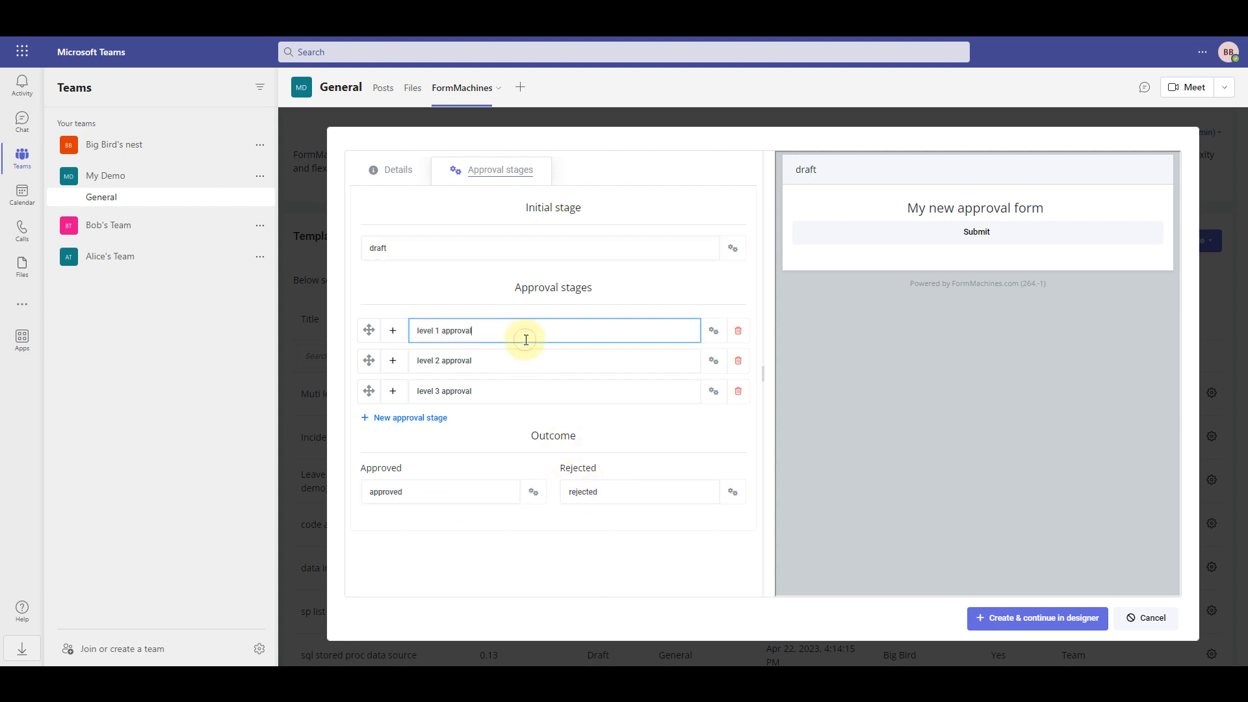
triple_click(685, 330)
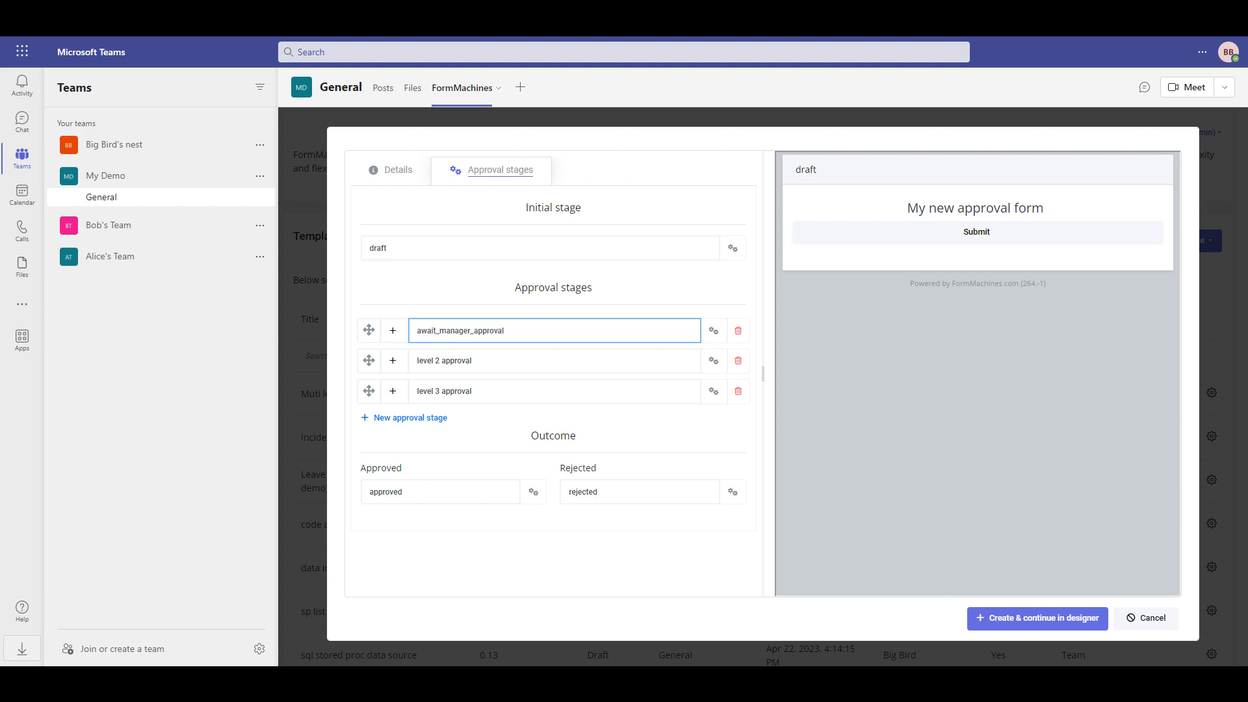
triple_click(519, 356)
type("await_hr_")
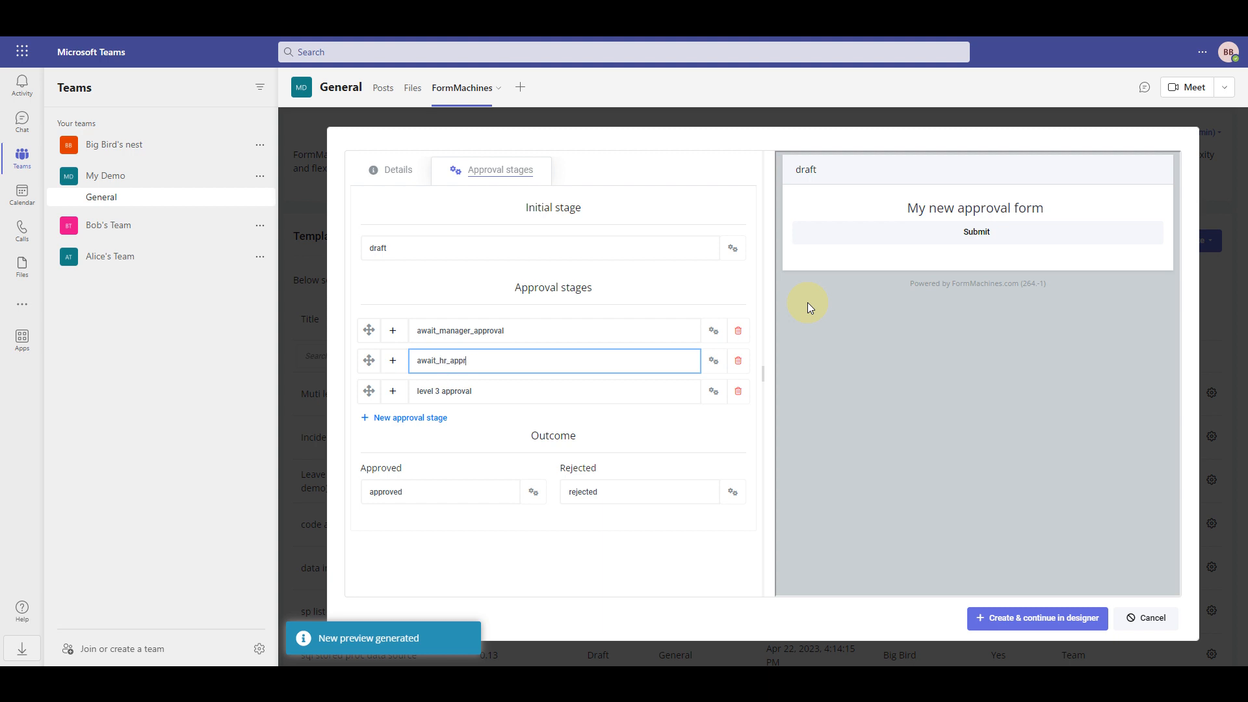
left_click(737, 392)
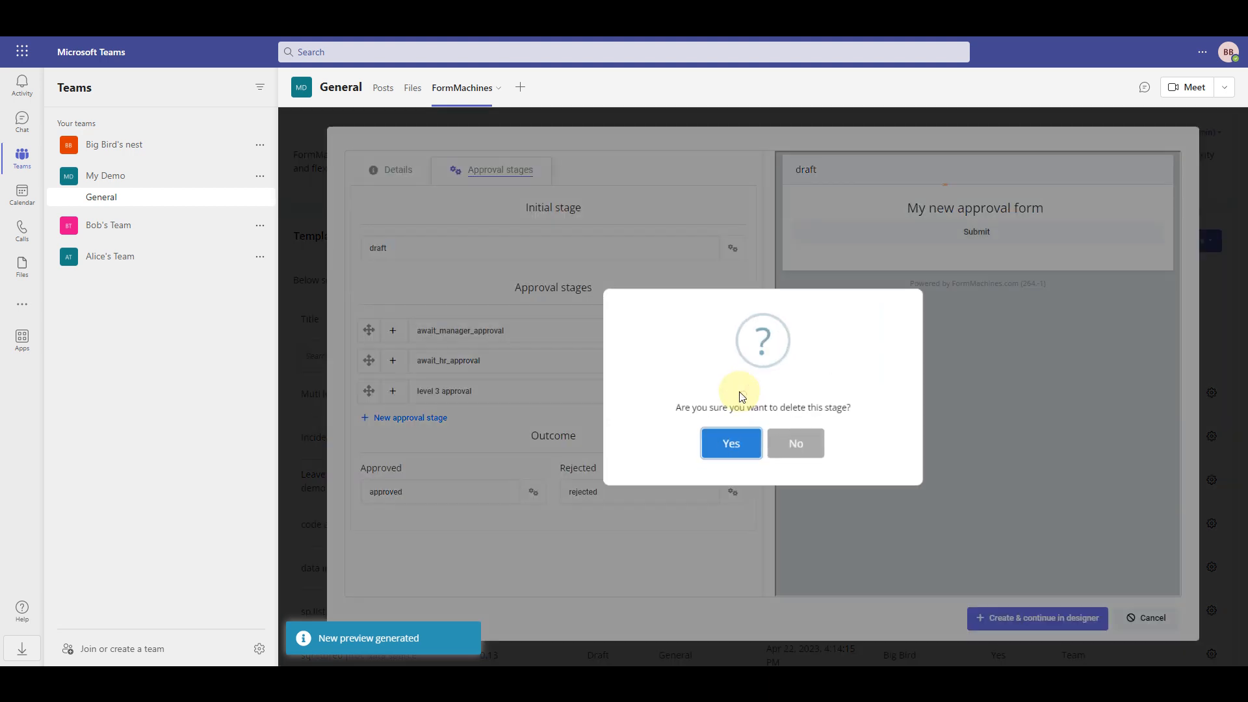
left_click(729, 445)
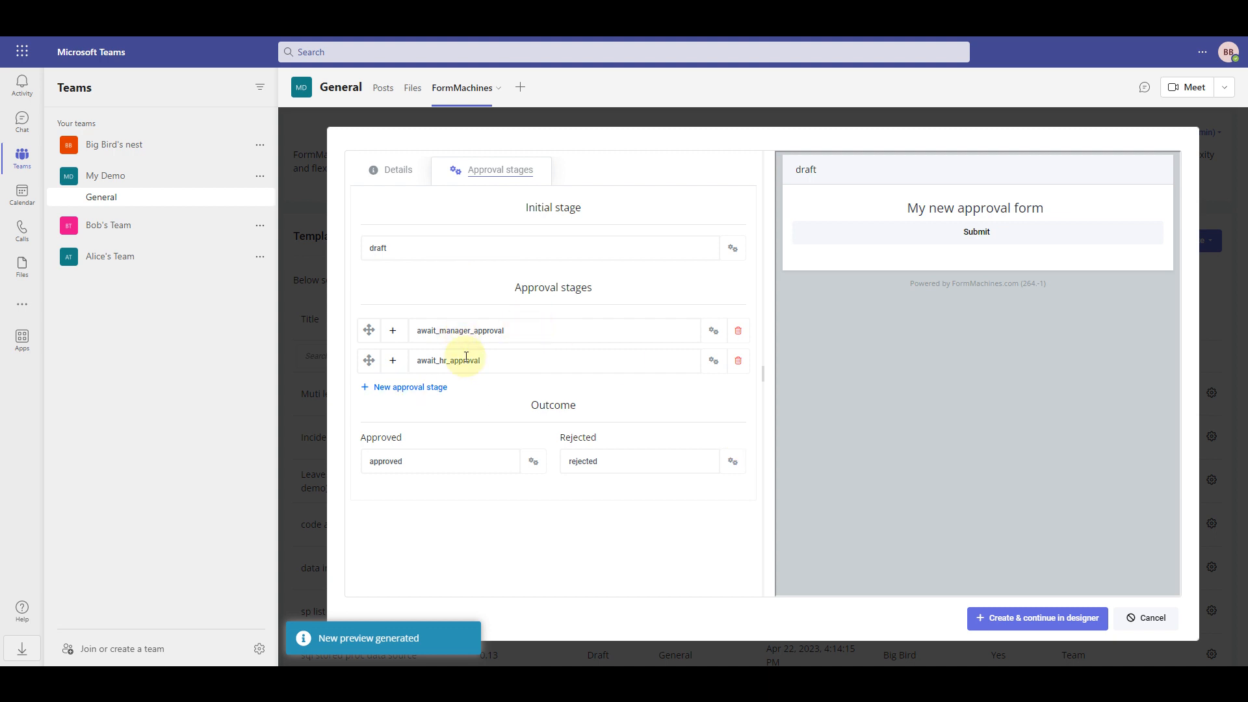
left_click(1053, 616)
left_click(717, 447)
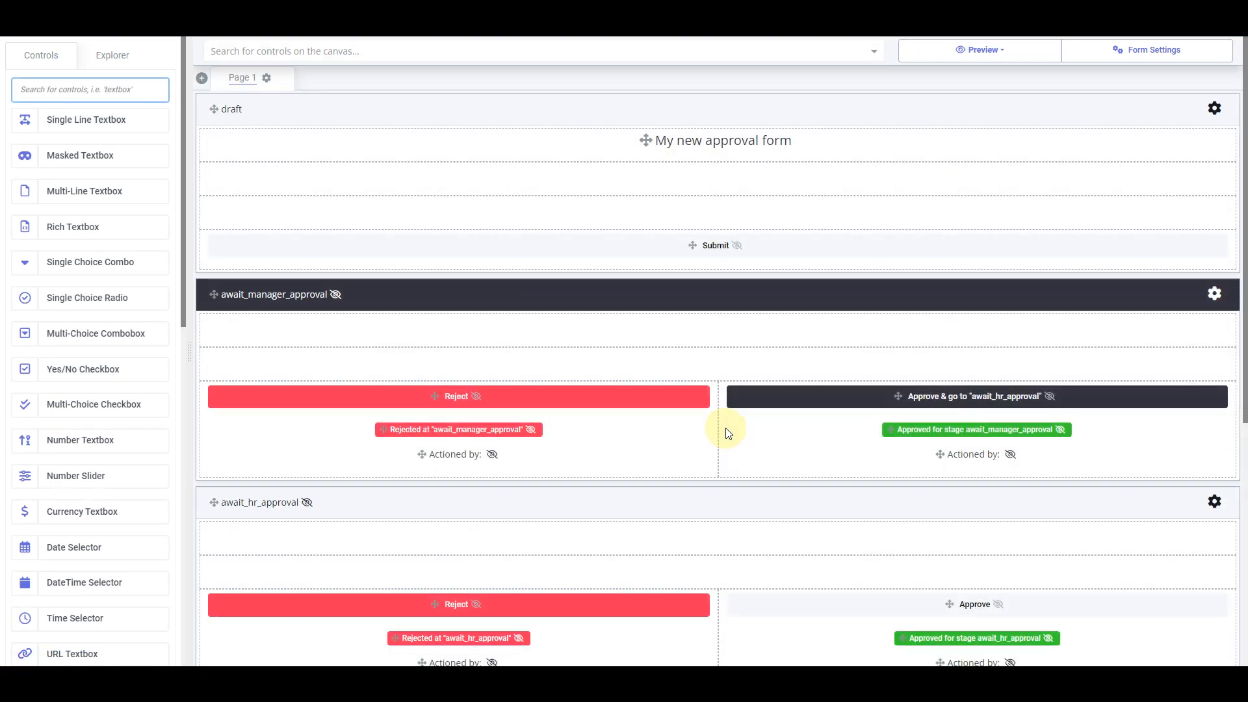
Add a Single Line Textbox labelled and named 'name' to the draft section
scroll(757, 423, "down", 3)
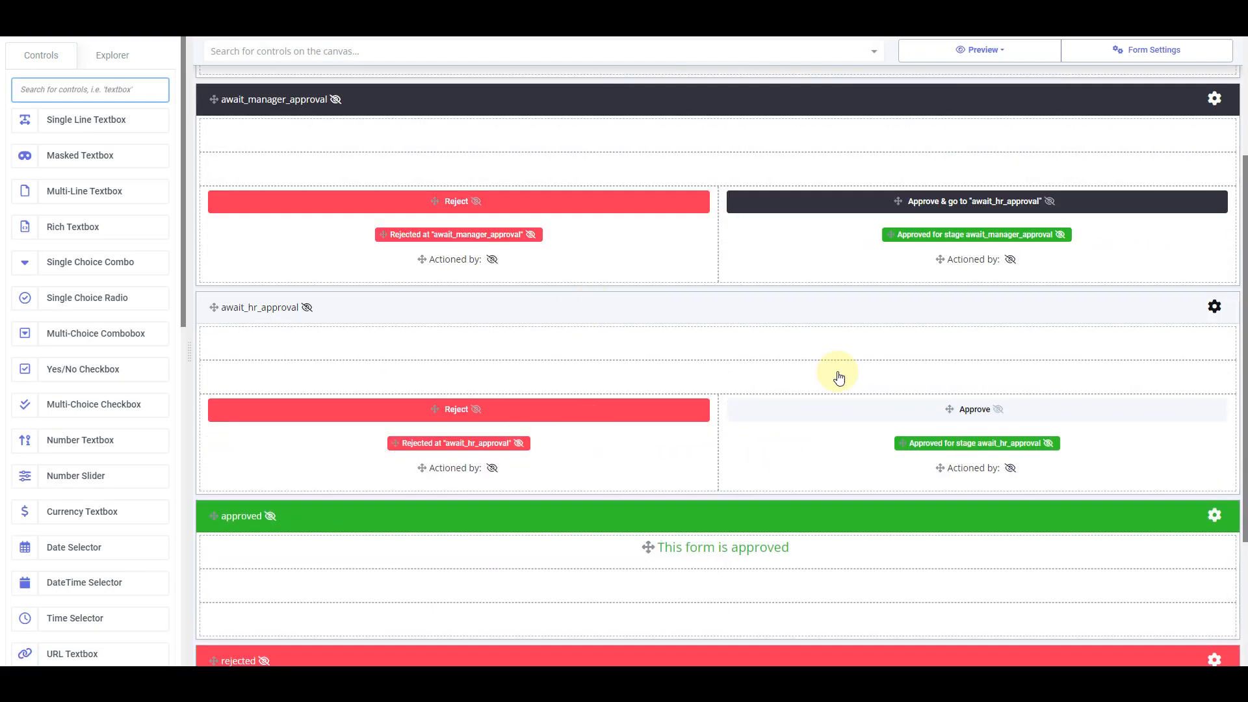
scroll(910, 373, "down", 3)
scroll(951, 415, "up", 6)
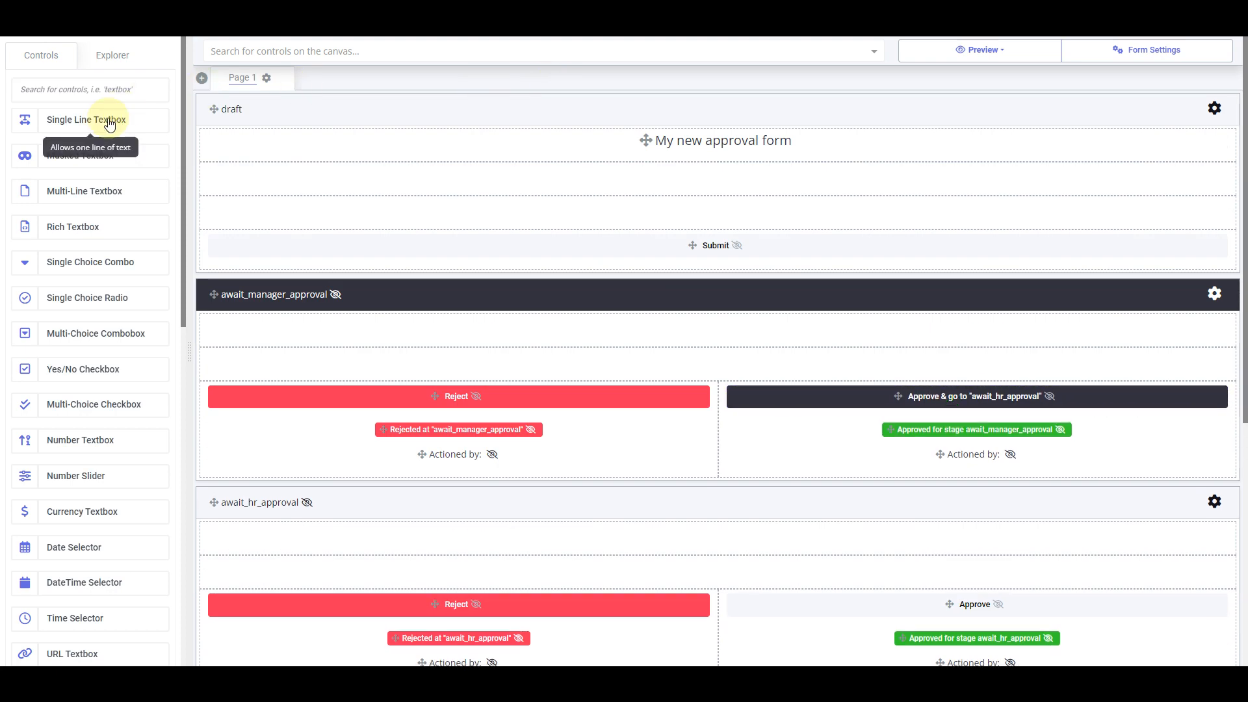
left_click_drag(100, 126, 748, 182)
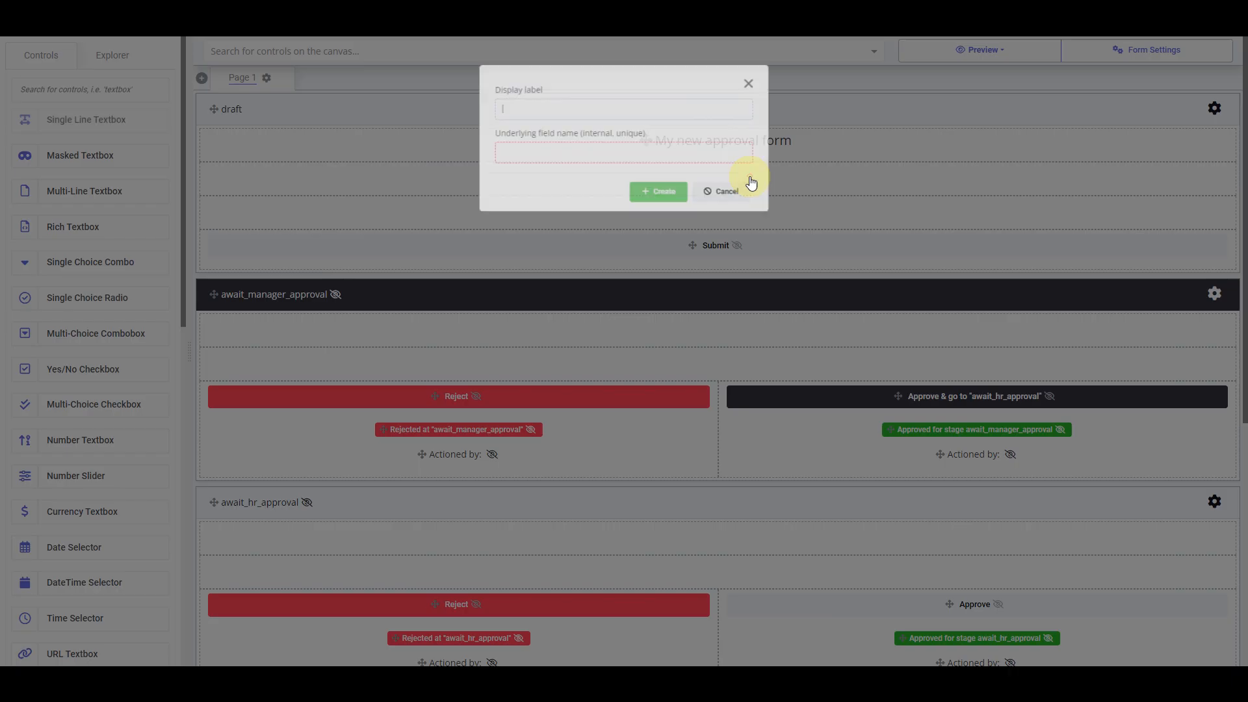
type("name")
key("Tab")
type("name")
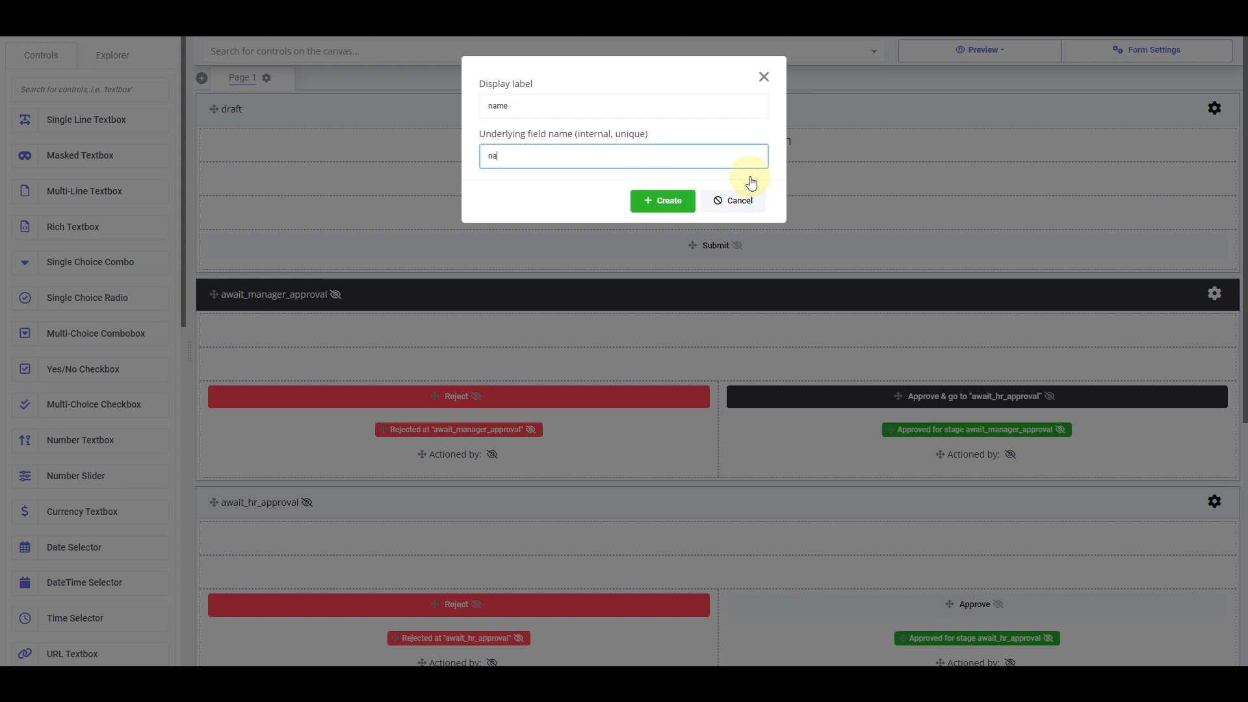
key("Return")
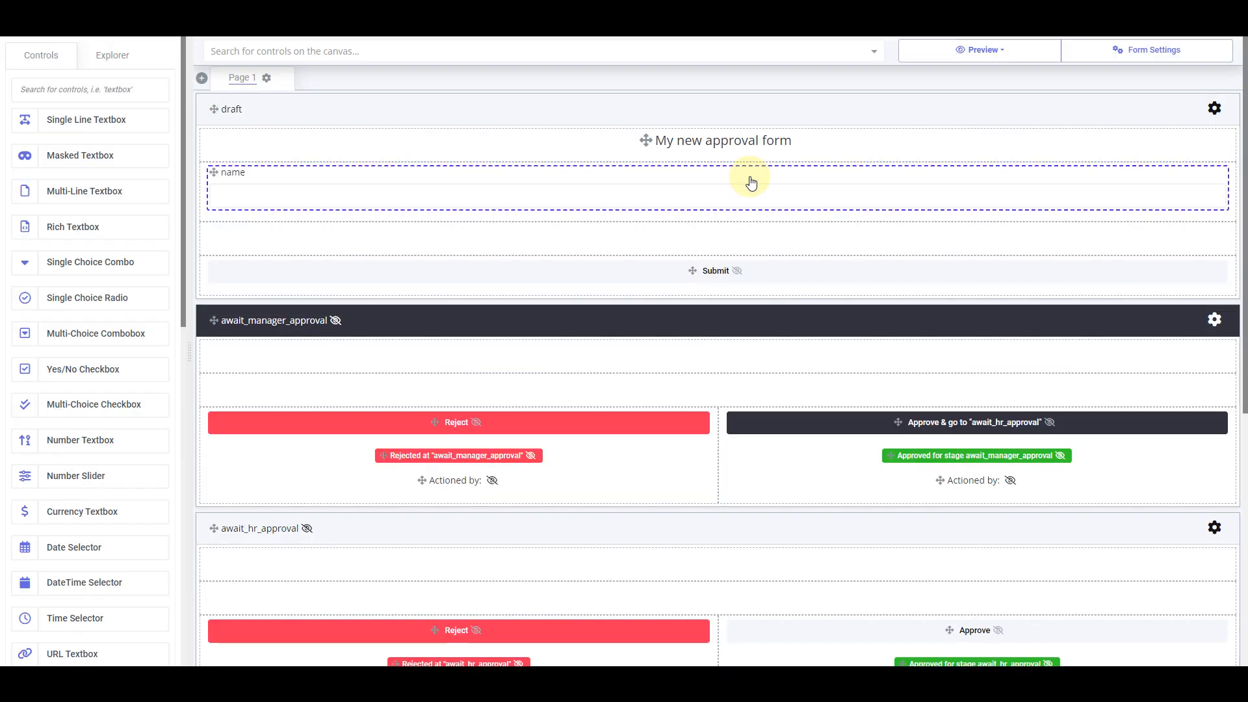
Preview the form at tablet size, submit 'test' in the name field, and close the preview
left_click(981, 50)
left_click(991, 117)
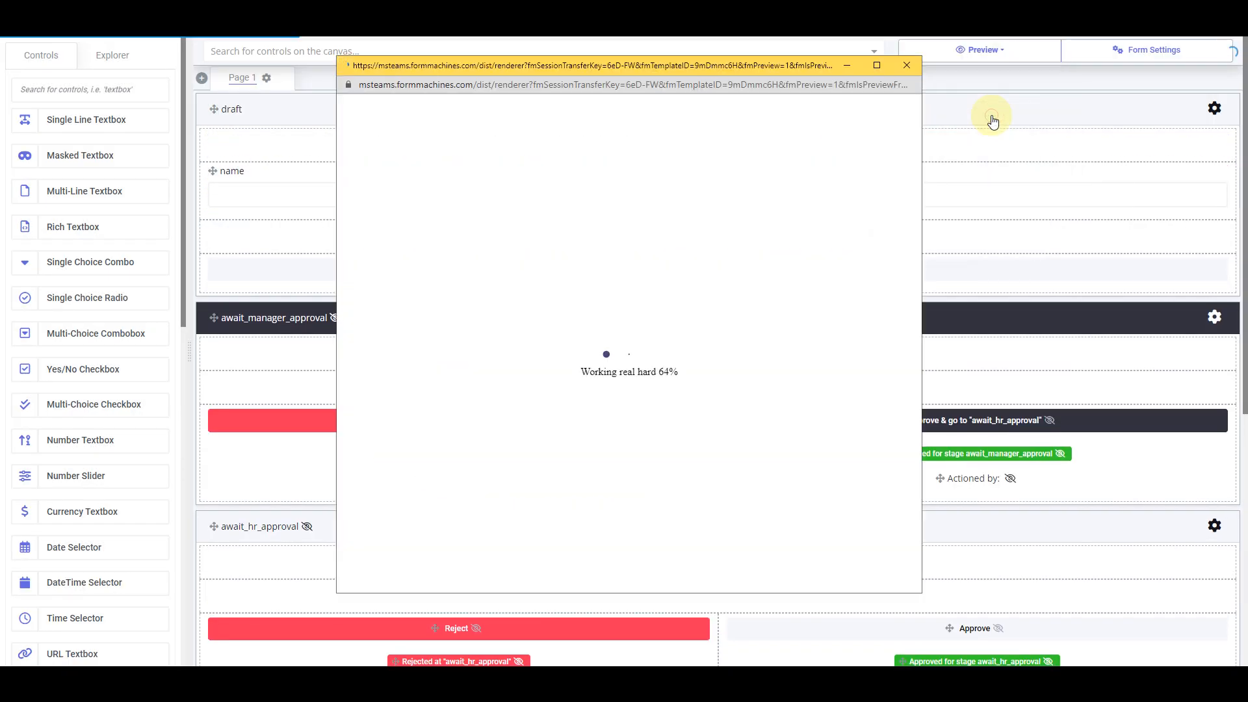
left_click(635, 188)
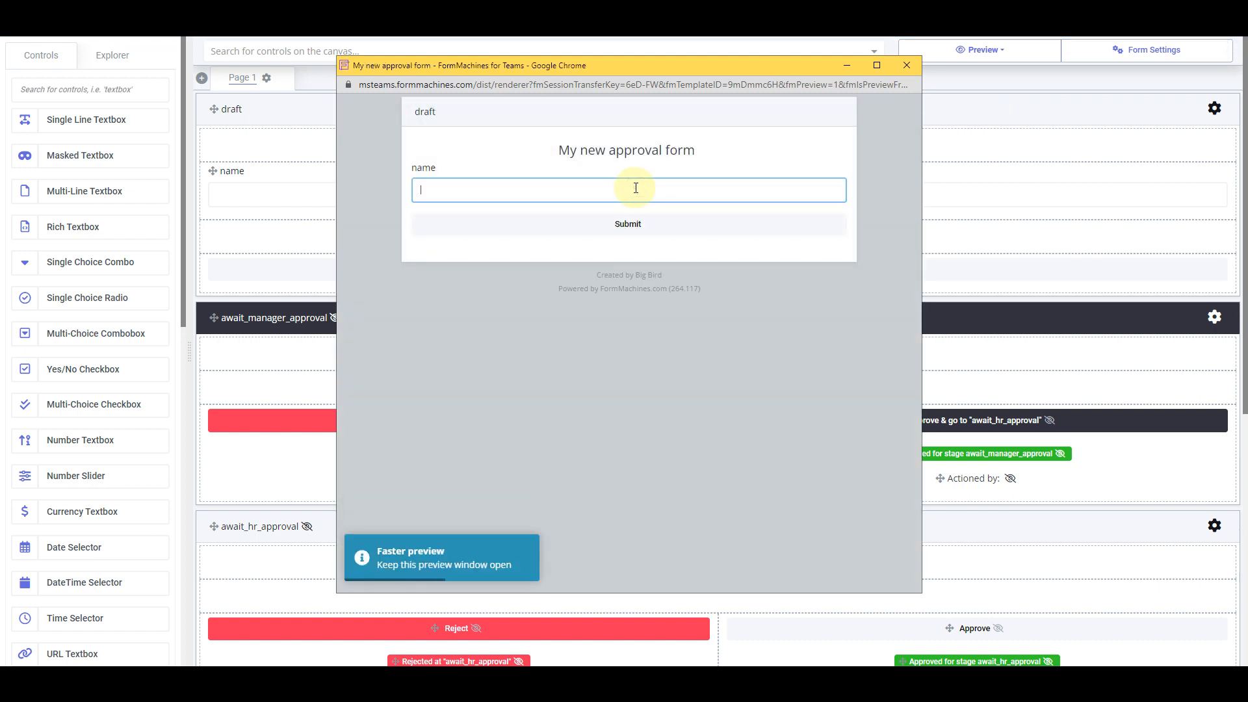
type("test")
left_click(651, 230)
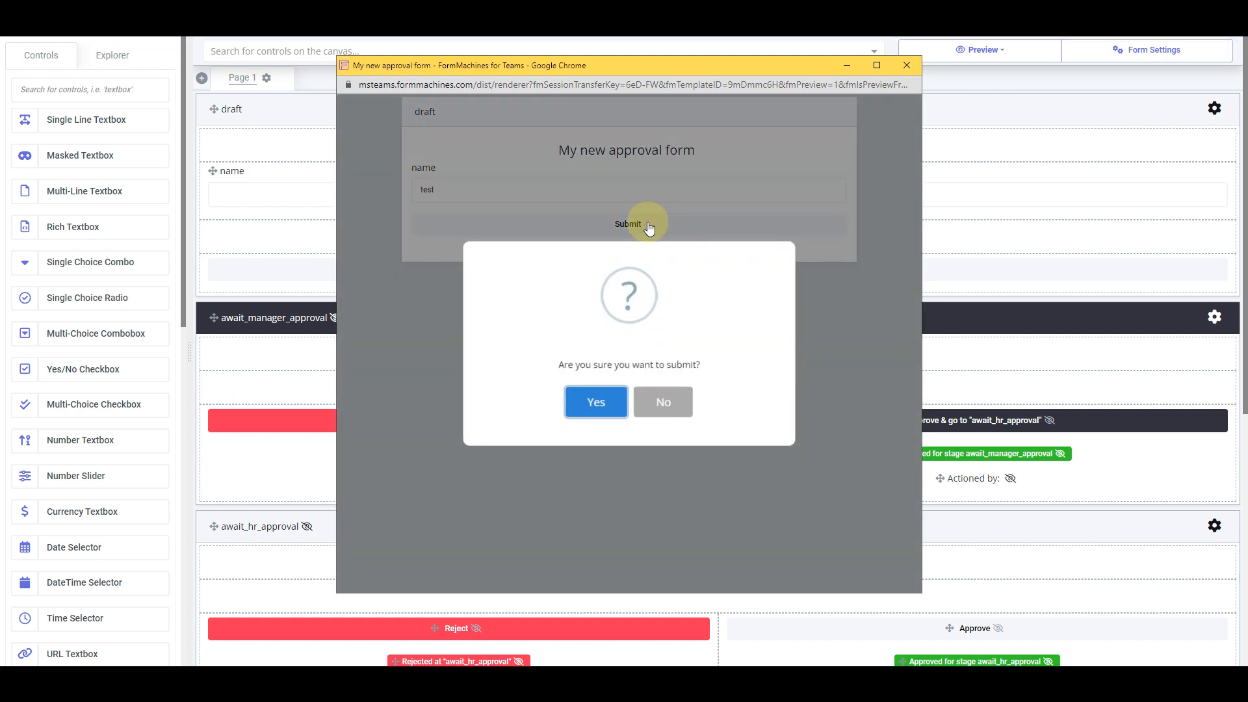
left_click(591, 396)
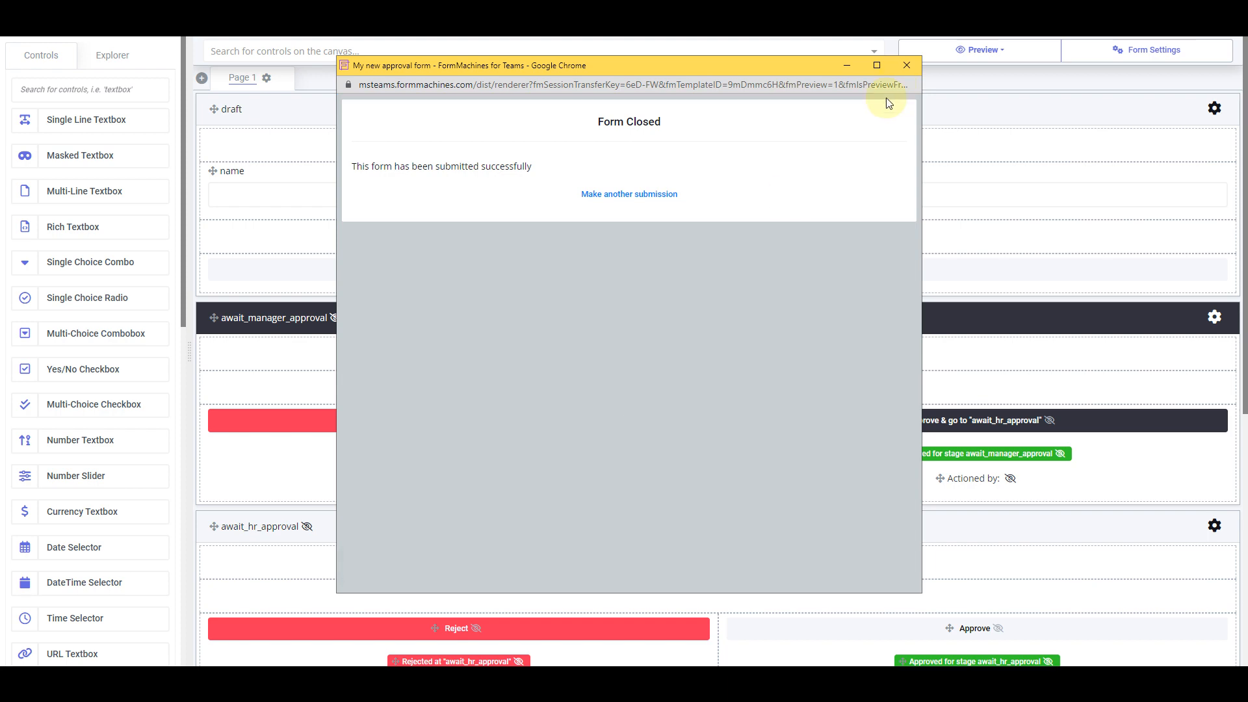
left_click(906, 65)
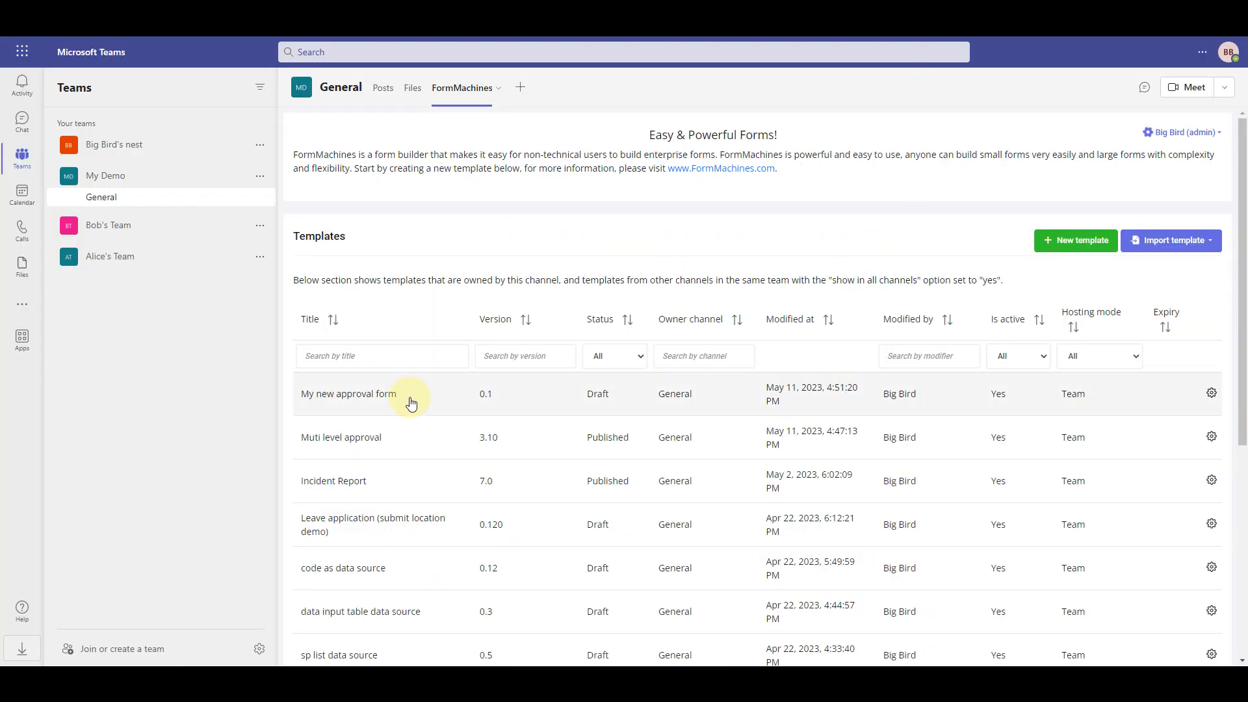
Open the test submission of My new approval form and approve it to await_hr_approval
left_click(411, 396)
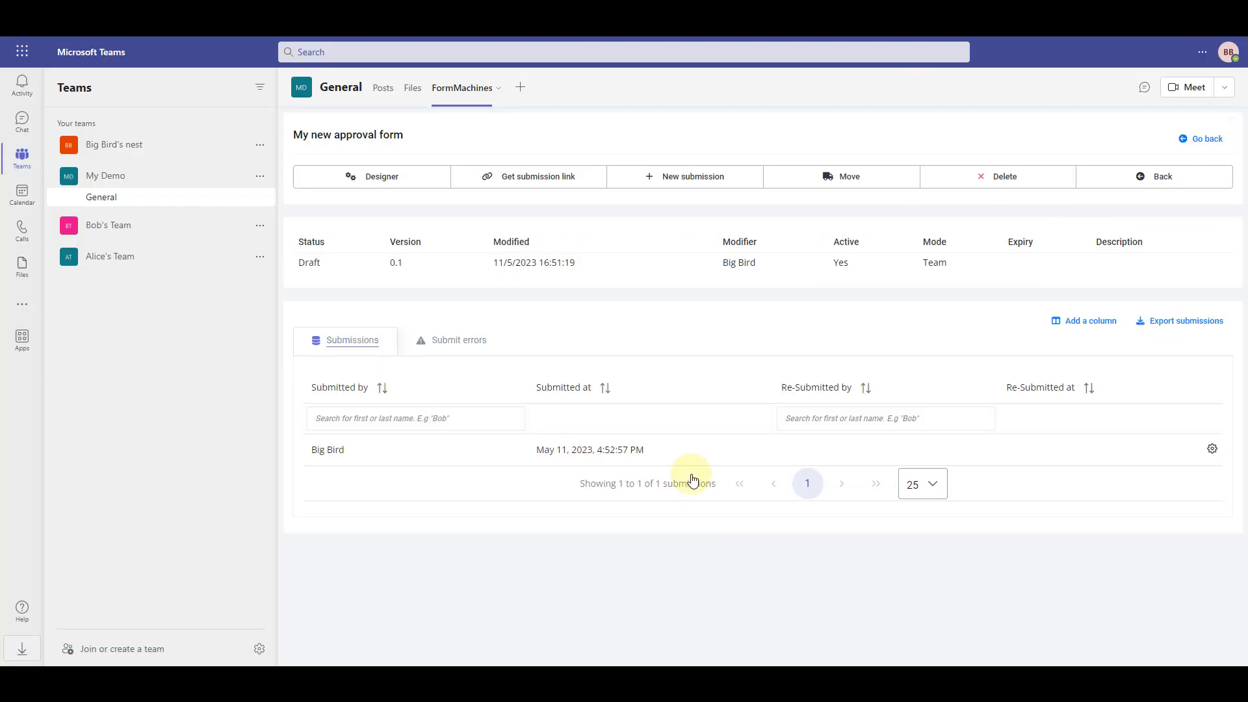
left_click(690, 444)
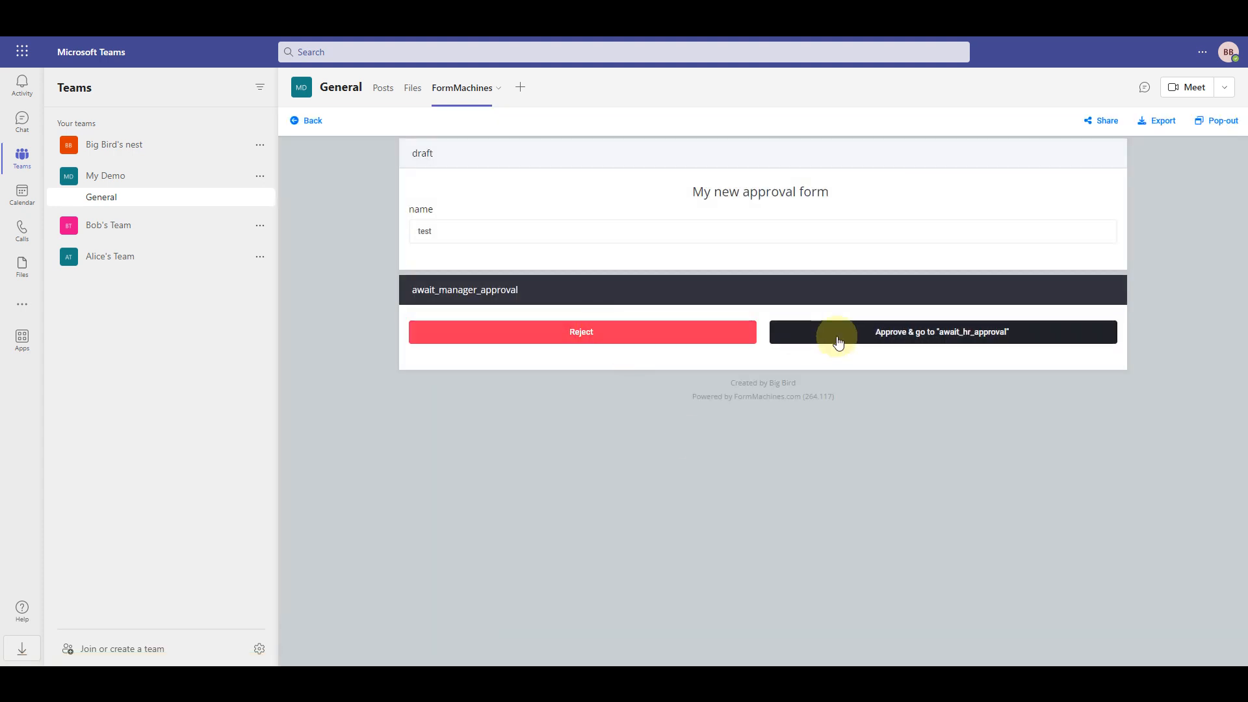
left_click(987, 339)
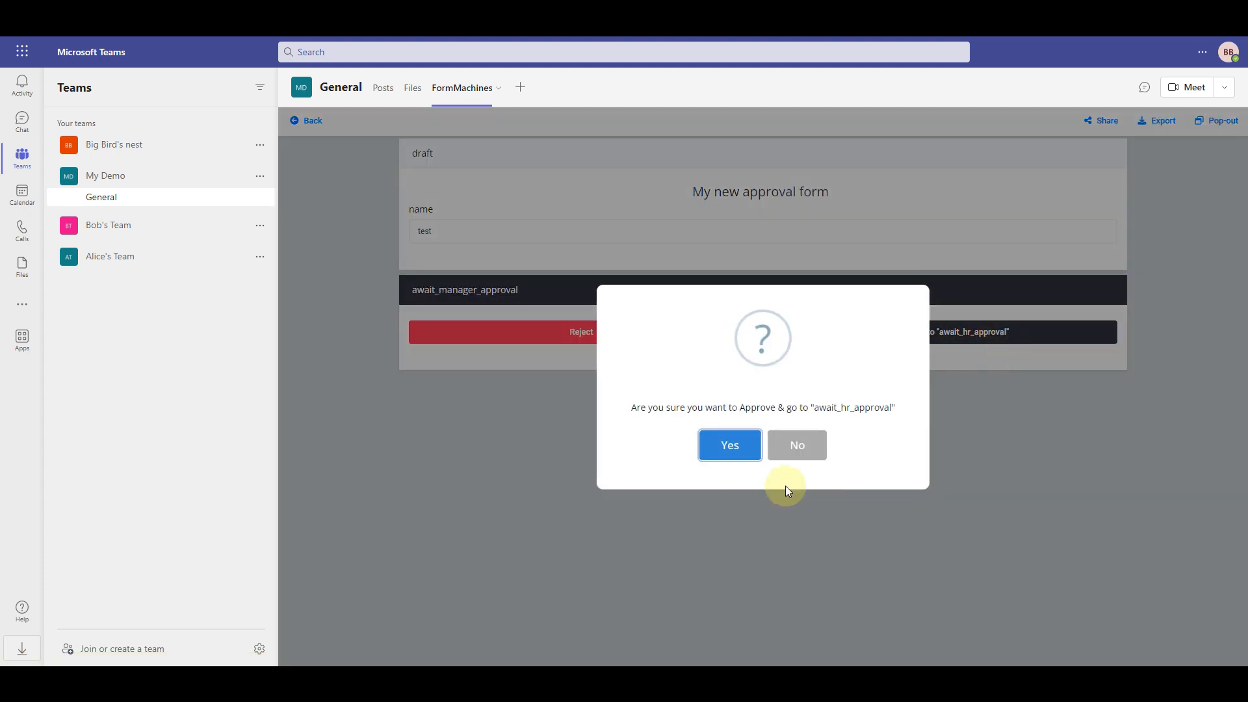
left_click(735, 441)
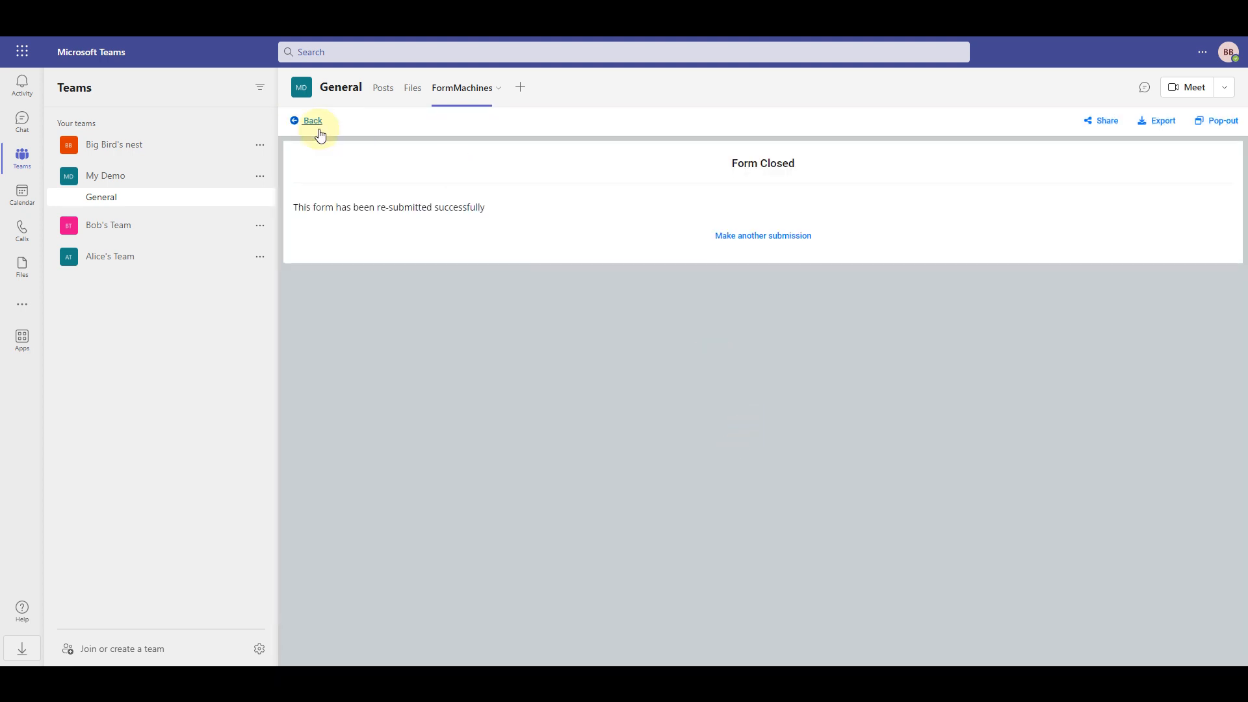
Reopen the submission, approve it at the HR stage, and check its approval status
left_click(316, 127)
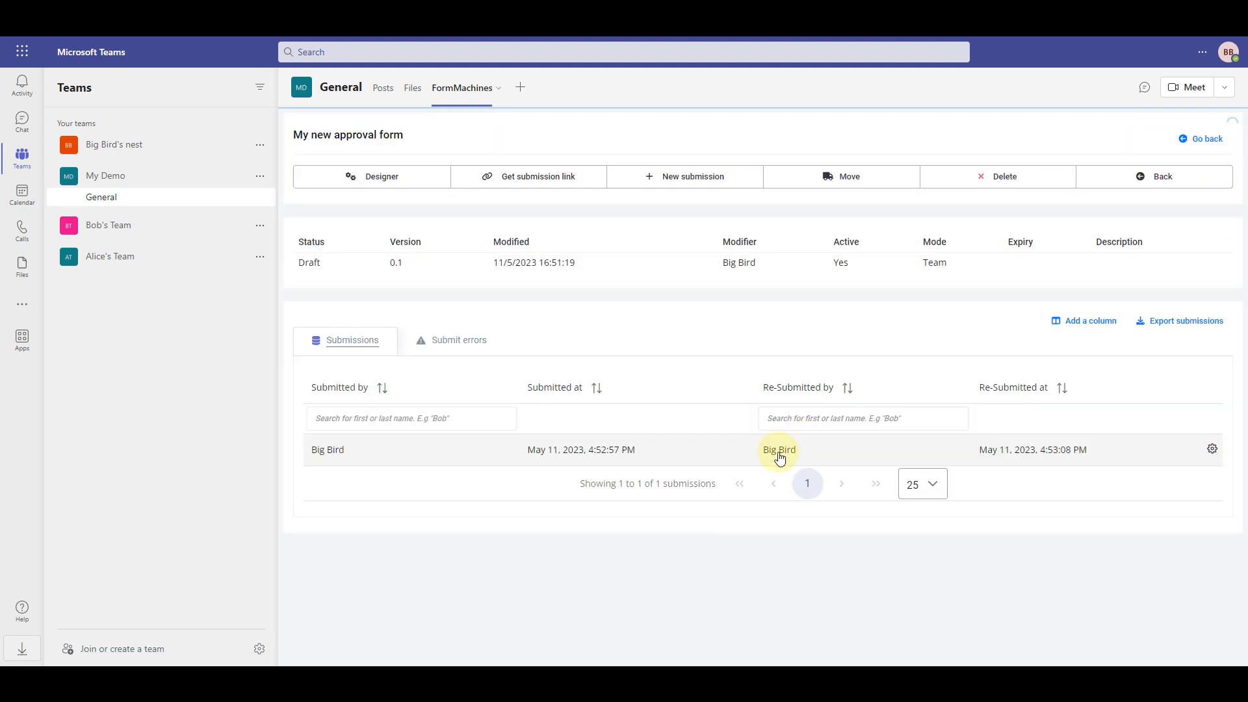
left_click(751, 448)
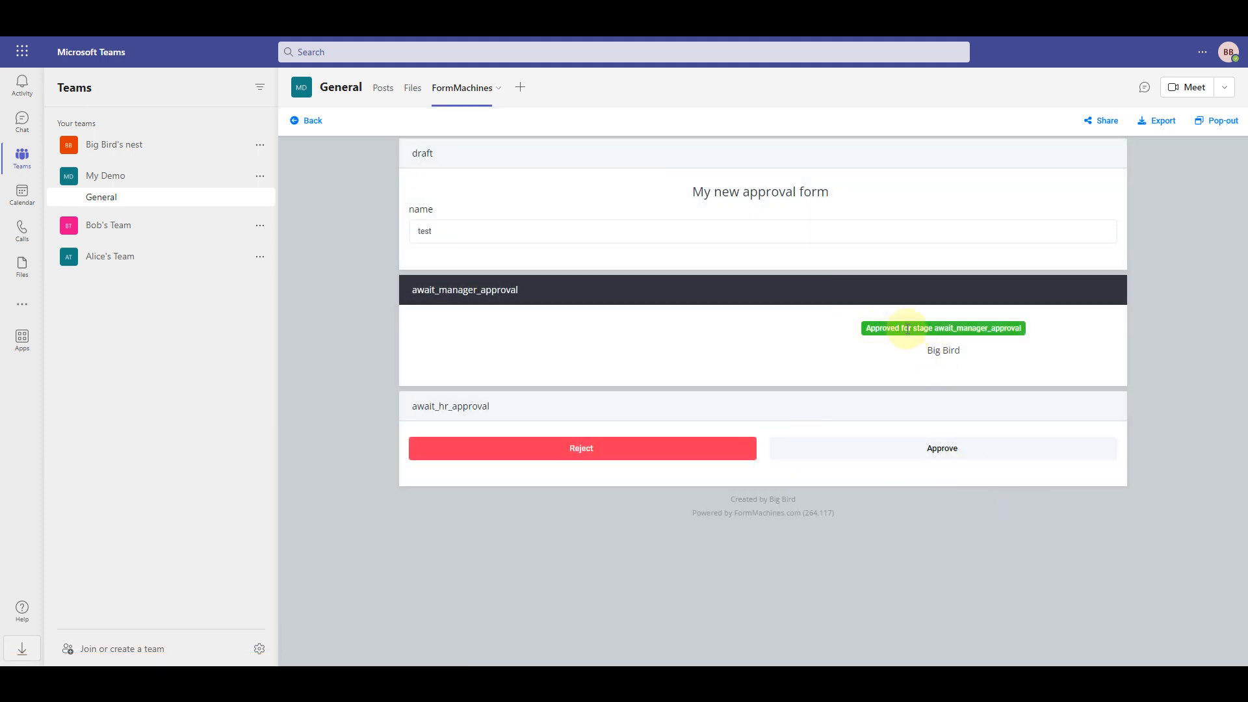
left_click(936, 451)
left_click(735, 439)
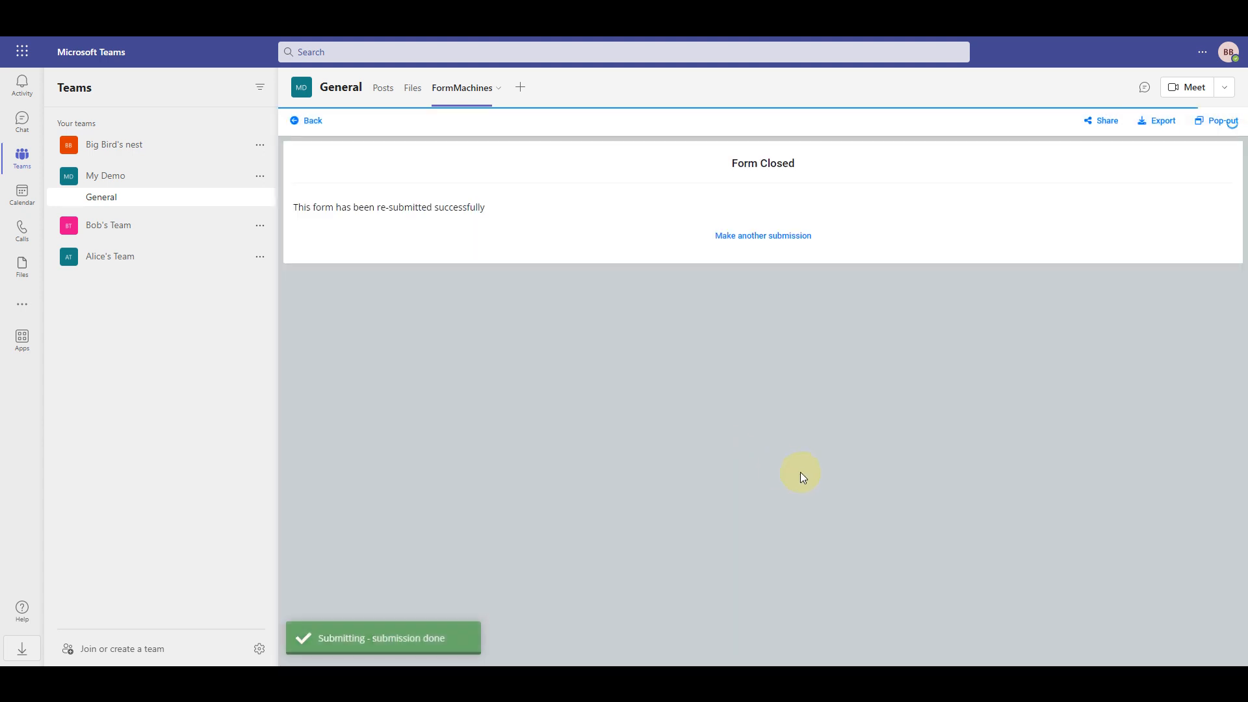
left_click(313, 122)
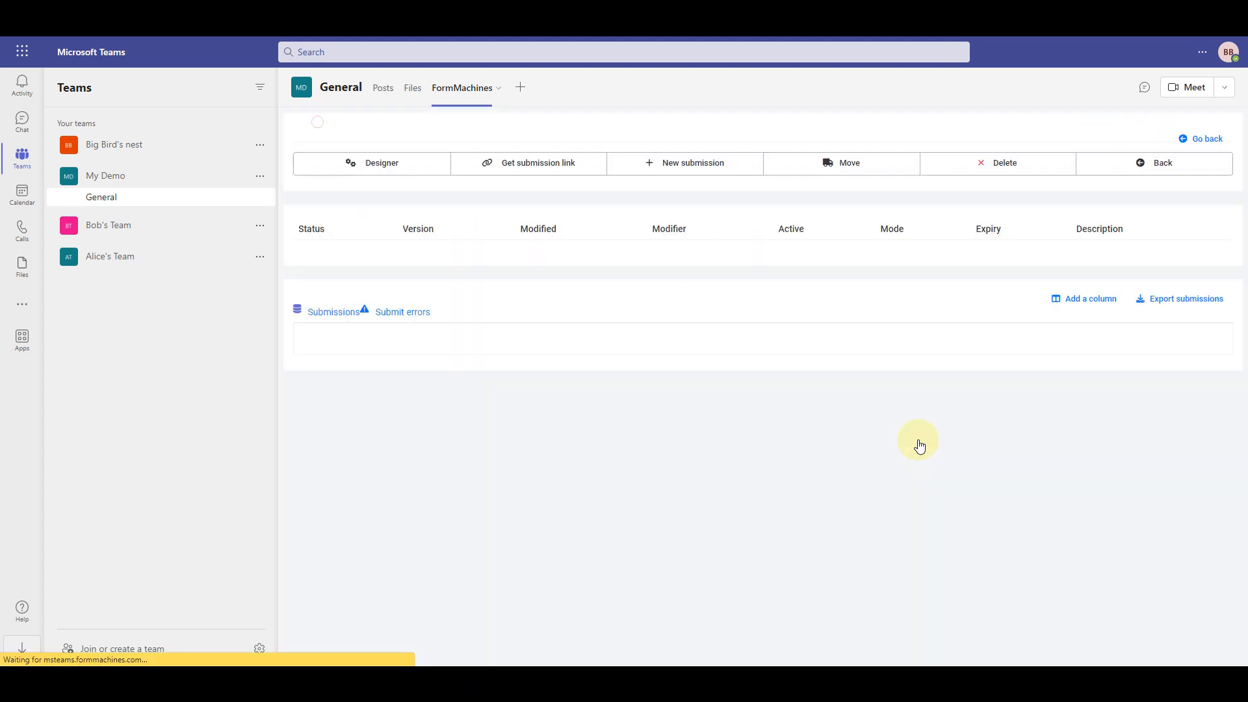
left_click(777, 449)
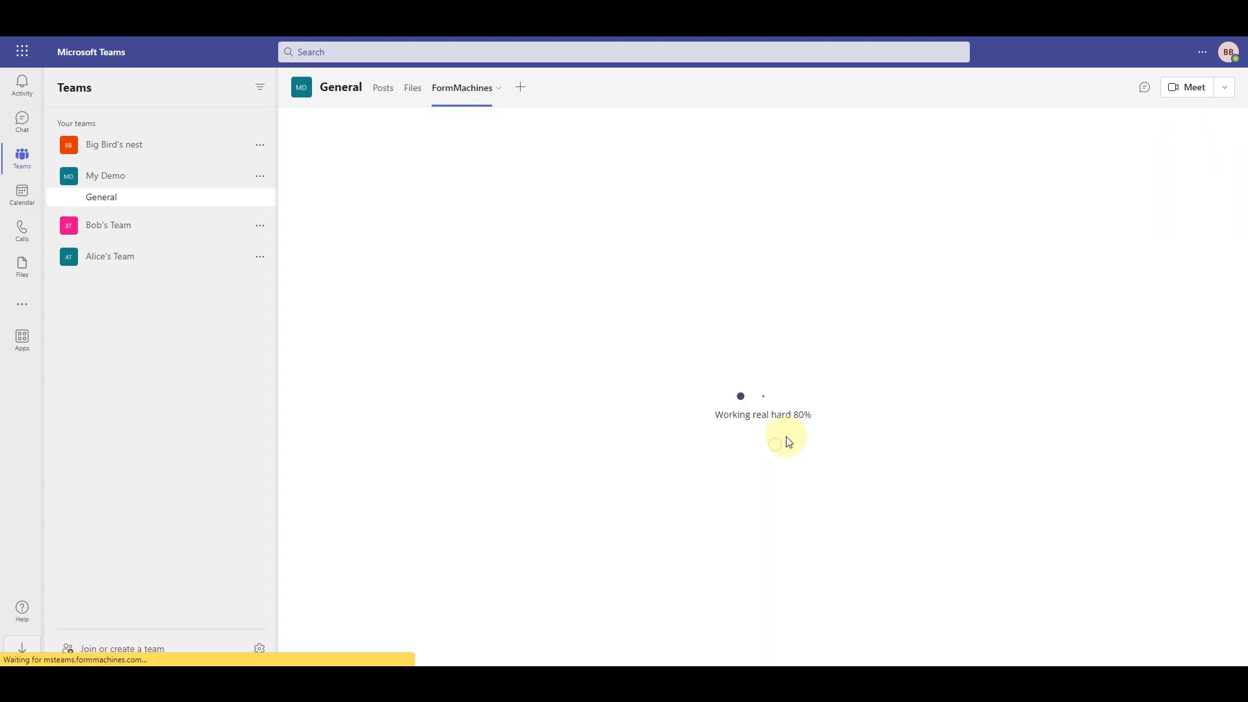